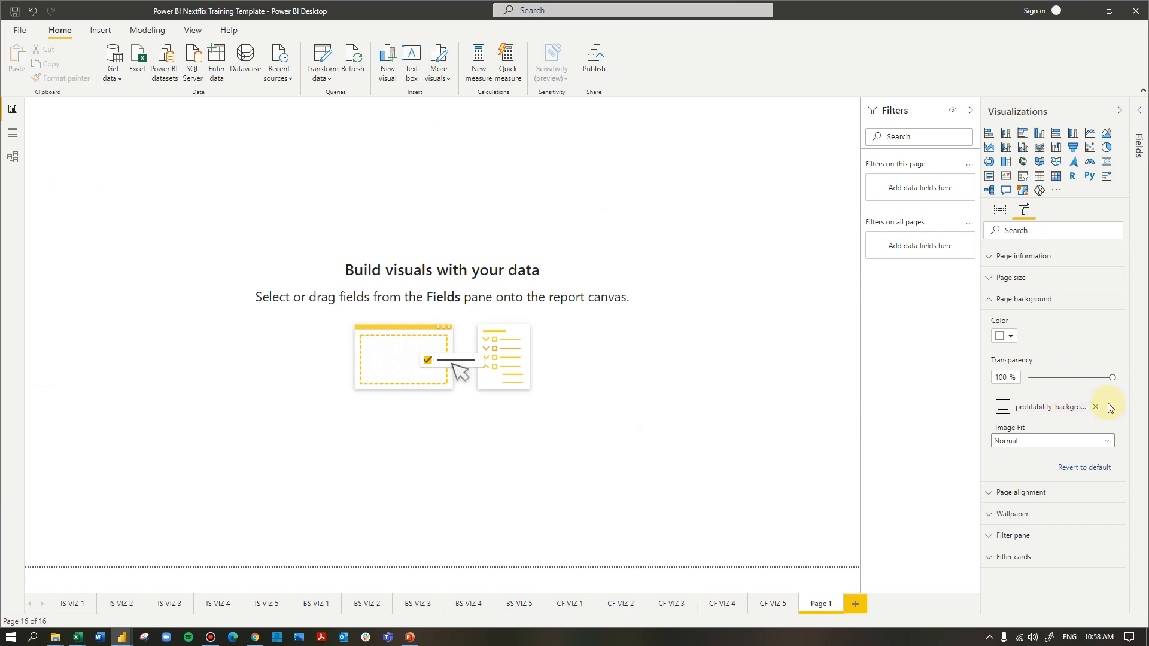
Set the page background's transparency to 0% and its image fit to Fit
{"action": "left_click_drag", "start_coordinate": [1110, 378], "coordinate": [971, 377]}
{"action": "left_click", "coordinate": [1021, 443]}
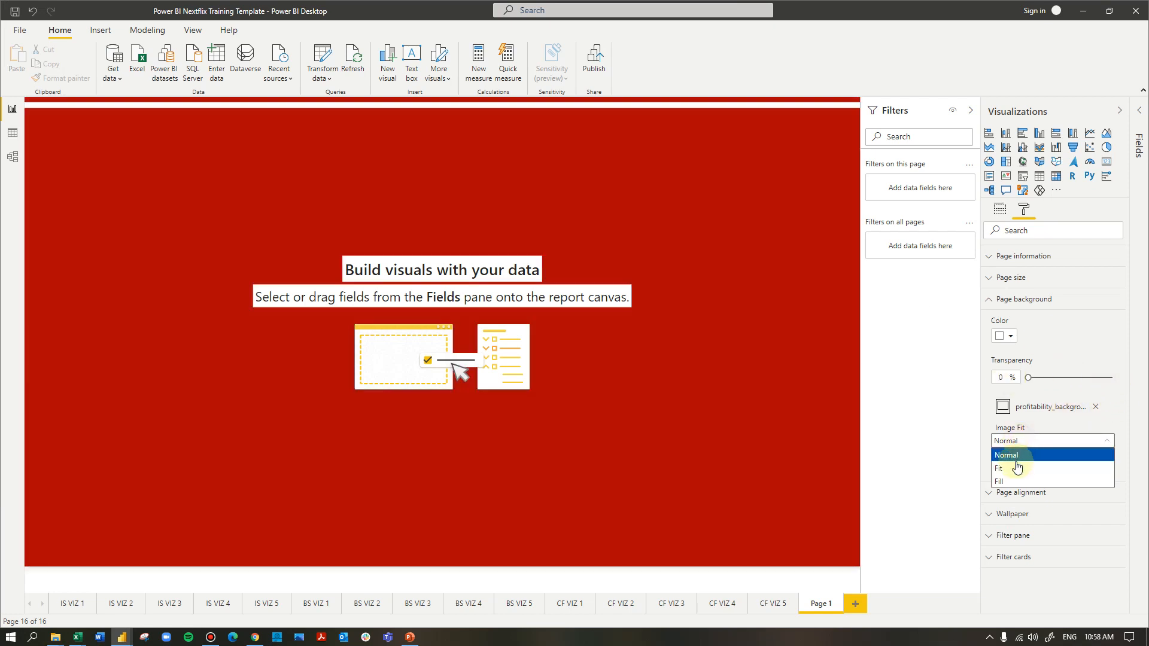
{"action": "left_click", "coordinate": [1018, 462]}
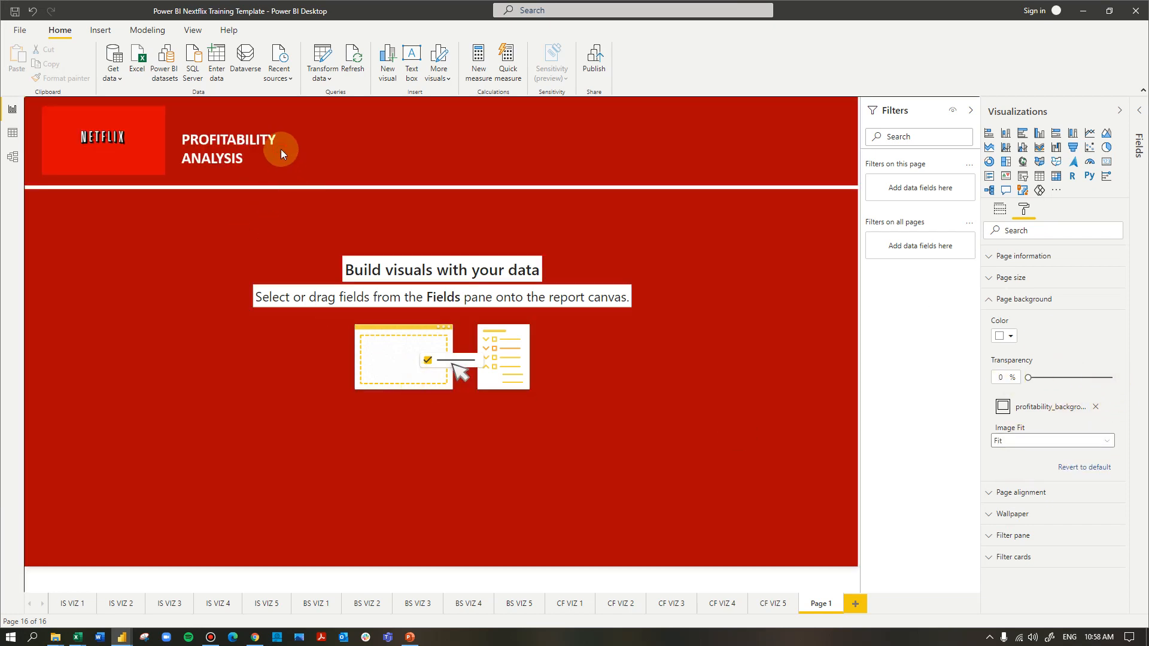
Copy the five header cards from the CF VIZ 5 page and paste them onto Page 1
{"action": "left_click", "coordinate": [775, 603]}
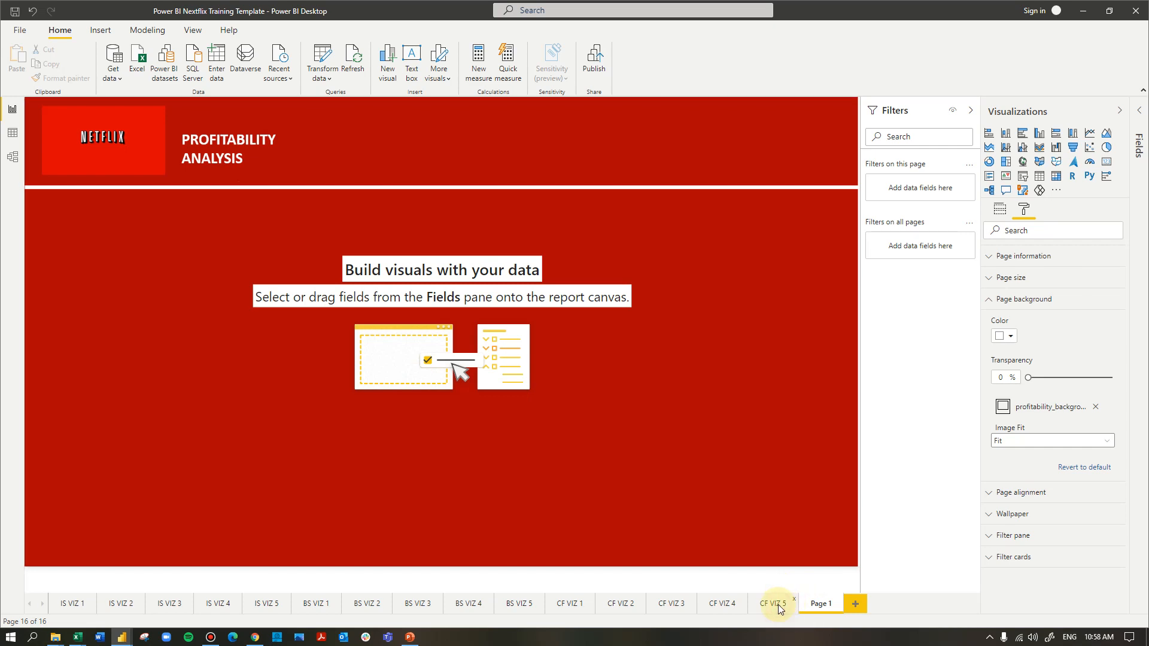
{"action": "left_click_drag", "start_coordinate": [311, 110], "coordinate": [762, 166]}
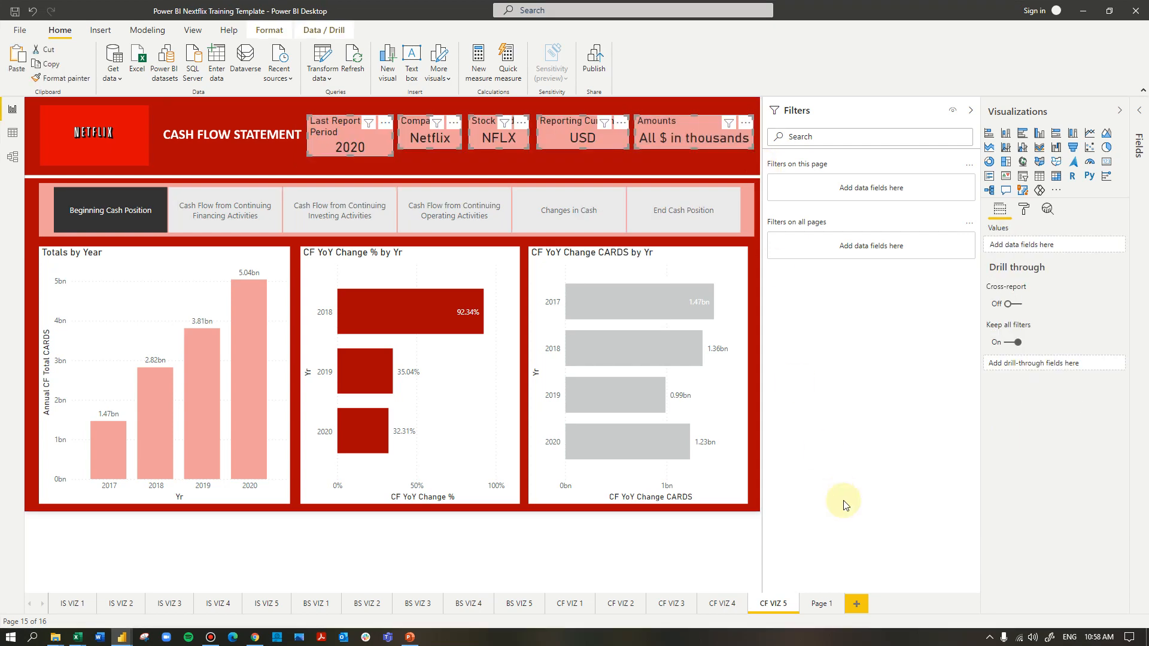
{"action": "left_click", "coordinate": [821, 603]}
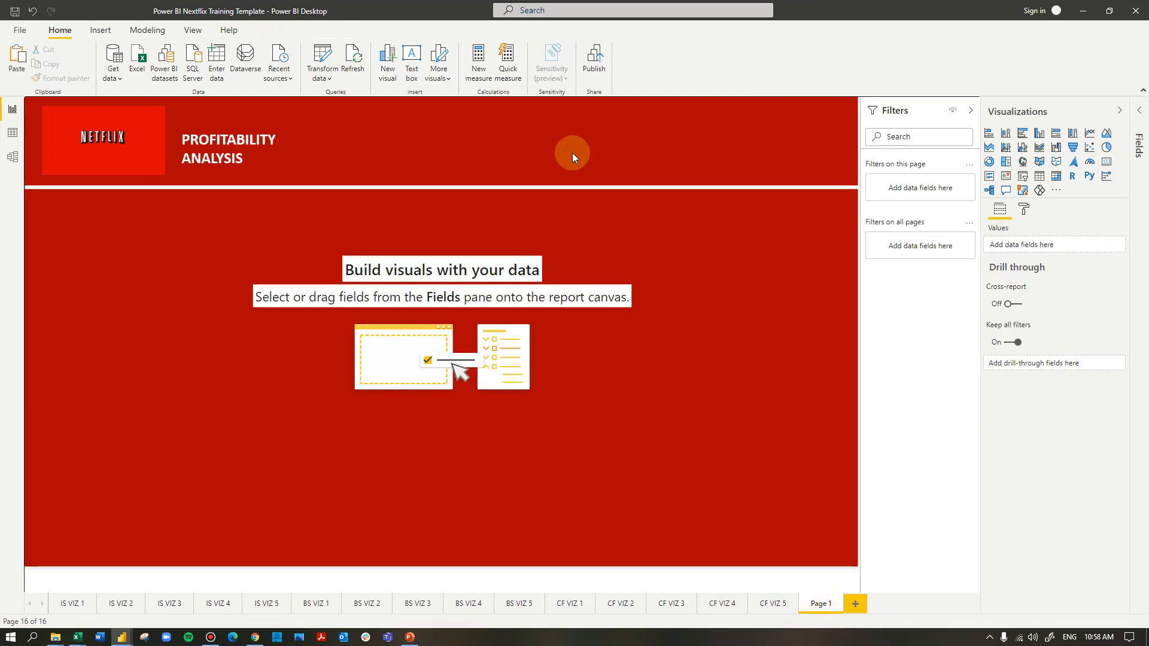
{"action": "key", "text": "ctrl+v"}
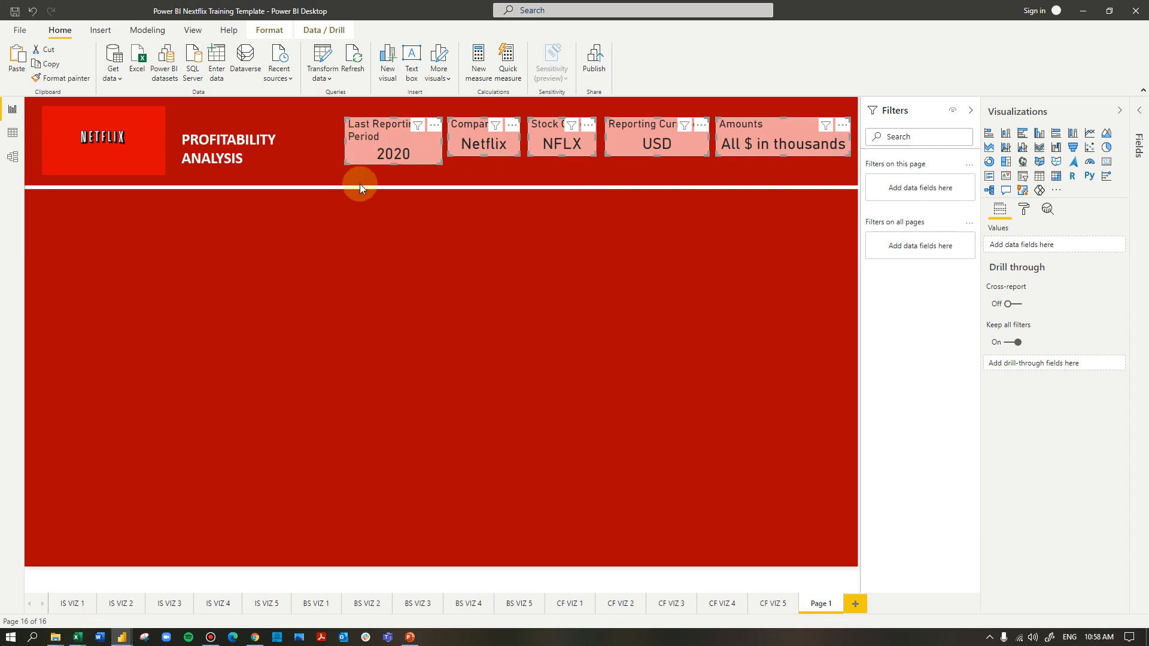
{"action": "left_click", "coordinate": [357, 182]}
Widen the Last Reporting Period card and reduce its height to match the neighbouring header cards
{"action": "left_click", "coordinate": [345, 139]}
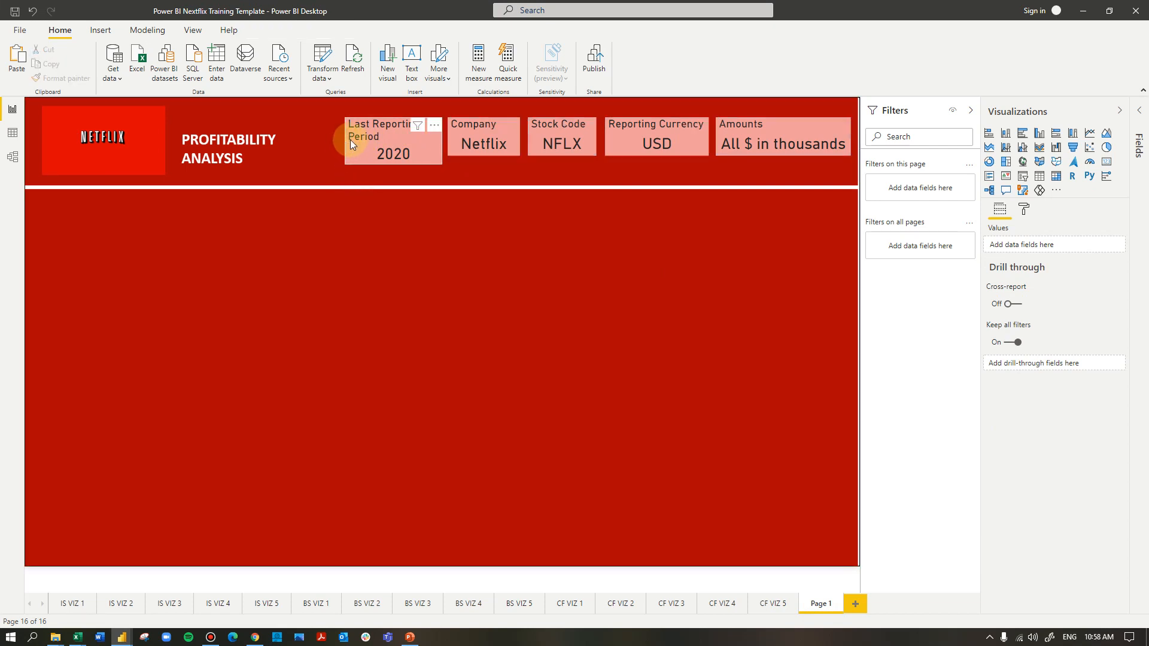
{"action": "left_click_drag", "start_coordinate": [344, 137], "coordinate": [327, 138]}
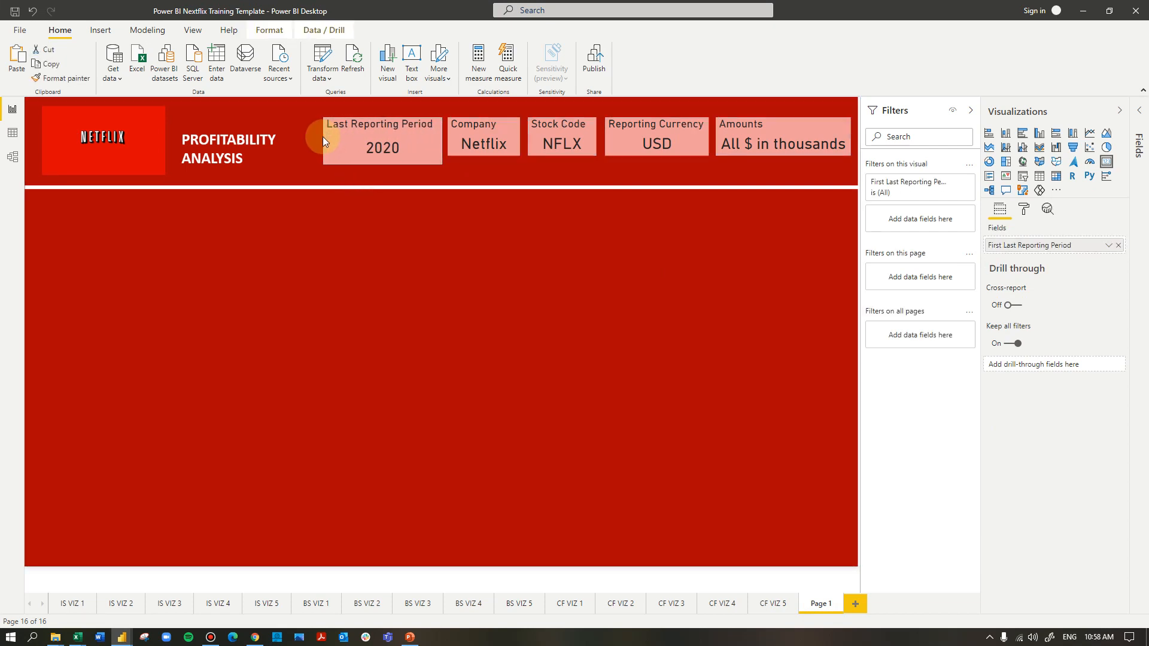
{"action": "left_click_drag", "start_coordinate": [385, 164], "coordinate": [386, 156]}
{"action": "left_click", "coordinate": [500, 264]}
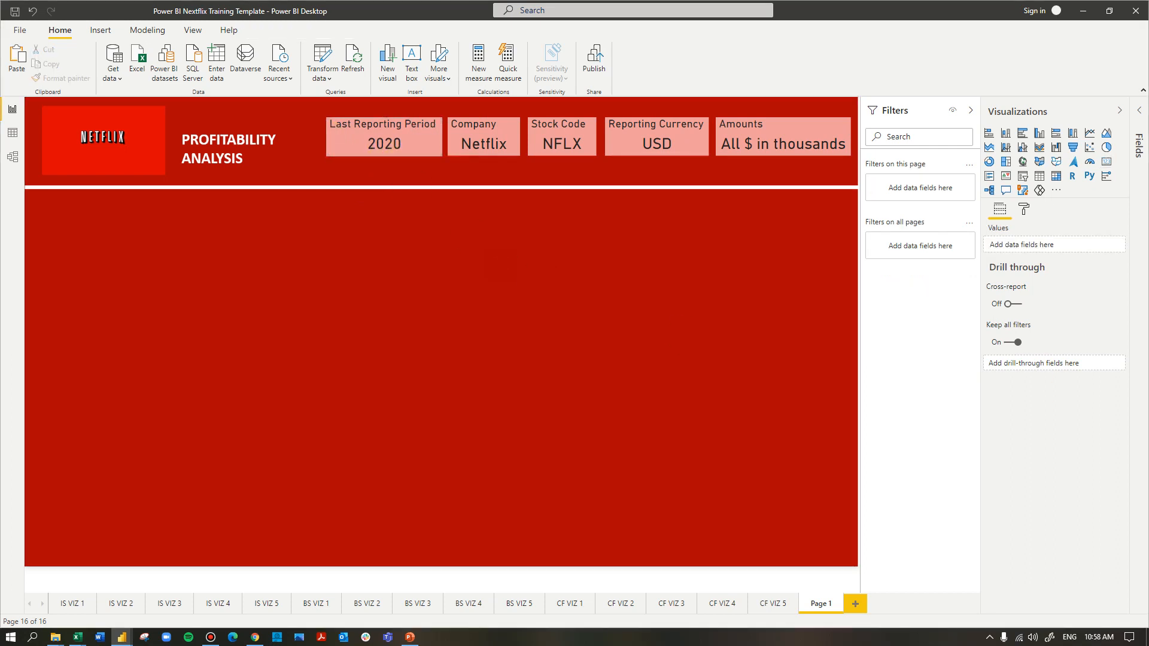
{"action": "left_click", "coordinate": [364, 263]}
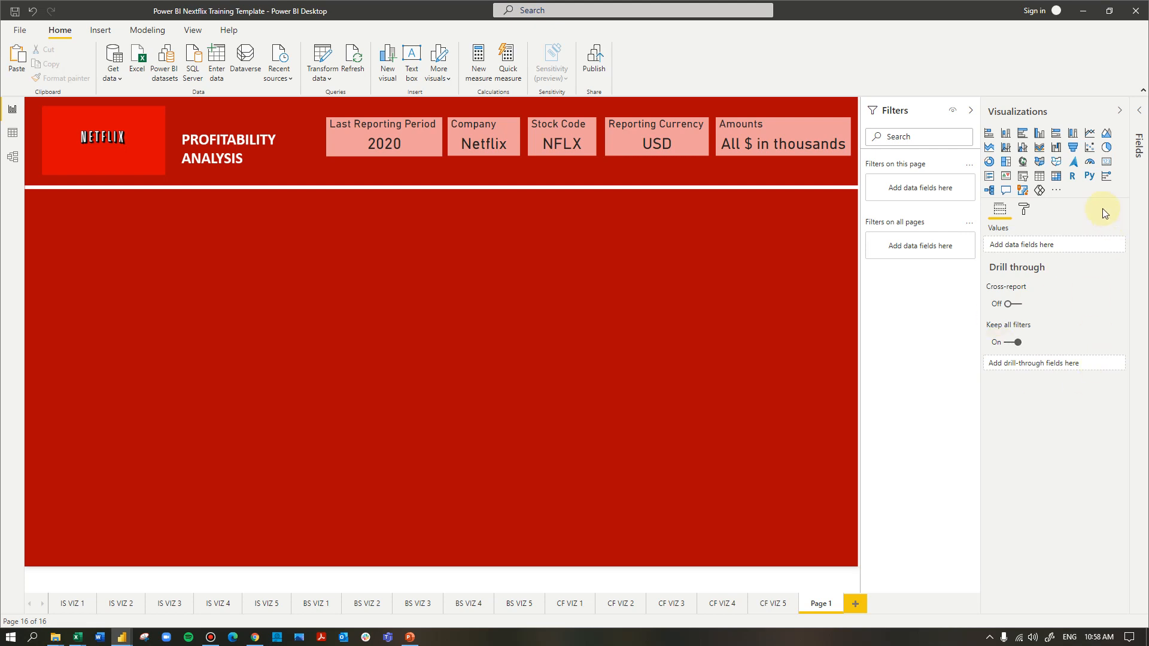
Start a manually entered data table named Profitability Slicer
{"action": "left_click", "coordinate": [1024, 209]}
{"action": "left_click", "coordinate": [1141, 111]}
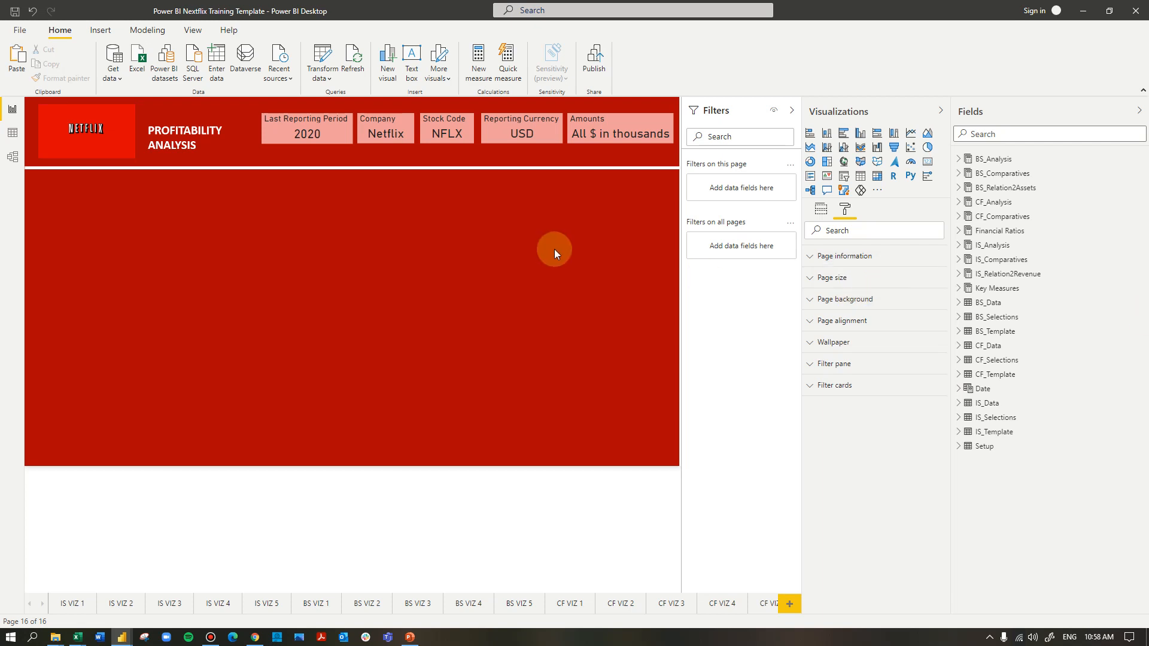
{"action": "left_click", "coordinate": [139, 30]}
{"action": "left_click", "coordinate": [71, 31]}
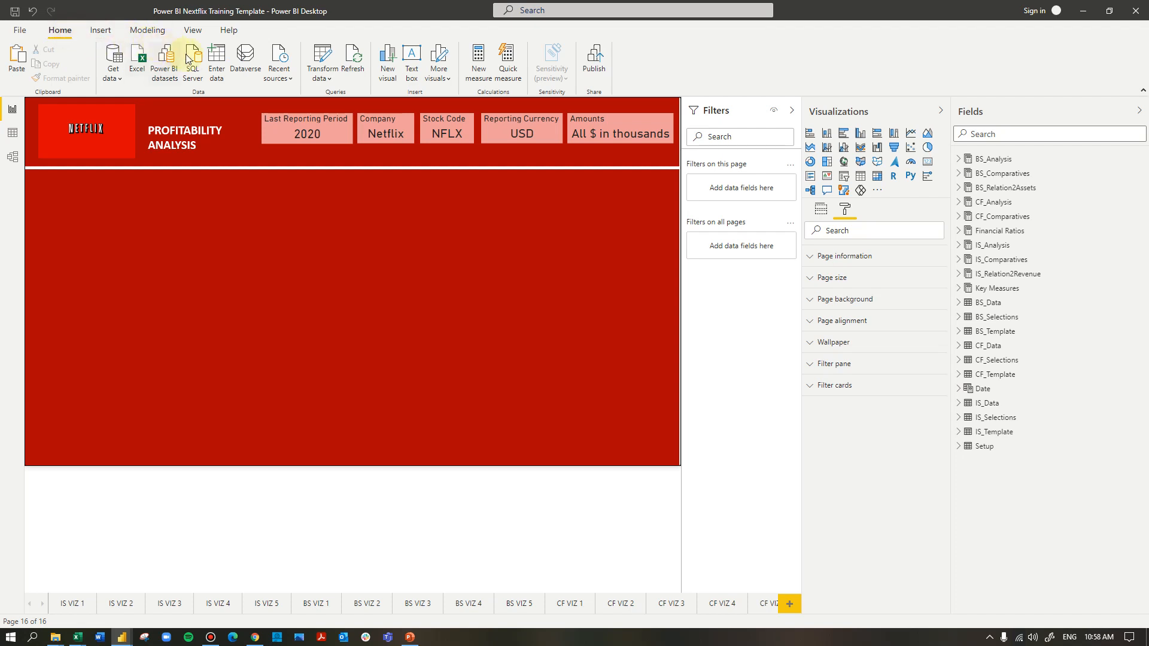
{"action": "left_click", "coordinate": [221, 67]}
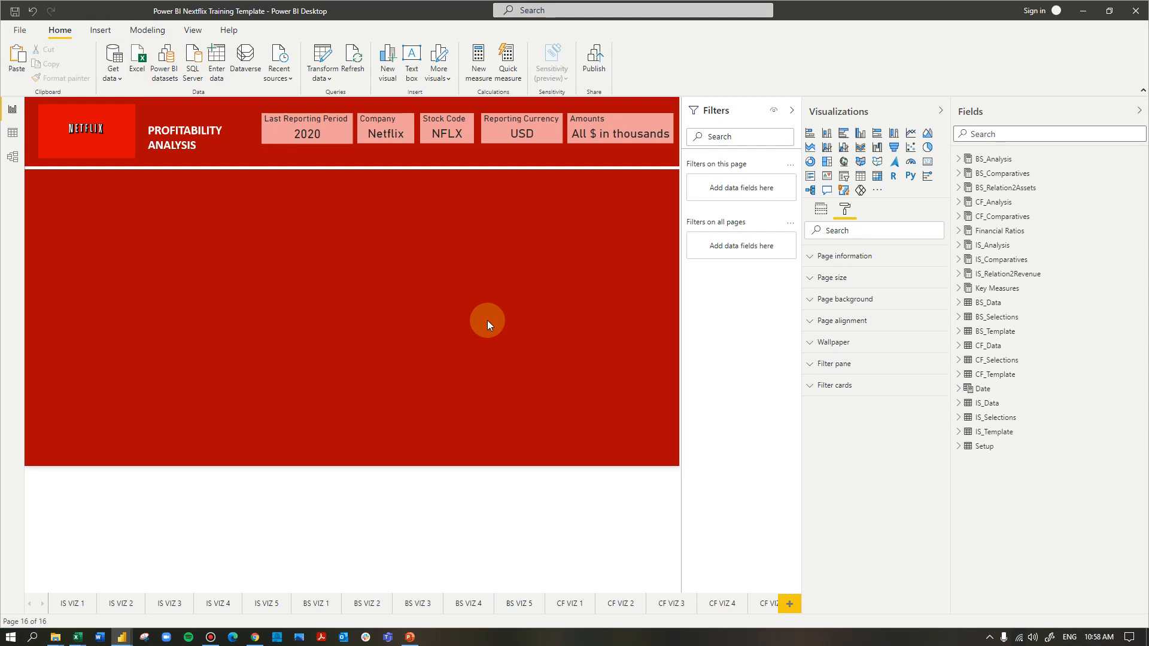
{"action": "double_click", "coordinate": [371, 467]}
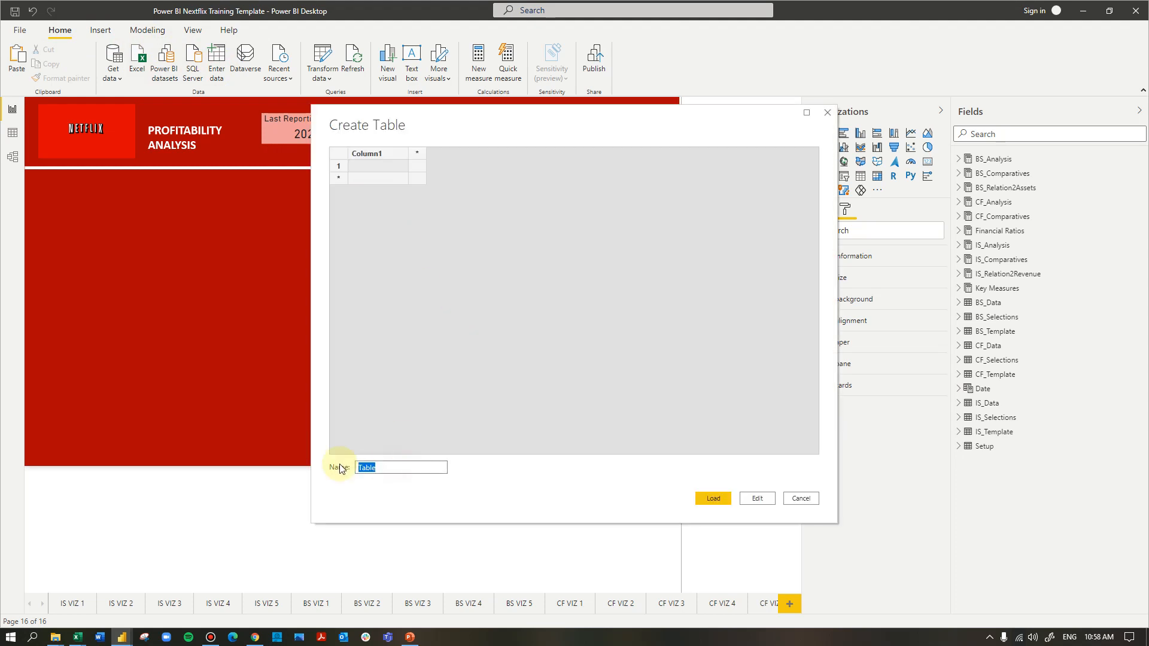
{"action": "type", "text": "Profitability Slicer"}
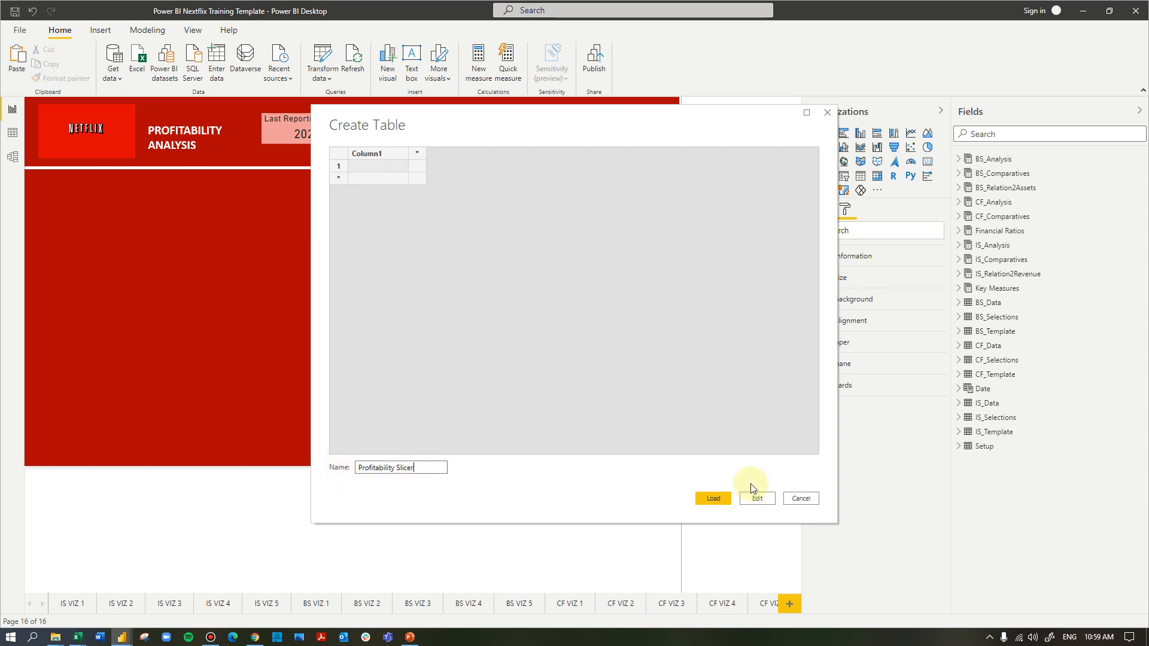
Name the table's column Options, enter Gross Profit, Operating Profit and Net Profit as its rows, and load the table
{"action": "double_click", "coordinate": [377, 154]}
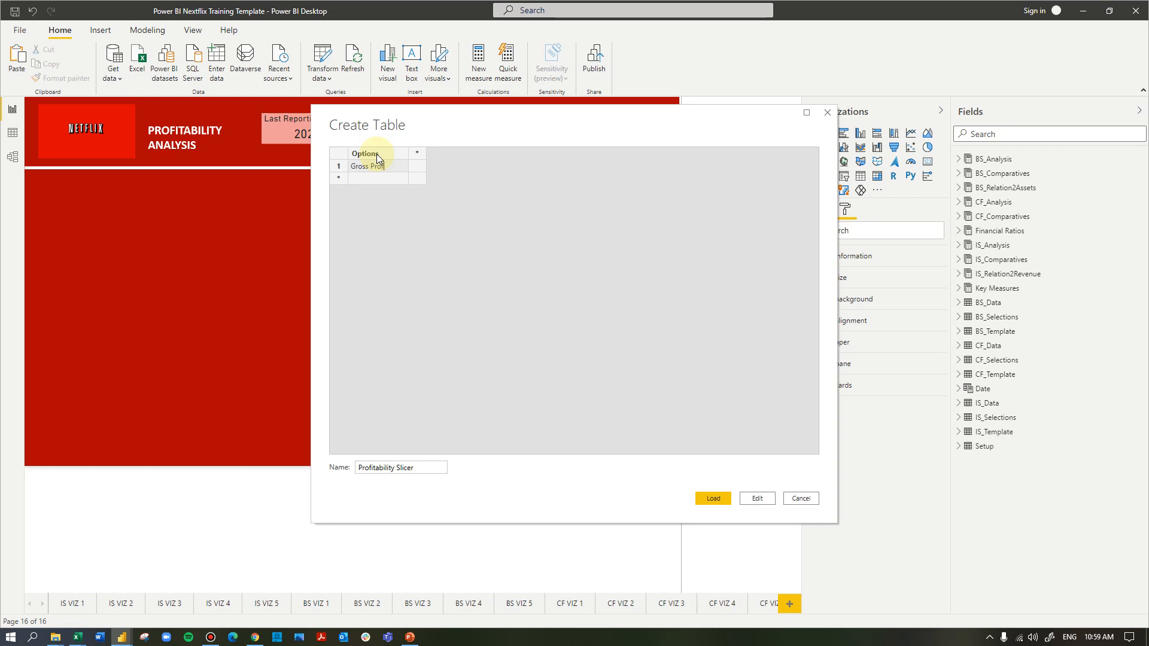
{"action": "type", "text": "t"}
{"action": "key", "text": "Return"}
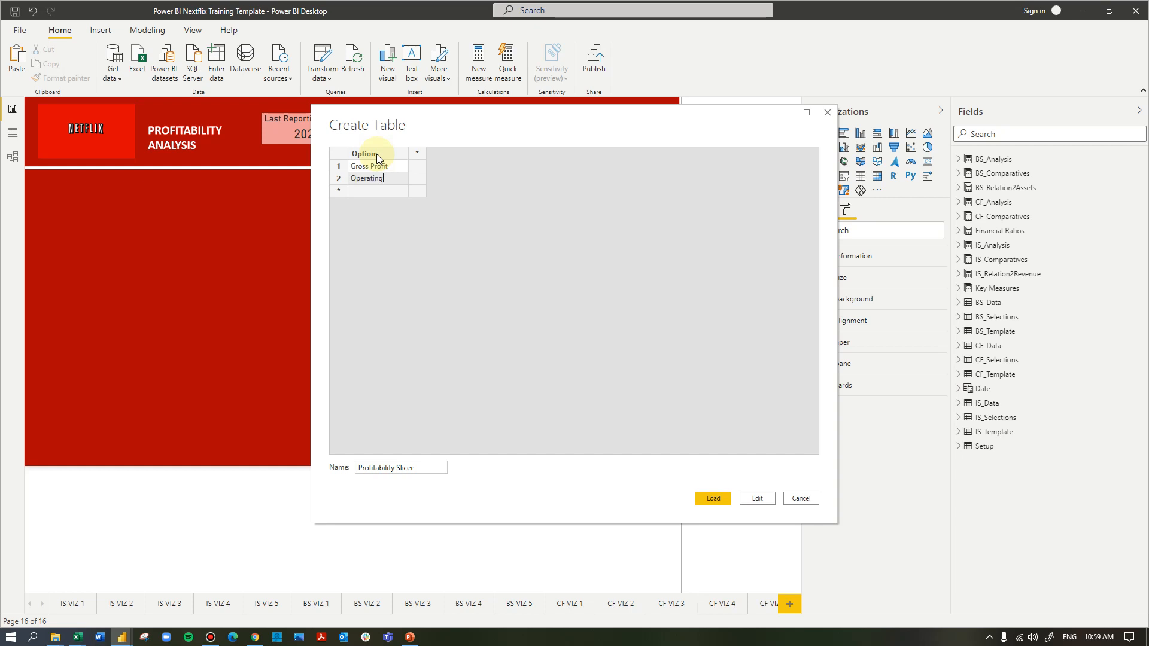
{"action": "type", "text": "Operating Profit"}
{"action": "key", "text": "Return"}
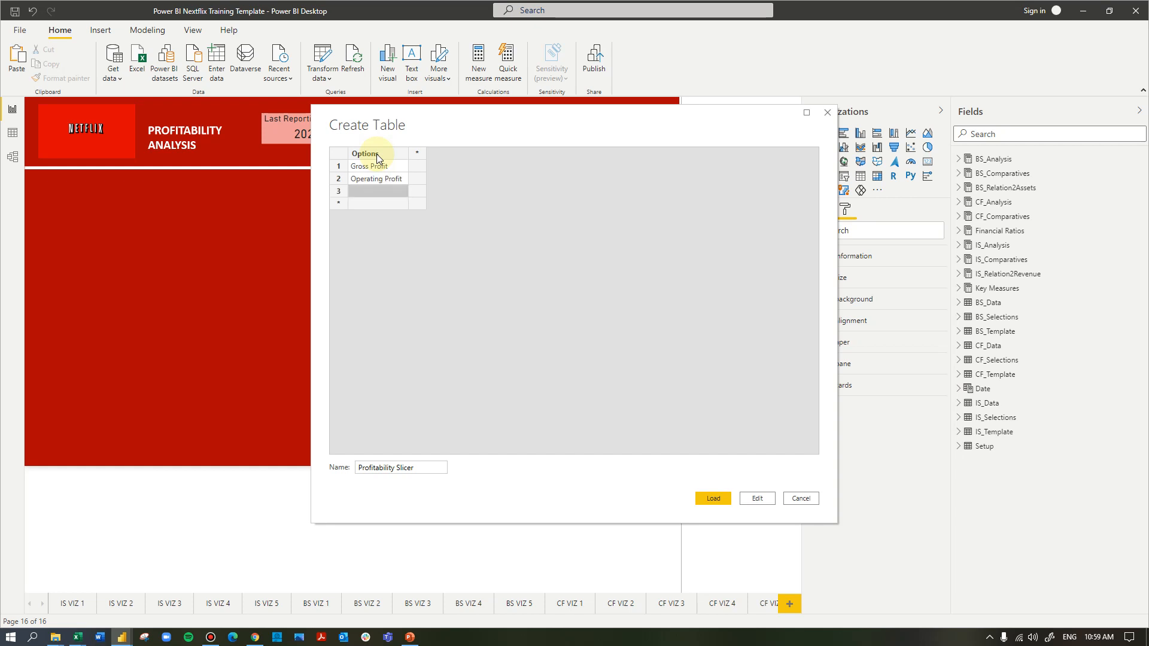
{"action": "type", "text": "Net Profit"}
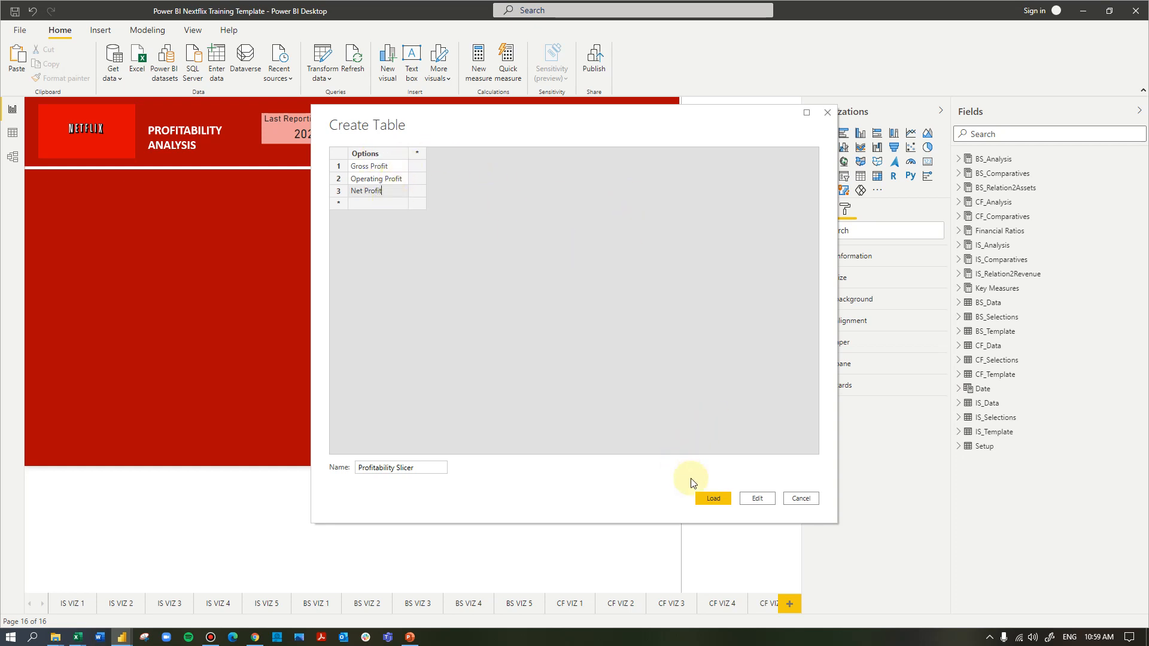
{"action": "left_click", "coordinate": [712, 498]}
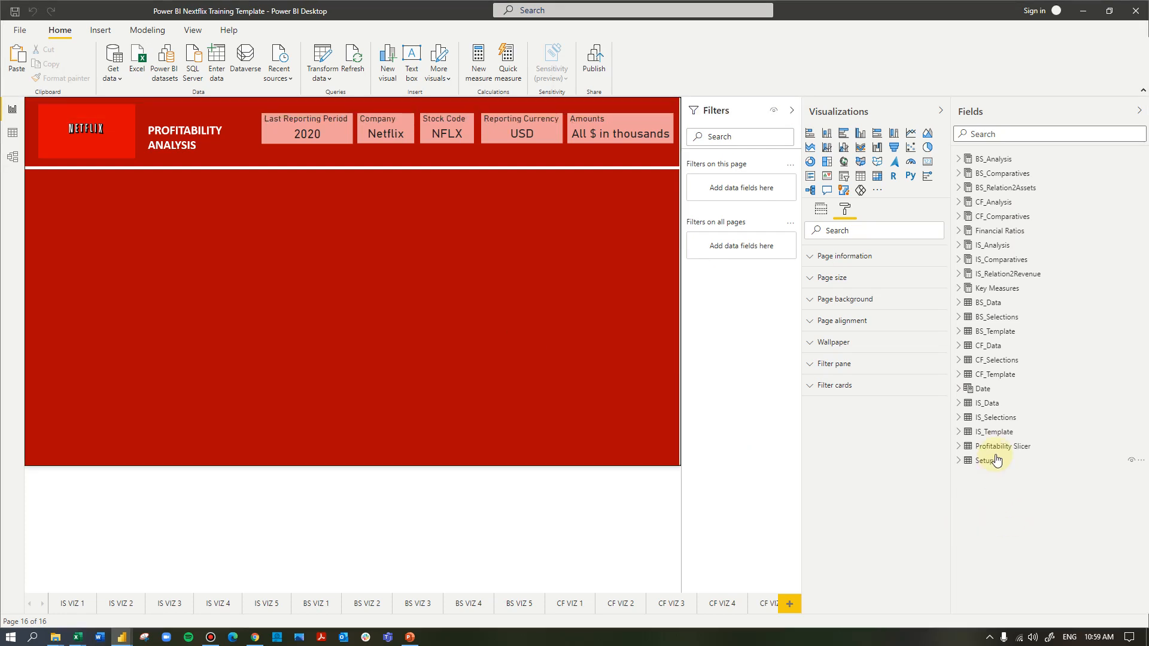
Add the Options field of the Profitability Slicer table to the blank page area as a slicer
{"action": "left_click", "coordinate": [959, 449]}
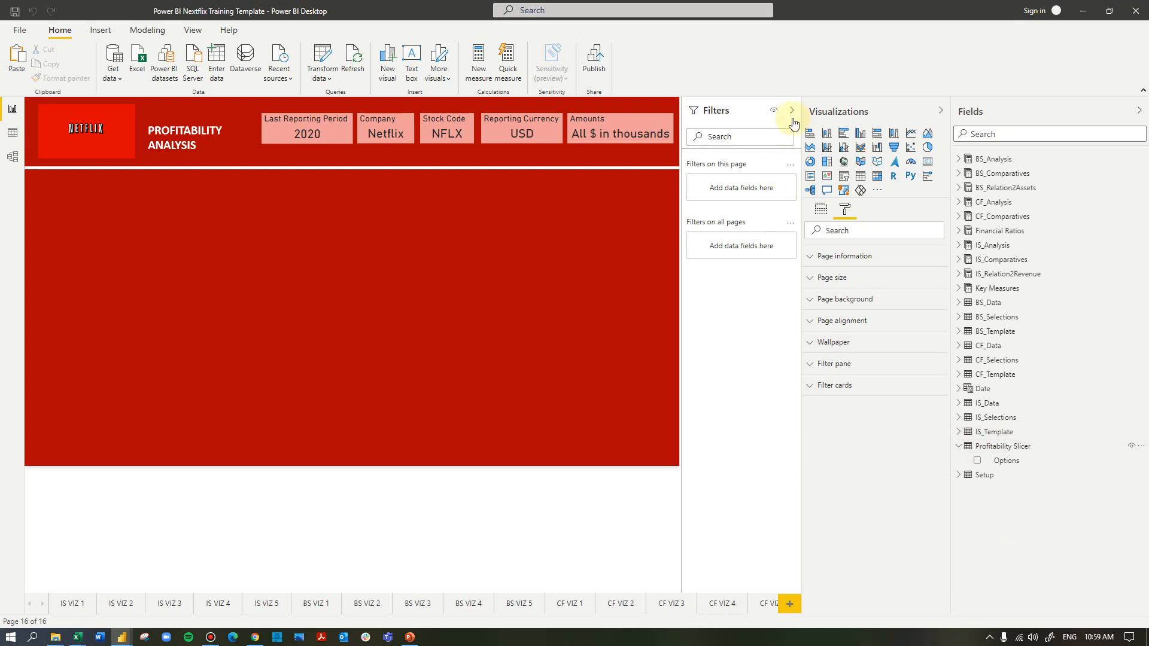
{"action": "left_click_drag", "start_coordinate": [1040, 462], "coordinate": [182, 250]}
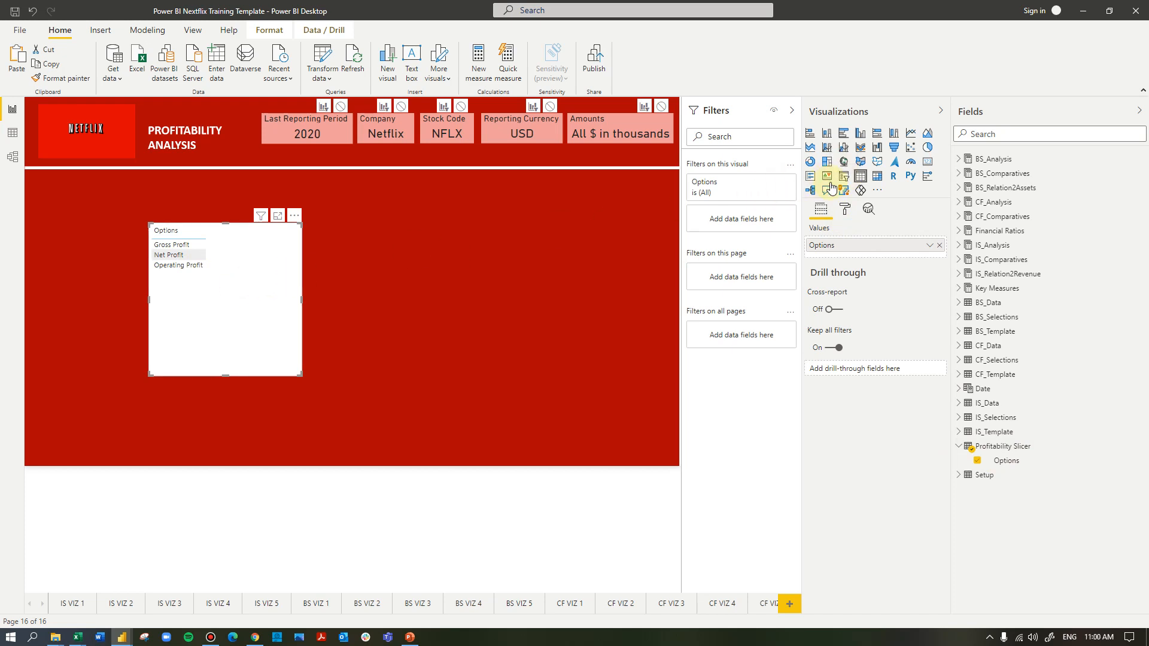
{"action": "left_click", "coordinate": [843, 178]}
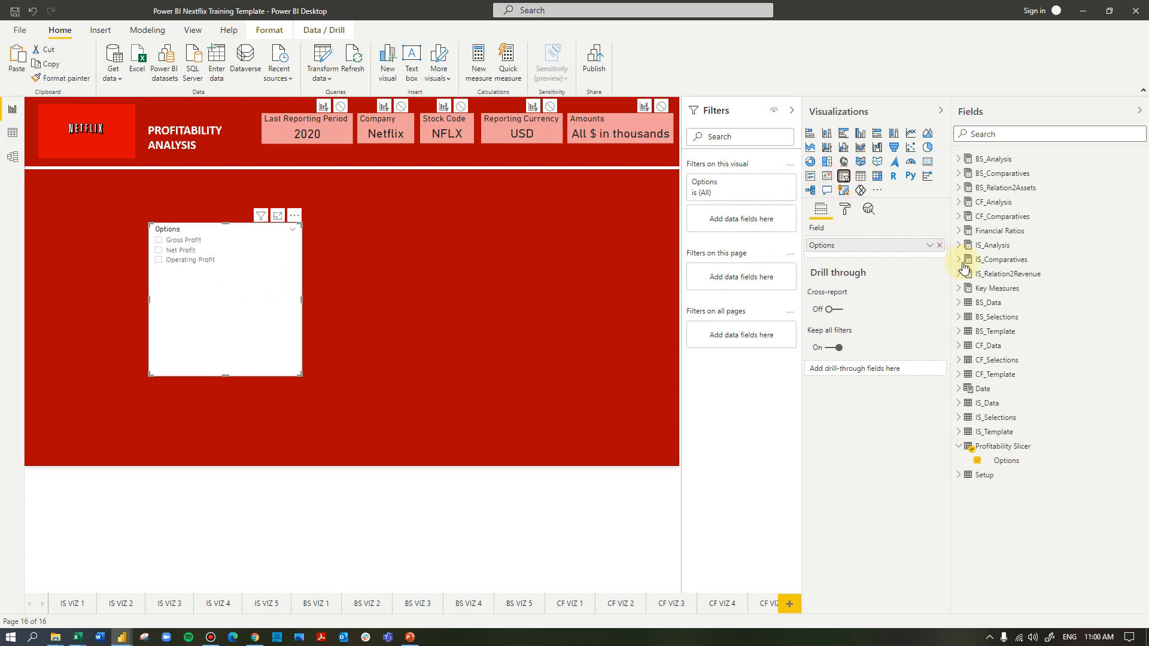
Set the slicer's orientation to Horizontal, narrow it to about 173 wide and place it at about X 28, Y 160
{"action": "left_click", "coordinate": [846, 210]}
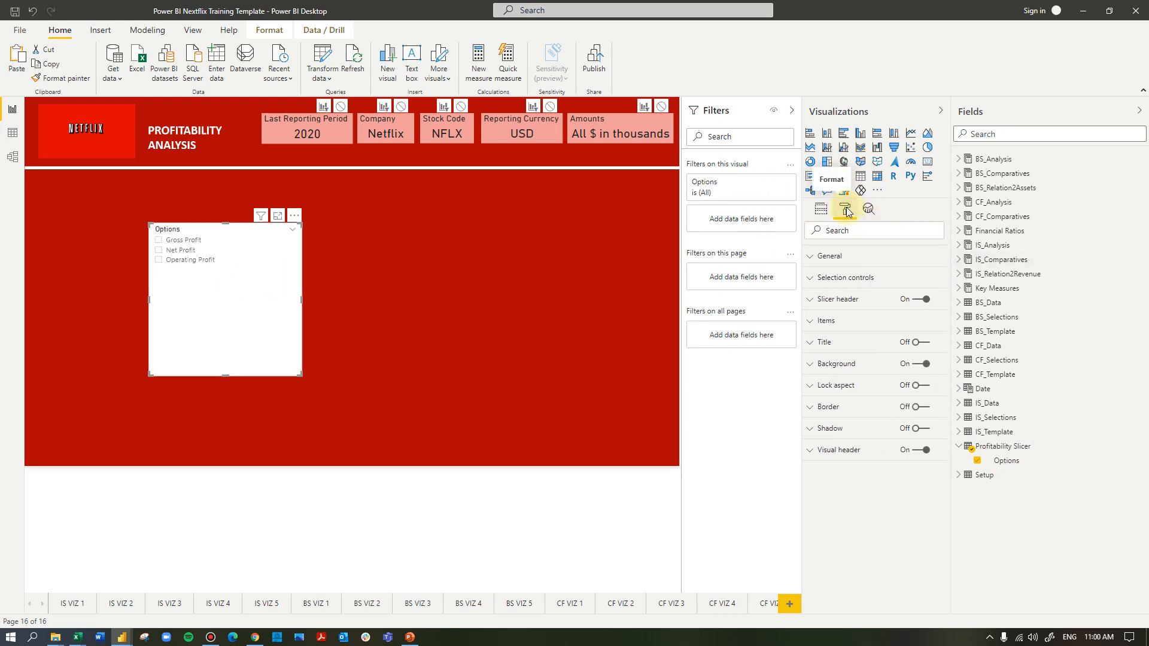
{"action": "left_click", "coordinate": [851, 256]}
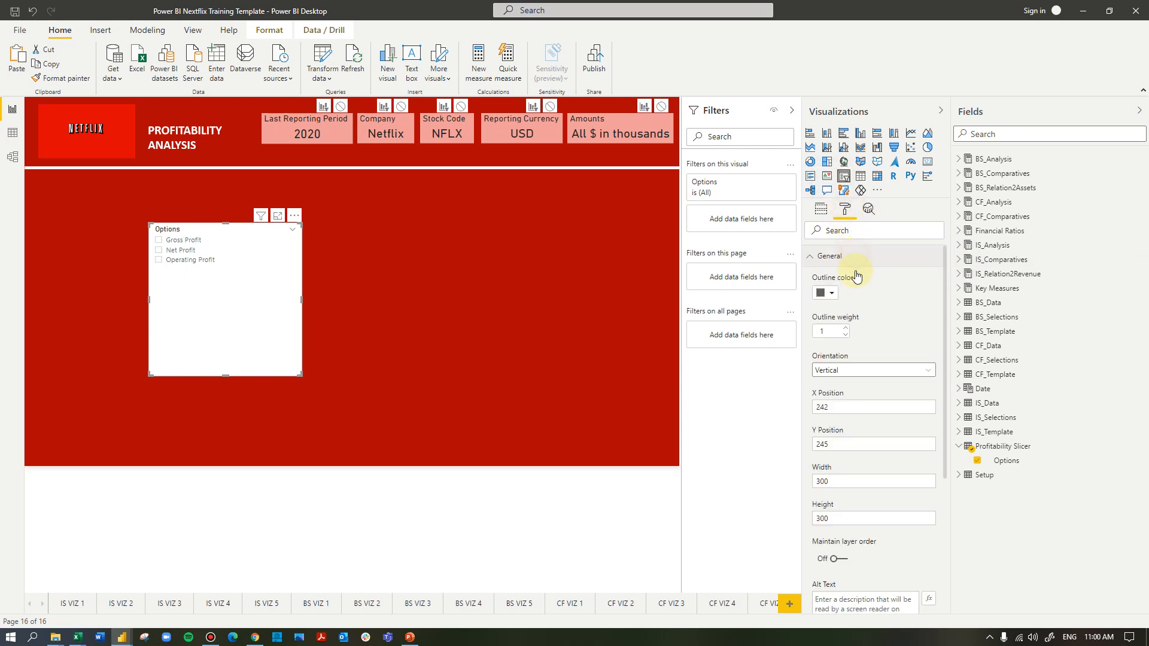
{"action": "left_click", "coordinate": [851, 371]}
{"action": "left_click", "coordinate": [849, 397]}
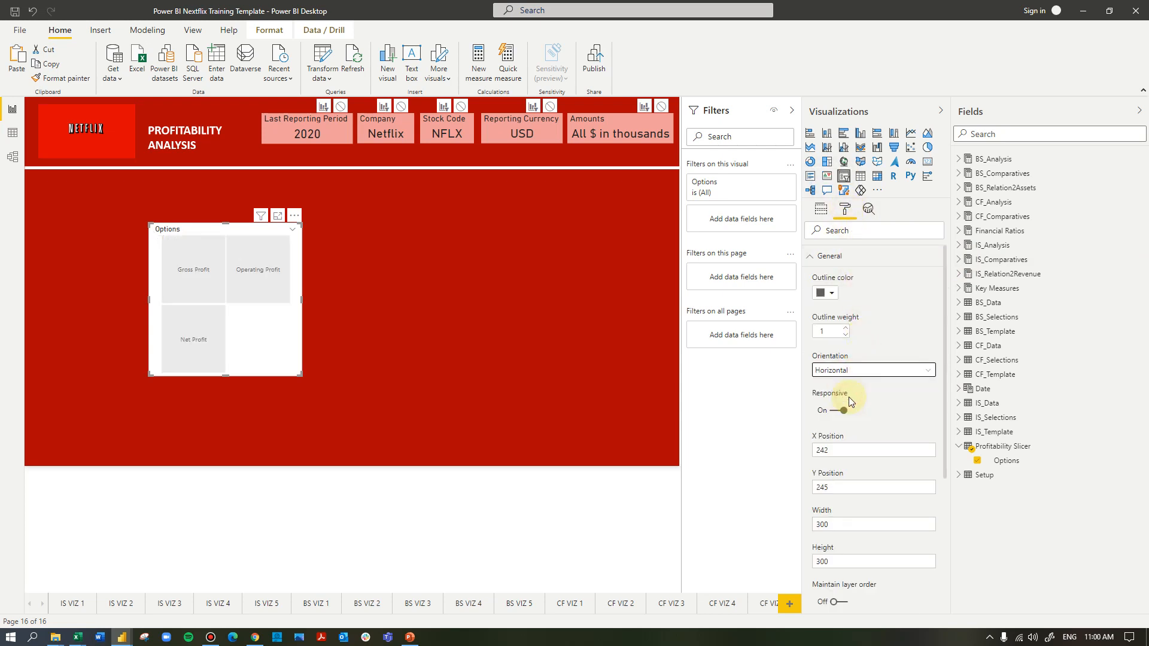
{"action": "left_click_drag", "start_coordinate": [302, 299], "coordinate": [40, 243]}
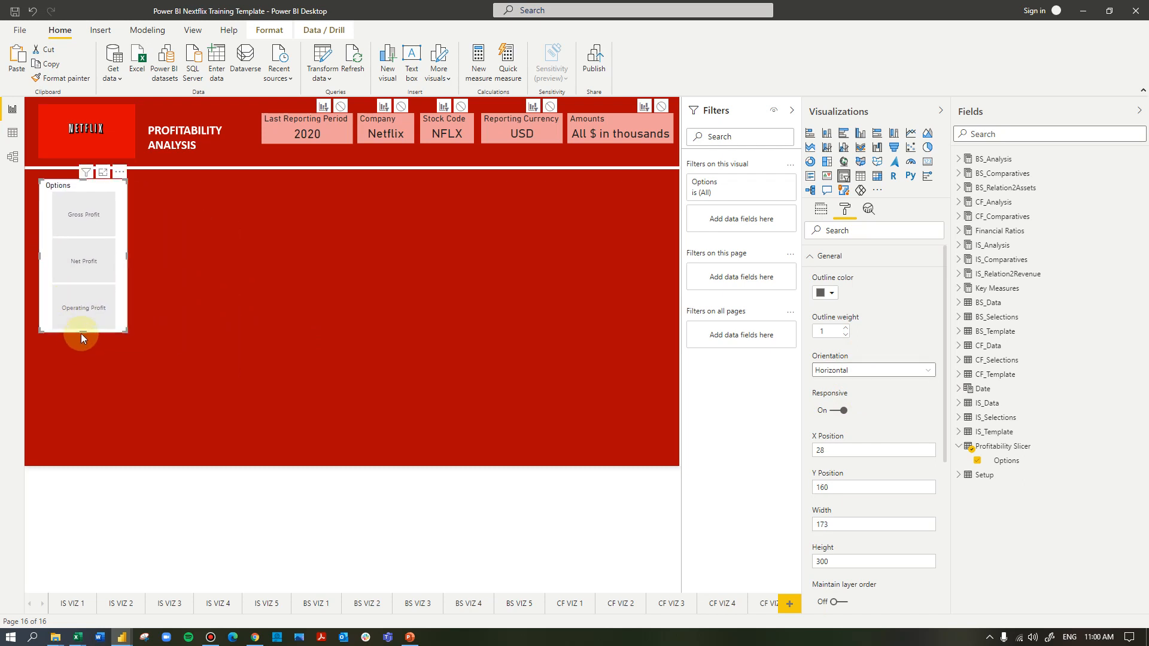
Give the slicer a light red background, turn off its slicer header and narrow it to a width of about 146
{"action": "scroll", "coordinate": [862, 293], "scroll_direction": "down", "scroll_amount": 5}
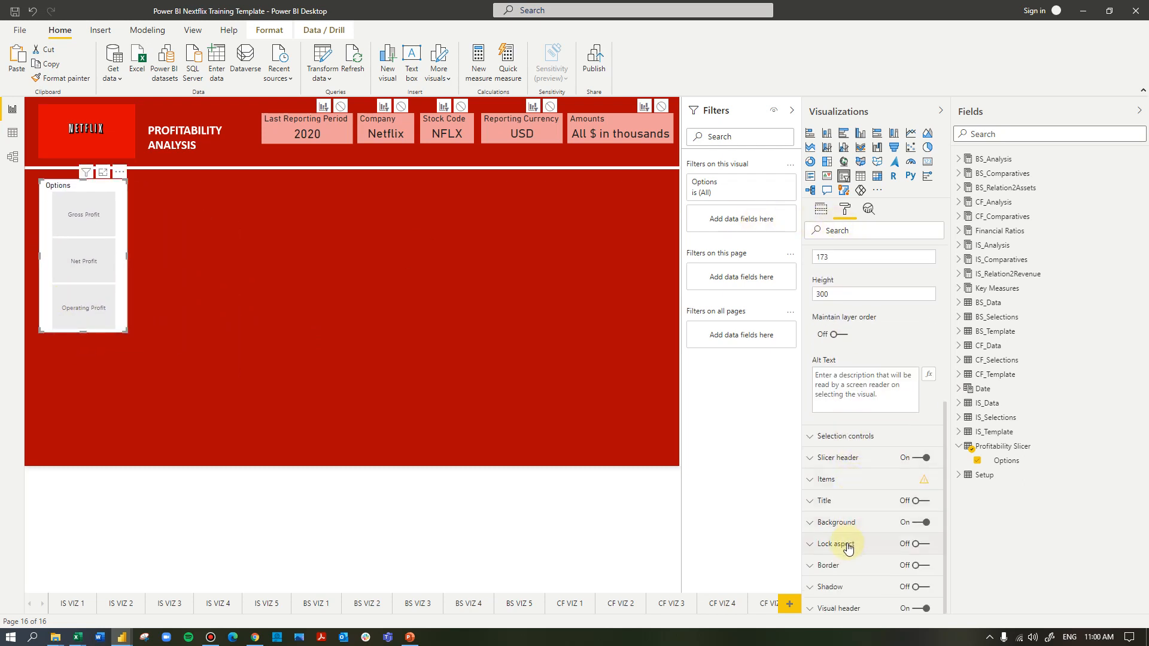
{"action": "left_click", "coordinate": [838, 522]}
{"action": "left_click", "coordinate": [830, 559]}
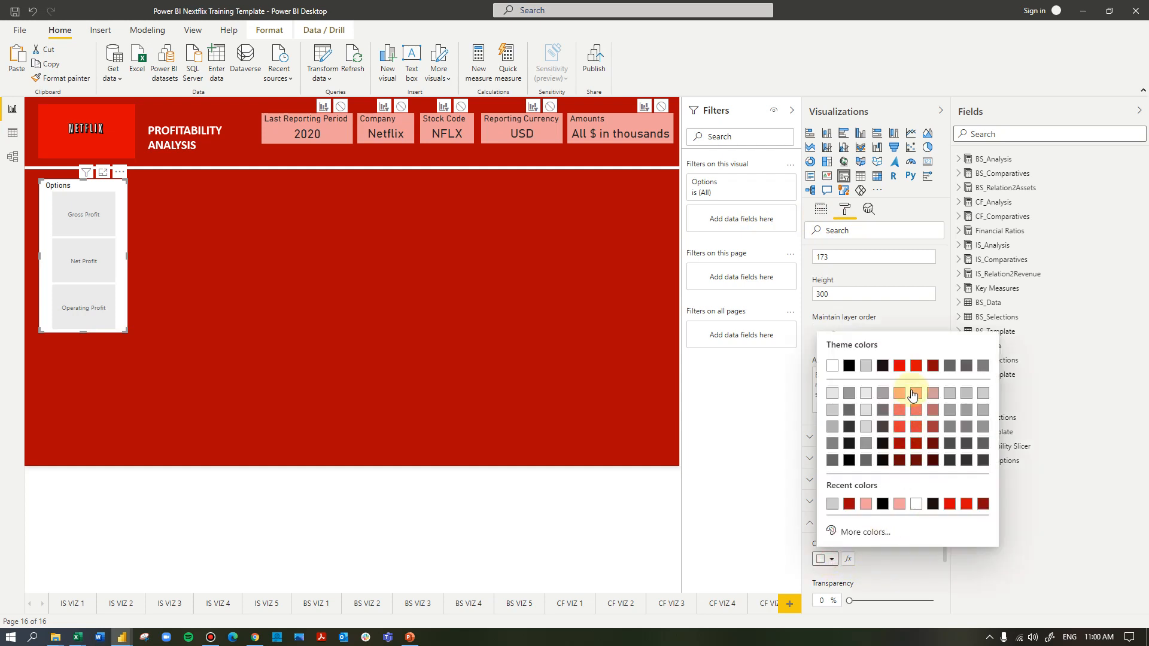
{"action": "left_click", "coordinate": [914, 391]}
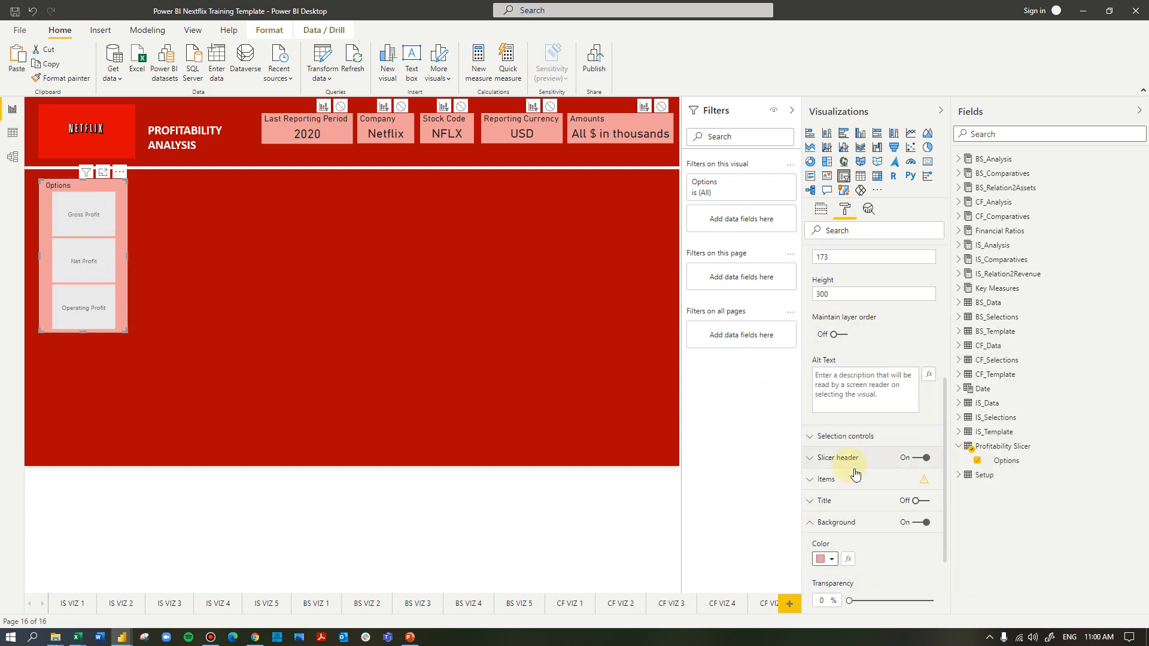
{"action": "left_click", "coordinate": [919, 459]}
{"action": "left_click_drag", "start_coordinate": [126, 255], "coordinate": [113, 255]}
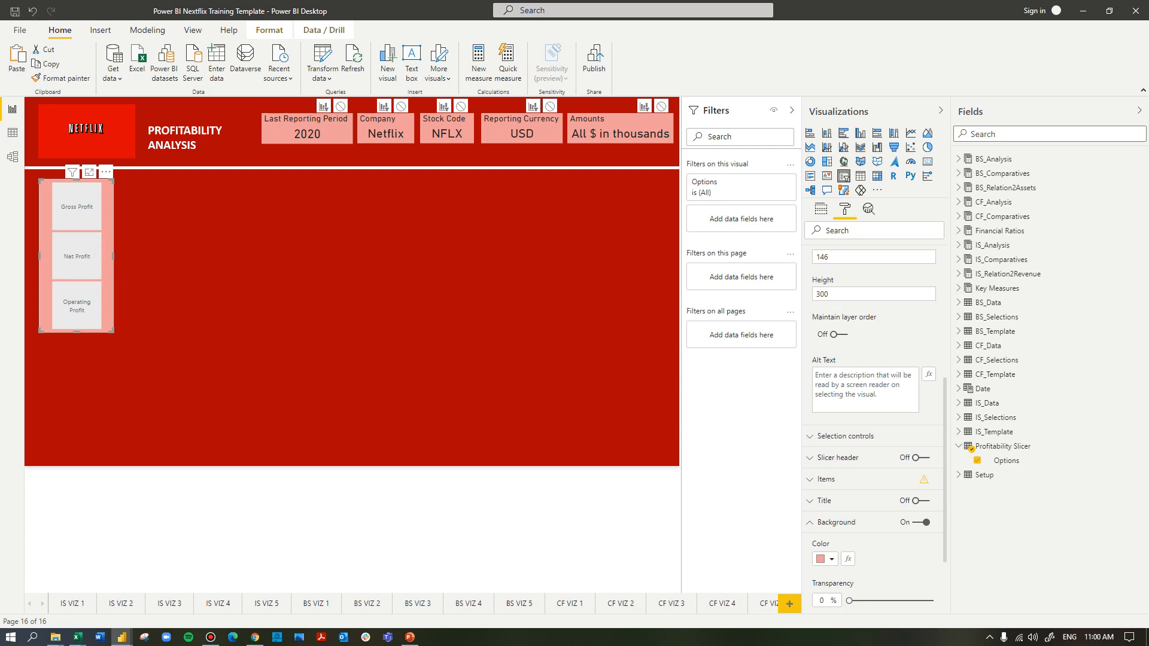
Add an empty area chart and size it to fill the space beside the slicer, matching the slicer's height
{"action": "left_click", "coordinate": [605, 192]}
{"action": "left_click", "coordinate": [928, 134]}
{"action": "left_click", "coordinate": [151, 278]}
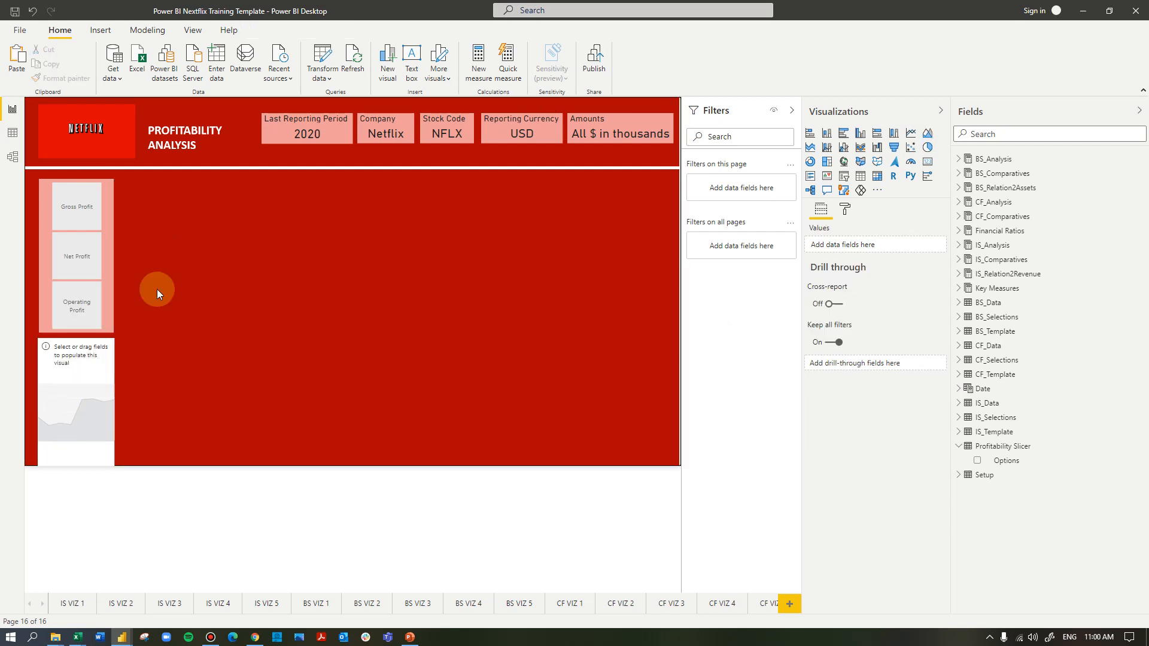
{"action": "left_click_drag", "start_coordinate": [73, 410], "coordinate": [385, 254]}
{"action": "left_click_drag", "start_coordinate": [258, 307], "coordinate": [259, 332]}
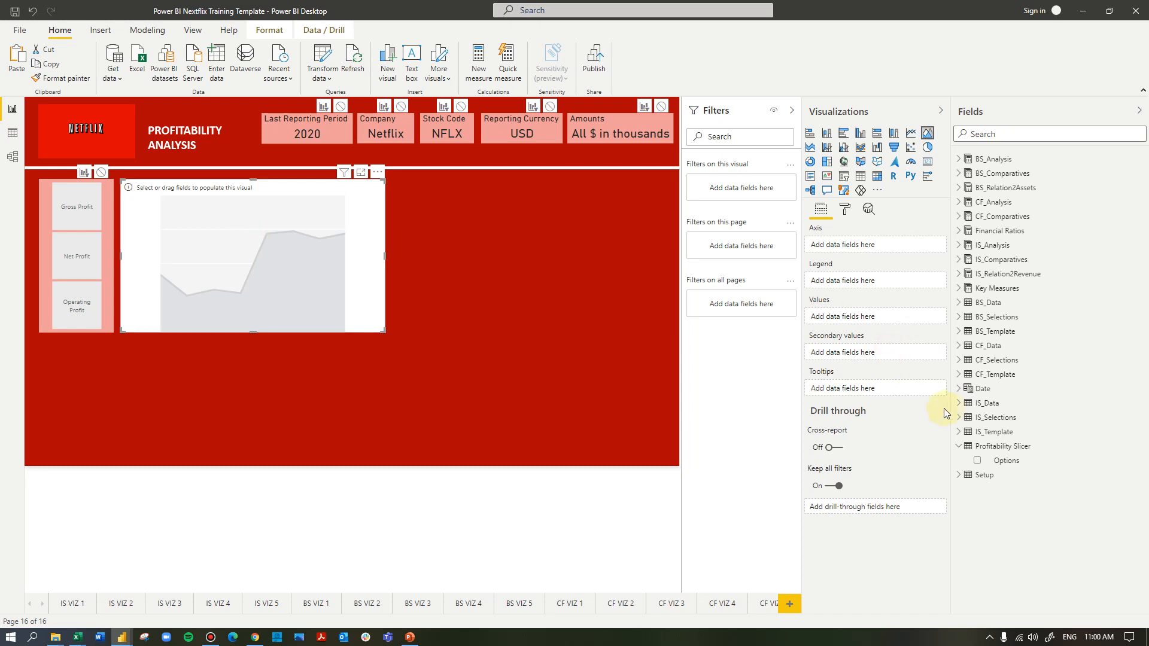
Assign the Year field from the Date table to the area chart's axis
{"action": "left_click", "coordinate": [959, 389]}
{"action": "left_click_drag", "start_coordinate": [1010, 496], "coordinate": [866, 253]}
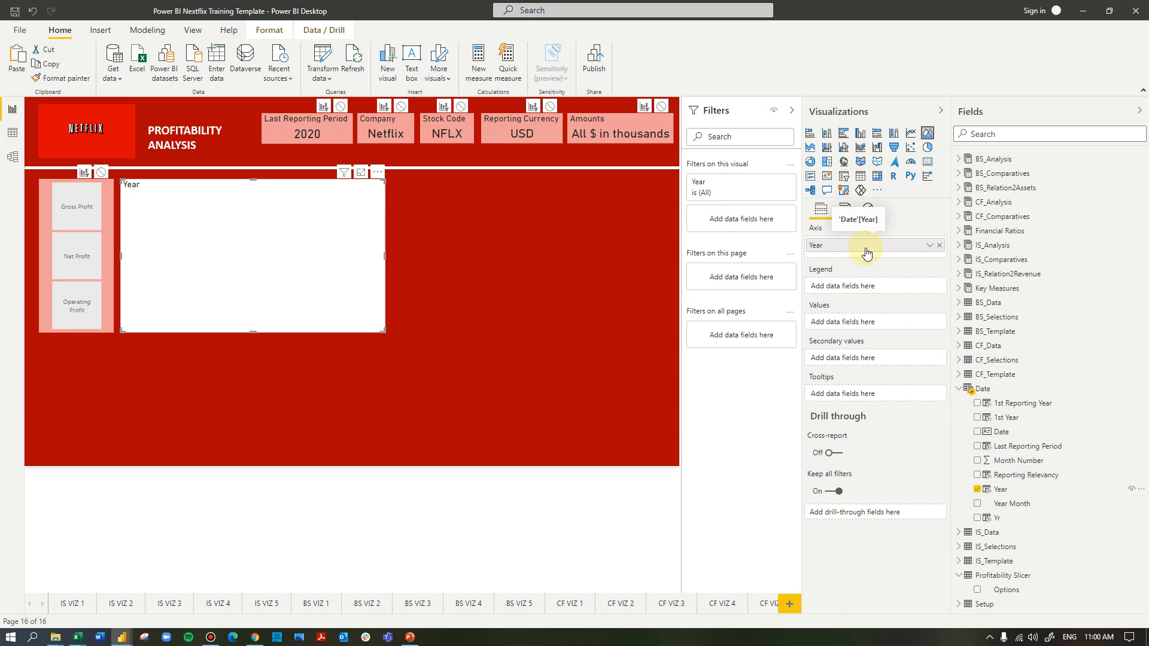
Add the Total Revenue CARDS measure from the Income Statement folder of Key Measures to the area chart's values
{"action": "left_click", "coordinate": [959, 288]}
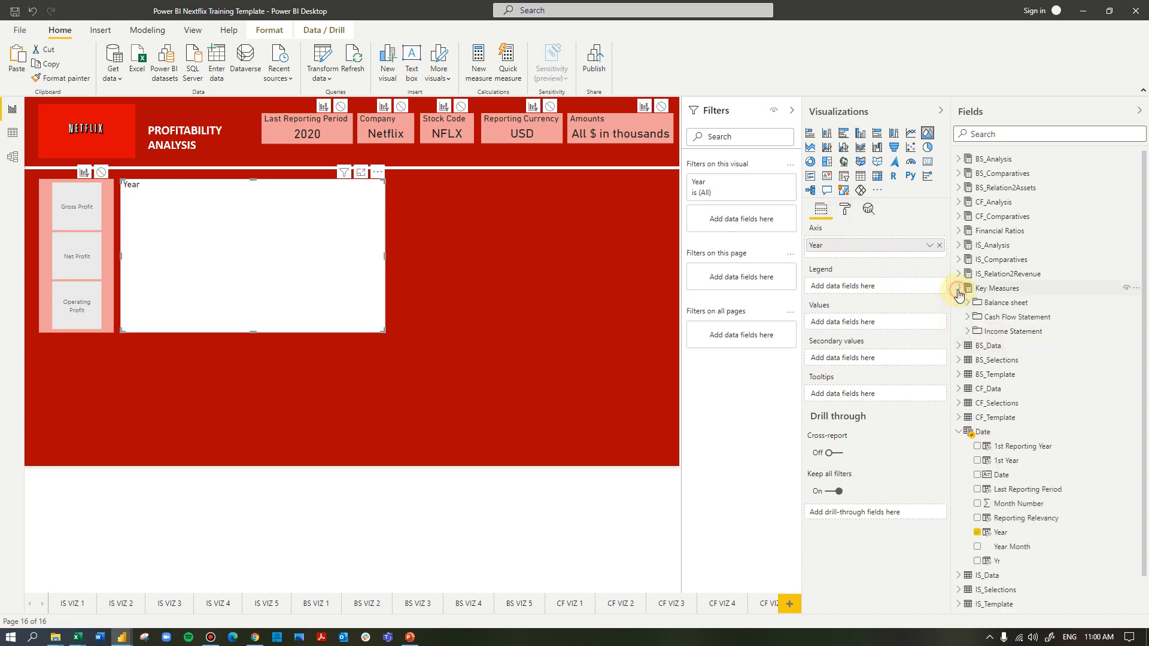
{"action": "left_click", "coordinate": [967, 333]}
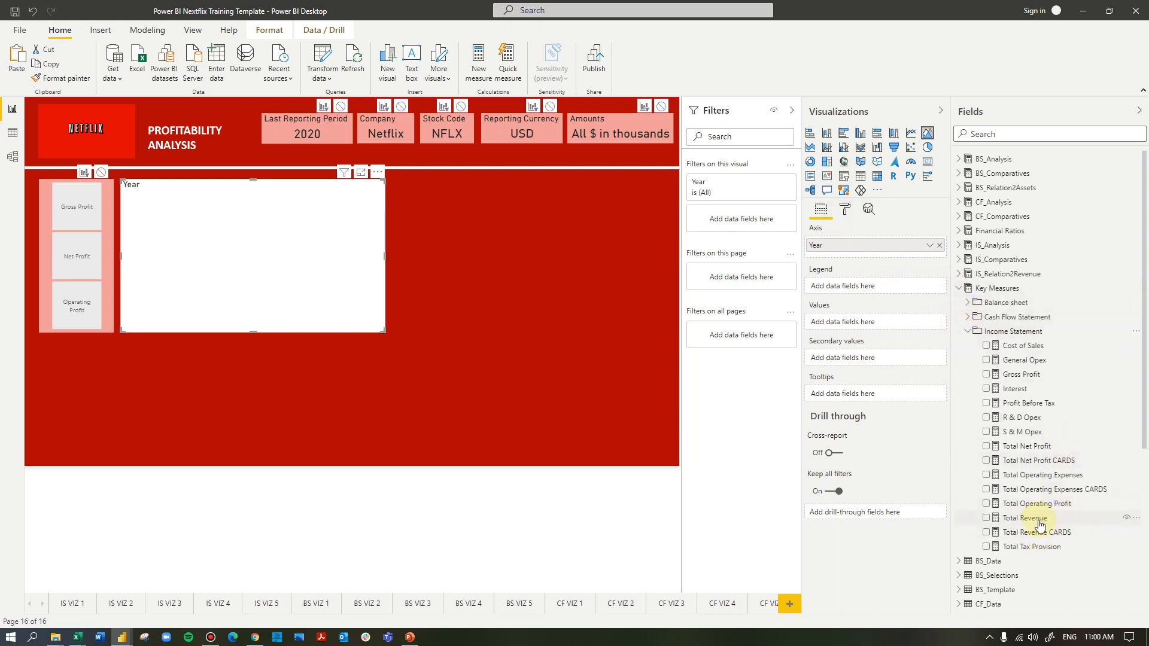
{"action": "left_click_drag", "start_coordinate": [1068, 532], "coordinate": [888, 325]}
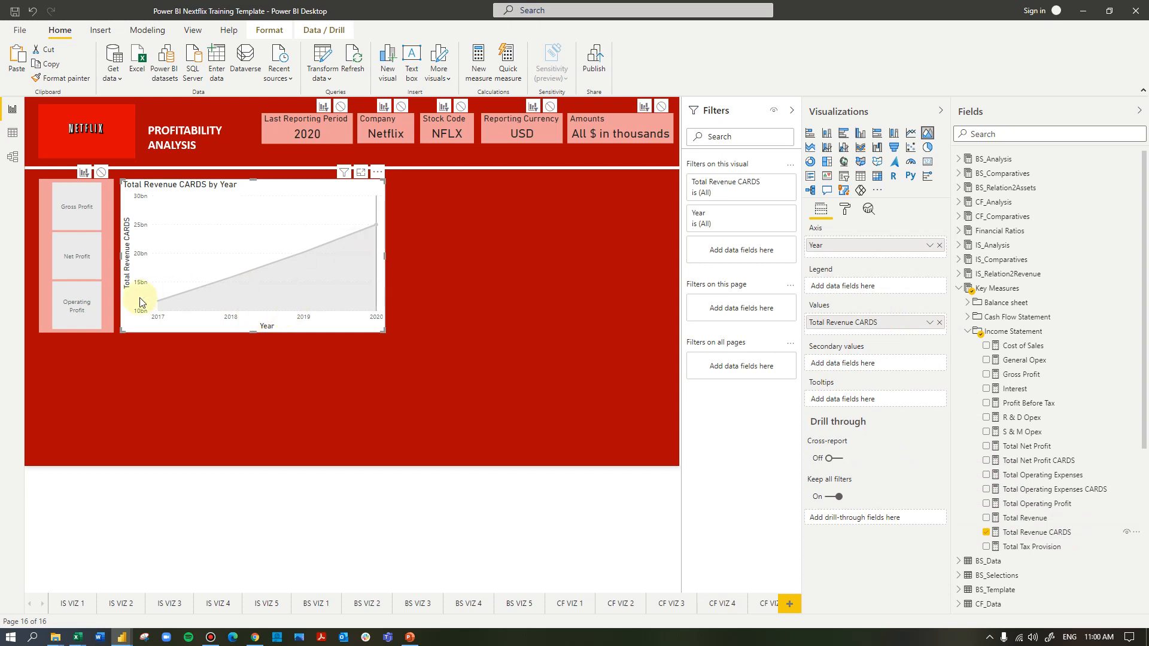
{"action": "mouse_move", "coordinate": [344, 215]}
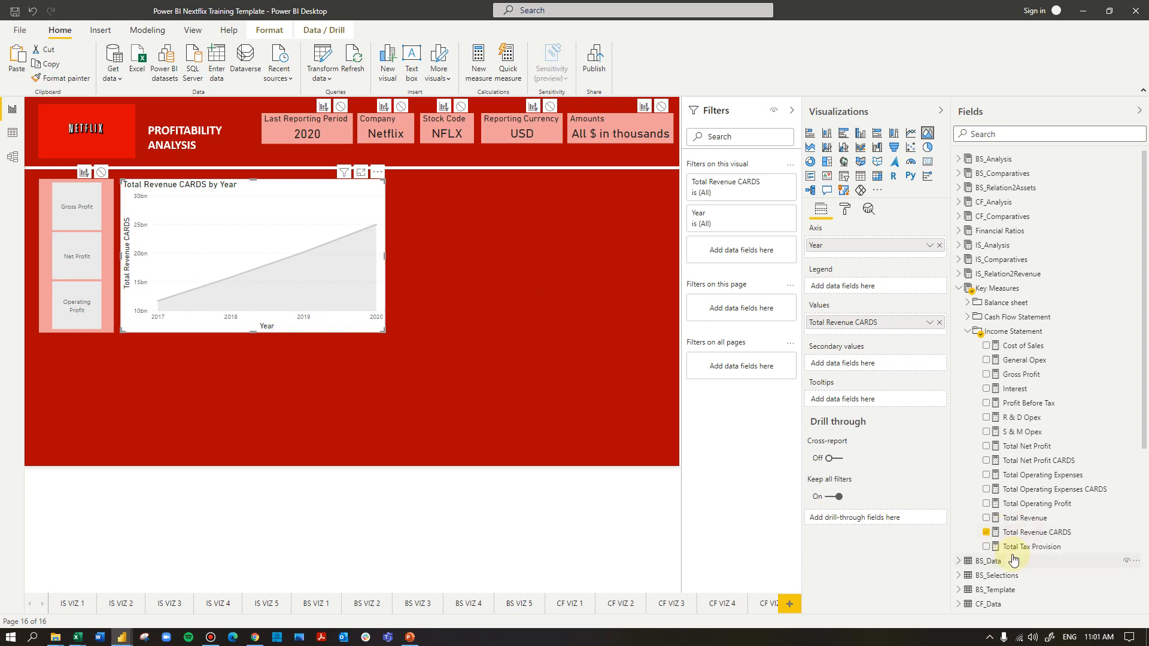
Create a new measure in the Profitability Slicer table and name it Relative to Revenue Trends
{"action": "scroll", "coordinate": [1013, 560], "scroll_direction": "down", "scroll_amount": 5}
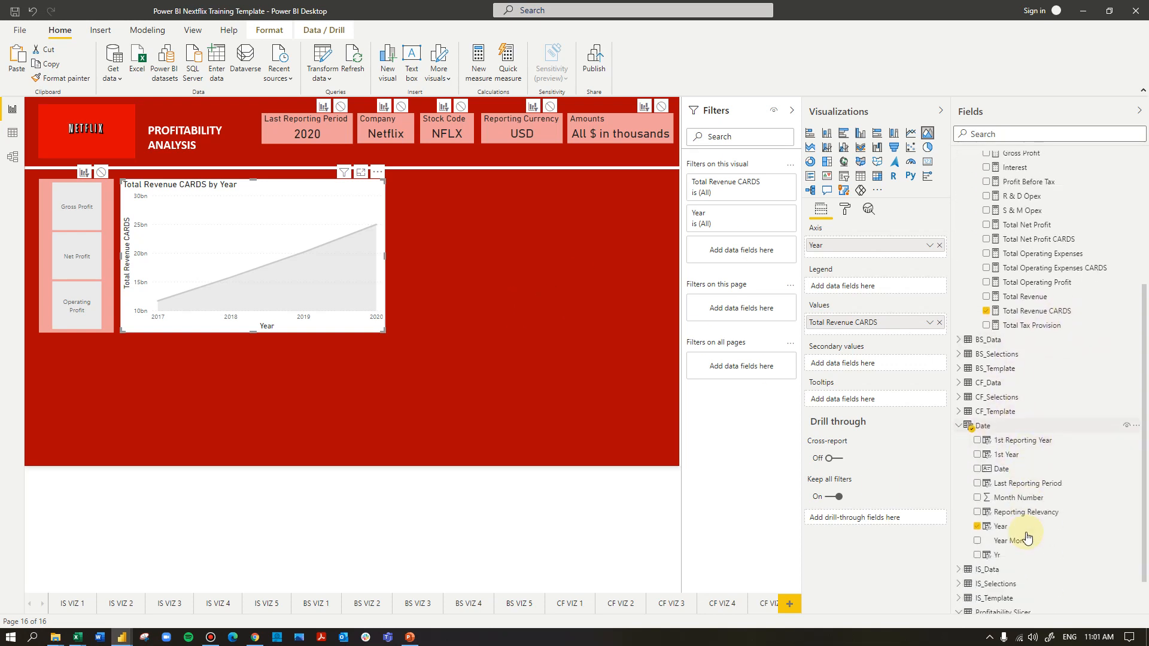
{"action": "left_click", "coordinate": [1012, 578]}
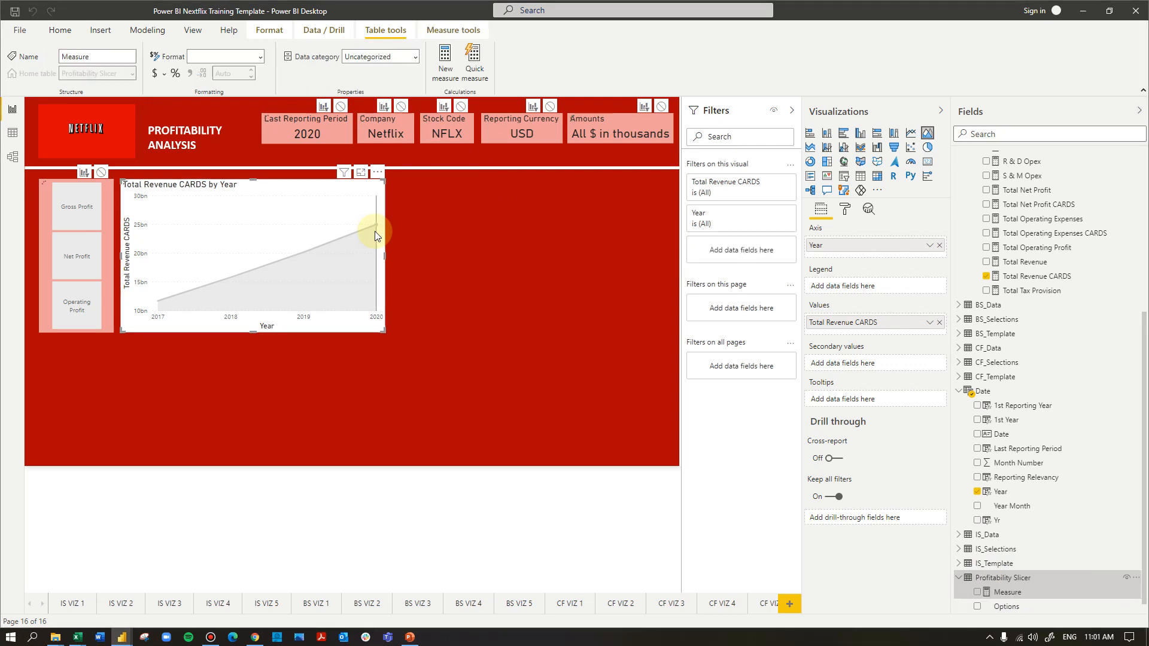
{"action": "left_click", "coordinate": [791, 110]}
{"action": "left_click_drag", "start_coordinate": [231, 110], "coordinate": [73, 113]}
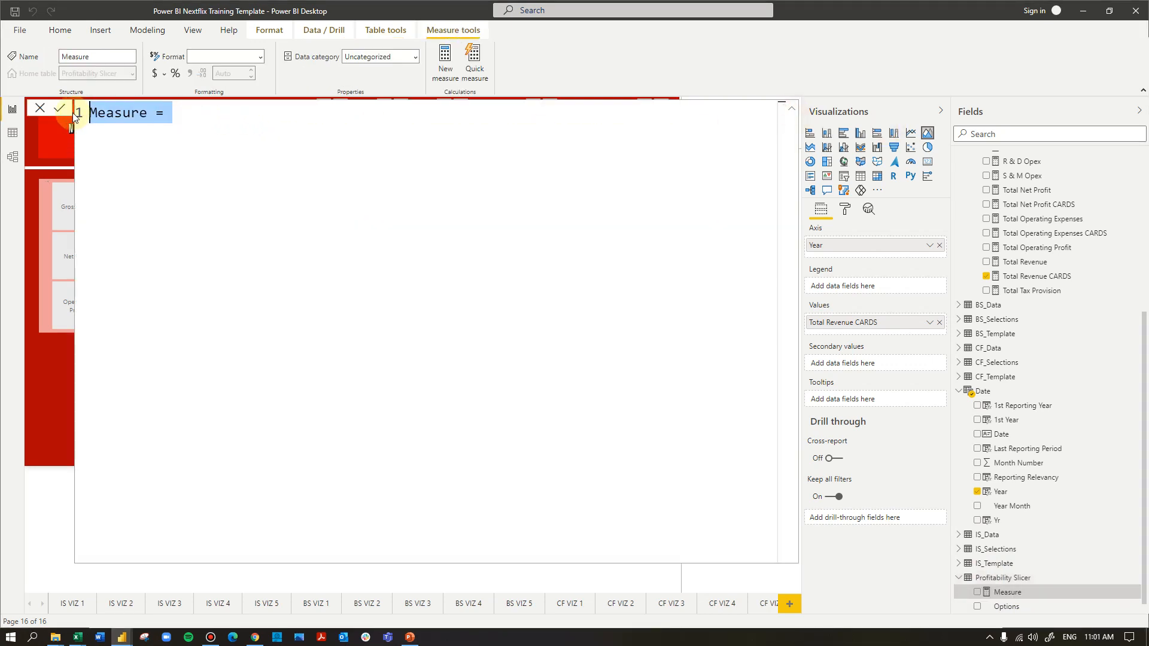
{"action": "type", "text": "Relative to"}
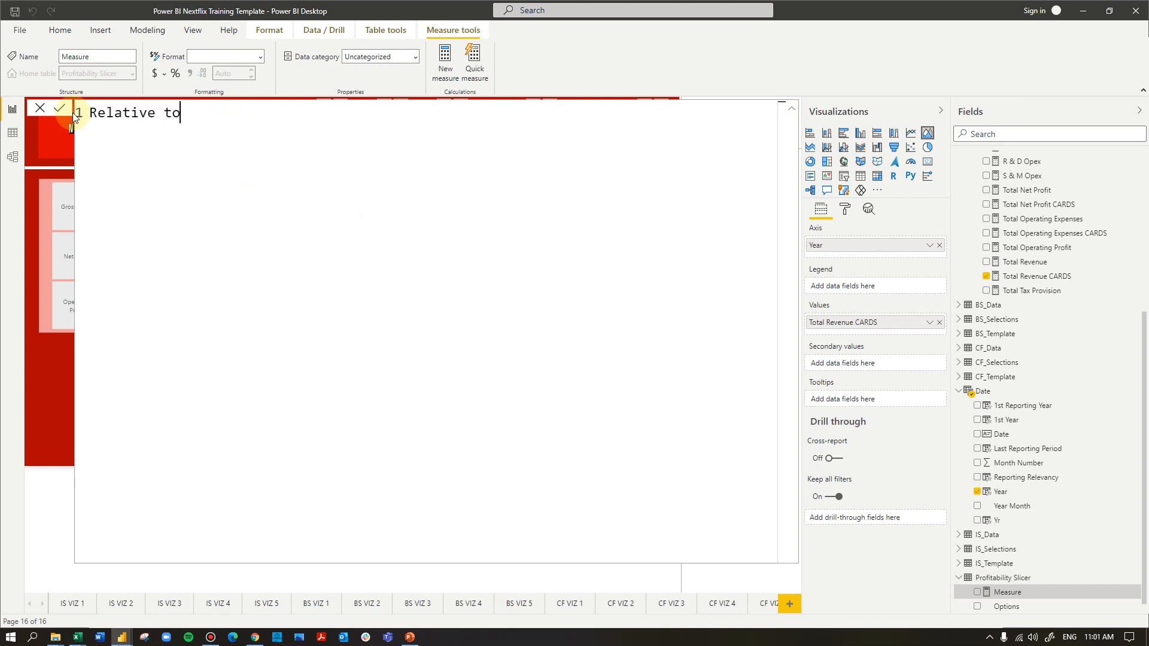
{"action": "type", "text": " Revenue Trends ="}
{"action": "key", "text": "Return"}
{"action": "key", "text": "Return"}
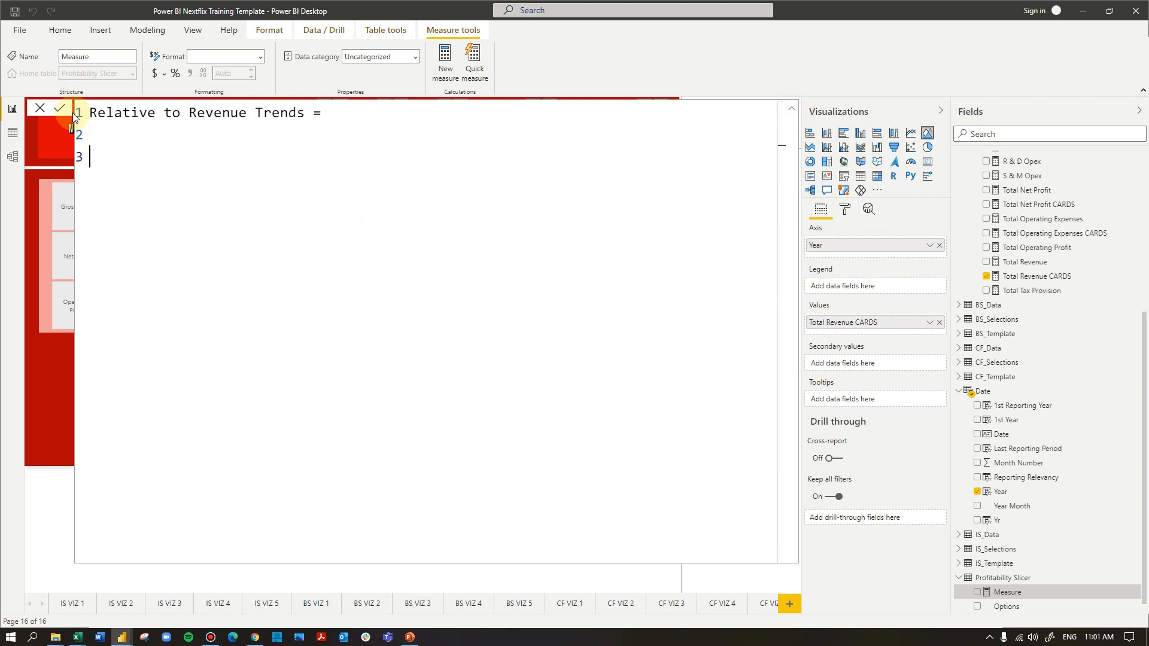
Begin the measure's formula with a SWITCH function that evaluates MAX('Profitability Slicer'[Options])
{"action": "type", "text": "Switch(max("}
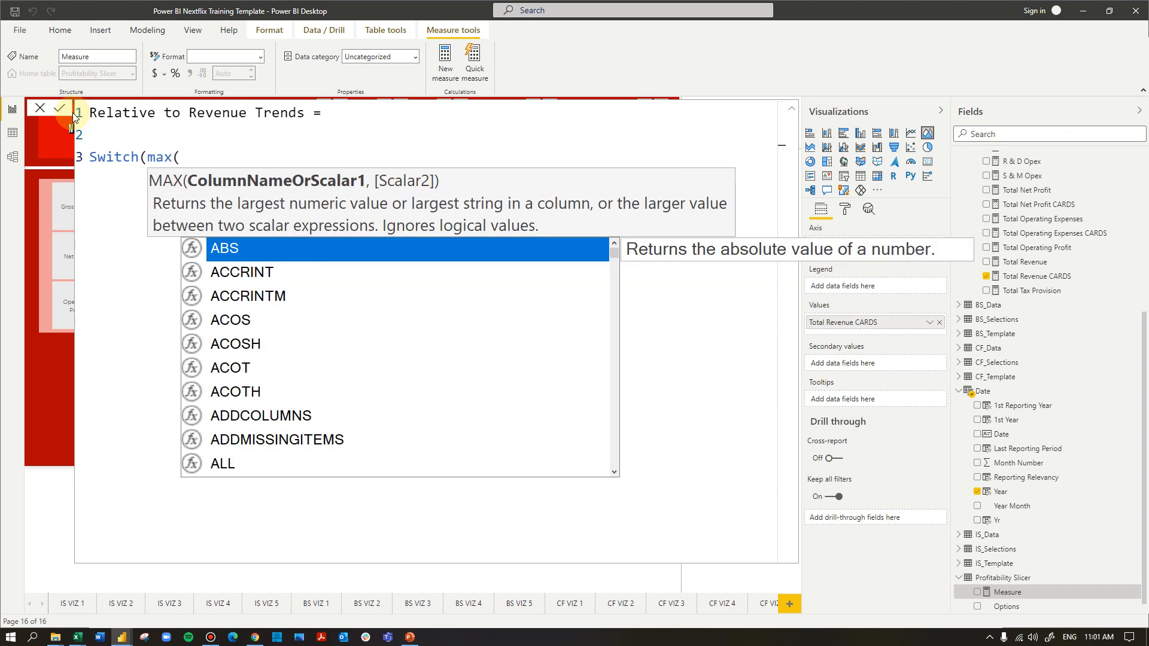
{"action": "type", "text": "pro"}
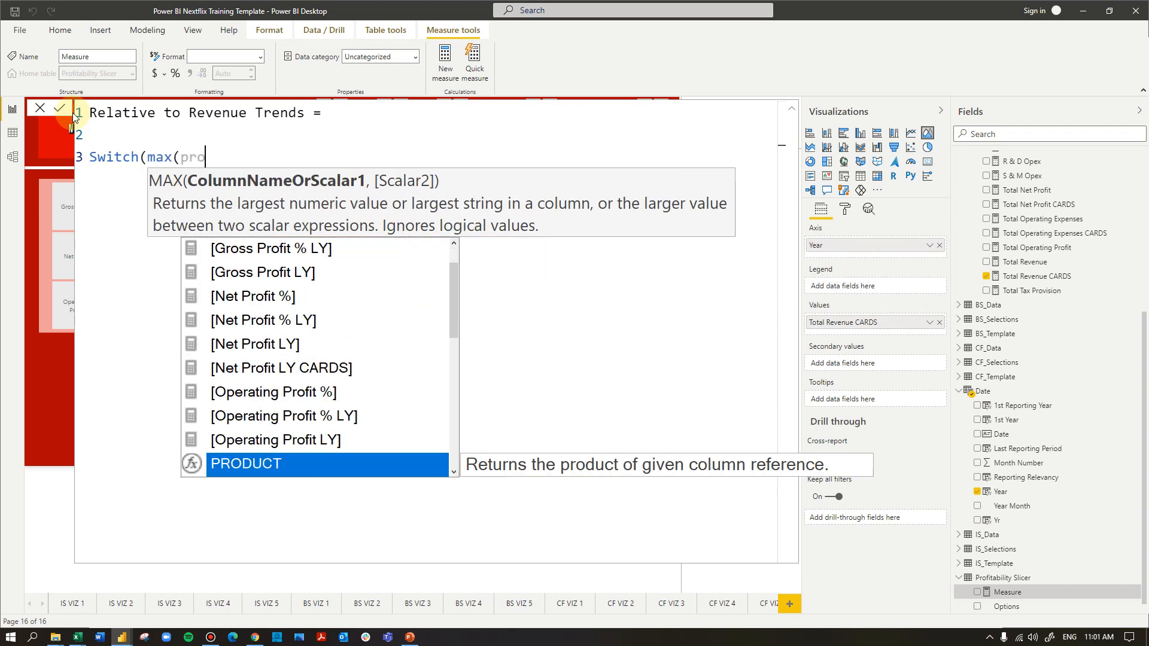
{"action": "type", "text": "fitab"}
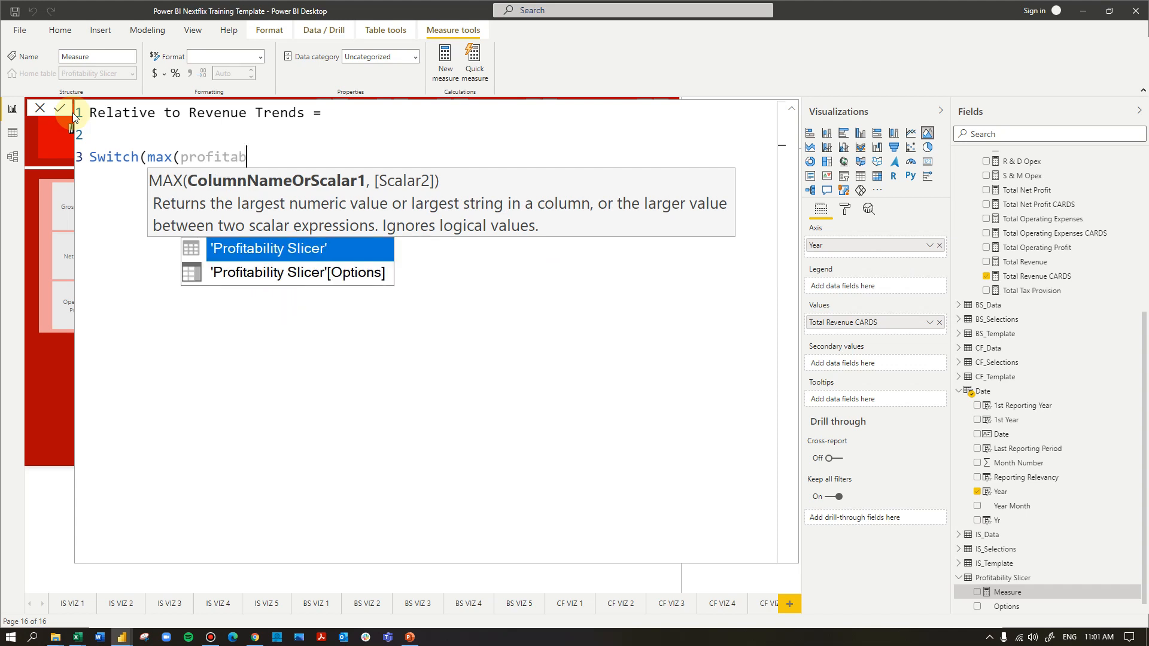
{"action": "key", "text": "Down"}
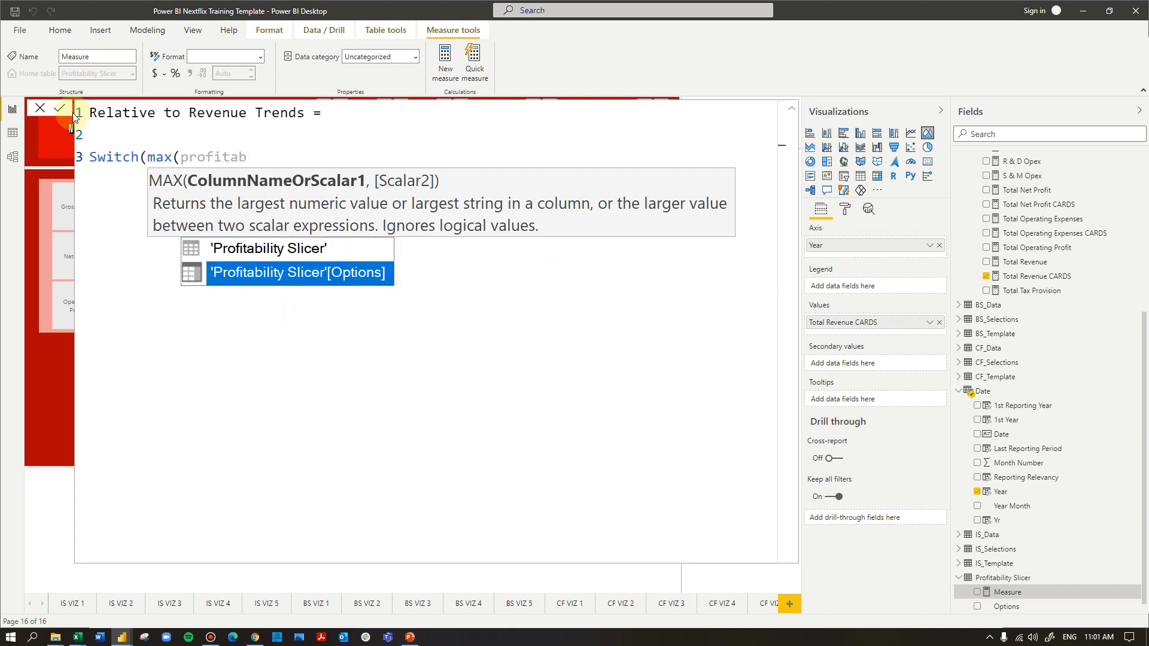
{"action": "left_click", "coordinate": [353, 272]}
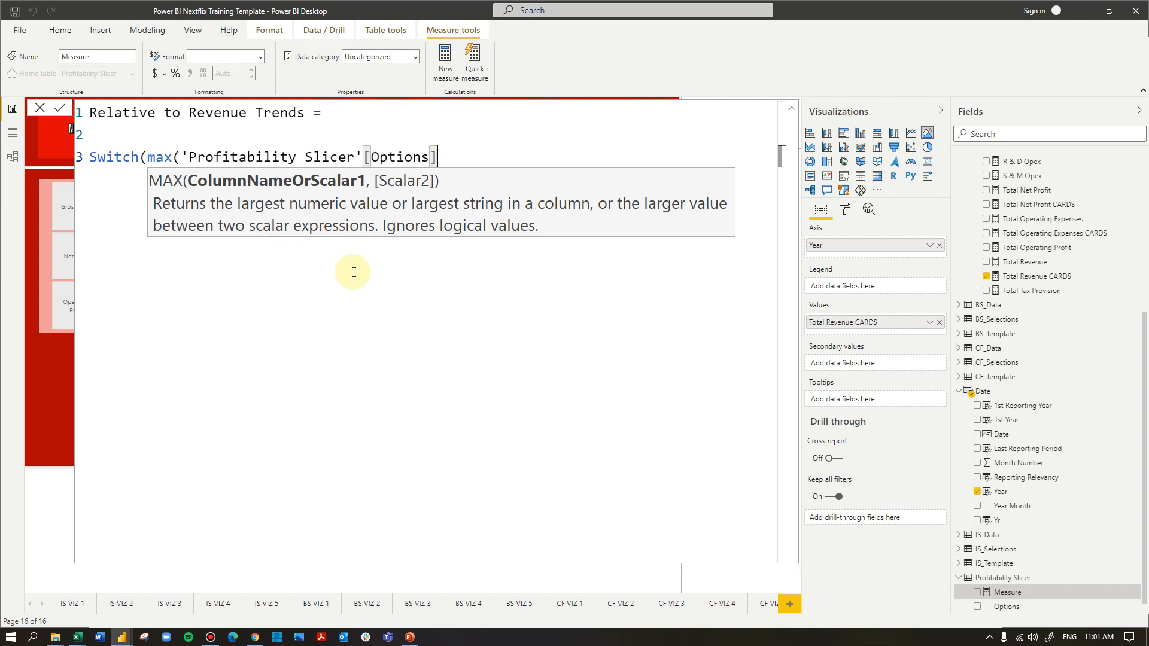
{"action": "type", "text": "),"}
{"action": "key", "text": "Return"}
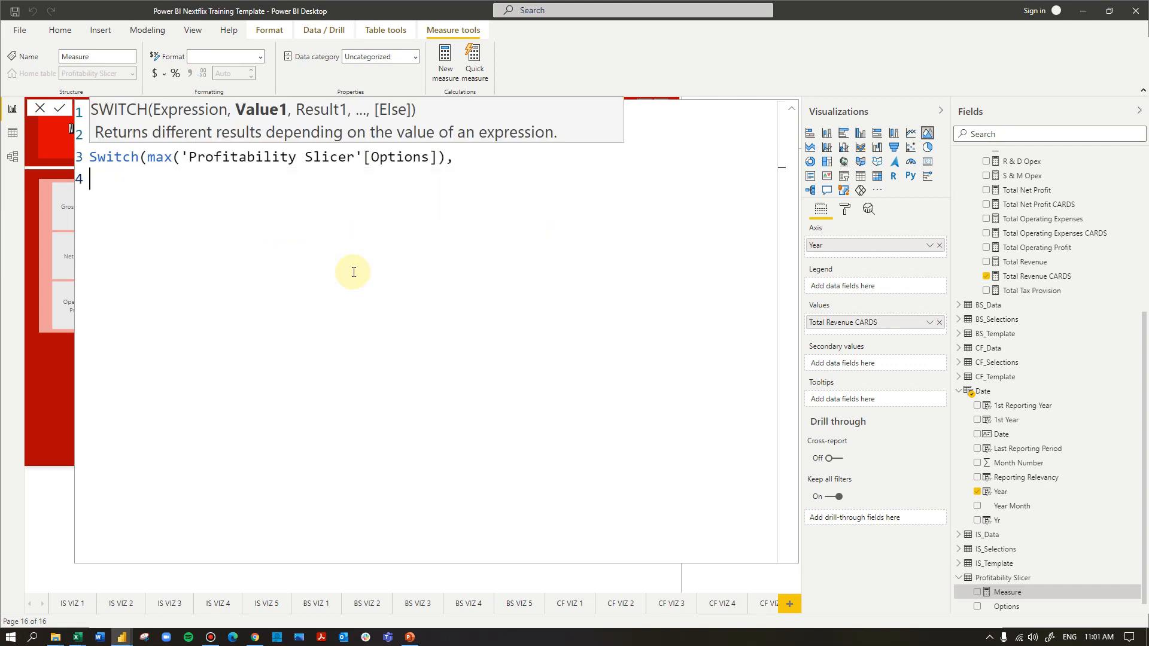
Add the first SWITCH case, returning [Gross Profit] for "Gross Profit"
{"action": "type", "text": "\"Gross Profit\",gross"}
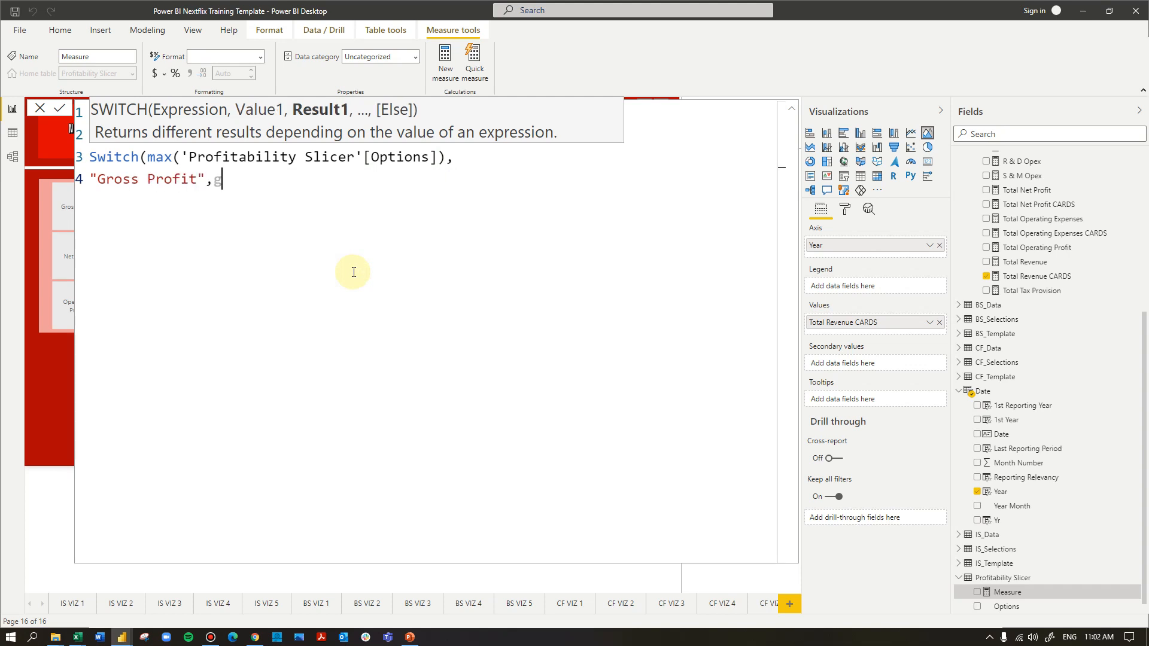
{"action": "key", "text": "Down"}
{"action": "key", "text": "Up"}
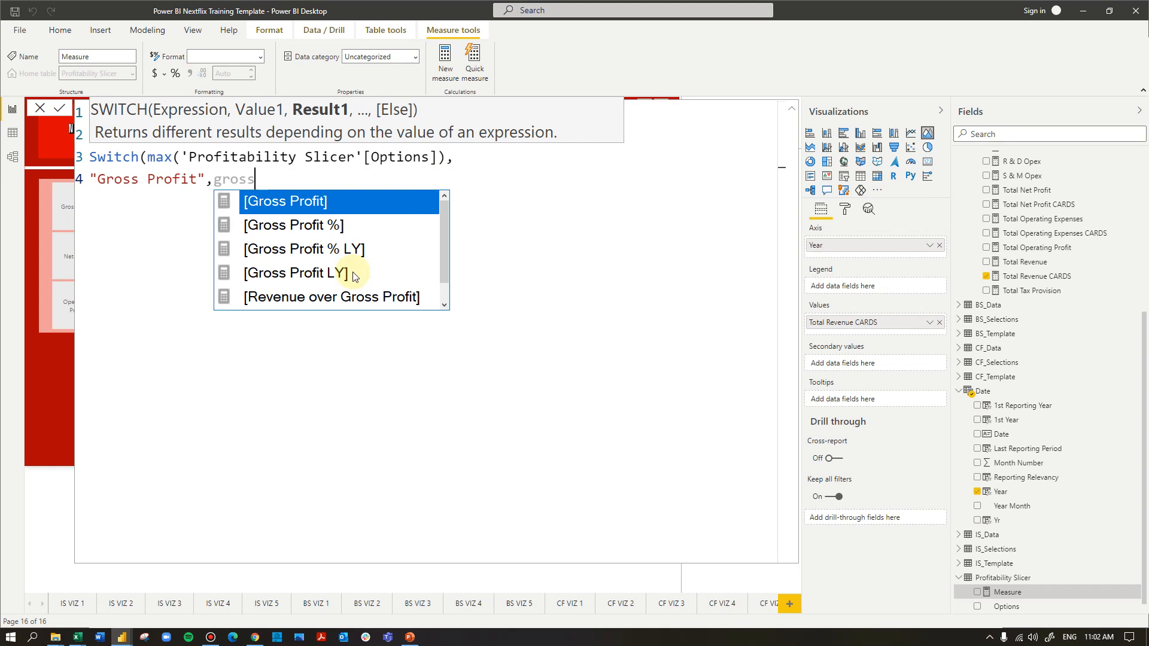
{"action": "key", "text": "Tab"}
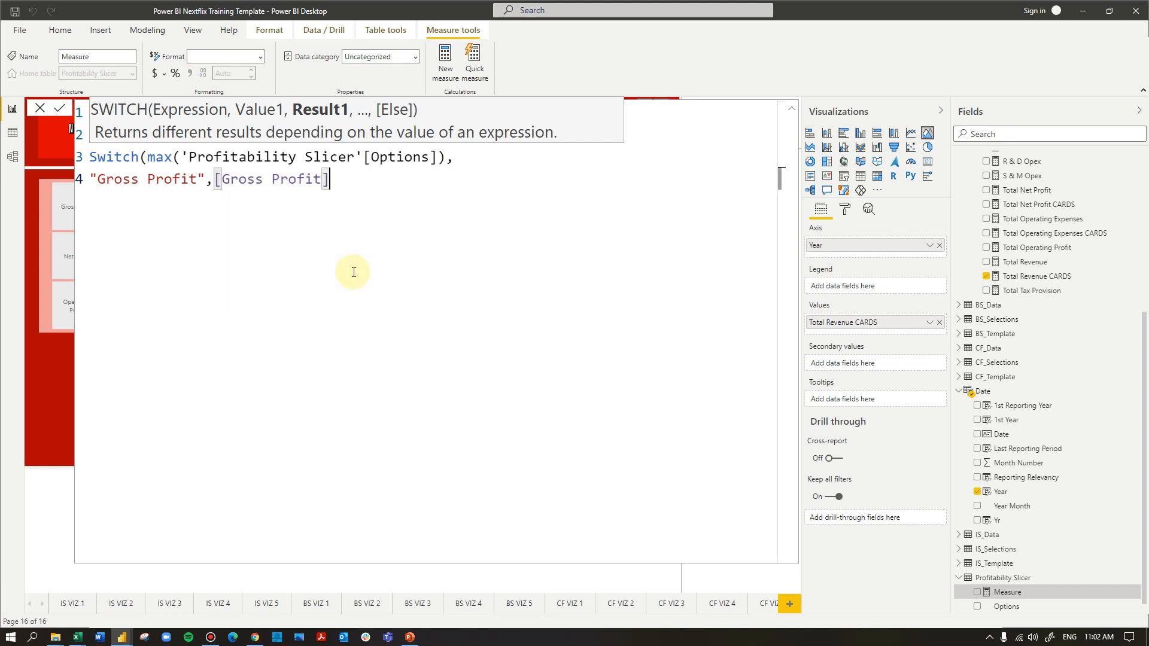
{"action": "type", "text": ","}
{"action": "key", "text": "shift+Return"}
{"action": "key", "text": "BackSpace"}
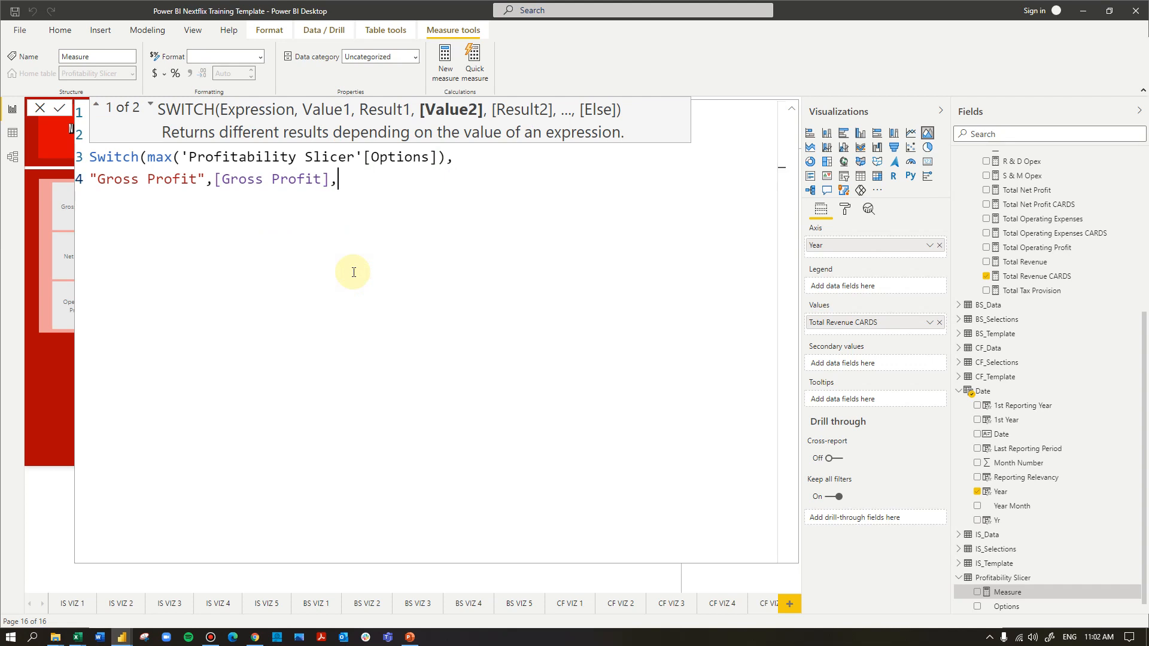
{"action": "key", "text": "shift+Return"}
Add the second SWITCH case, returning [Total Operating Profit] for "Operating Profit"
{"action": "type", "text": "\"Opear"}
{"action": "key", "text": "BackSpace"}
{"action": "key", "text": "BackSpace"}
{"action": "type", "text": "rating Prtofie"}
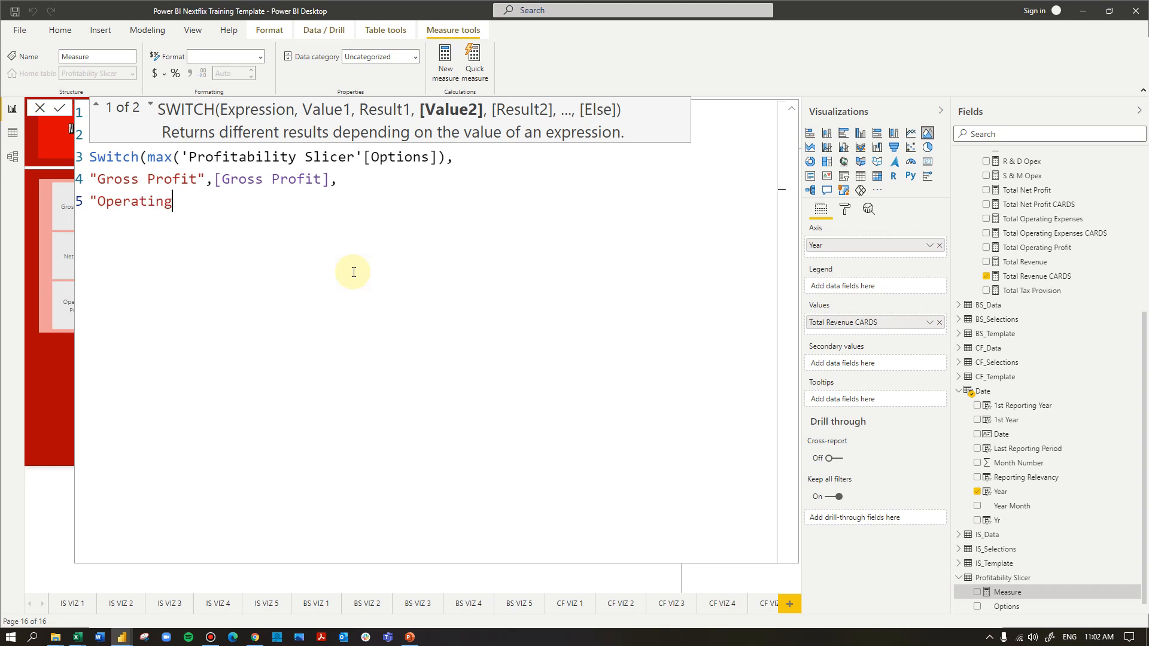
{"action": "key", "text": "BackSpace"}
{"action": "key", "text": "BackSpace"}
{"action": "key", "text": "BackSpace"}
{"action": "key", "text": "BackSpace"}
{"action": "key", "text": "BackSpace"}
{"action": "type", "text": "ofit\",ope"}
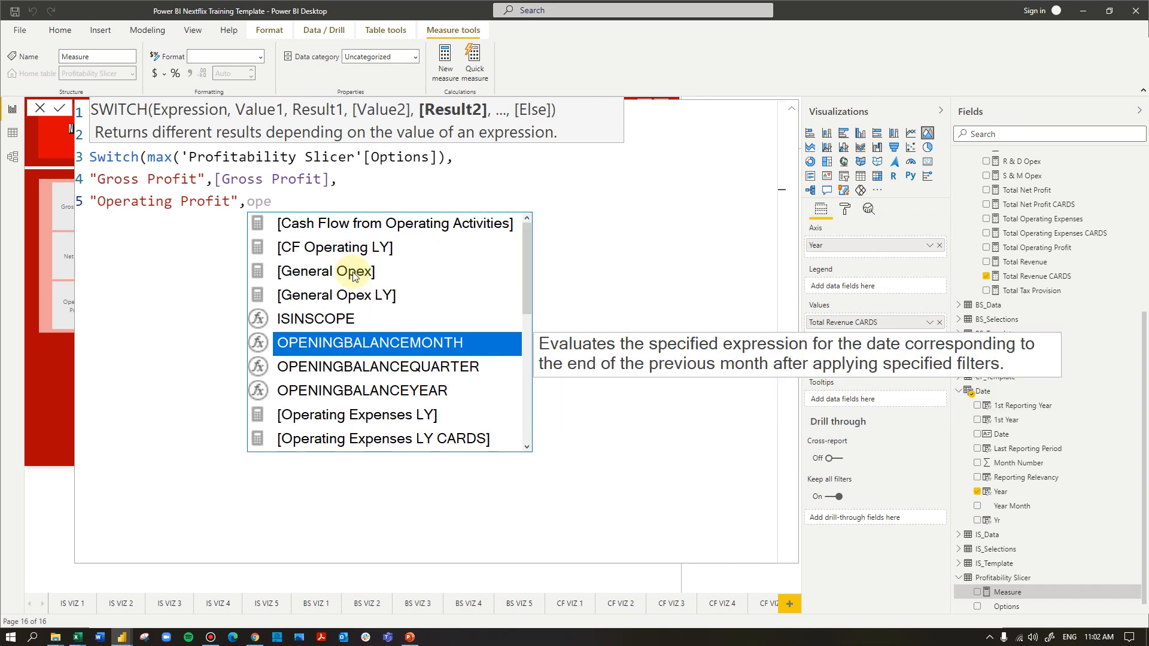
{"action": "type", "text": "r"}
{"action": "key", "text": "Down"}
{"action": "key", "text": "Down"}
{"action": "key", "text": "Down"}
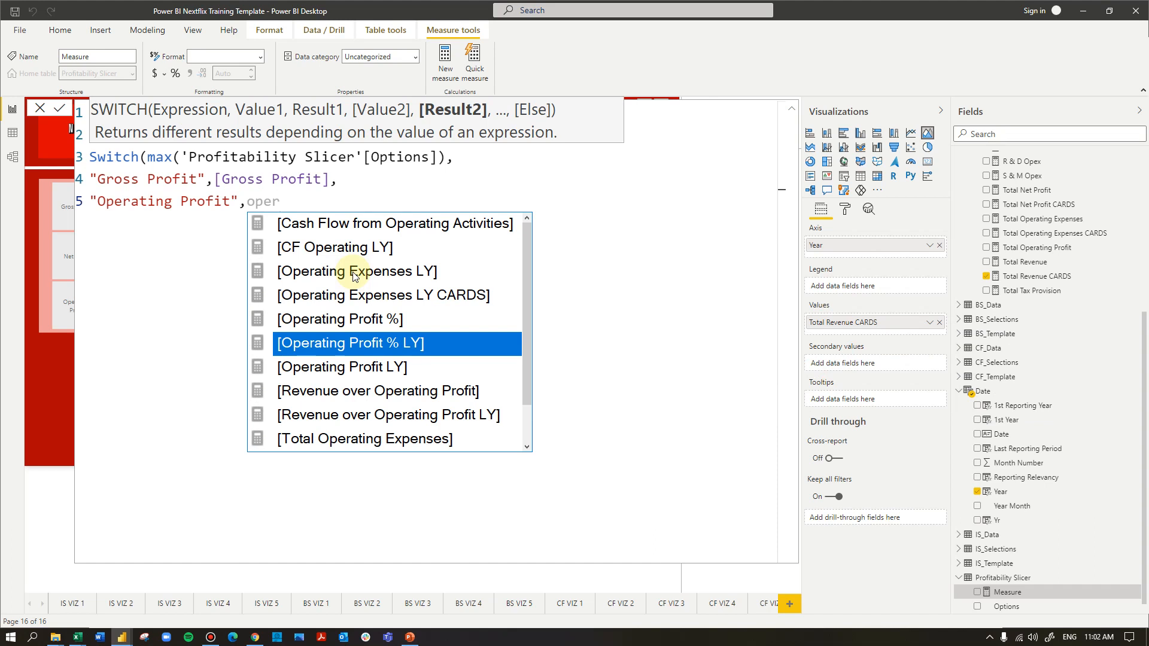
{"action": "type", "text": "ating"}
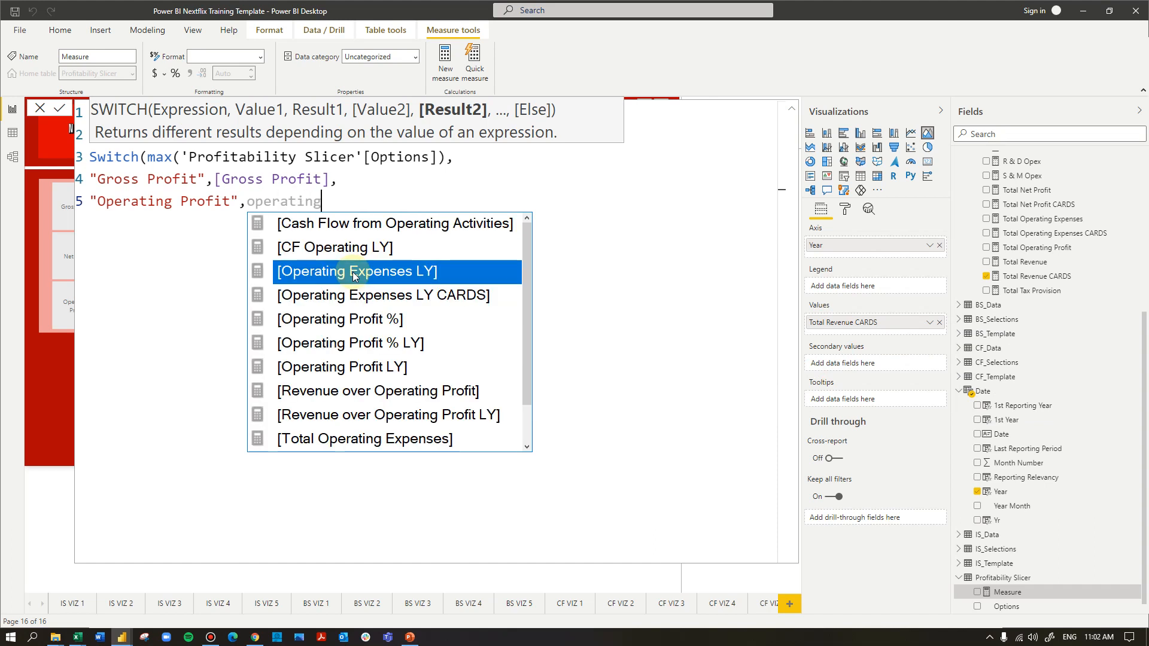
{"action": "key", "text": "Down"}
{"action": "key", "text": "Down"}
{"action": "key", "text": "Down"}
{"action": "key", "text": "Down"}
{"action": "key", "text": "Down"}
{"action": "key", "text": "Down"}
{"action": "key", "text": "Down"}
{"action": "key", "text": "Down"}
{"action": "key", "text": "Down"}
{"action": "key", "text": "Up"}
{"action": "key", "text": "Down"}
{"action": "key", "text": "Tab"}
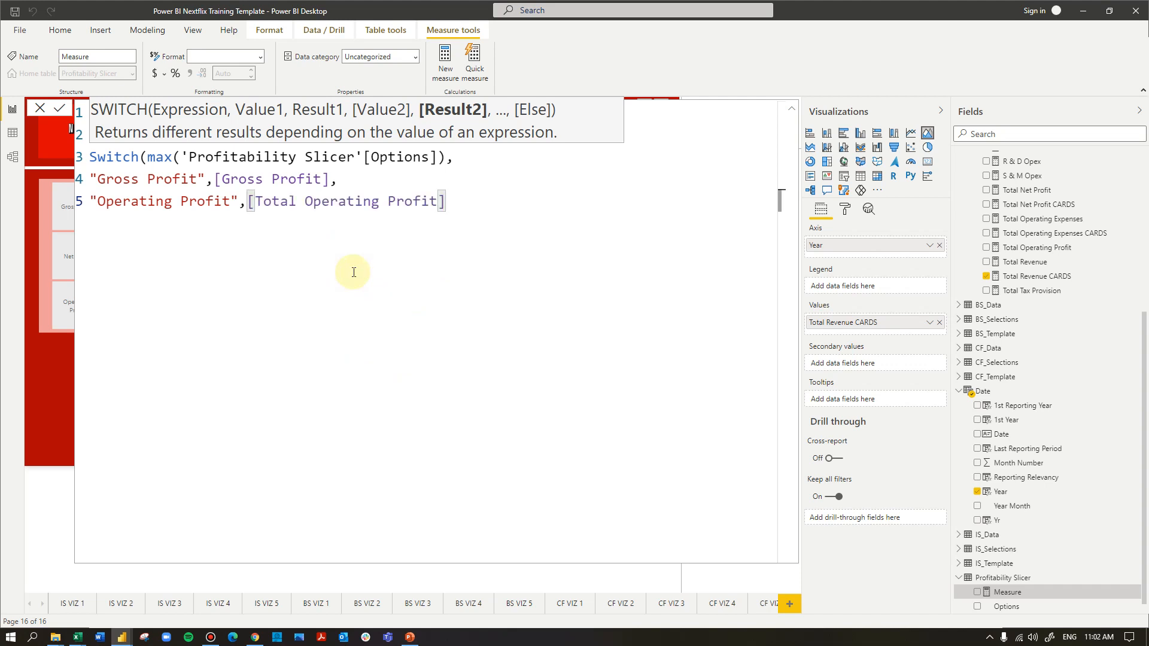
{"action": "type", "text": ","}
{"action": "key", "text": "Return"}
Add the third SWITCH case, returning [Total Net Profit] for "Net Profit"
{"action": "type", "text": "\""}
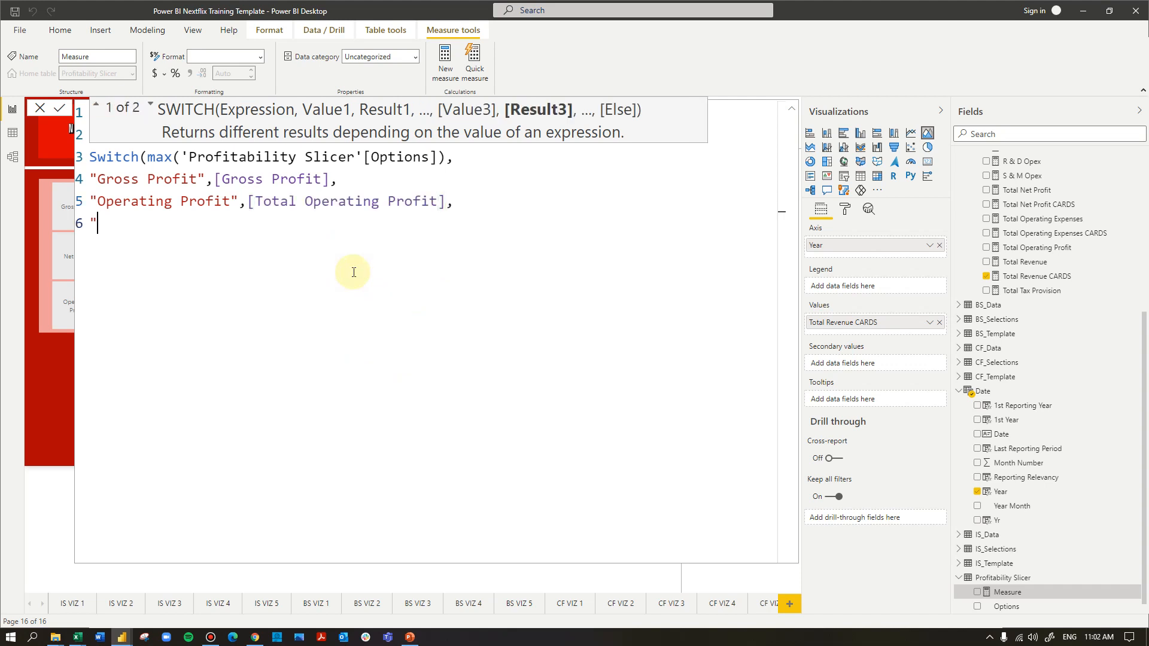
{"action": "type", "text": "Net Profit\",total"}
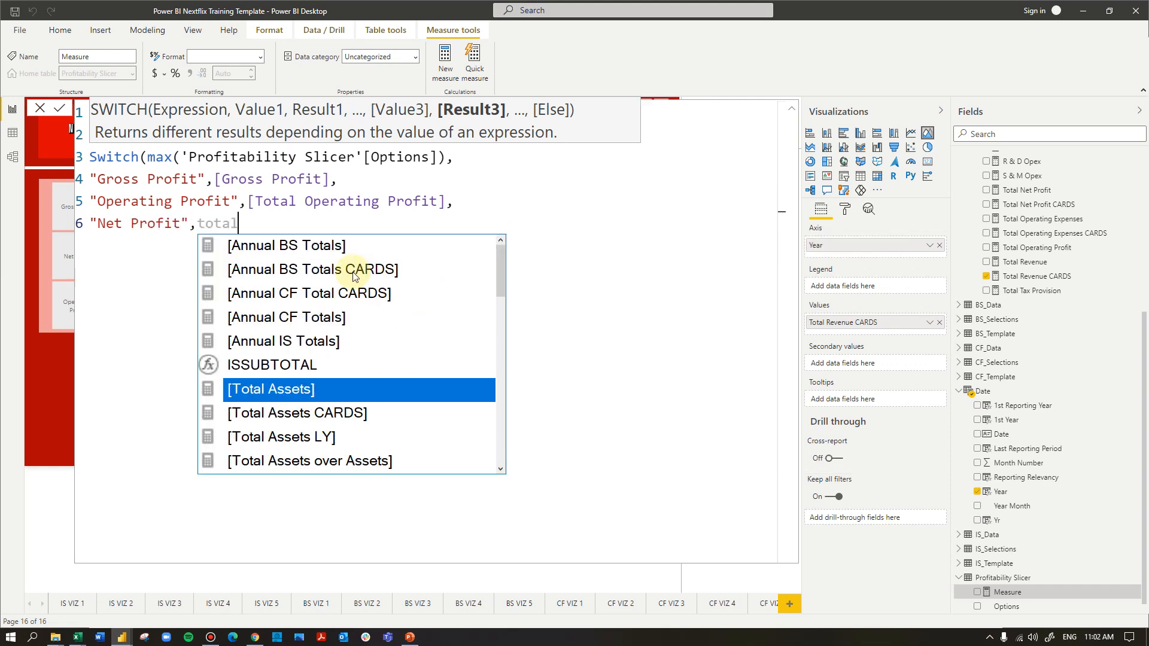
{"action": "key", "text": "Down"}
{"action": "key", "text": "Down"}
{"action": "key", "text": "Down"}
{"action": "key", "text": "Down"}
{"action": "key", "text": "Down"}
{"action": "key", "text": "Down"}
{"action": "key", "text": "Down"}
{"action": "key", "text": "Down"}
{"action": "key", "text": "Down"}
{"action": "key", "text": "Down"}
{"action": "key", "text": "Down"}
{"action": "key", "text": "Down"}
{"action": "key", "text": "Down"}
{"action": "key", "text": "Down"}
{"action": "key", "text": "Down"}
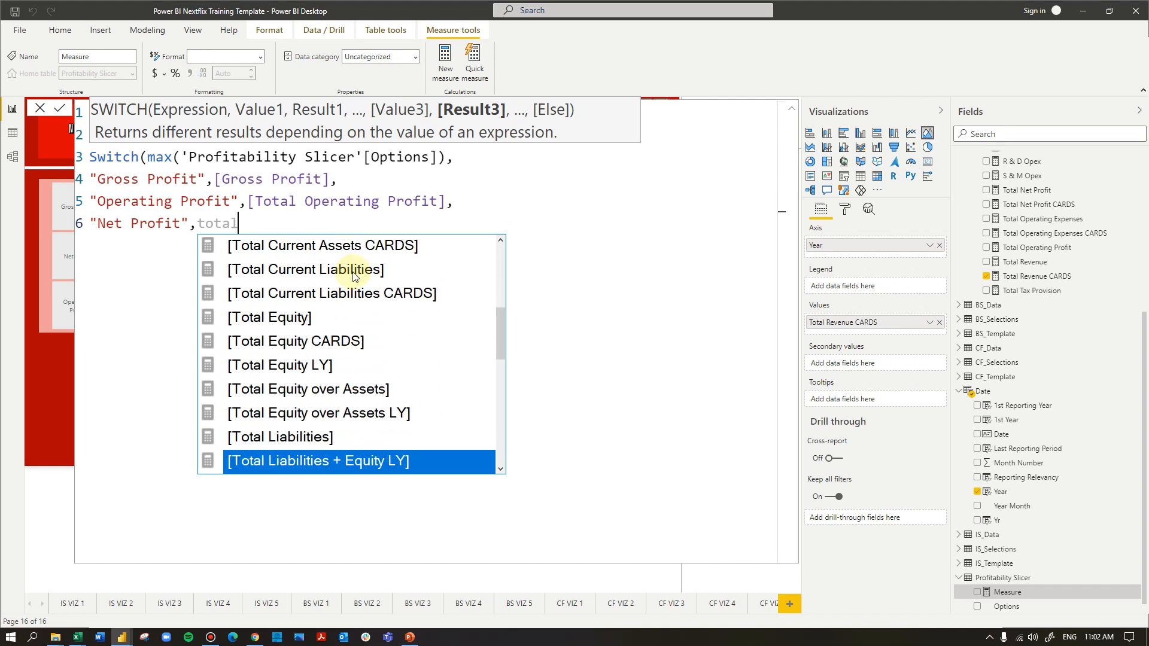
{"action": "type", "text": "n"}
{"action": "key", "text": "Tab"}
{"action": "type", "text": ","}
{"action": "key", "text": "shift+Return"}
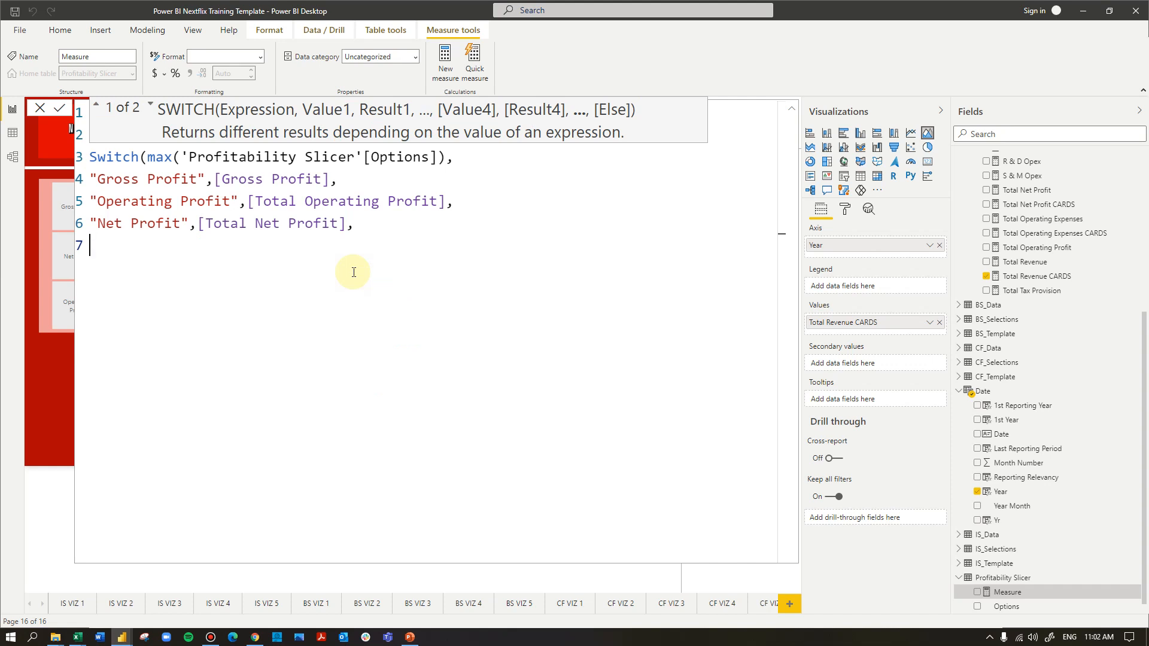
Set blank() as the SWITCH fallback result, close the function and commit the measure
{"action": "type", "text": "blank()"}
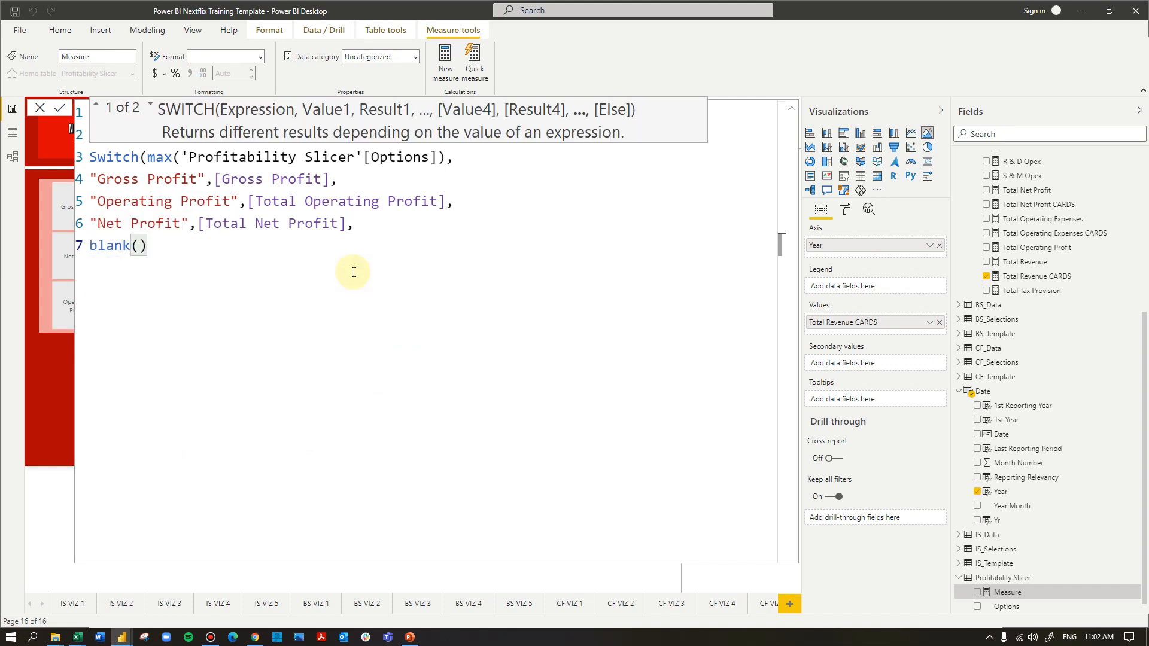
{"action": "key", "text": "shift+Return"}
{"action": "type", "text": ")"}
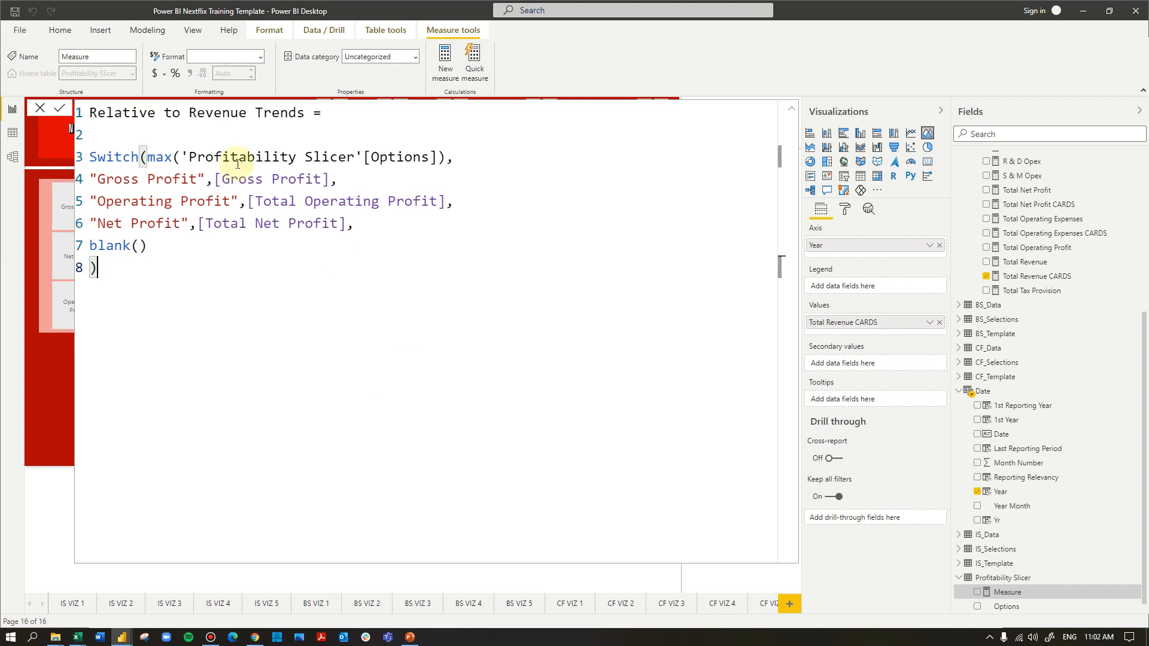
{"action": "left_click_drag", "start_coordinate": [97, 174], "coordinate": [196, 179]}
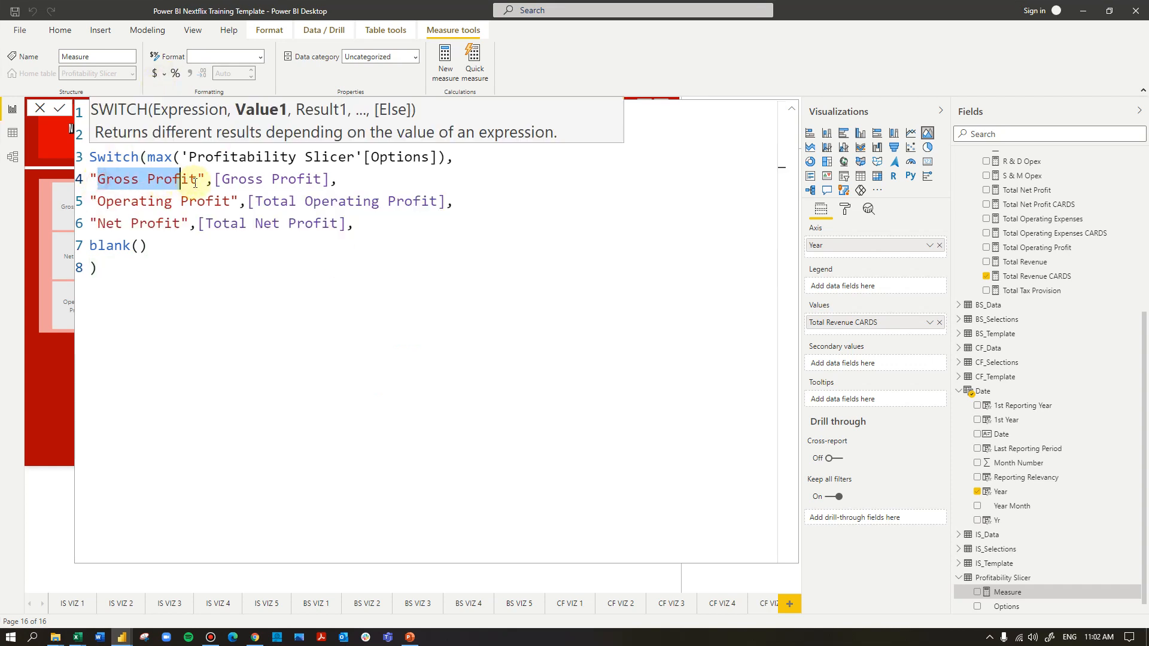
{"action": "left_click", "coordinate": [98, 201]}
{"action": "left_click_drag", "start_coordinate": [97, 201], "coordinate": [231, 201]}
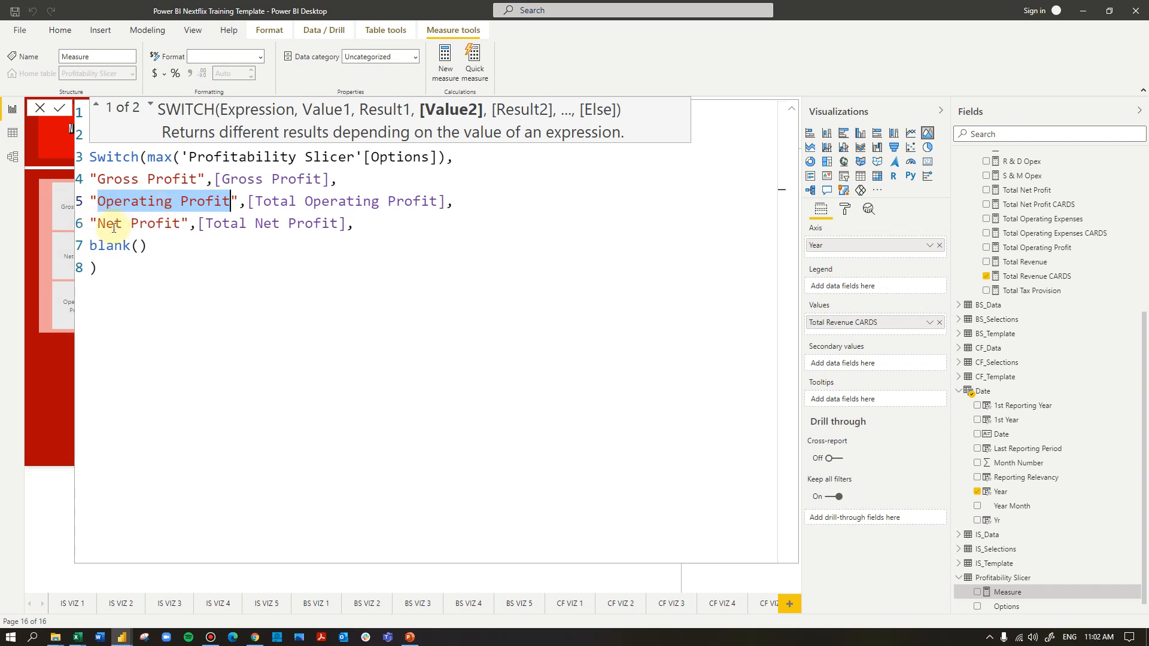
{"action": "left_click", "coordinate": [117, 268]}
{"action": "key", "text": "Return"}
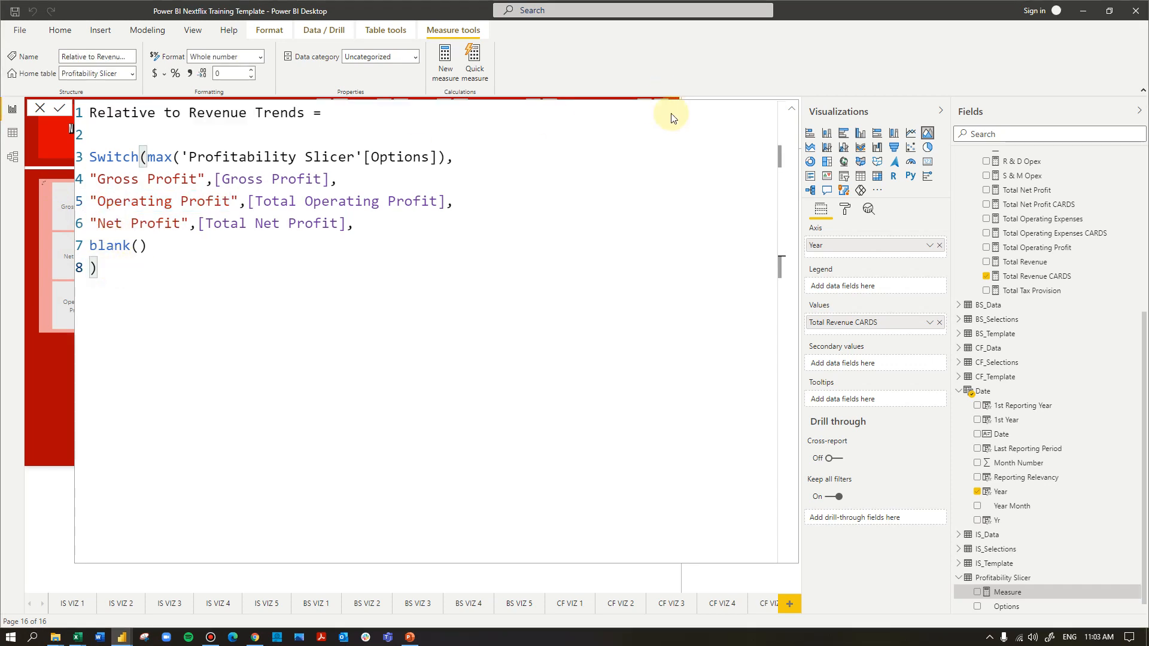
Collapse the formula editor and add Relative to Revenue Trends to the area chart's values below Total Revenue CARDS
{"action": "left_click", "coordinate": [792, 111]}
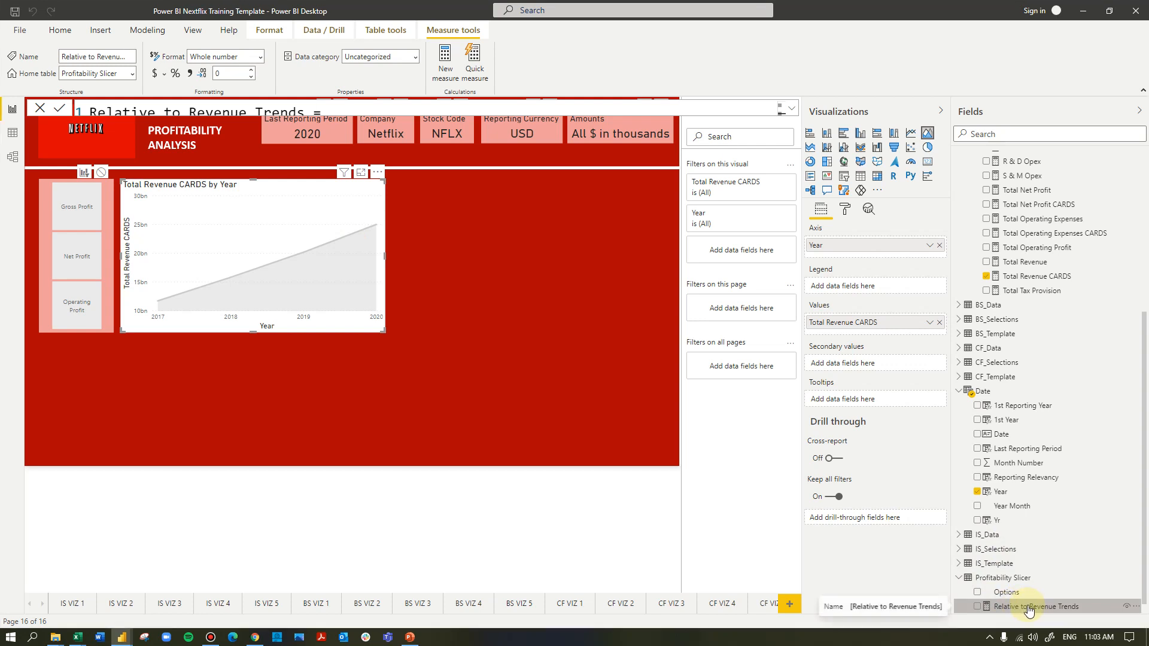
{"action": "left_click_drag", "start_coordinate": [1050, 610], "coordinate": [875, 336]}
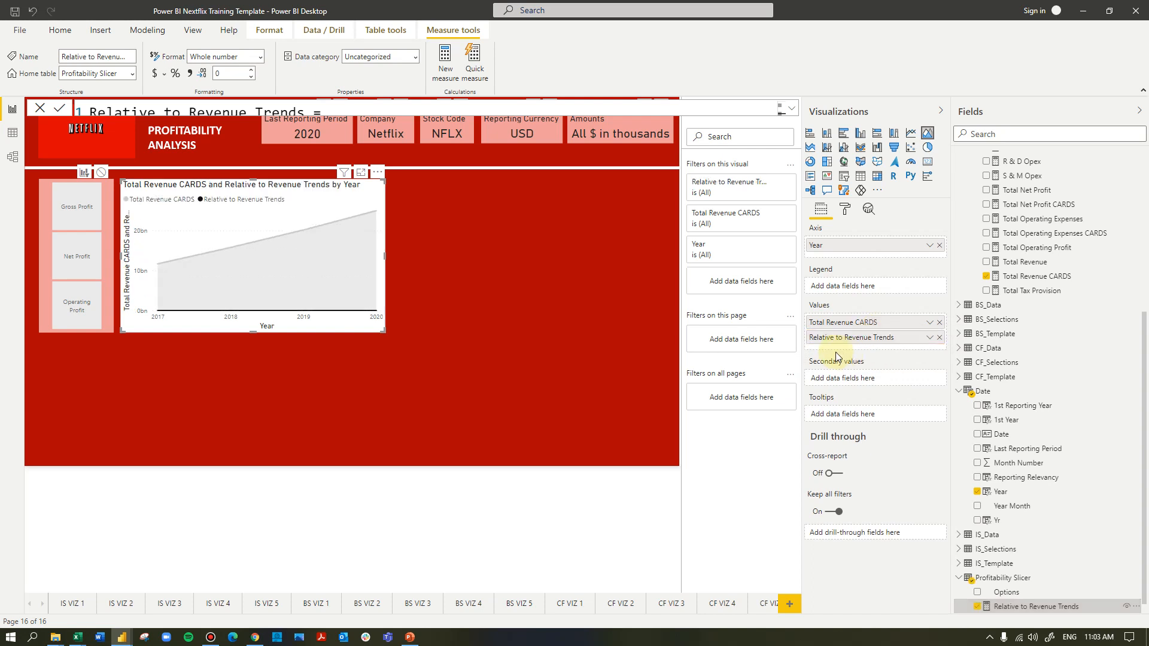
Switch the profit slicer between Operating Profit and Gross Profit to check the chart's response, ending on Gross Profit
{"action": "left_click", "coordinate": [81, 207]}
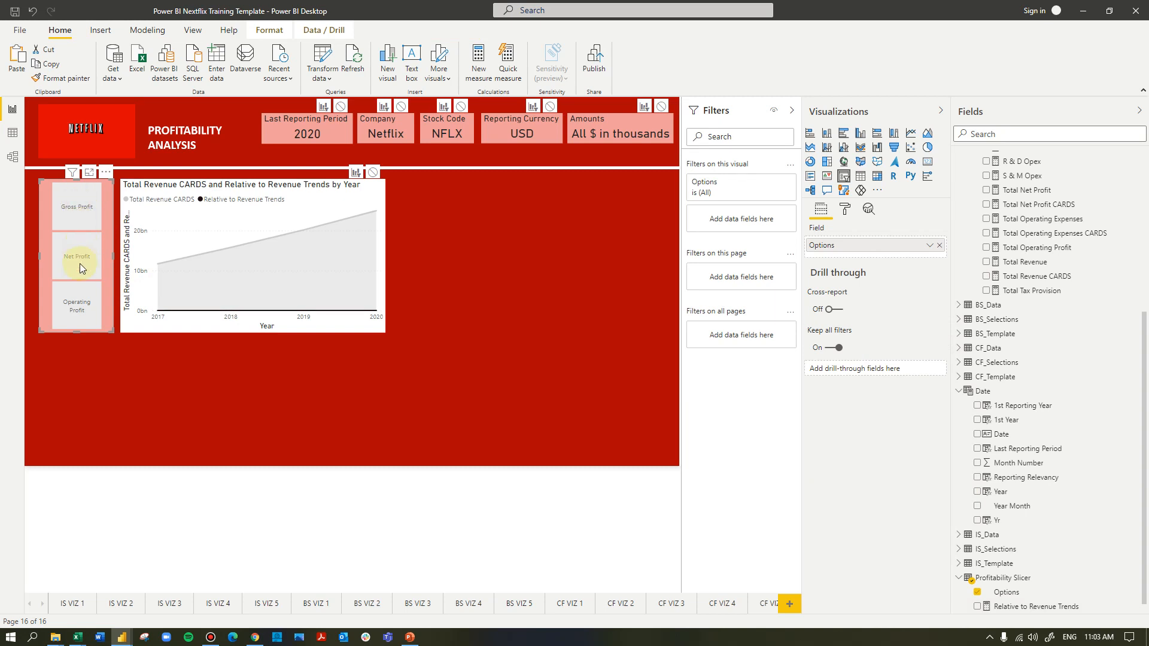
{"action": "left_click", "coordinate": [80, 310]}
{"action": "left_click", "coordinate": [75, 211]}
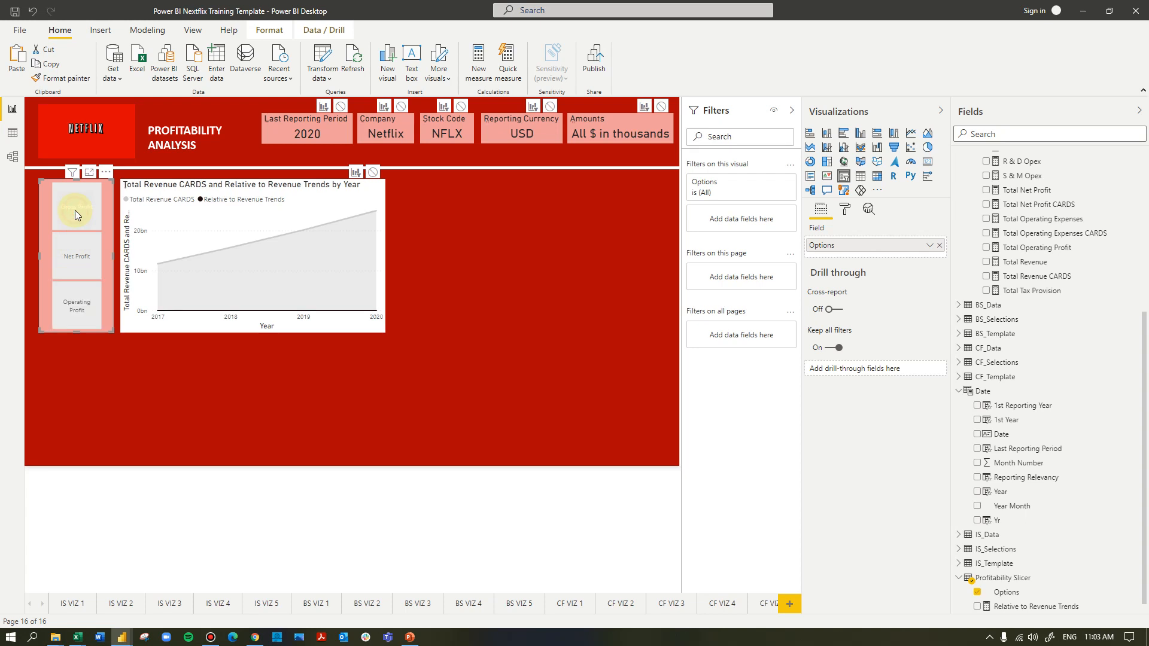
Review the full formula of the Relative to Revenue Trends measure in the Profitability Slicer table
{"action": "scroll", "coordinate": [1011, 542], "scroll_direction": "down", "scroll_amount": 1}
{"action": "left_click", "coordinate": [1049, 594]}
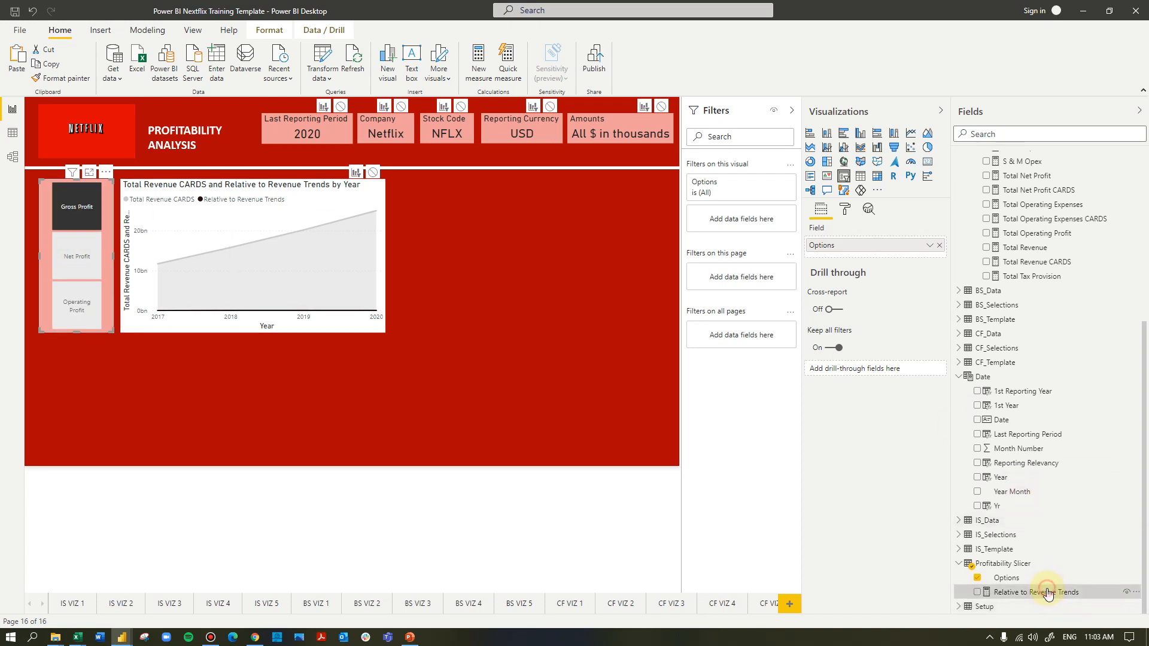
{"action": "left_click", "coordinate": [795, 110]}
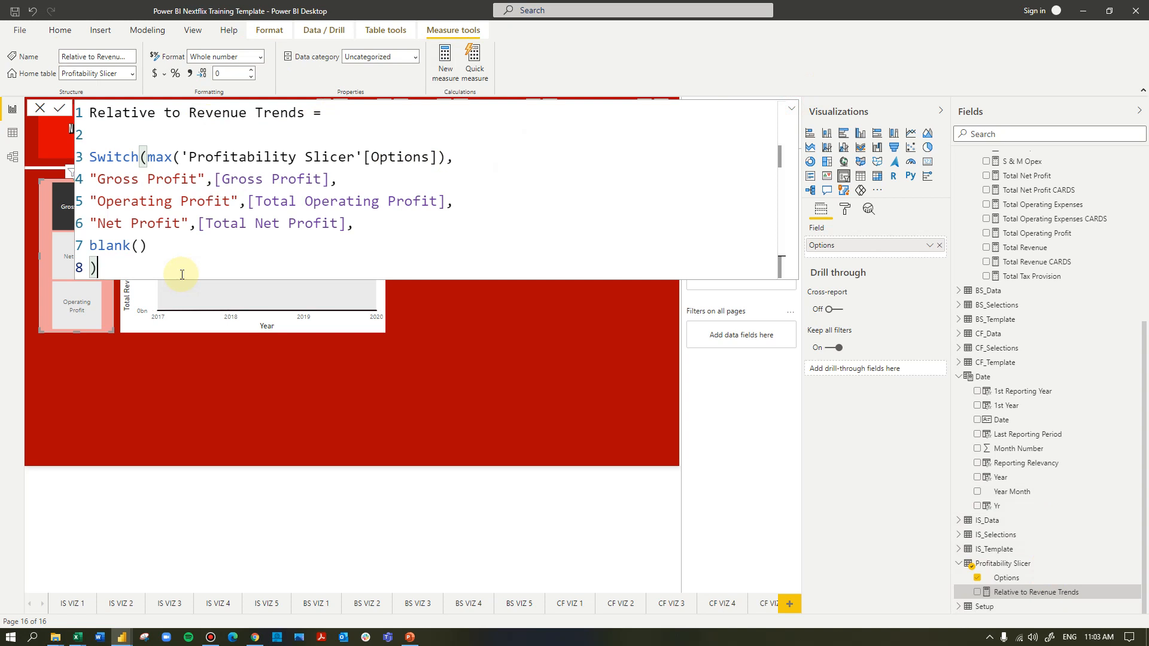
Create a new measure named Relative to Revenue CARDS in the Profitability Slicer table
{"action": "left_click", "coordinate": [443, 67]}
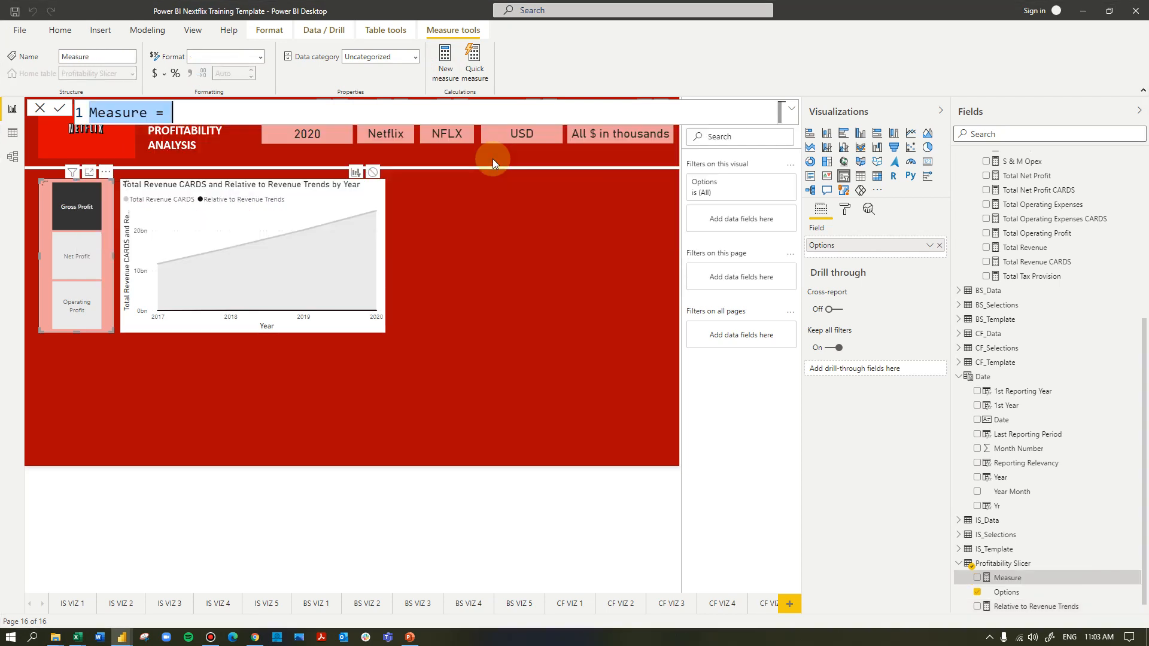
{"action": "type", "text": "Rr"}
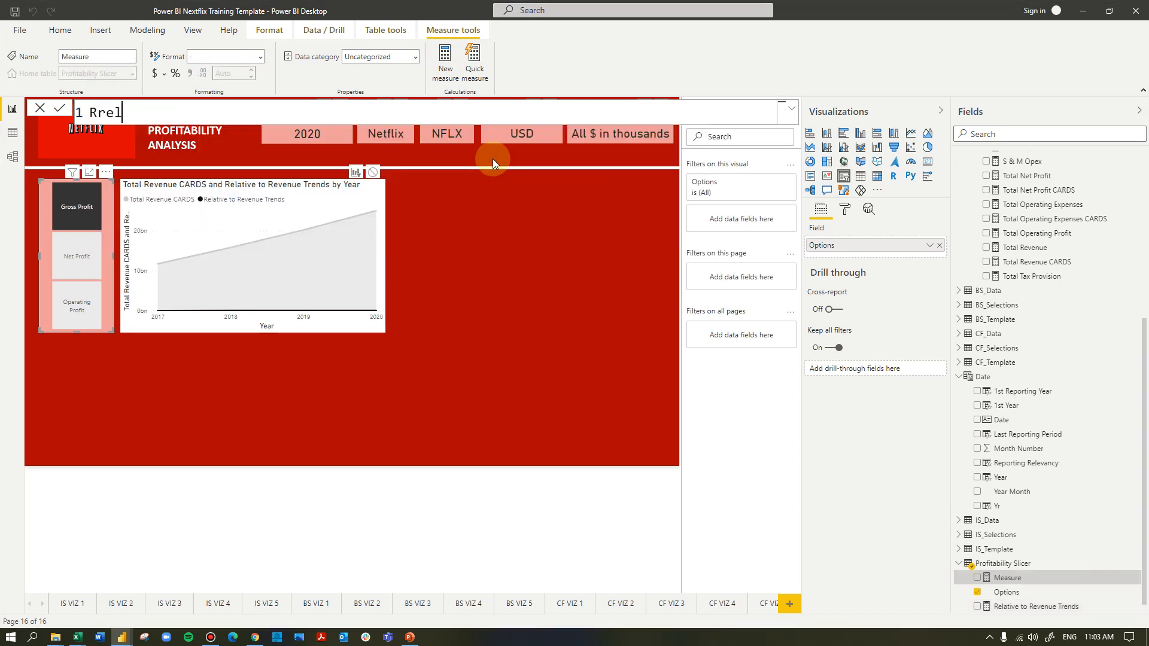
{"action": "key", "text": "BackSpace"}
{"action": "type", "text": "elative to Revn"}
{"action": "key", "text": "BackSpace"}
{"action": "type", "text": "enue CARD"}
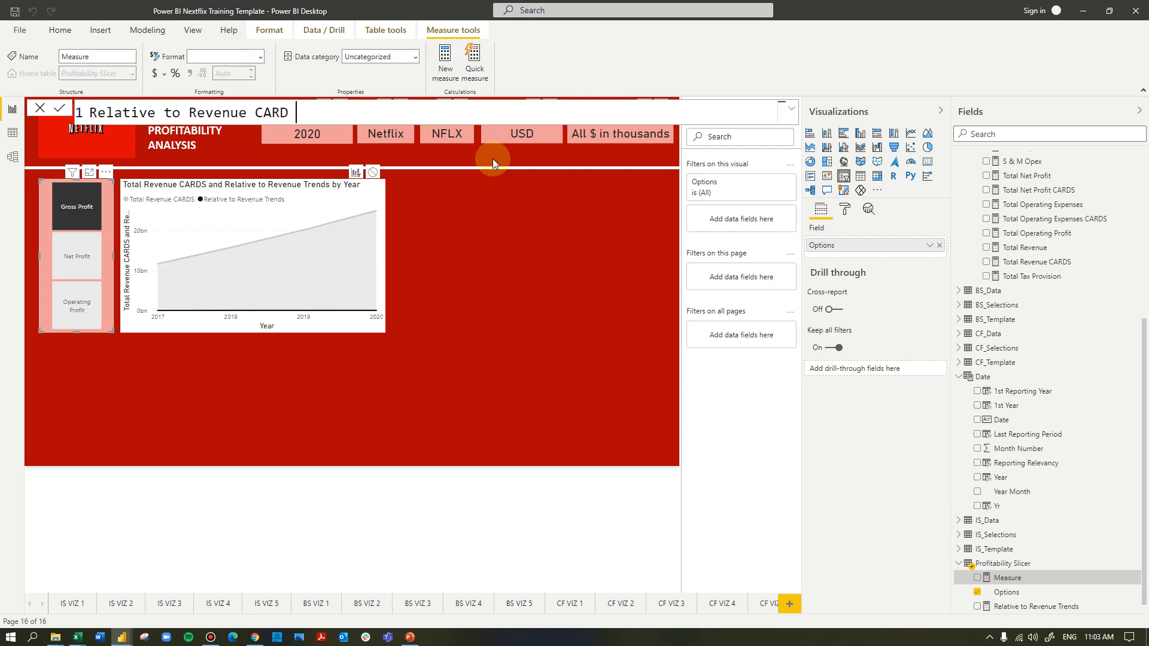
{"action": "key", "text": "BackSpace"}
{"action": "type", "text": "s"}
{"action": "key", "text": "BackSpace"}
{"action": "type", "text": "S"}
{"action": "type", "text": " +"}
{"action": "key", "text": "Return"}
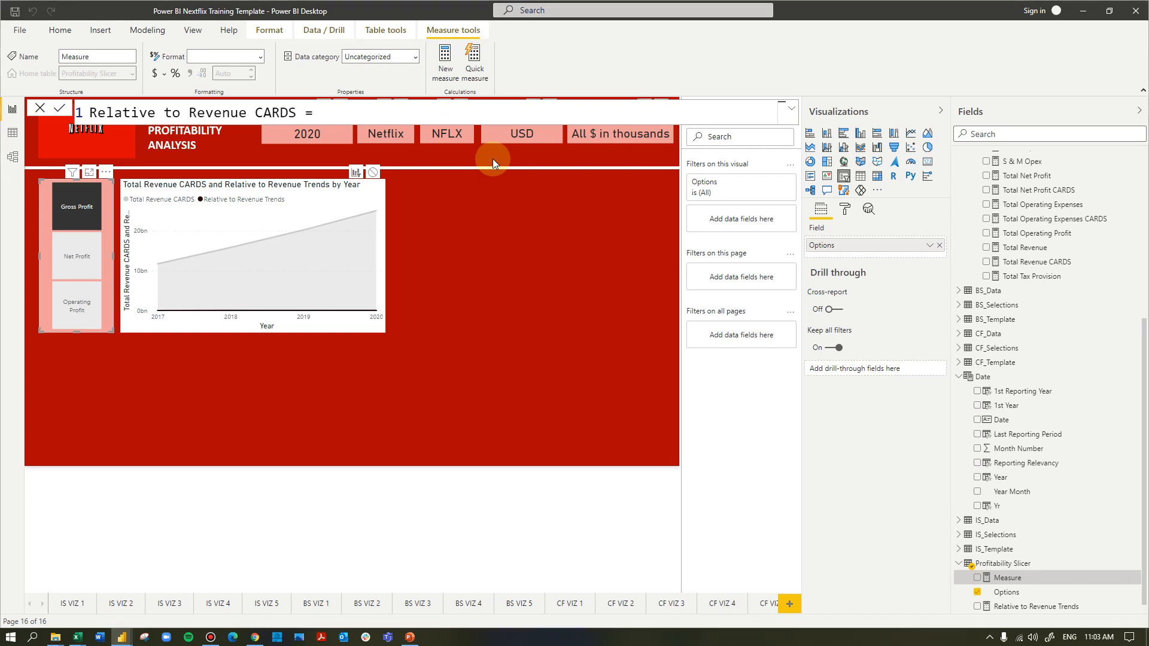
Define the Relative to Revenue CARDS measure on a second line as [Relative to Revenue Trends]*1000 and commit it
{"action": "left_click", "coordinate": [338, 112]}
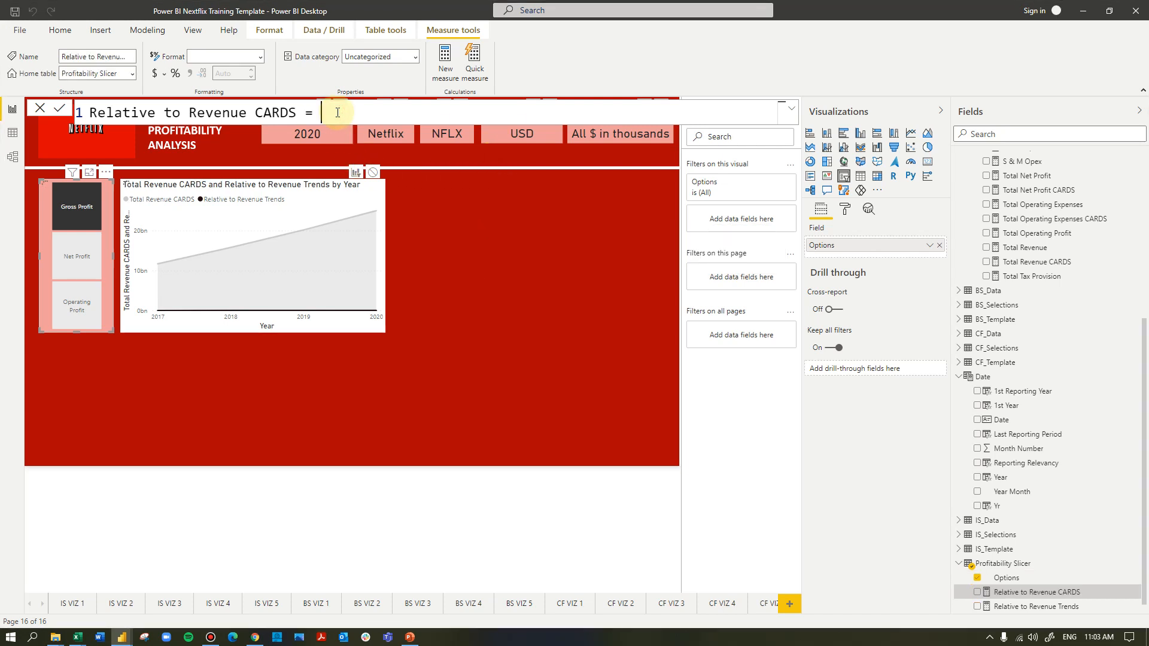
{"action": "key", "text": "shift+Return"}
{"action": "type", "text": "rel"}
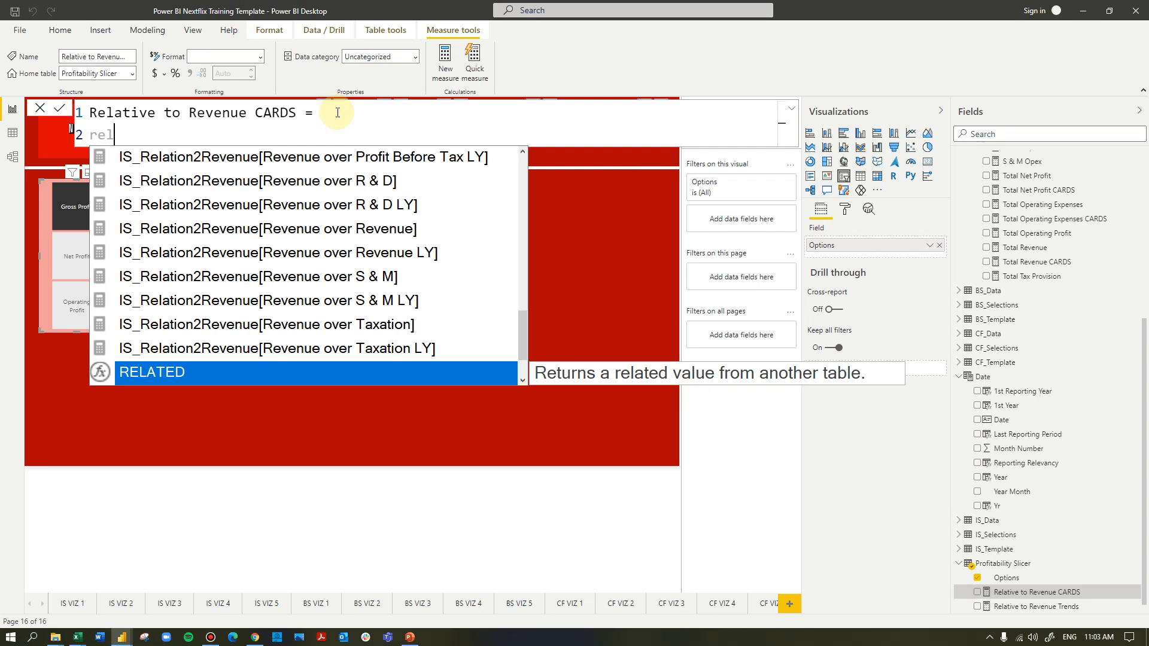
{"action": "type", "text": "ative"}
{"action": "key", "text": "Tab"}
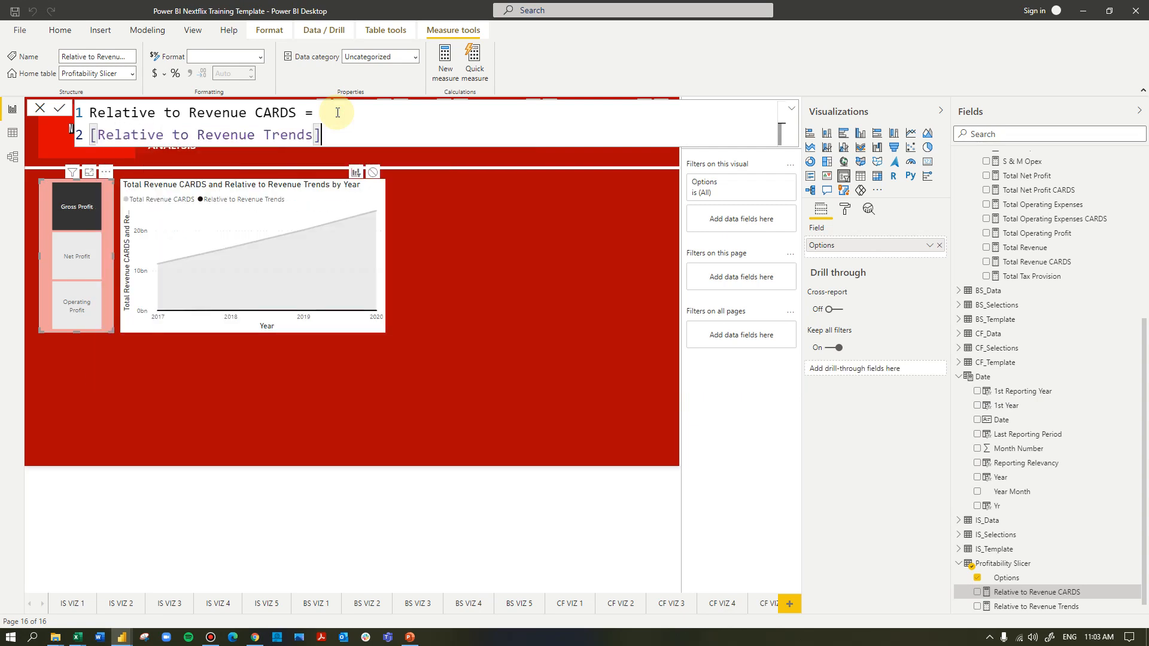
{"action": "type", "text": "*1000"}
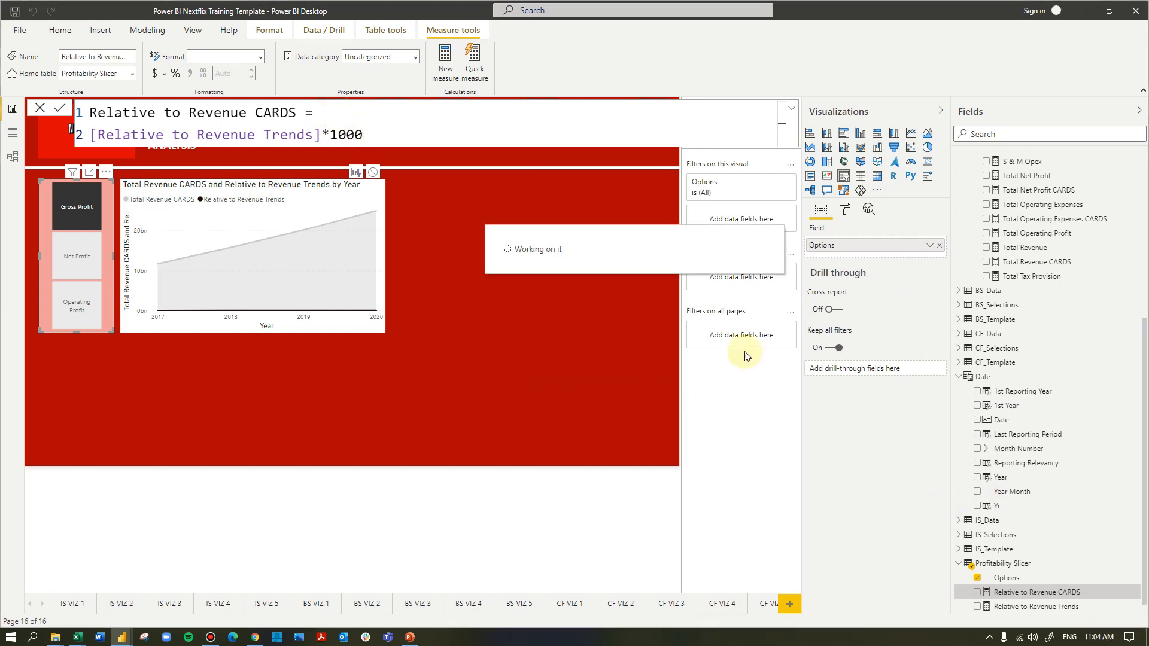
Replace Relative to Revenue Trends with Relative to Revenue CARDS in the area chart's values
{"action": "left_click", "coordinate": [383, 253]}
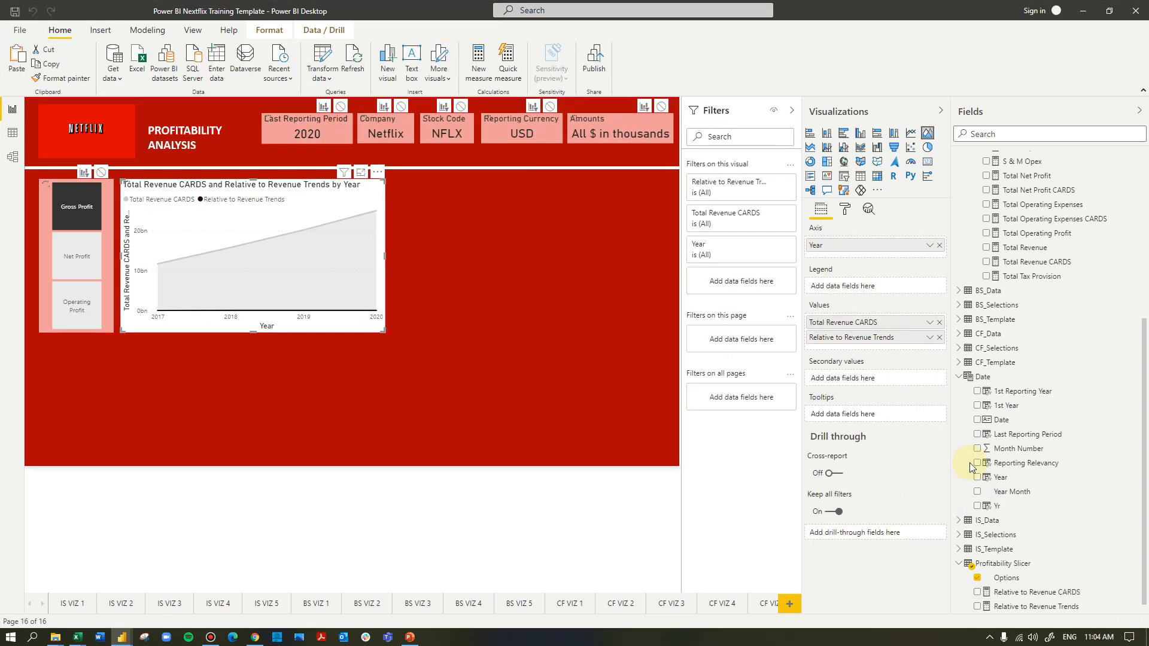
{"action": "left_click_drag", "start_coordinate": [1056, 594], "coordinate": [938, 353]}
{"action": "left_click", "coordinate": [939, 353]}
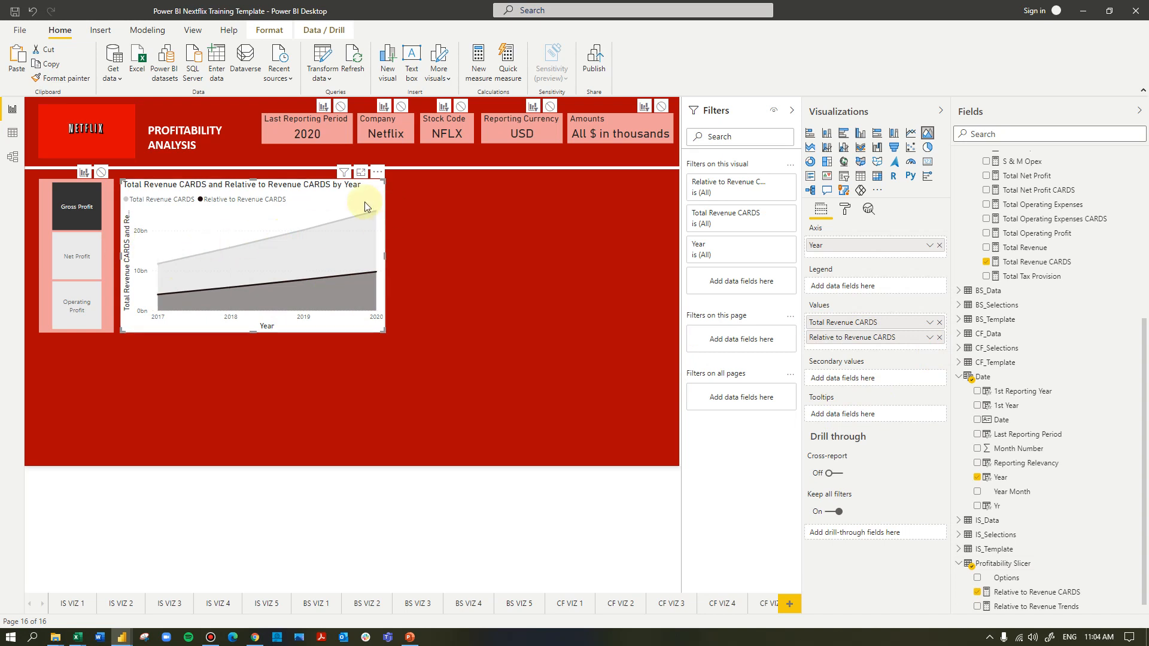
Turn on data labels for the area chart
{"action": "left_click", "coordinate": [844, 209]}
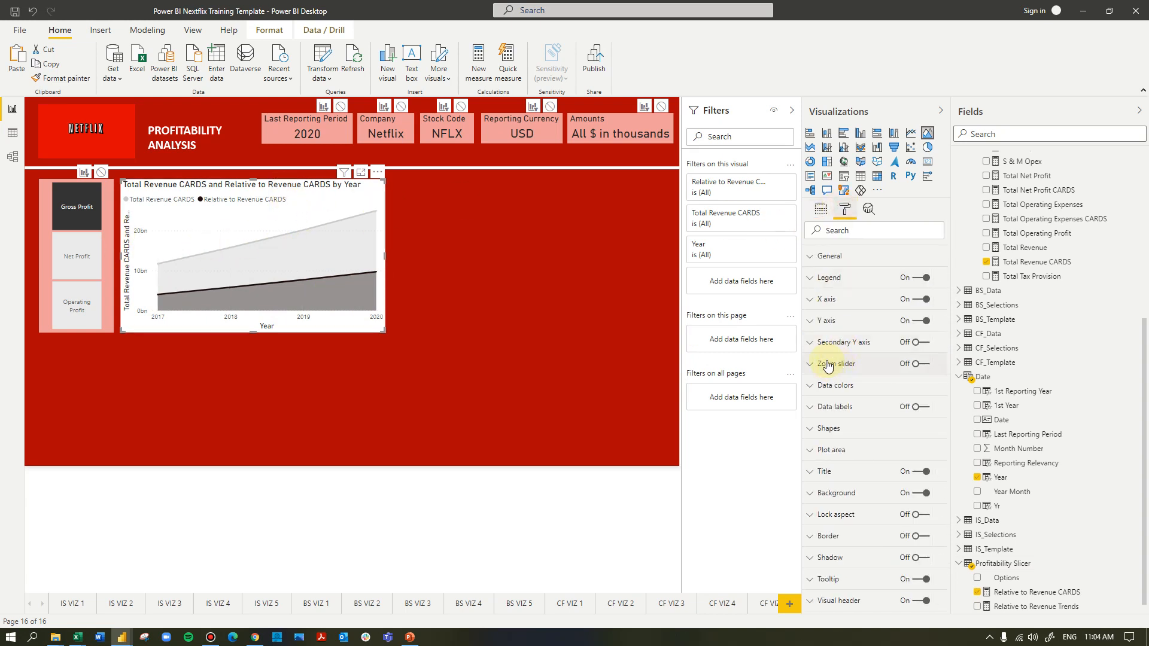
{"action": "left_click", "coordinate": [924, 408]}
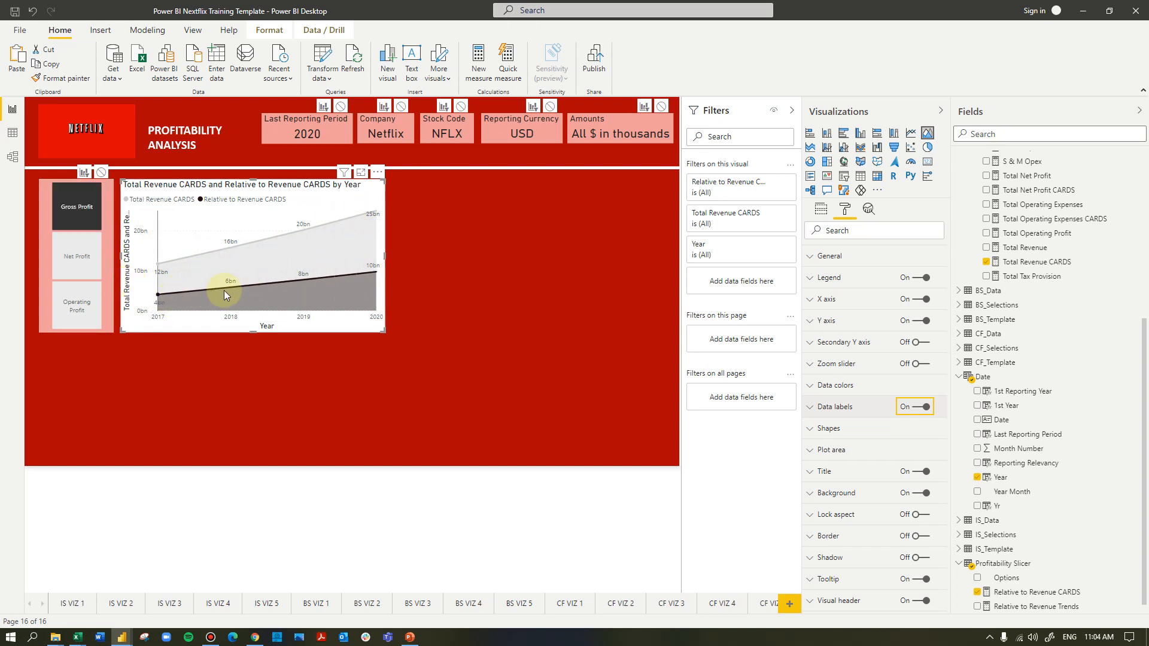
{"action": "mouse_move", "coordinate": [378, 277]}
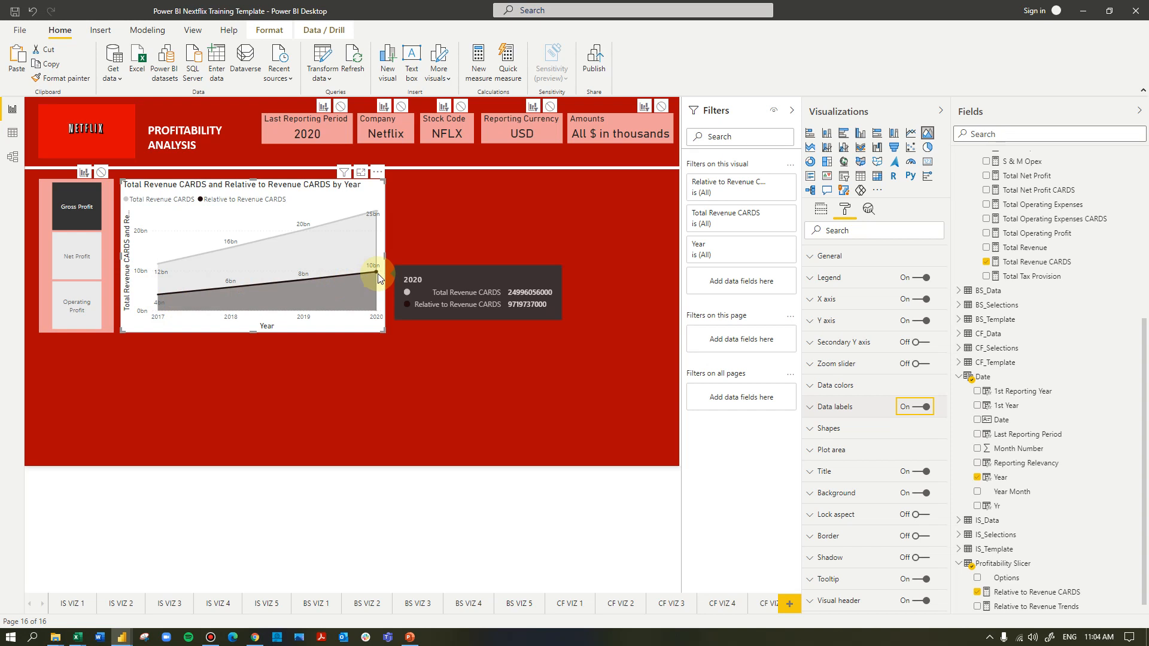
Rename the Relative to Revenue CARDS value as Selection for the area chart
{"action": "left_click", "coordinate": [821, 209]}
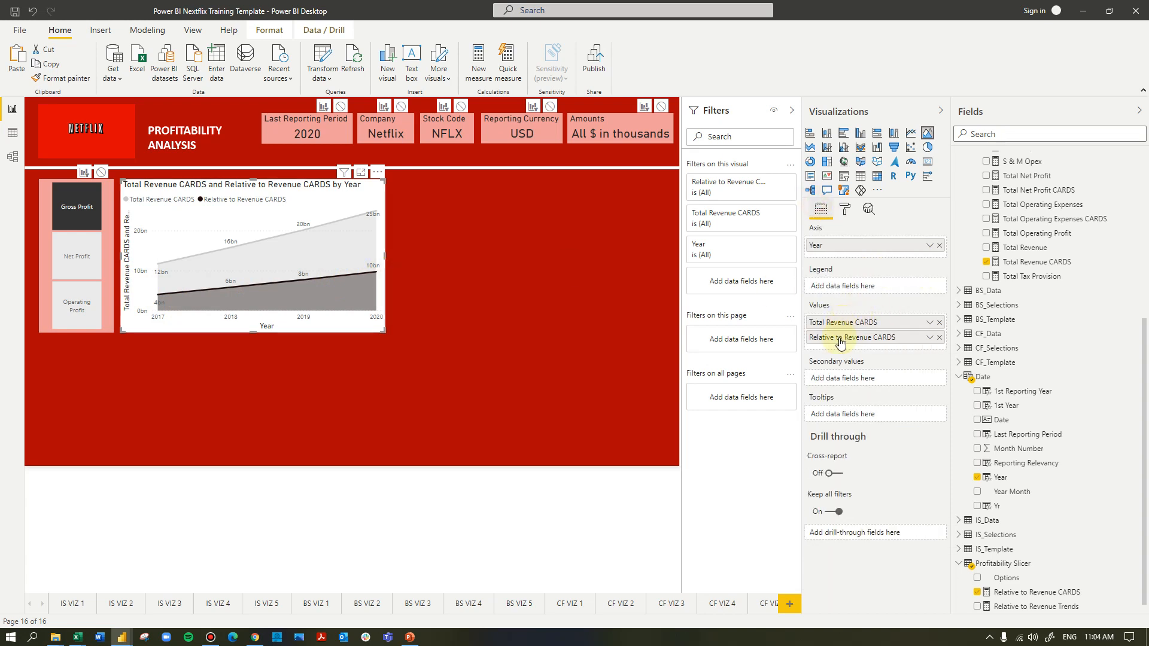
{"action": "double_click", "coordinate": [840, 336]}
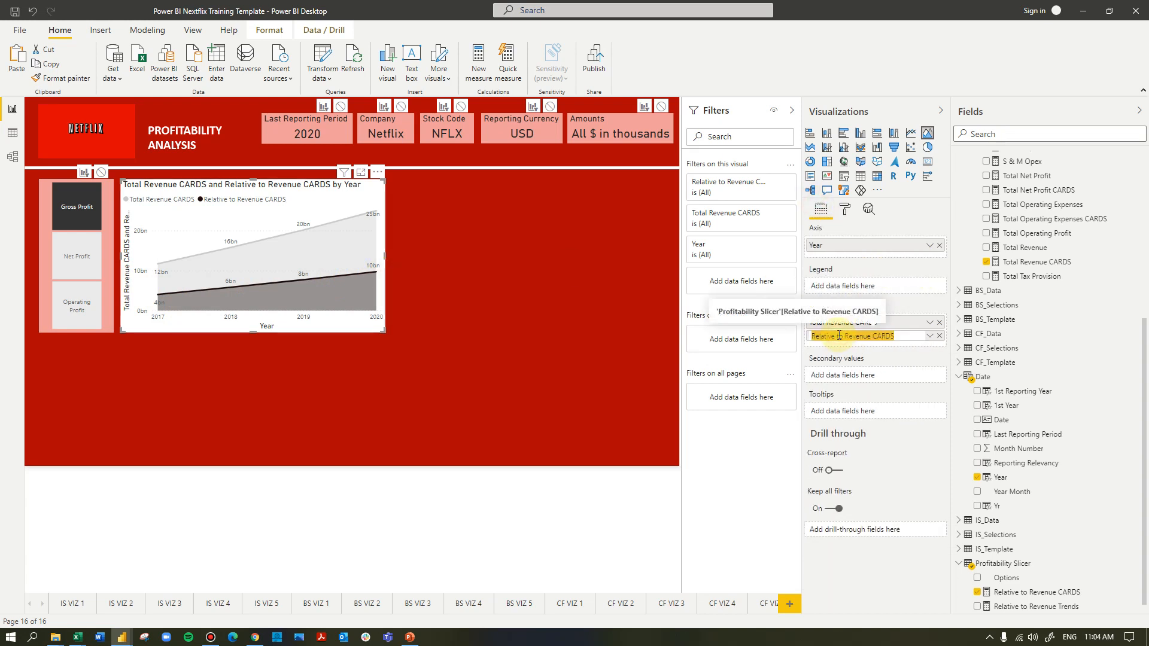
{"action": "type", "text": "S"}
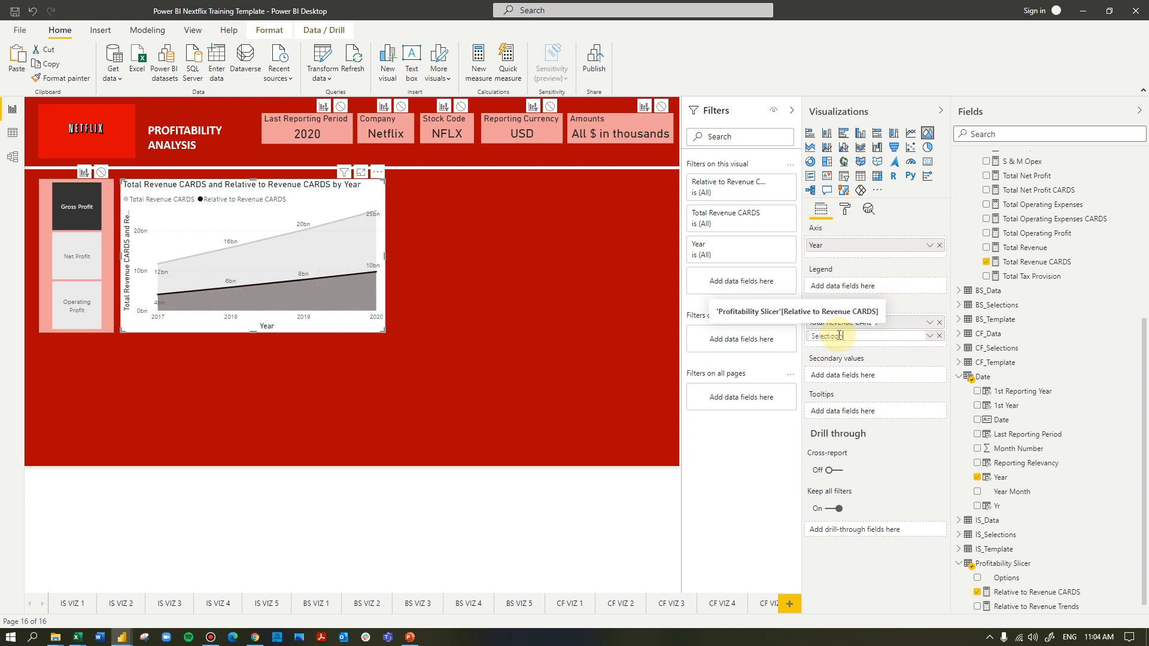
{"action": "type", "text": "electioon"}
{"action": "key", "text": "Return"}
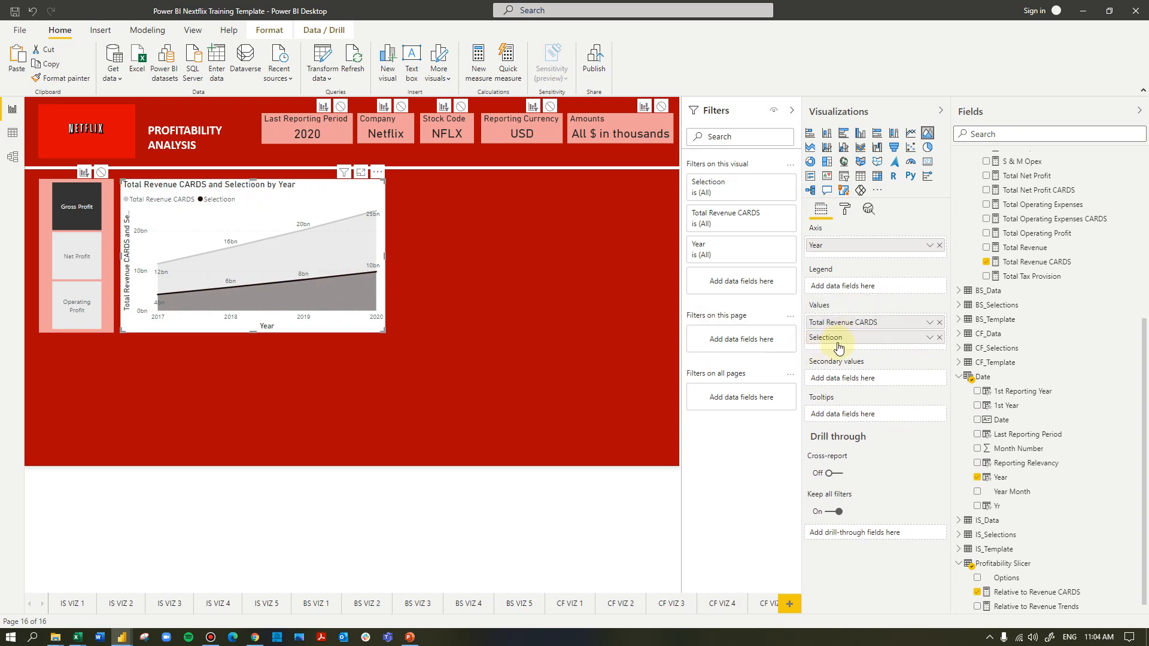
{"action": "double_click", "coordinate": [841, 338]}
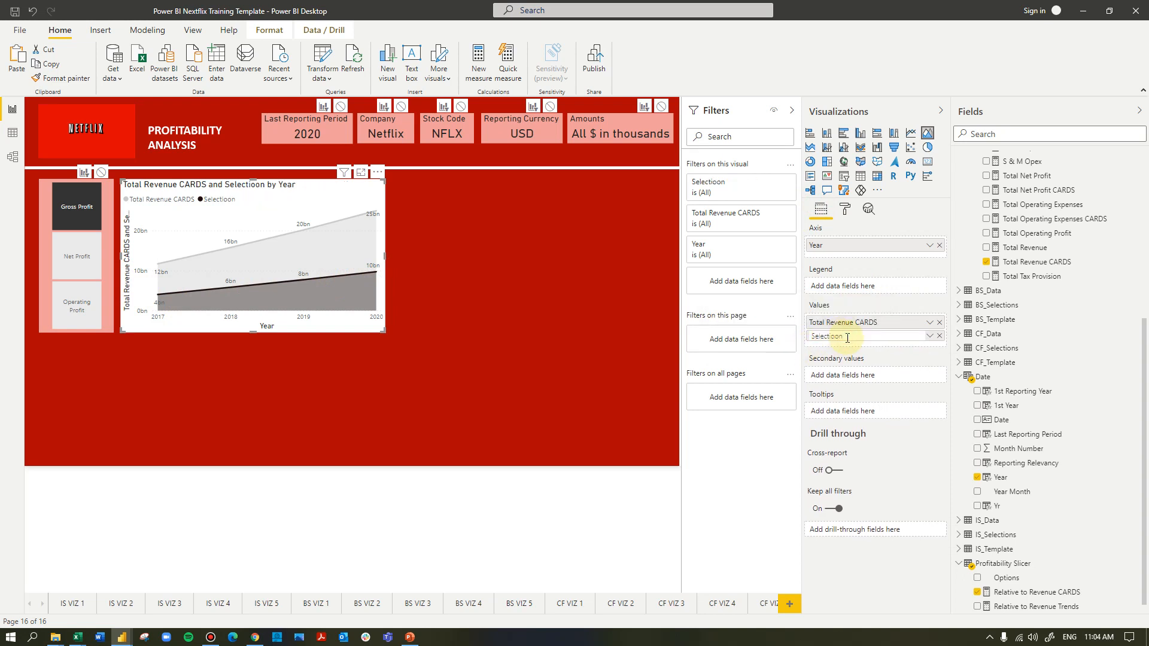
{"action": "key", "text": "BackSpace"}
{"action": "key", "text": "BackSpace"}
{"action": "type", "text": "n"}
{"action": "key", "text": "Return"}
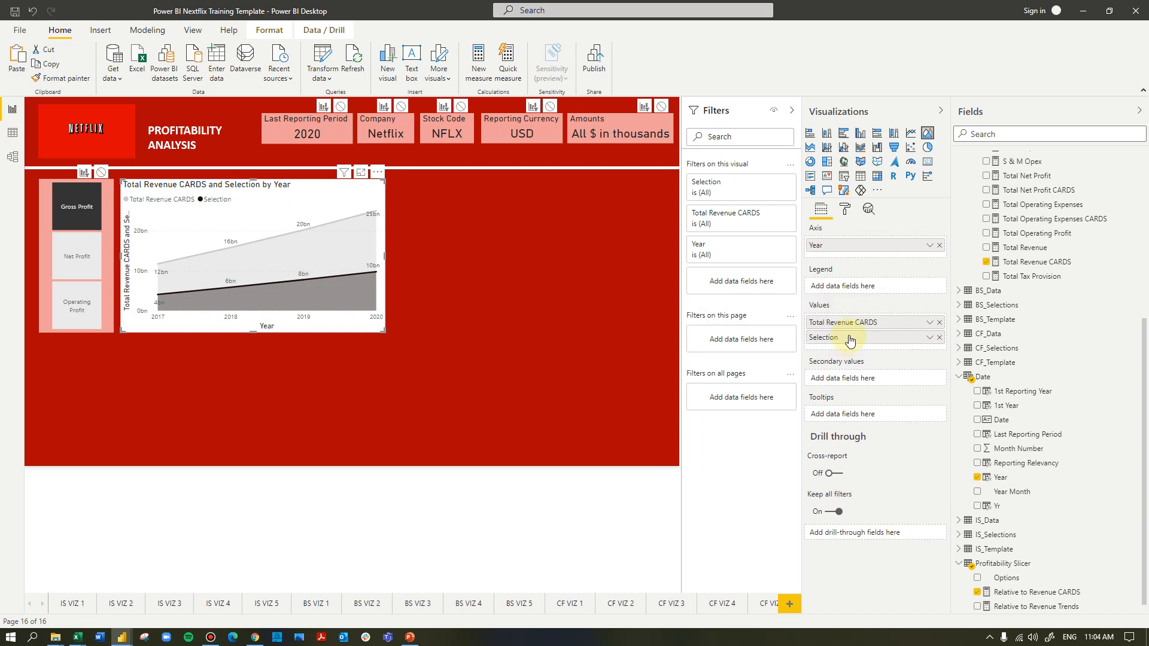
Rename the Total Revenue CARDS value as Revenue for the area chart
{"action": "double_click", "coordinate": [843, 326]}
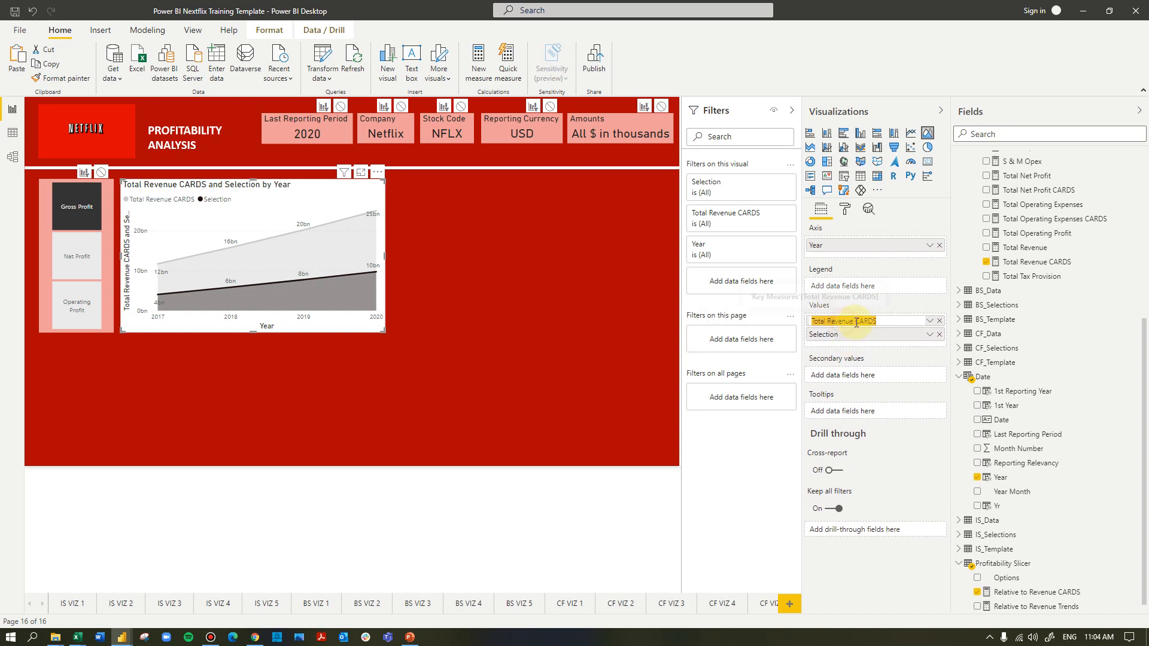
{"action": "key", "text": "BackSpace"}
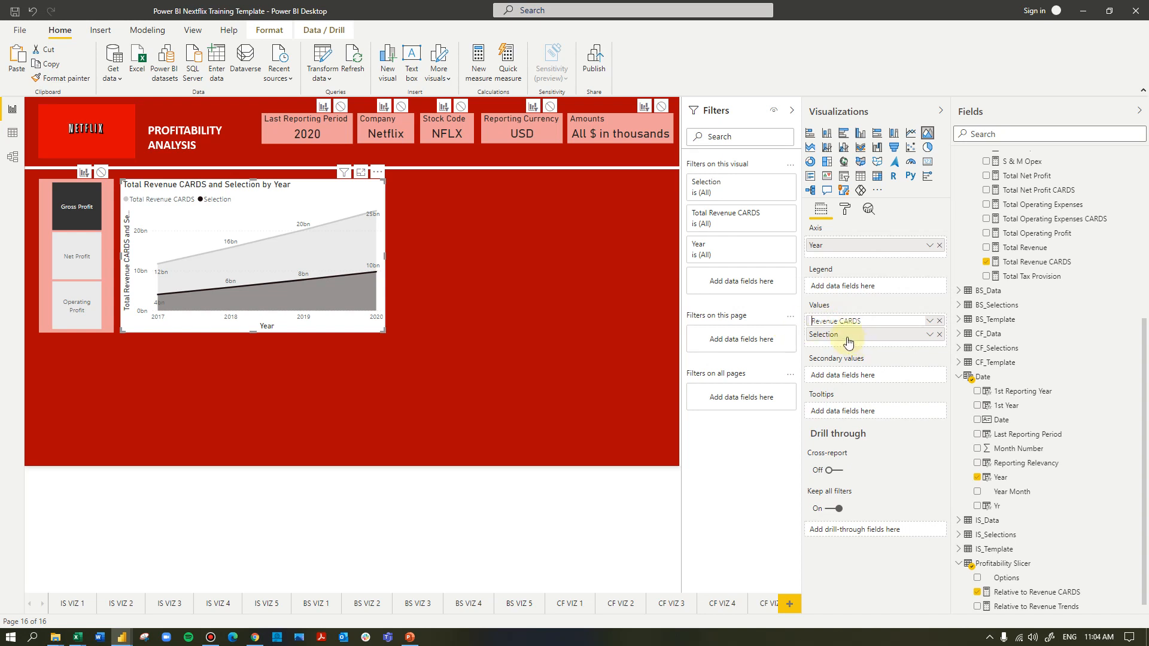
{"action": "key", "text": "Return"}
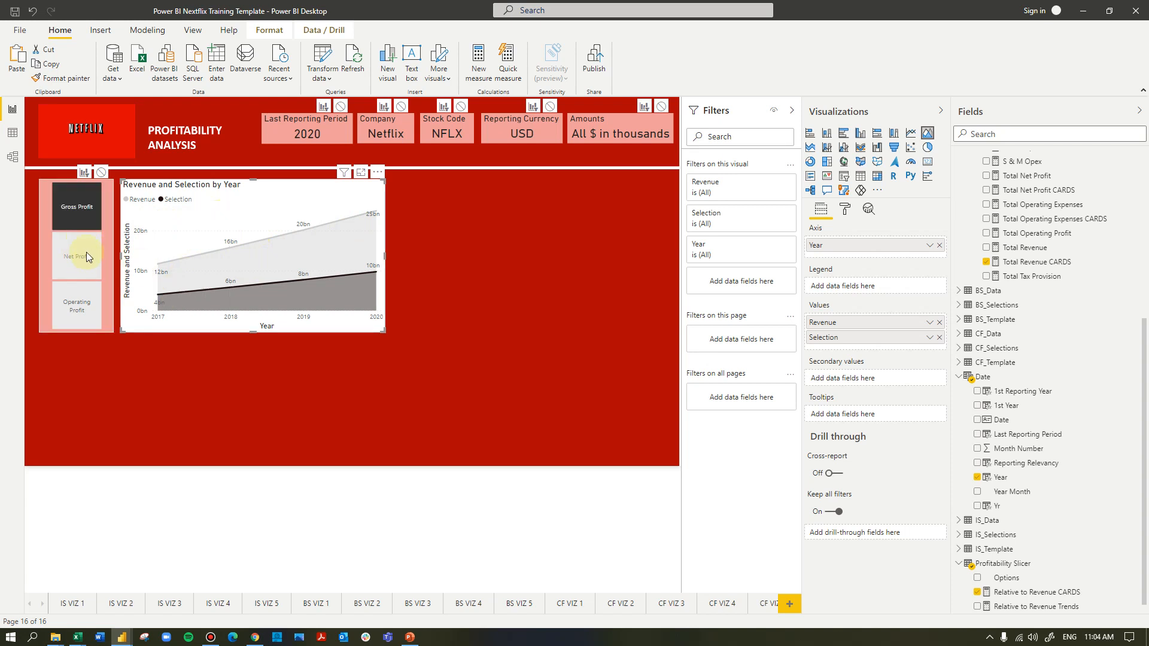
Cycle the slicer through Gross Profit, Net Profit and Operating Profit to compare each with revenue in the chart
{"action": "left_click", "coordinate": [76, 214]}
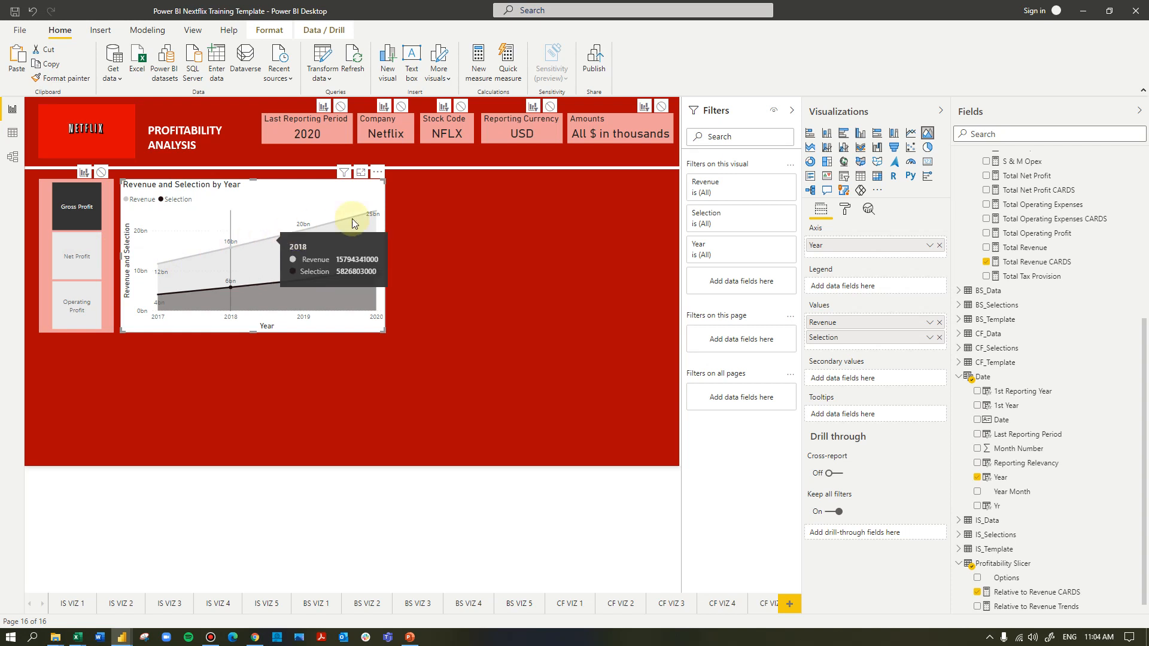
{"action": "left_click", "coordinate": [82, 255]}
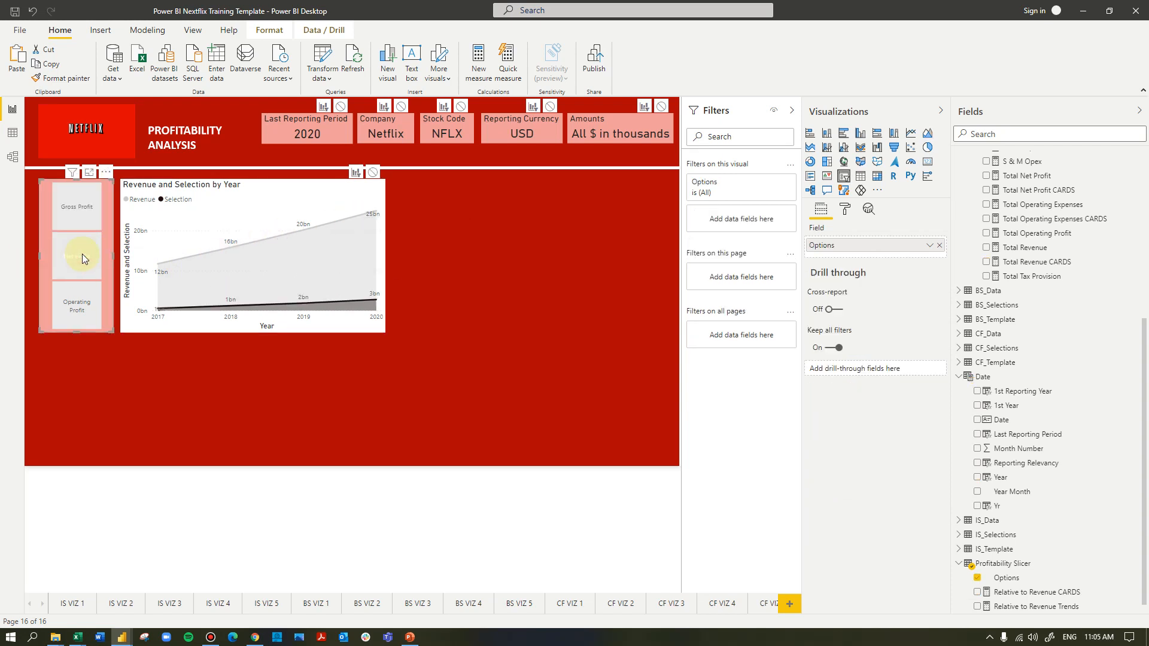
{"action": "left_click", "coordinate": [84, 309]}
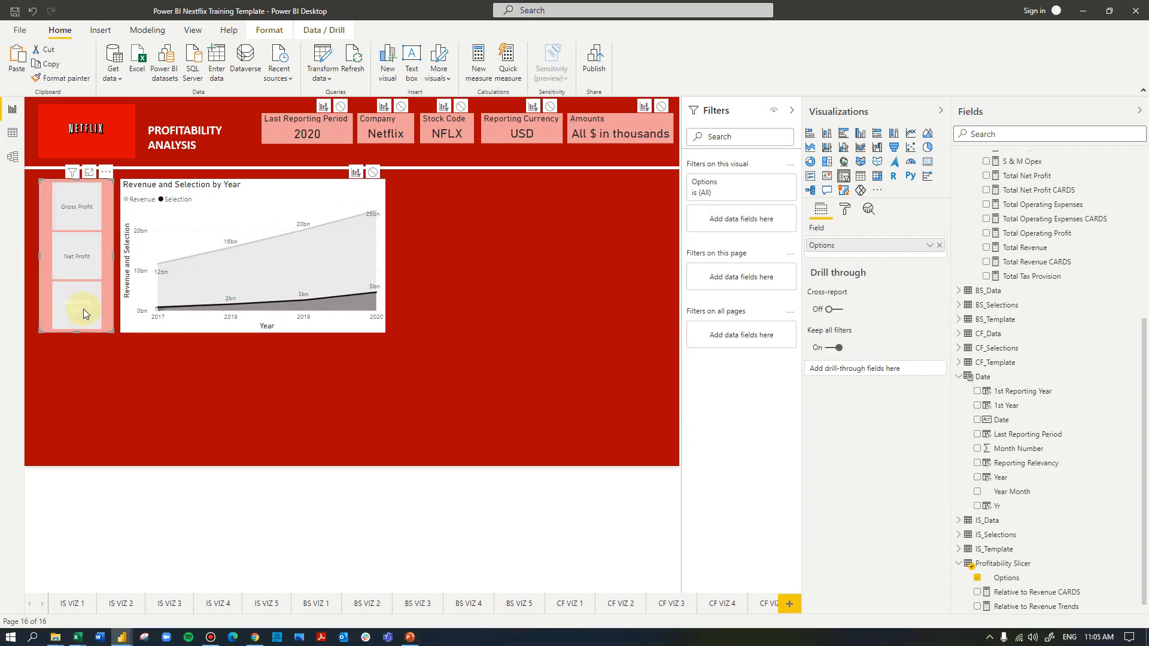
Set the area chart's Revenue series to the bright red theme color, keep Selection black and deselect the chart
{"action": "left_click", "coordinate": [205, 188]}
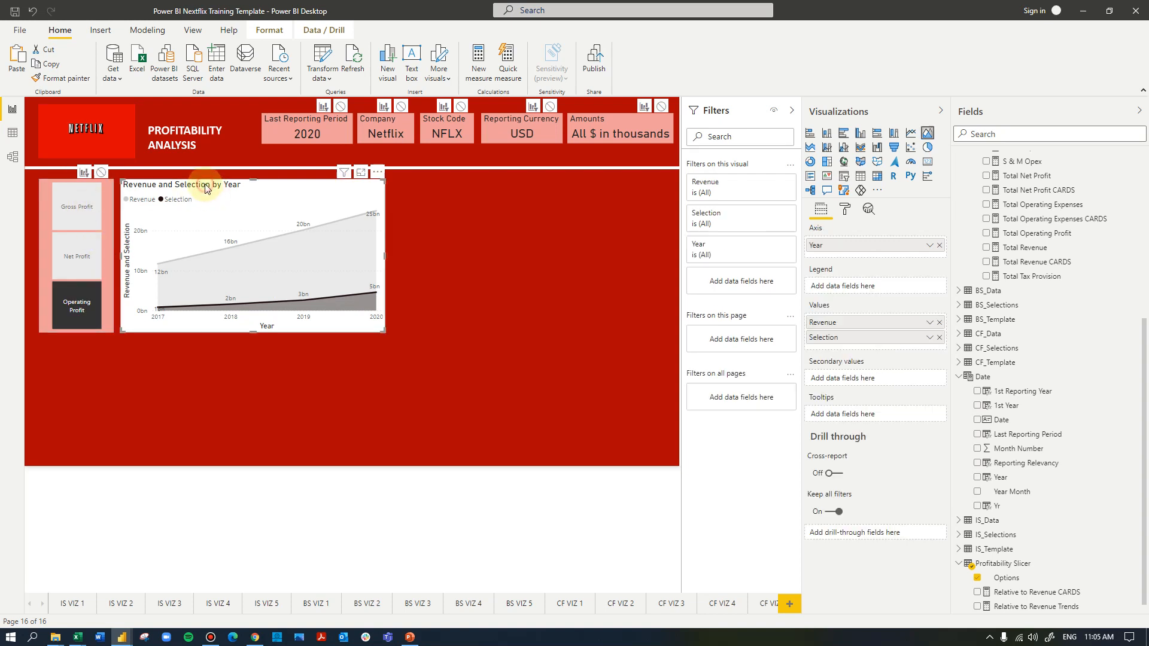
{"action": "left_click", "coordinate": [845, 209]}
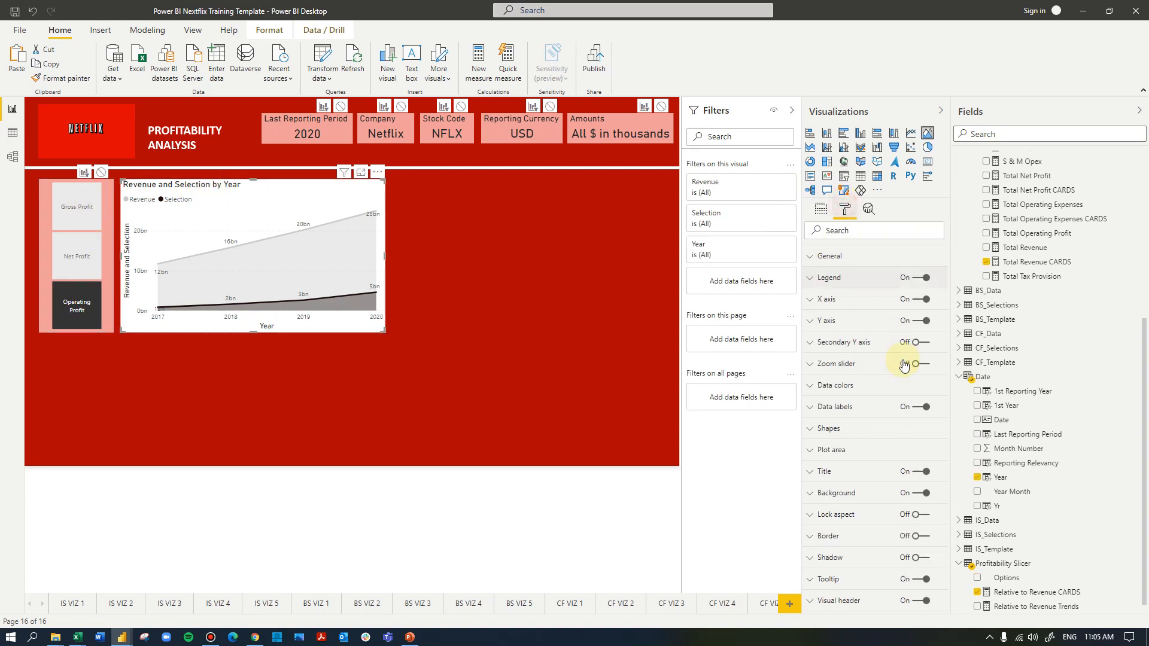
{"action": "left_click", "coordinate": [835, 385]}
{"action": "left_click", "coordinate": [835, 429]}
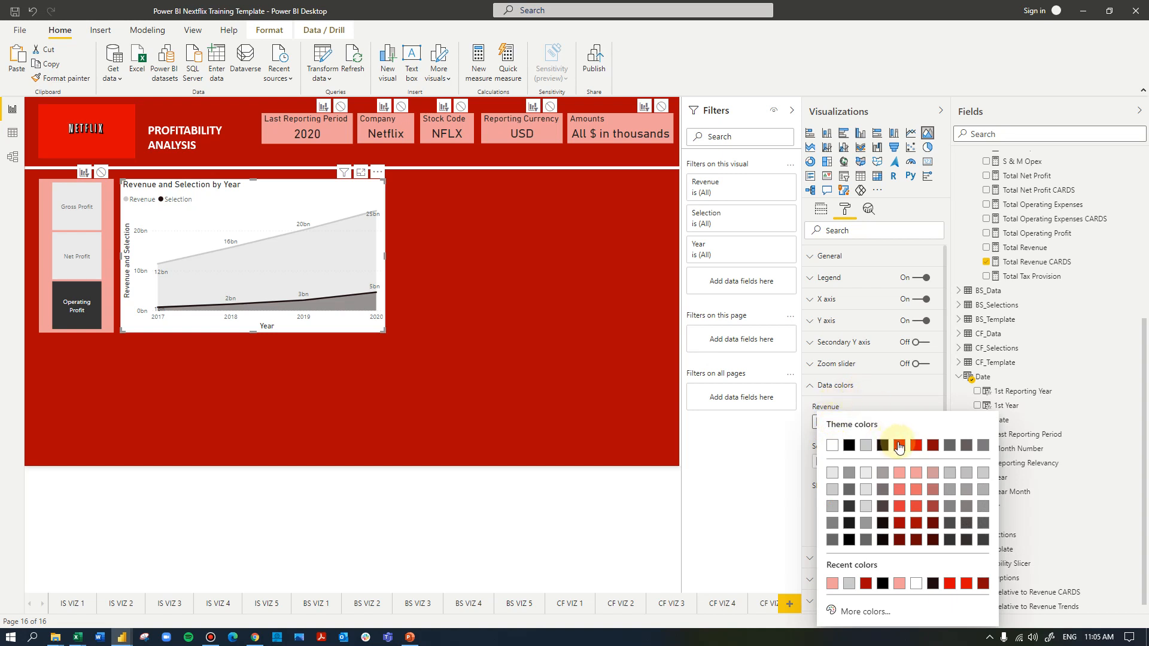
{"action": "left_click", "coordinate": [916, 446]}
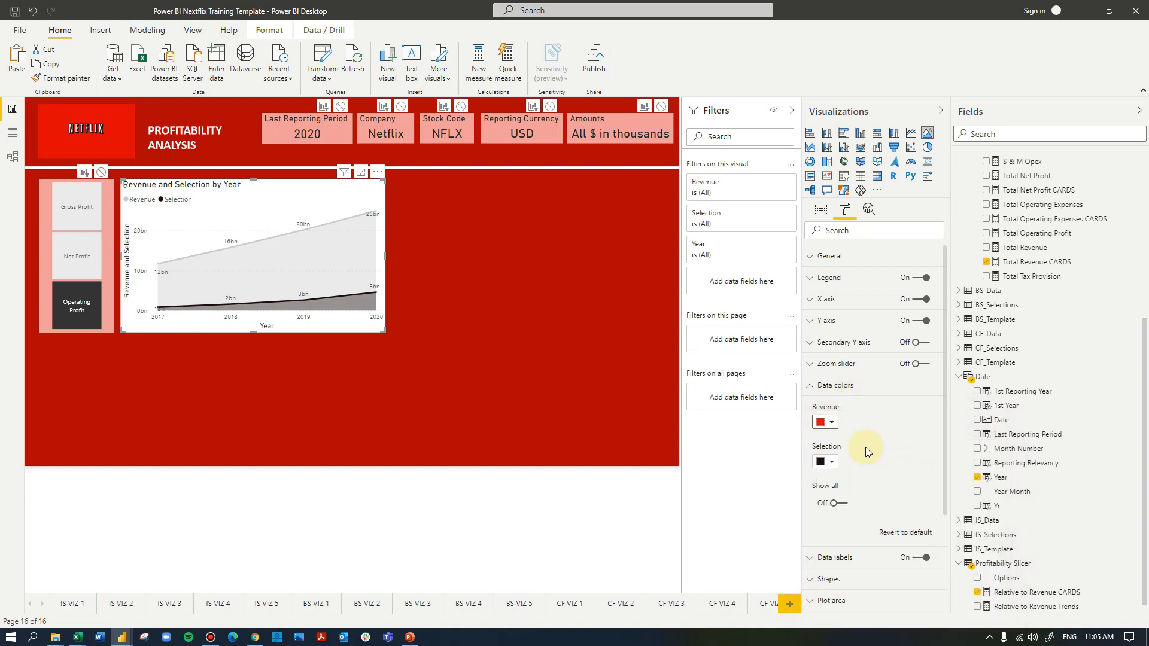
{"action": "left_click", "coordinate": [831, 463]}
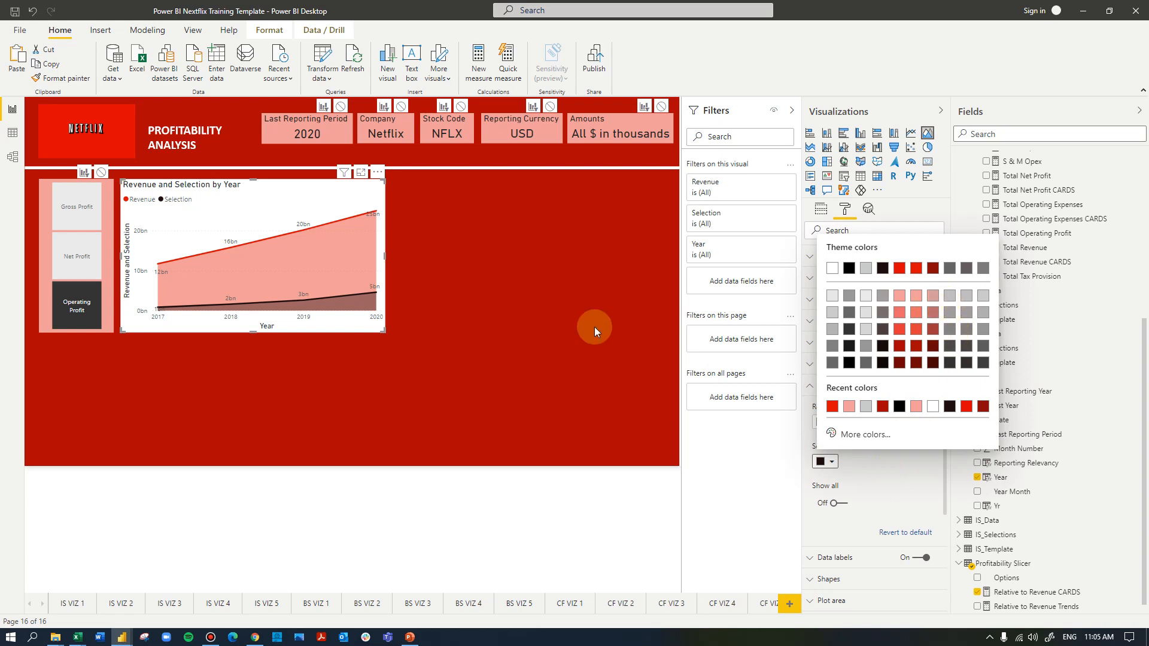
{"action": "left_click", "coordinate": [450, 310]}
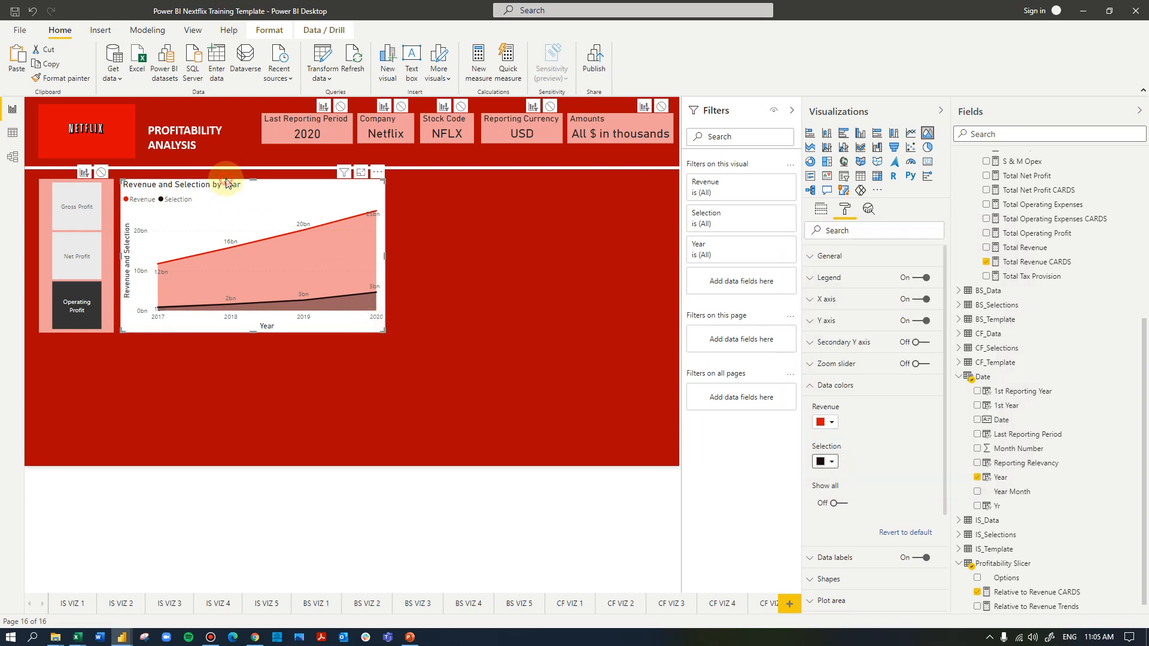
{"action": "left_click", "coordinate": [535, 254]}
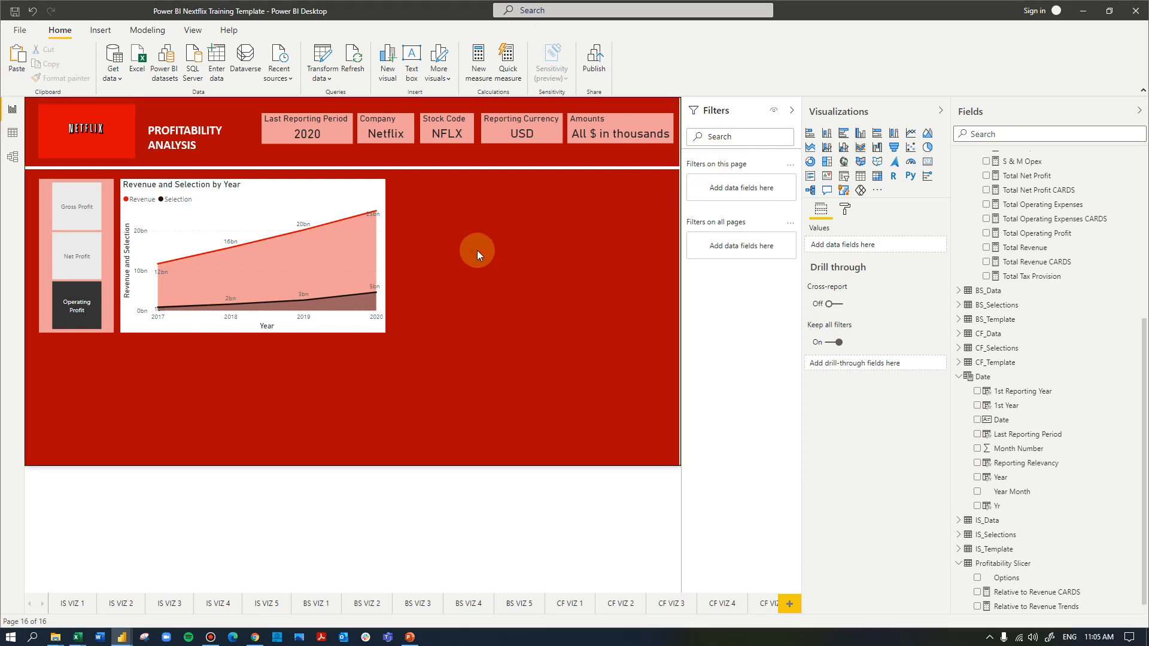
Copy the Financial Periods year slicer from the CF VIZ 1 page and paste it onto the profitability analysis page
{"action": "left_click", "coordinate": [47, 606]}
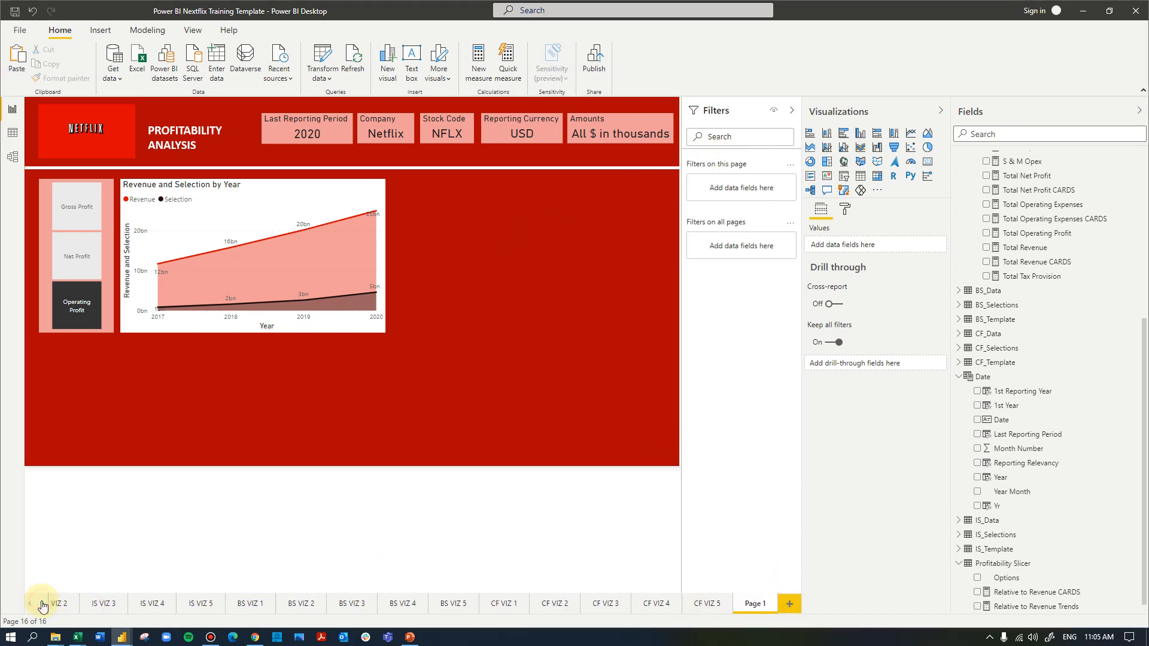
{"action": "left_click", "coordinate": [709, 606]}
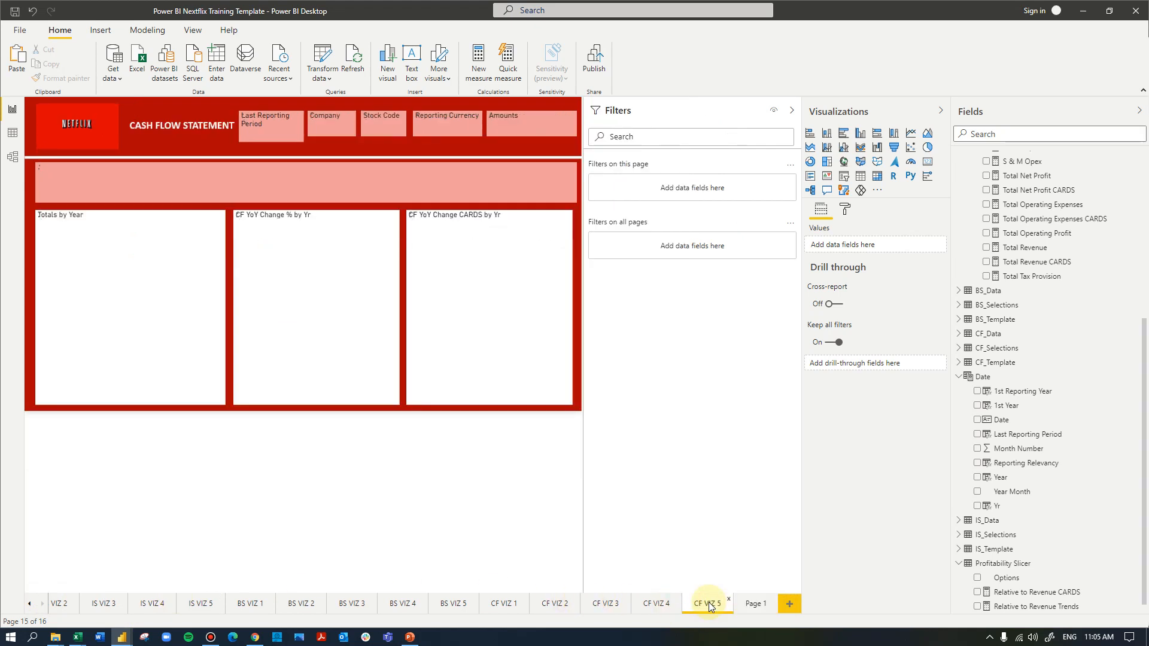
{"action": "left_click", "coordinate": [561, 607]}
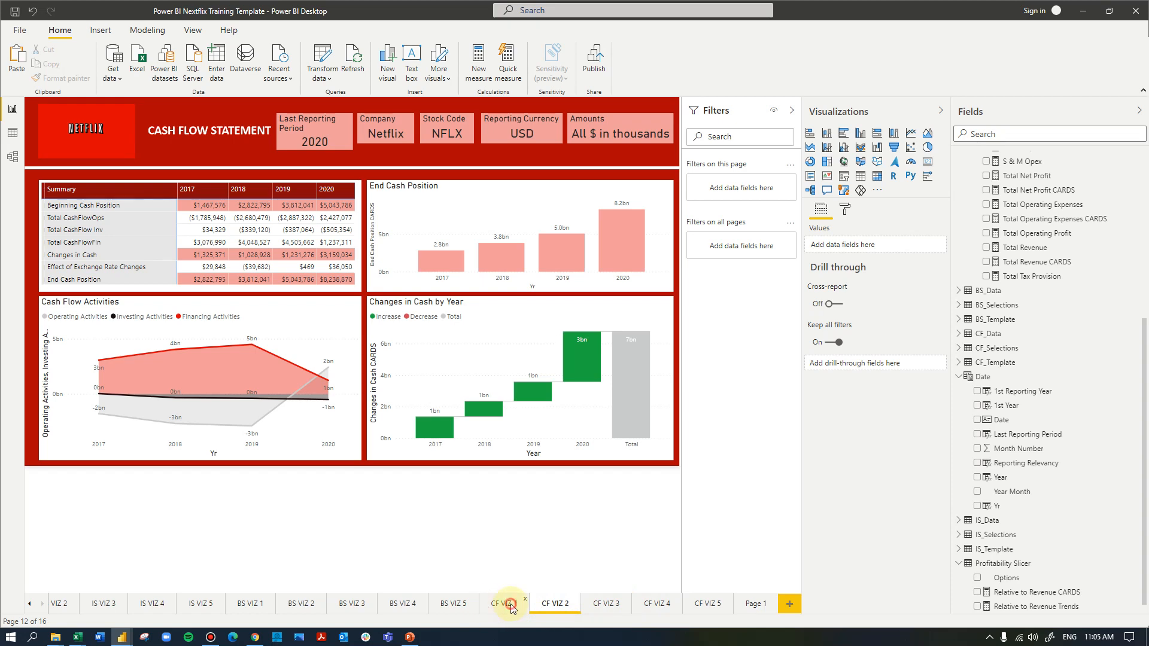
{"action": "left_click", "coordinate": [504, 605]}
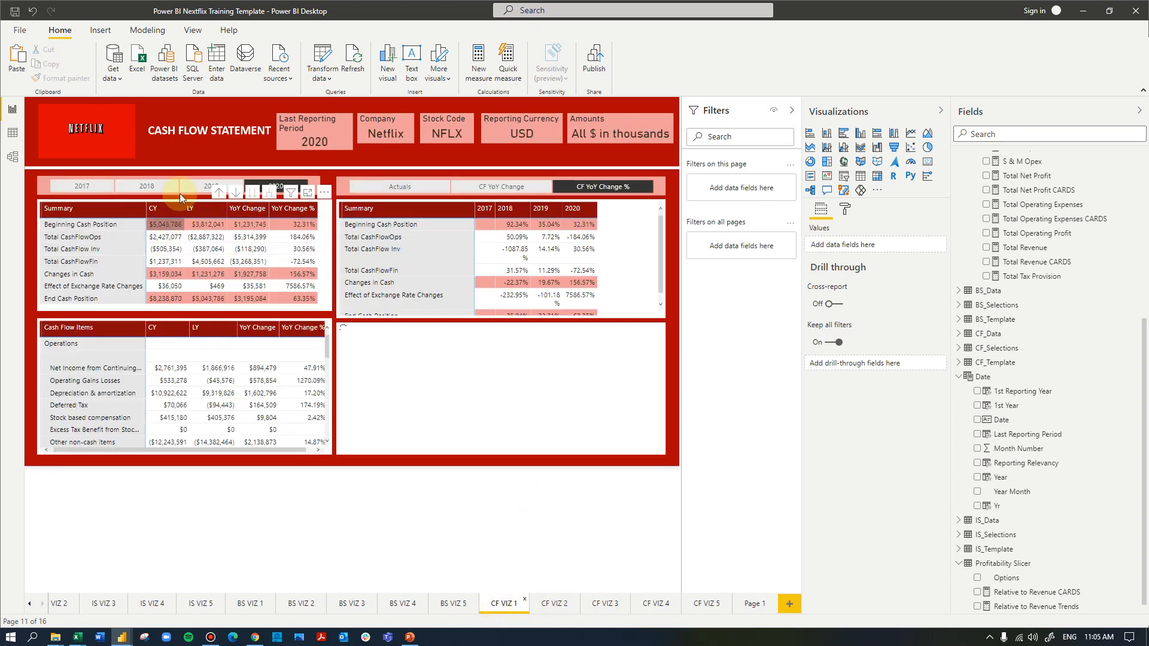
{"action": "left_click", "coordinate": [316, 187]}
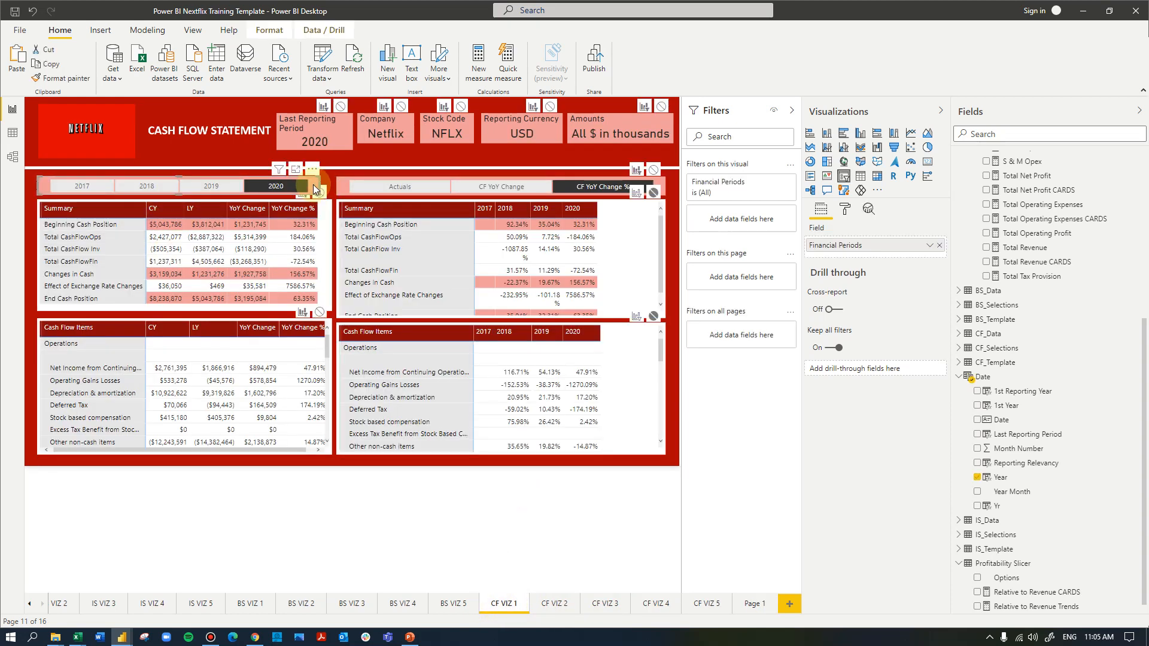
{"action": "left_click", "coordinate": [748, 606]}
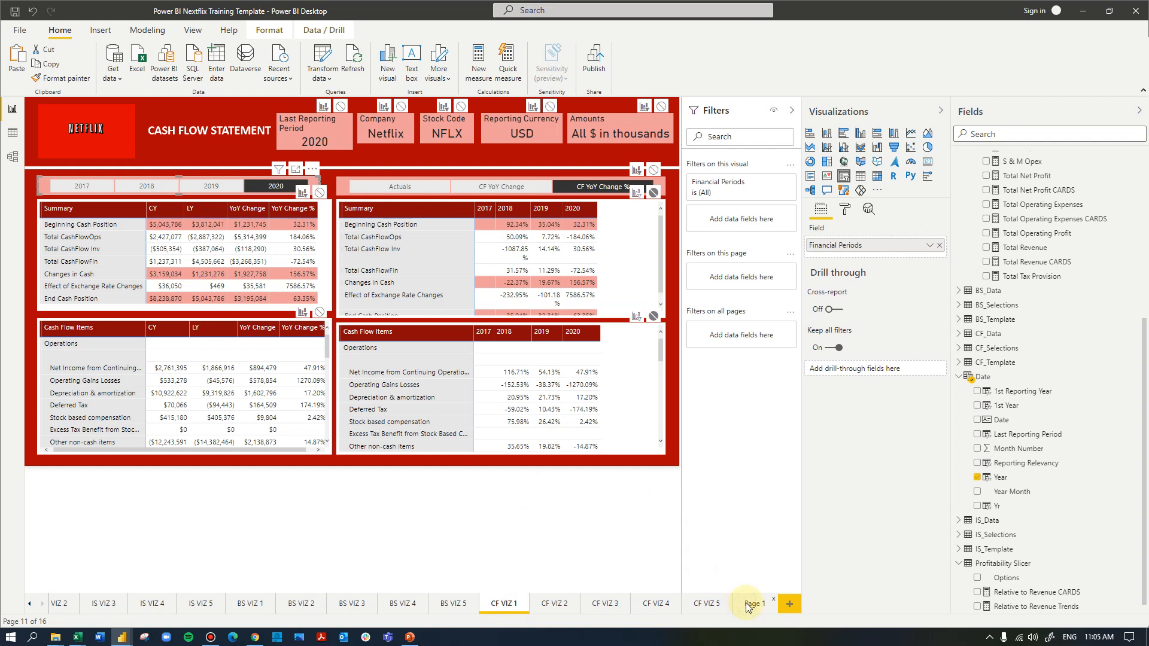
{"action": "left_click", "coordinate": [494, 317]}
{"action": "key", "text": "ctrl+v"}
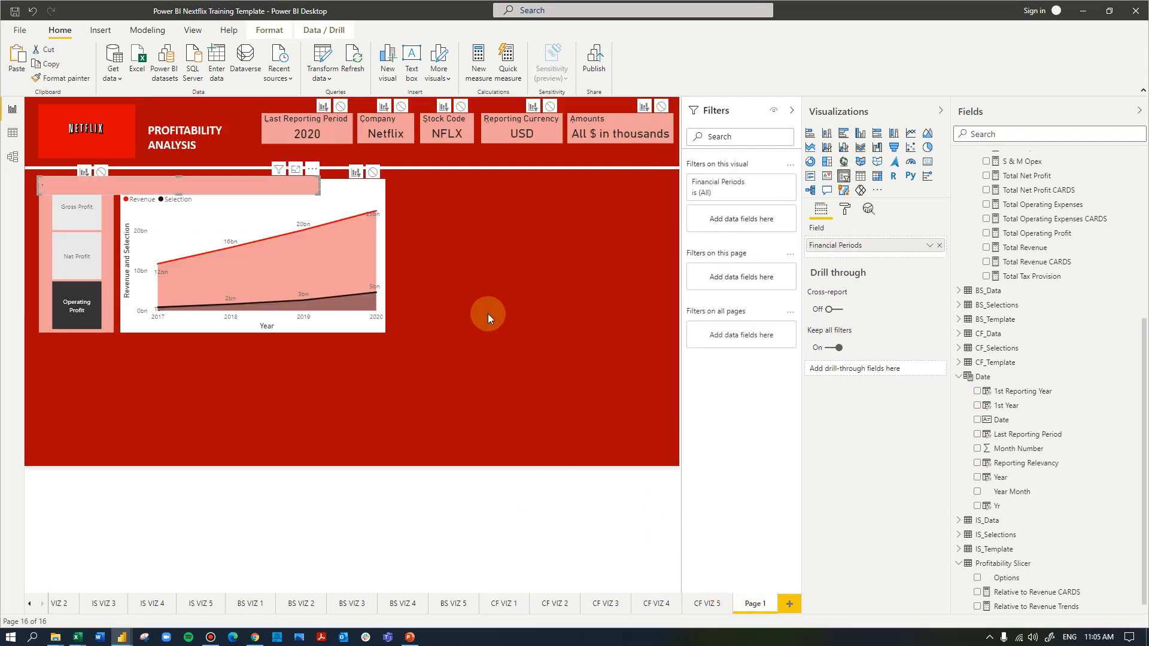
{"action": "left_click", "coordinate": [739, 357]}
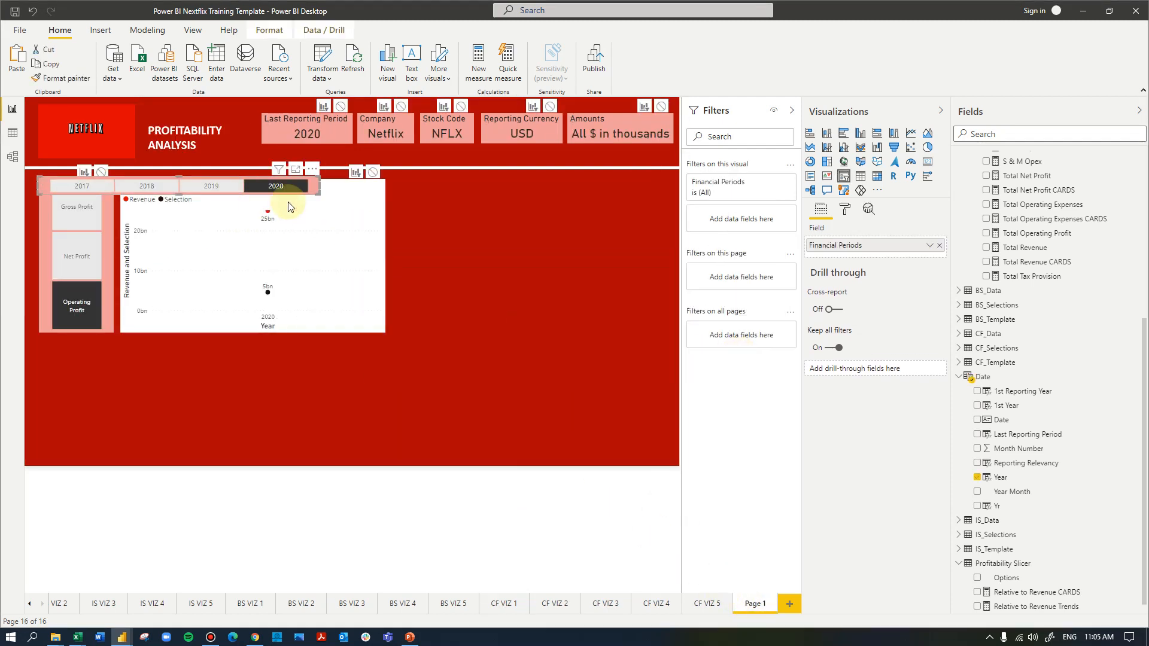
Place the year slicer beside the area chart, level with its upper edge, and rename the page as Profitability
{"action": "left_click_drag", "start_coordinate": [313, 185], "coordinate": [679, 193]}
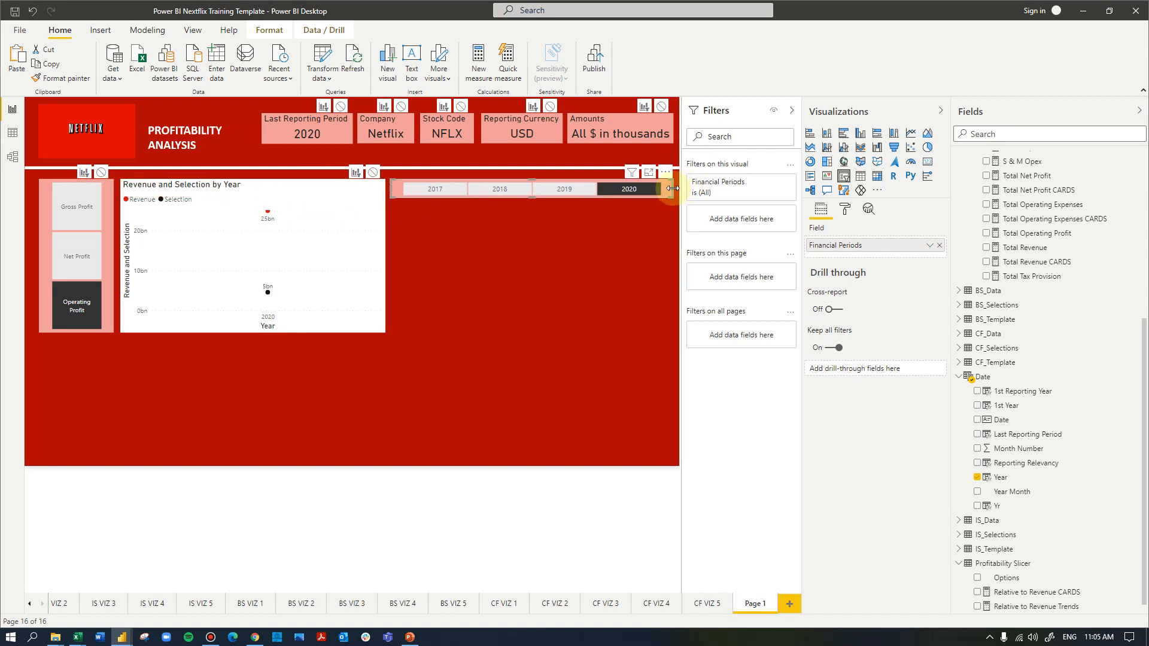
{"action": "left_click_drag", "start_coordinate": [668, 193], "coordinate": [672, 194]}
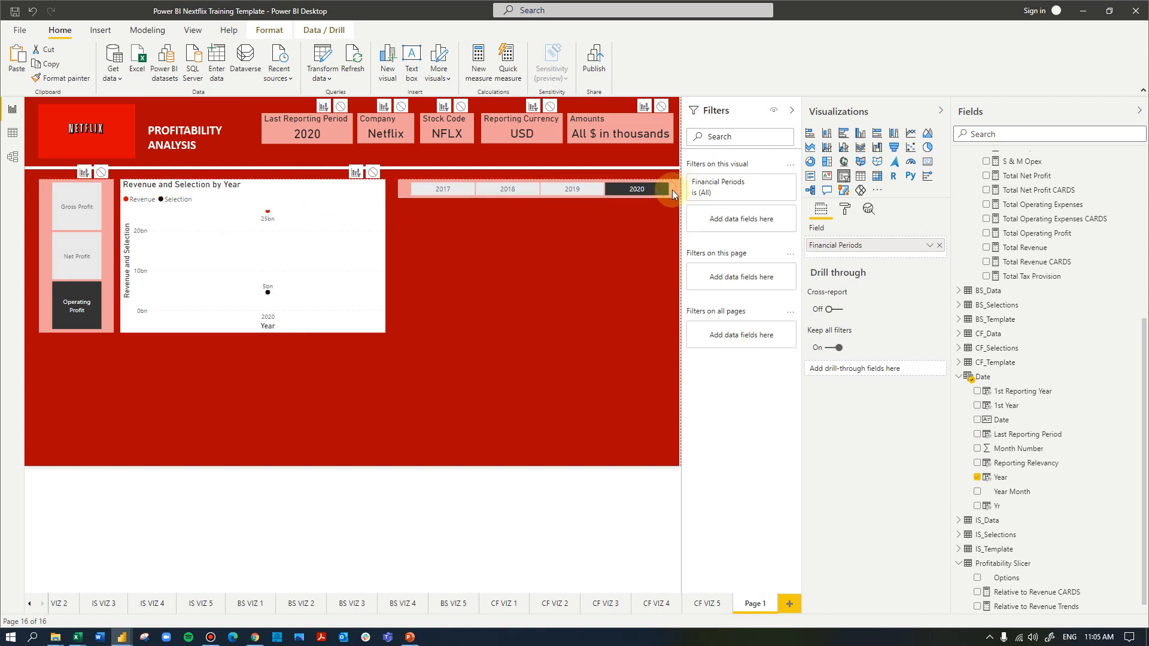
{"action": "left_click", "coordinate": [597, 274]}
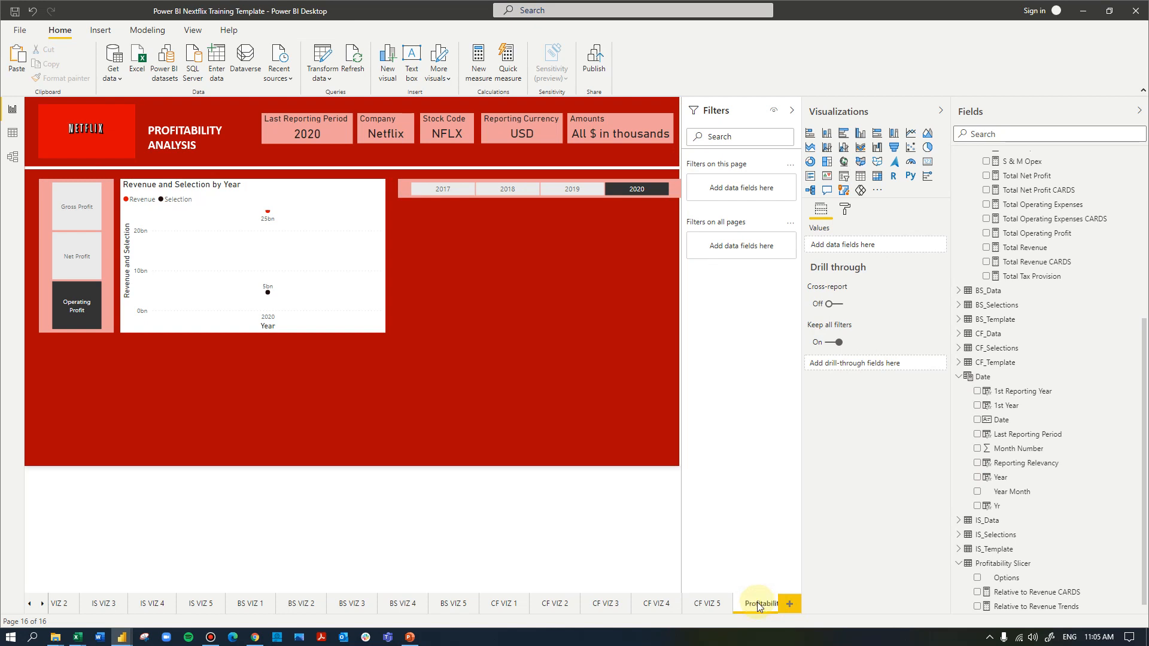
{"action": "left_click", "coordinate": [40, 606]}
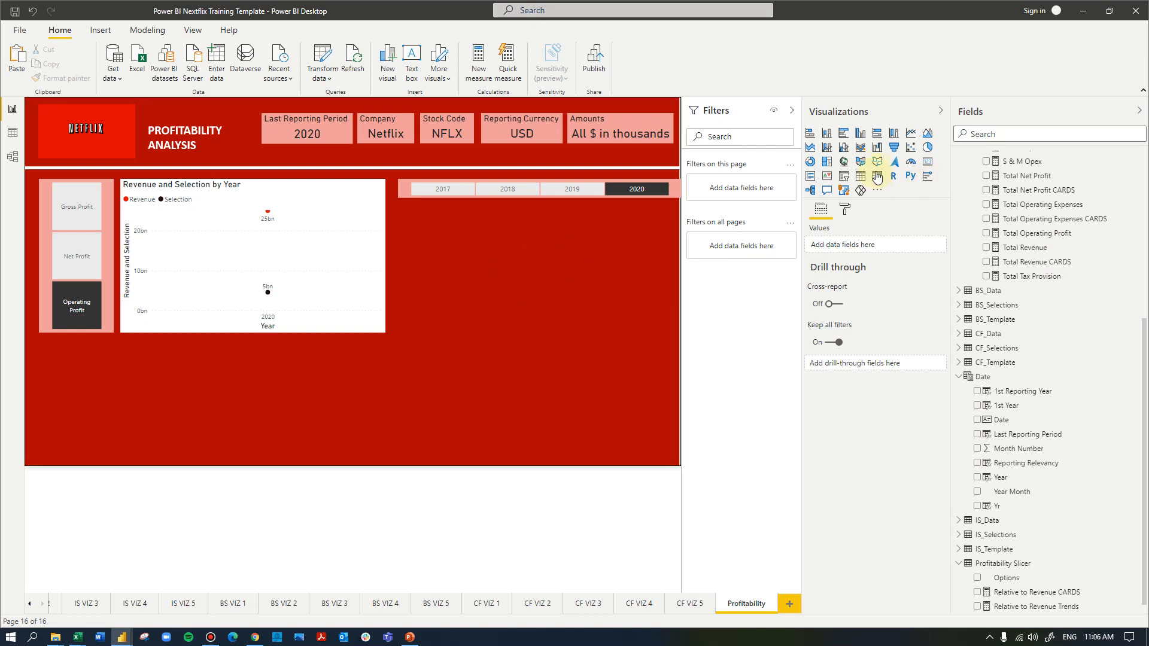
Add a matrix with Year as rows directly below the year slicer and trim the slicer to the matrix's width
{"action": "left_click", "coordinate": [878, 177]}
{"action": "left_click_drag", "start_coordinate": [120, 366], "coordinate": [672, 269]}
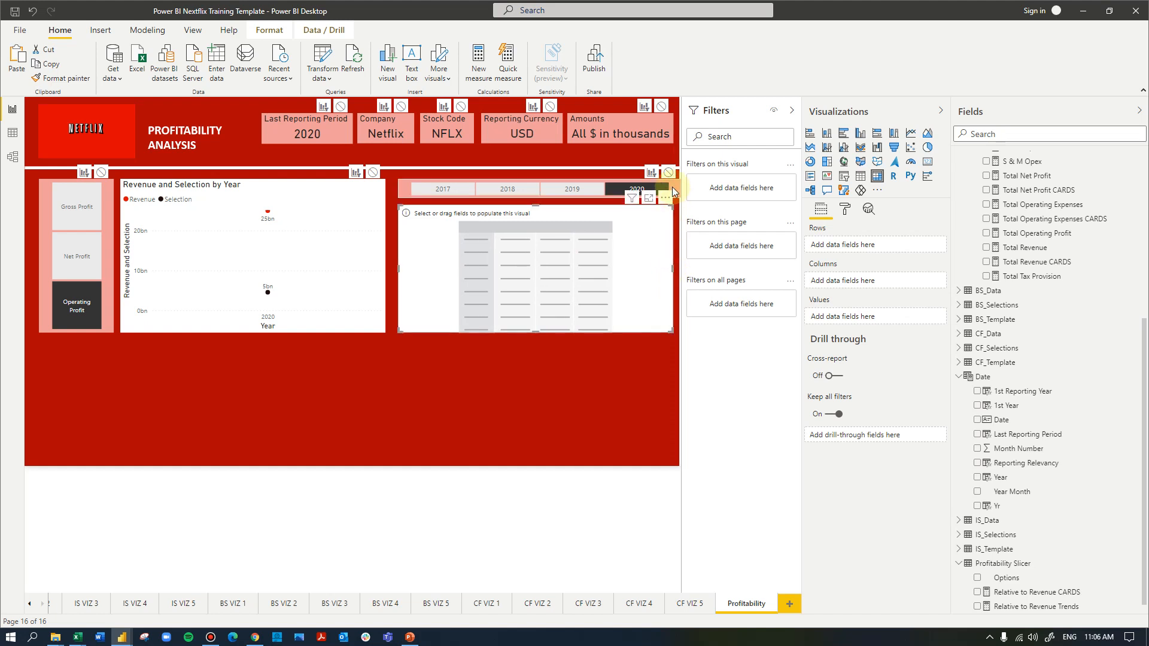
{"action": "left_click", "coordinate": [677, 191]}
{"action": "left_click_drag", "start_coordinate": [680, 189], "coordinate": [673, 189]}
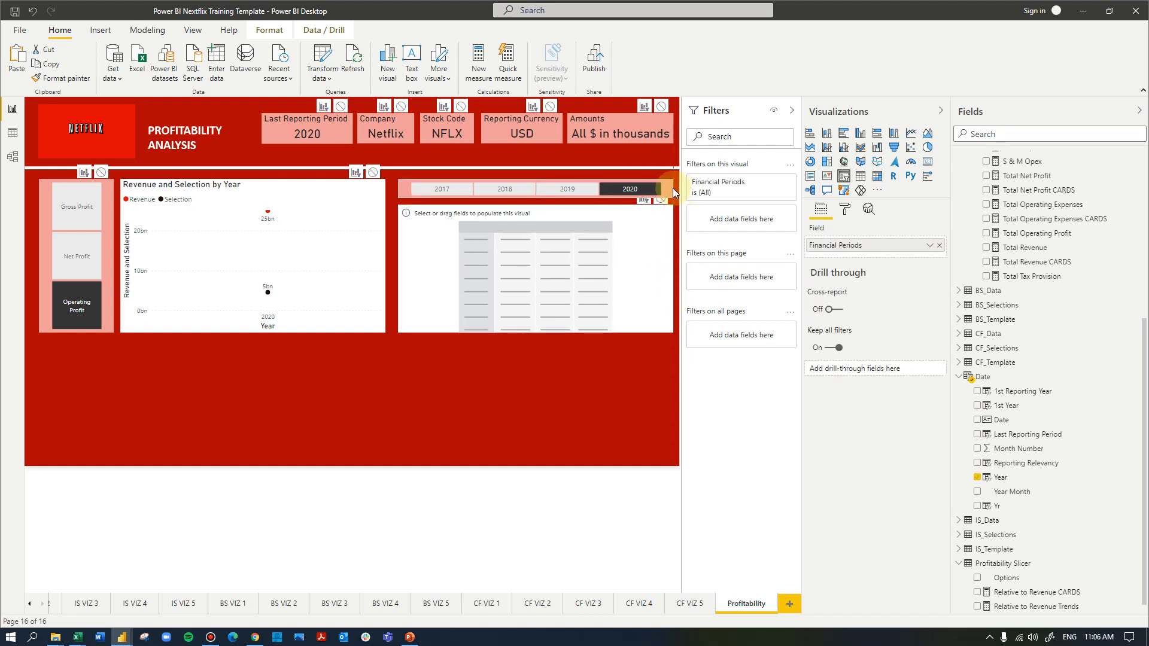
{"action": "left_click", "coordinate": [651, 240]}
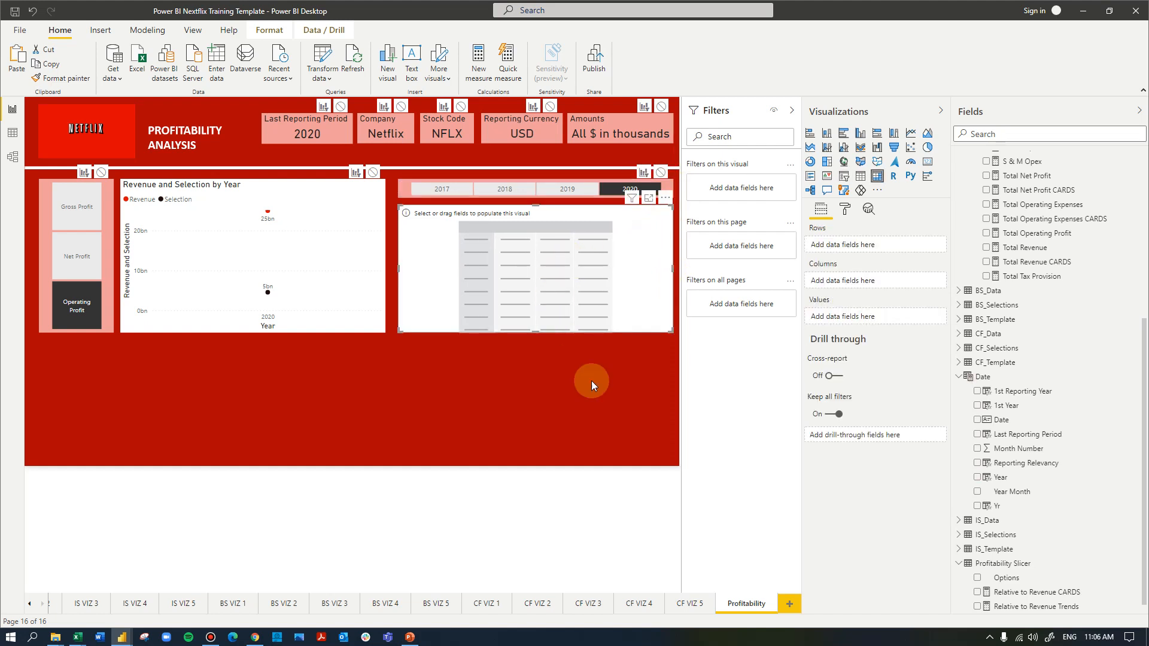
{"action": "left_click_drag", "start_coordinate": [1013, 481], "coordinate": [865, 249]}
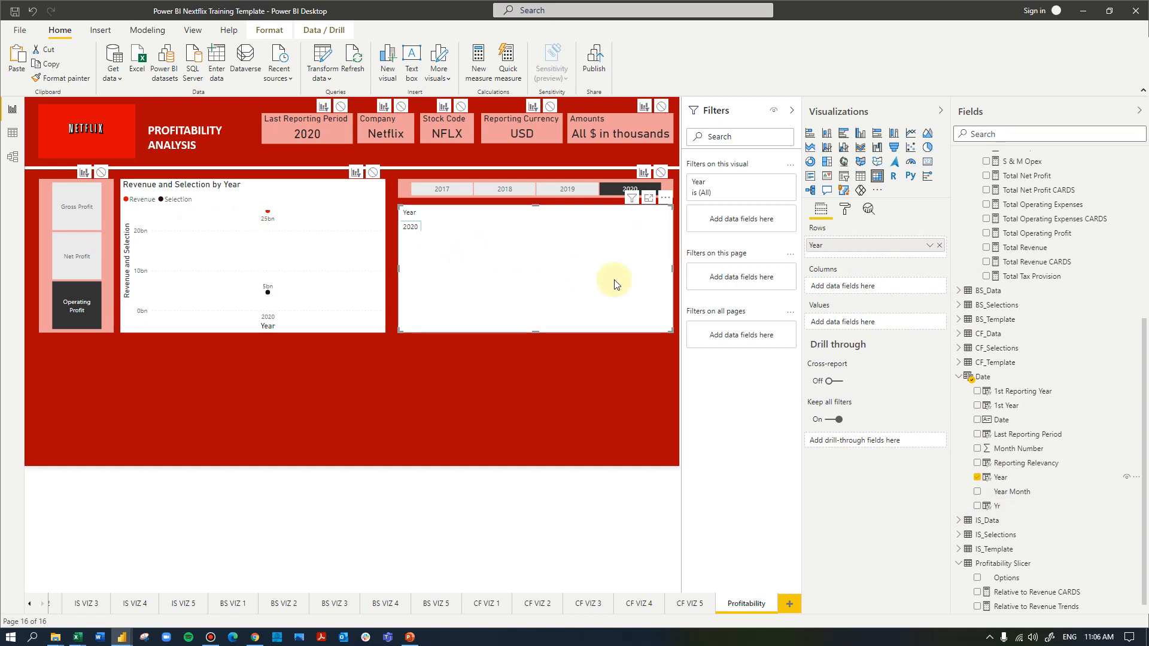
Disable interactions from the profit-type slicer to the matrix and year slicer, and from the year slicer to the area chart and profit-type slicer
{"action": "left_click", "coordinate": [91, 233]}
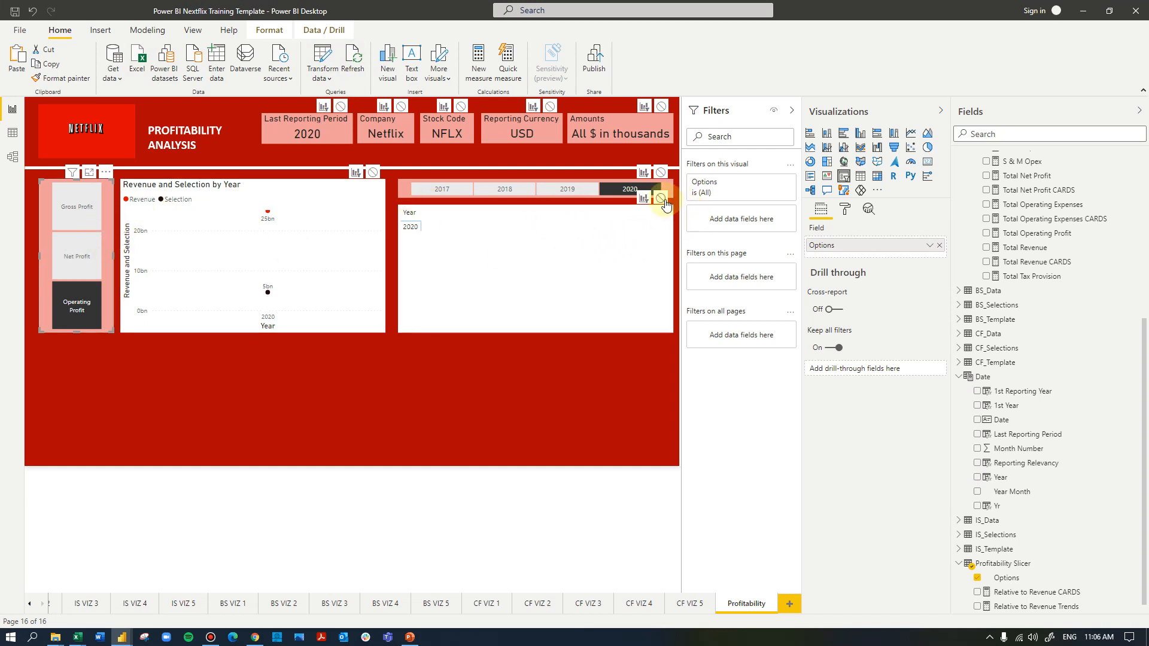
{"action": "left_click", "coordinate": [660, 199]}
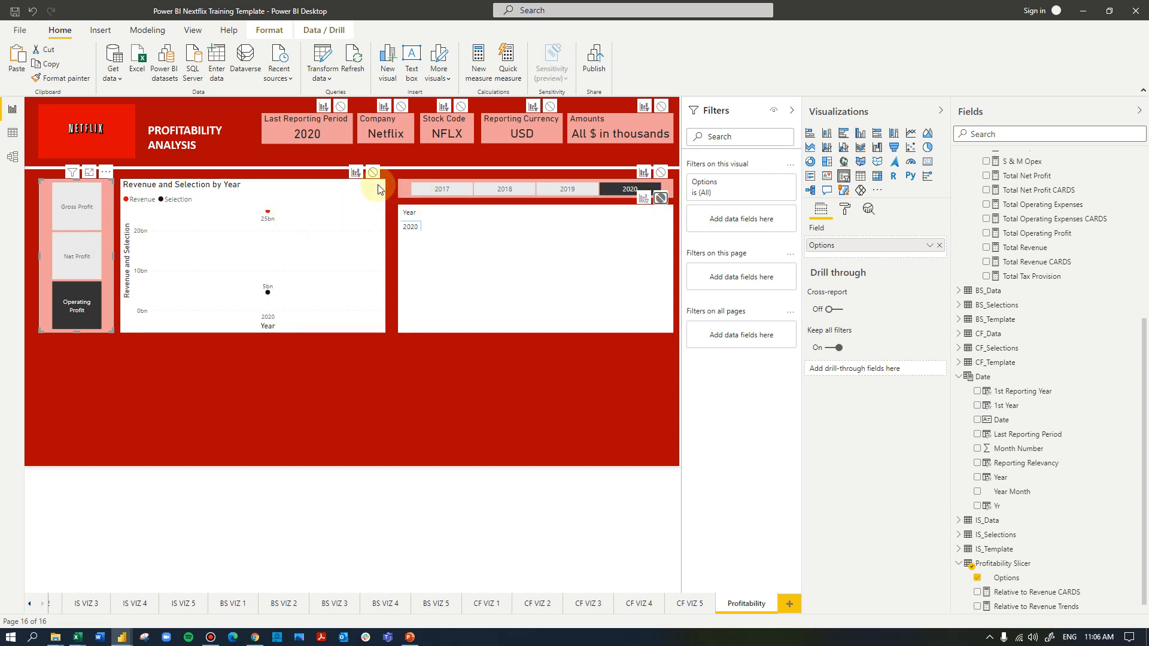
{"action": "left_click", "coordinate": [670, 189]}
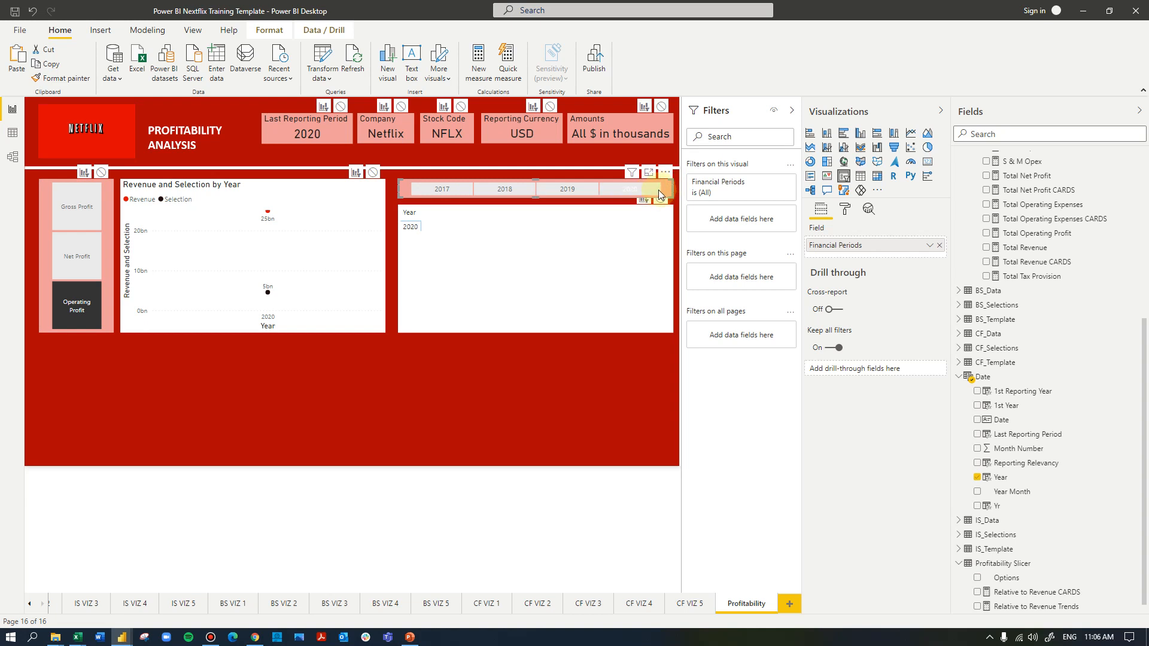
{"action": "left_click", "coordinate": [372, 173]}
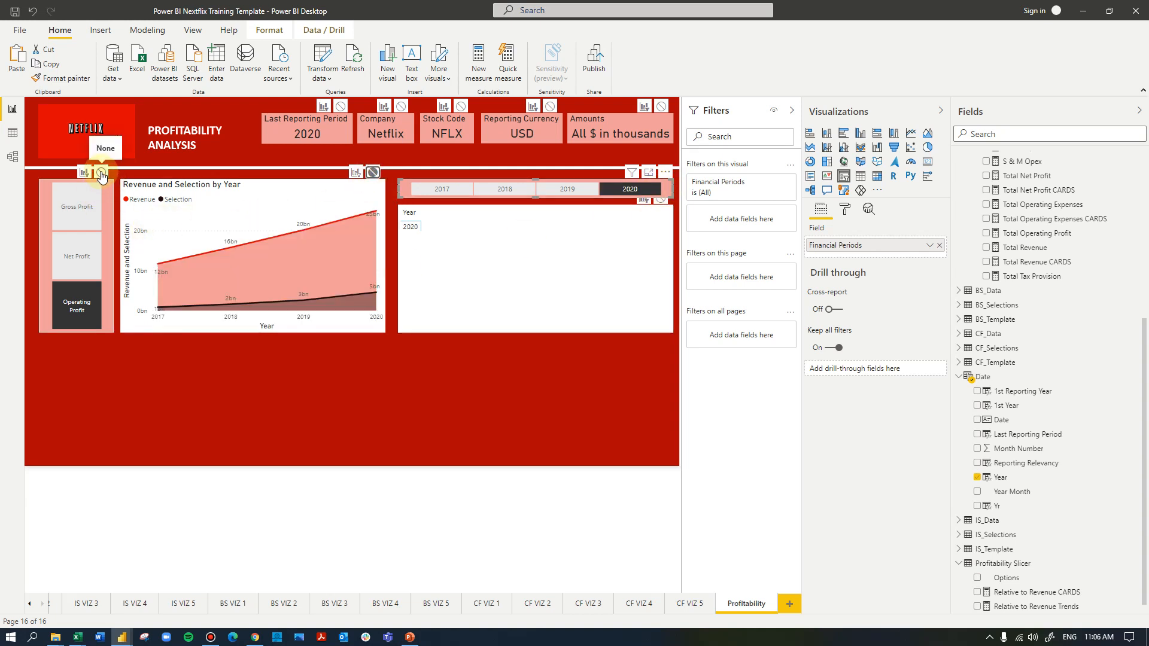
{"action": "left_click", "coordinate": [101, 174]}
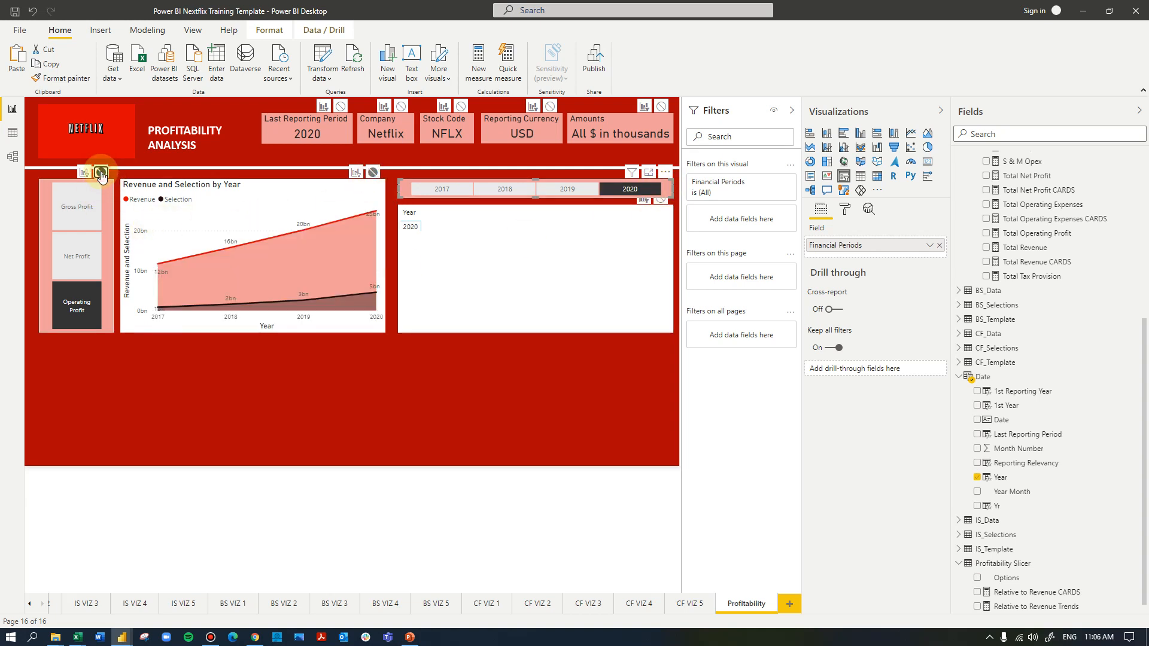
{"action": "left_click", "coordinate": [112, 202]}
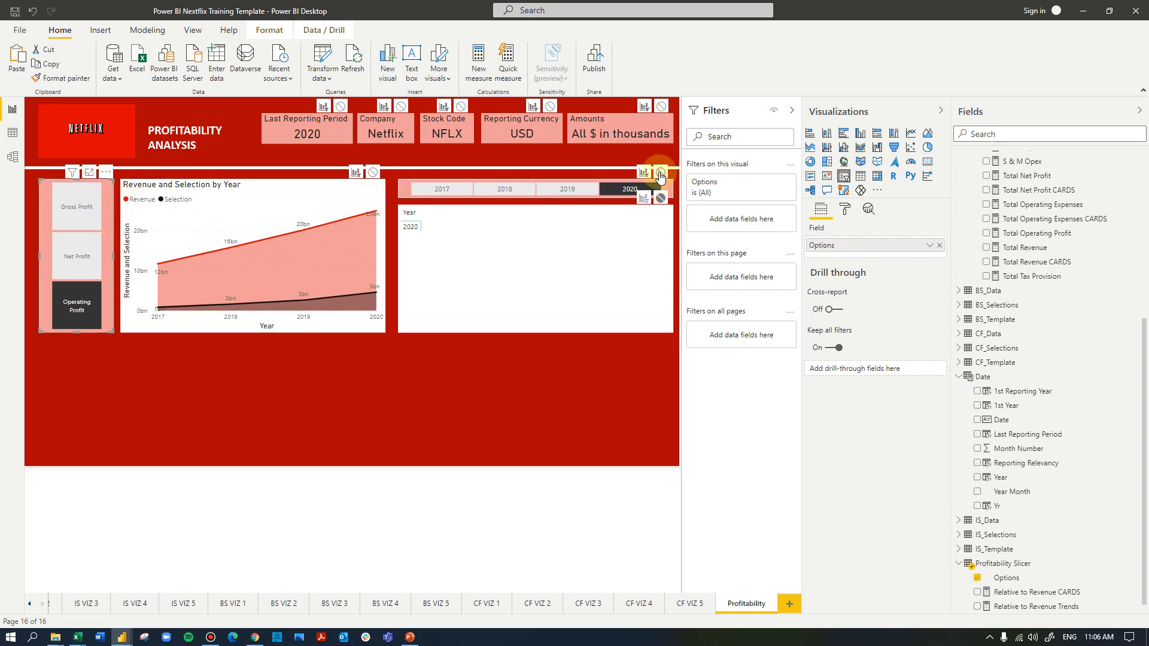
{"action": "left_click", "coordinate": [660, 173]}
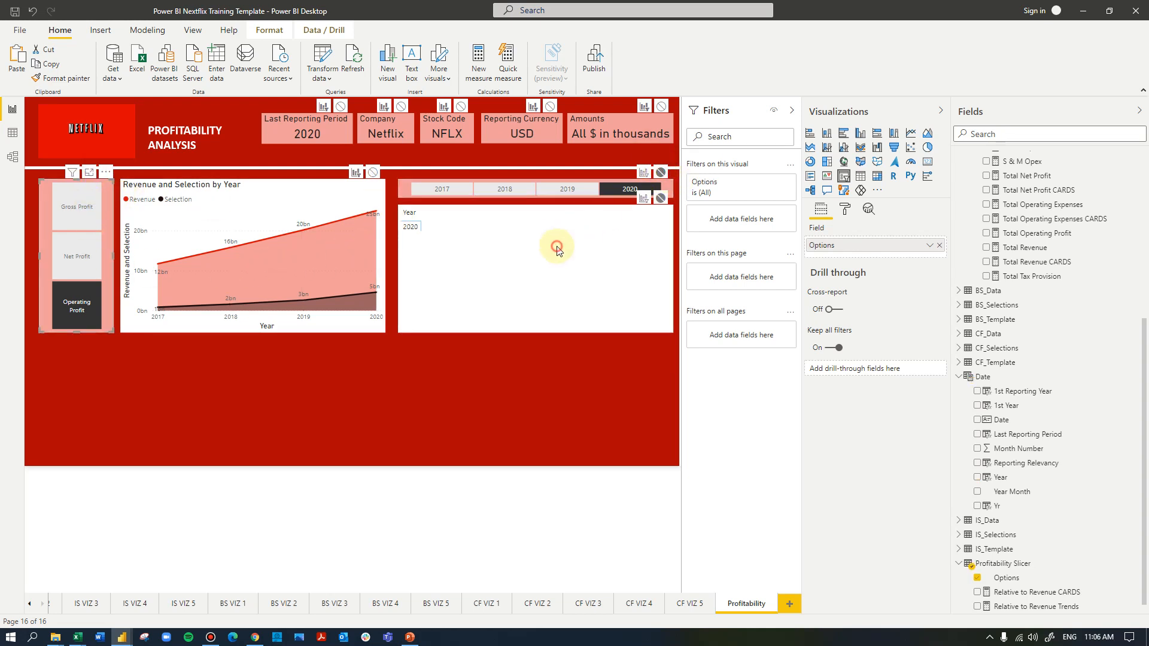
Add the Financial Ratios measures Gross Profit %, Operating Profit % and Net Profit % as the matrix values, in that order
{"action": "left_click", "coordinate": [557, 248]}
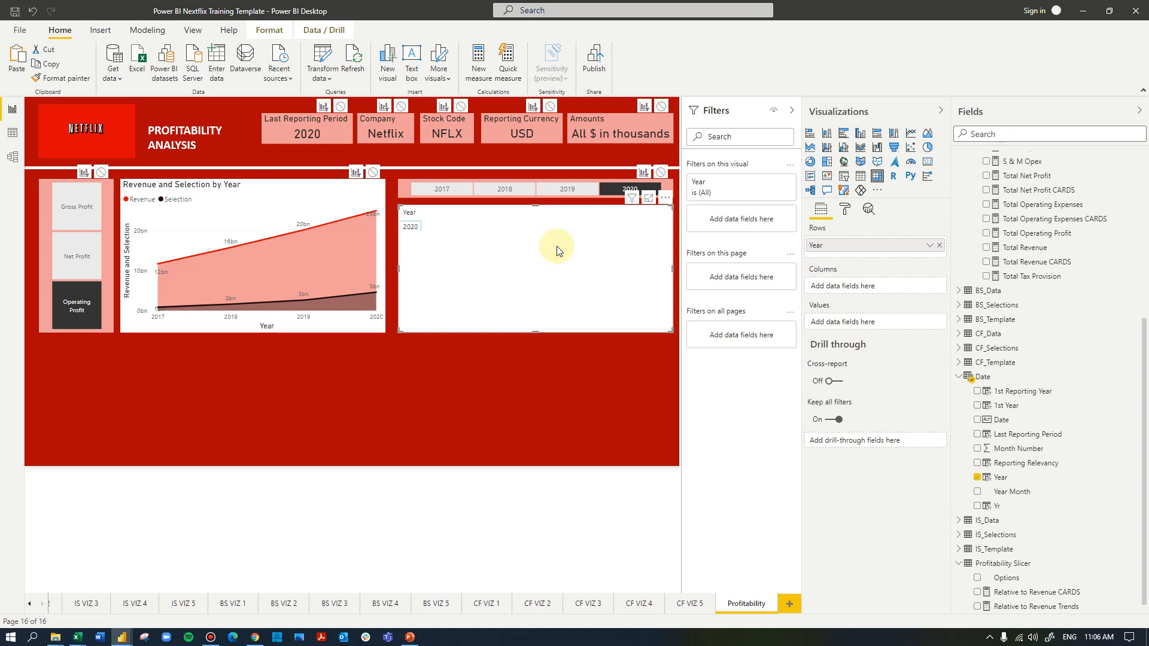
{"action": "scroll", "coordinate": [976, 298], "scroll_direction": "up", "scroll_amount": 5}
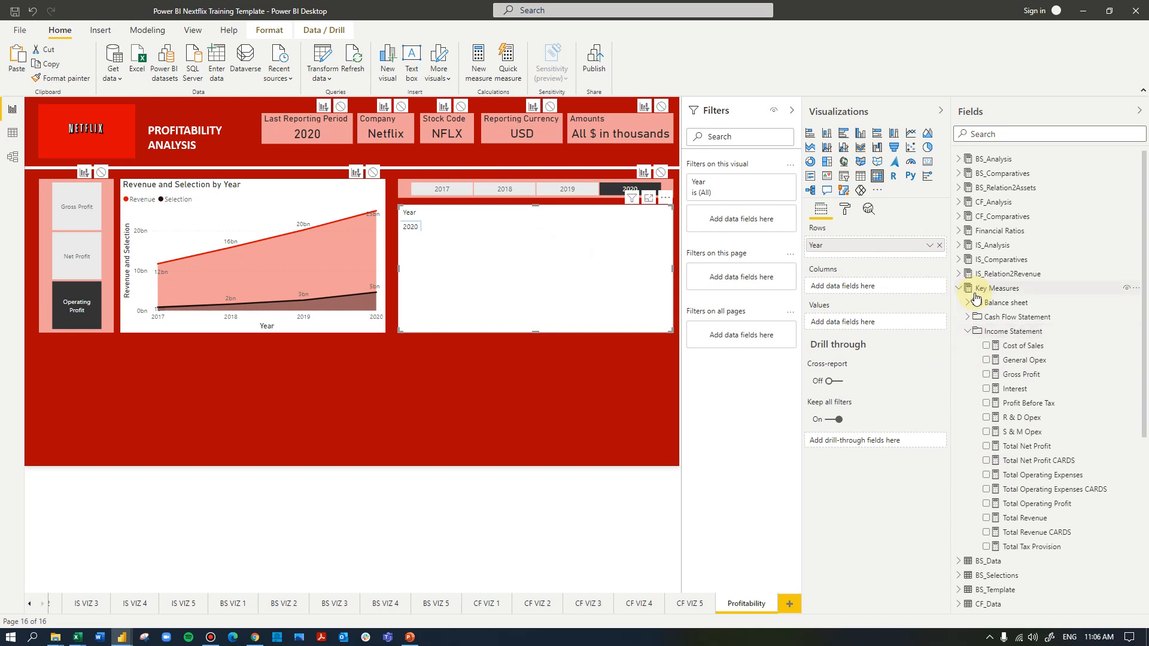
{"action": "left_click", "coordinate": [959, 289]}
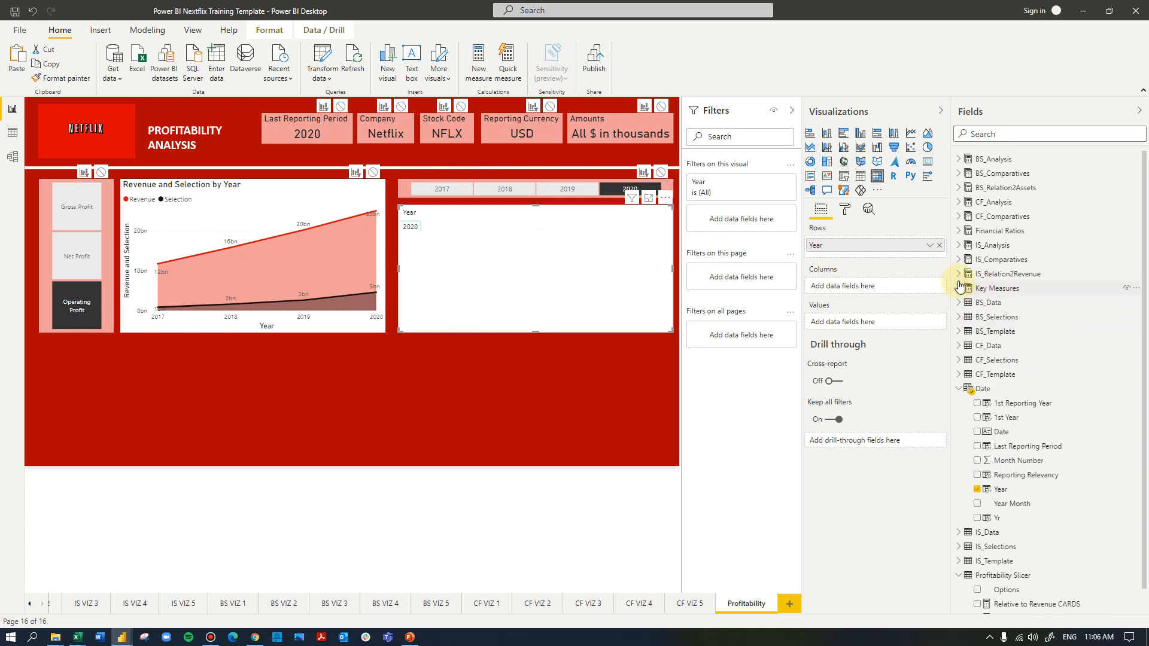
{"action": "left_click", "coordinate": [960, 231]}
{"action": "left_click", "coordinate": [969, 246]}
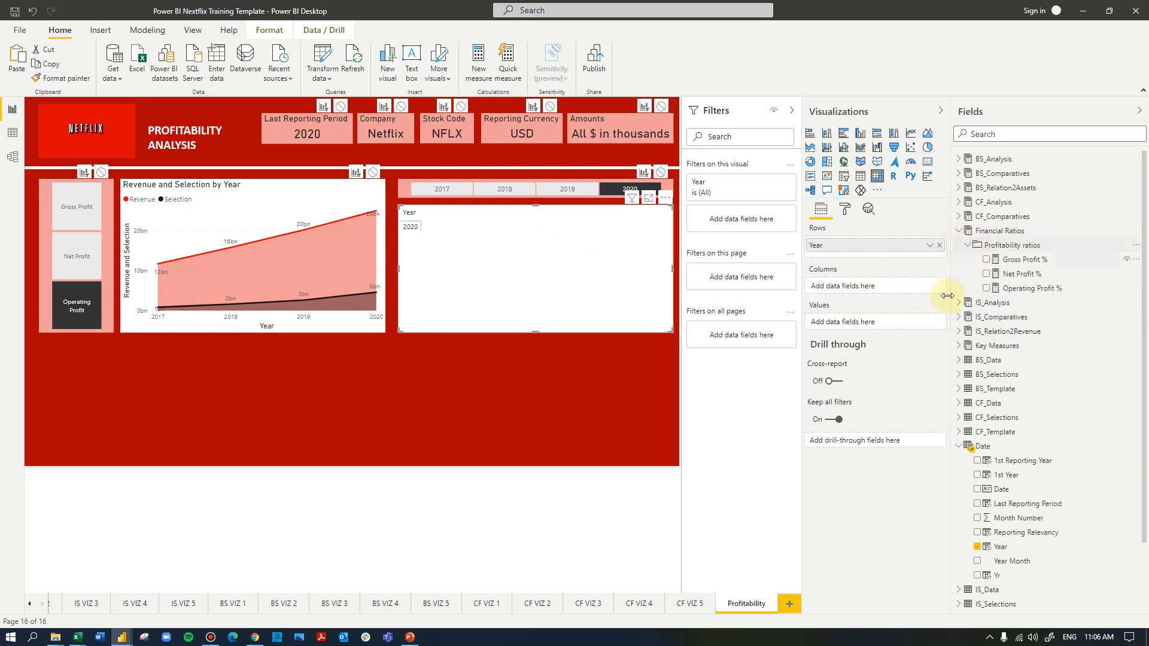
{"action": "left_click_drag", "start_coordinate": [1024, 259], "coordinate": [862, 321]}
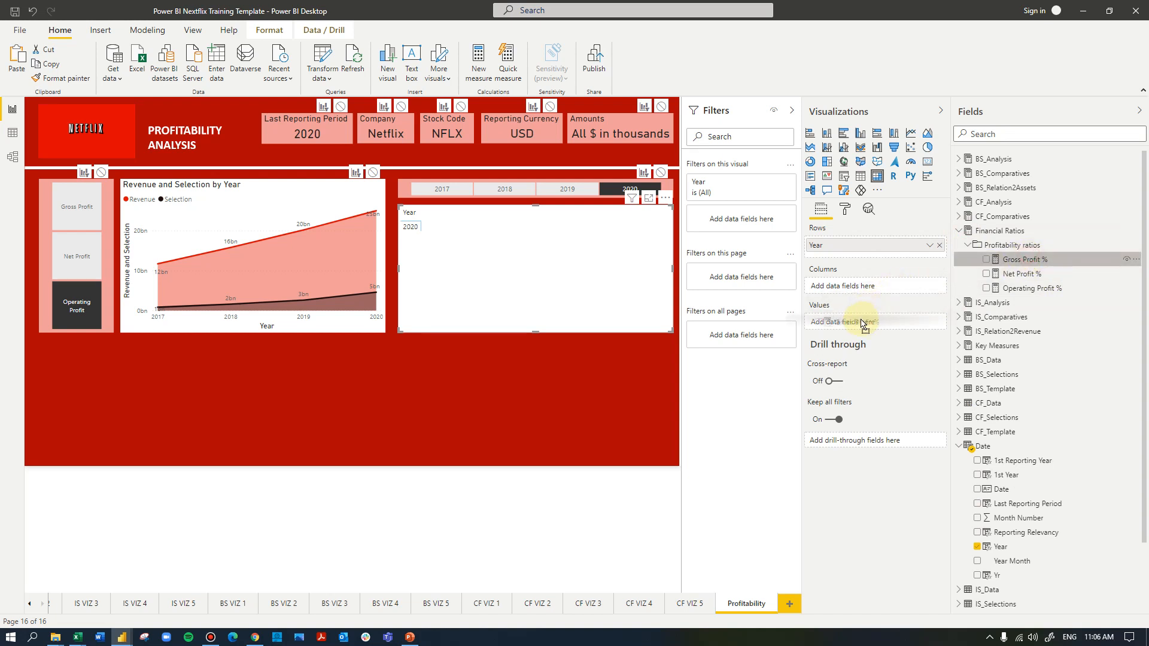
{"action": "left_click_drag", "start_coordinate": [1005, 274], "coordinate": [889, 329]}
{"action": "left_click_drag", "start_coordinate": [1012, 291], "coordinate": [880, 329]}
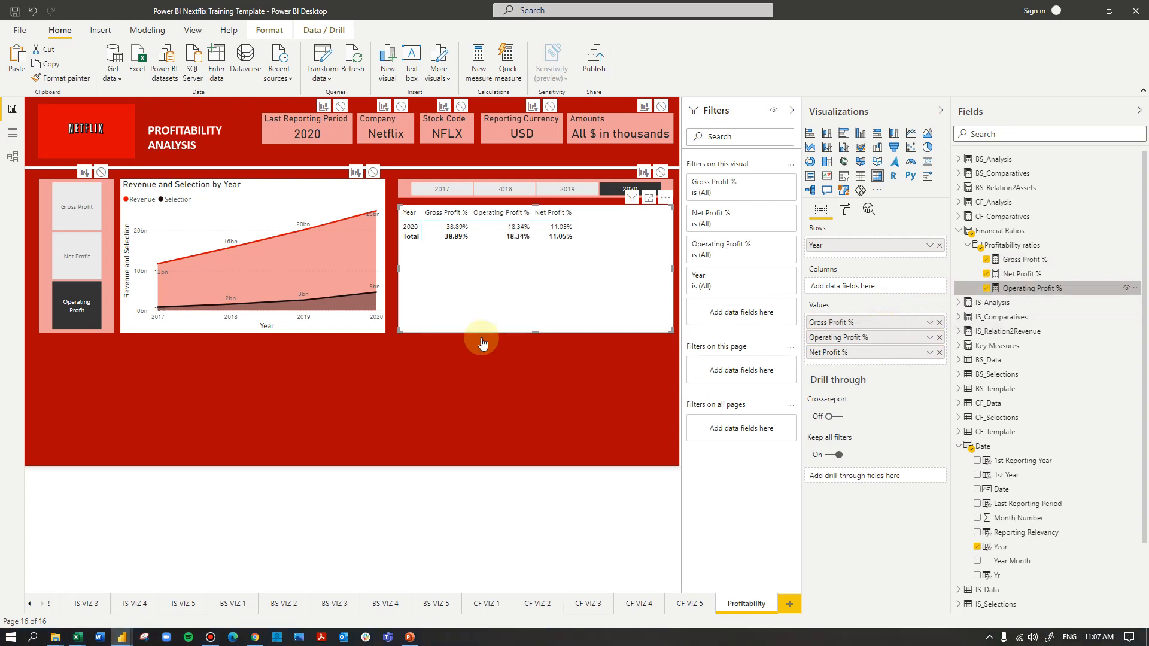
Review the year slicer's interactions and switch it through 2019, 2018 and 2017 to check the matrix percentages
{"action": "left_click", "coordinate": [667, 190]}
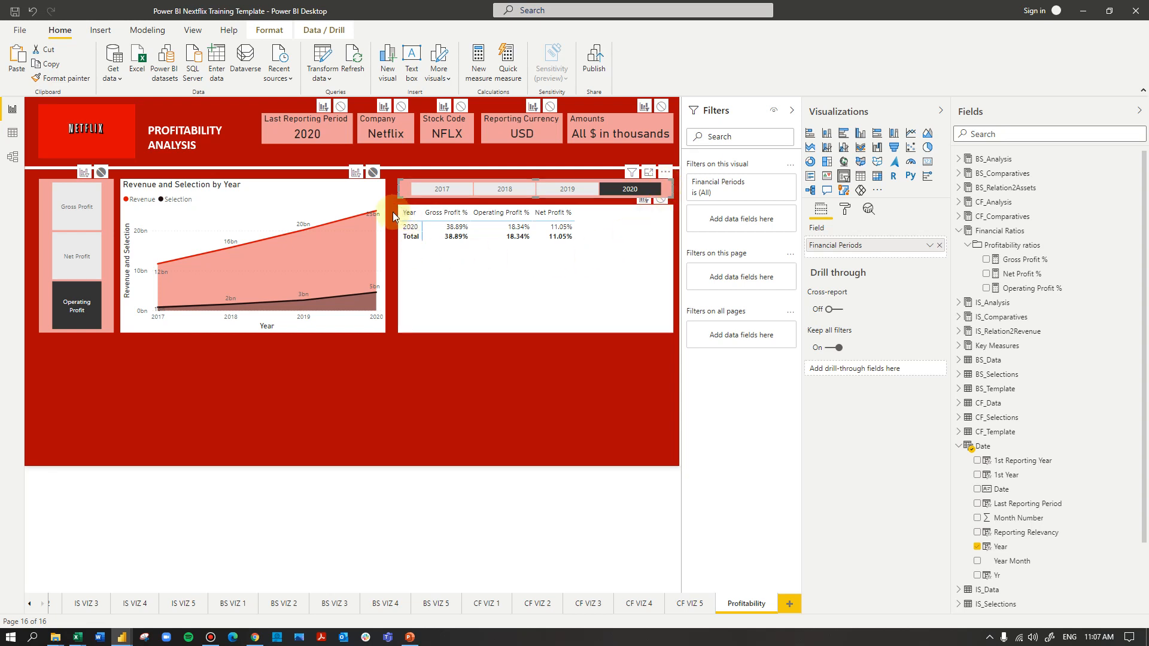
{"action": "left_click", "coordinate": [452, 273]}
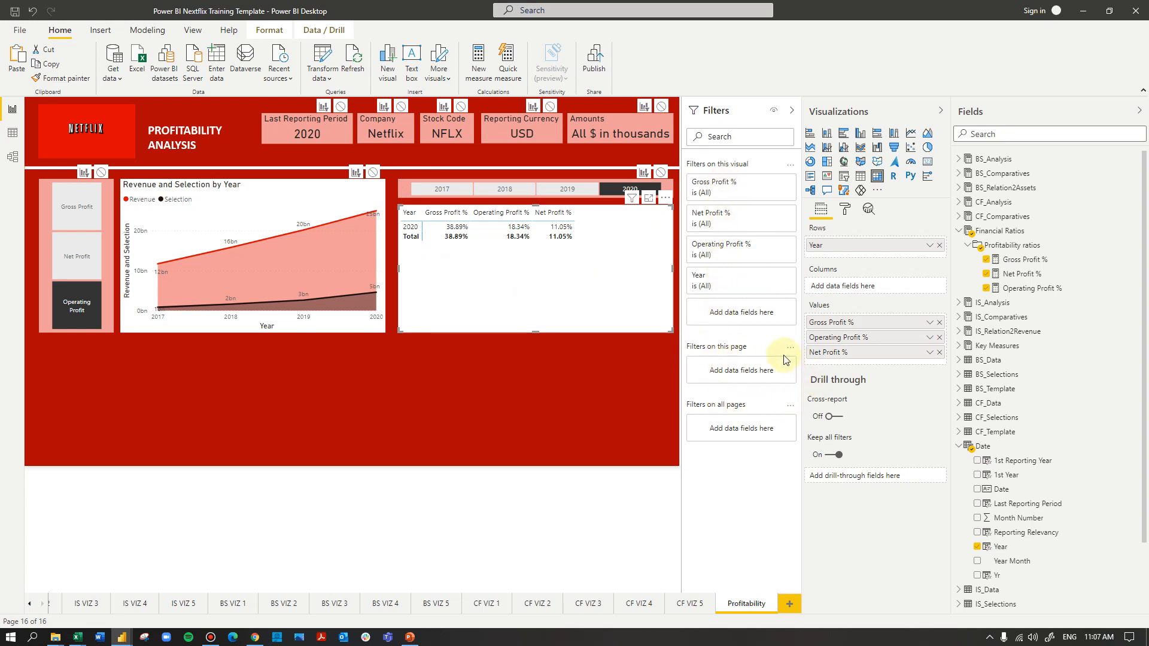
{"action": "left_click", "coordinate": [576, 189]}
{"action": "left_click", "coordinate": [512, 189]}
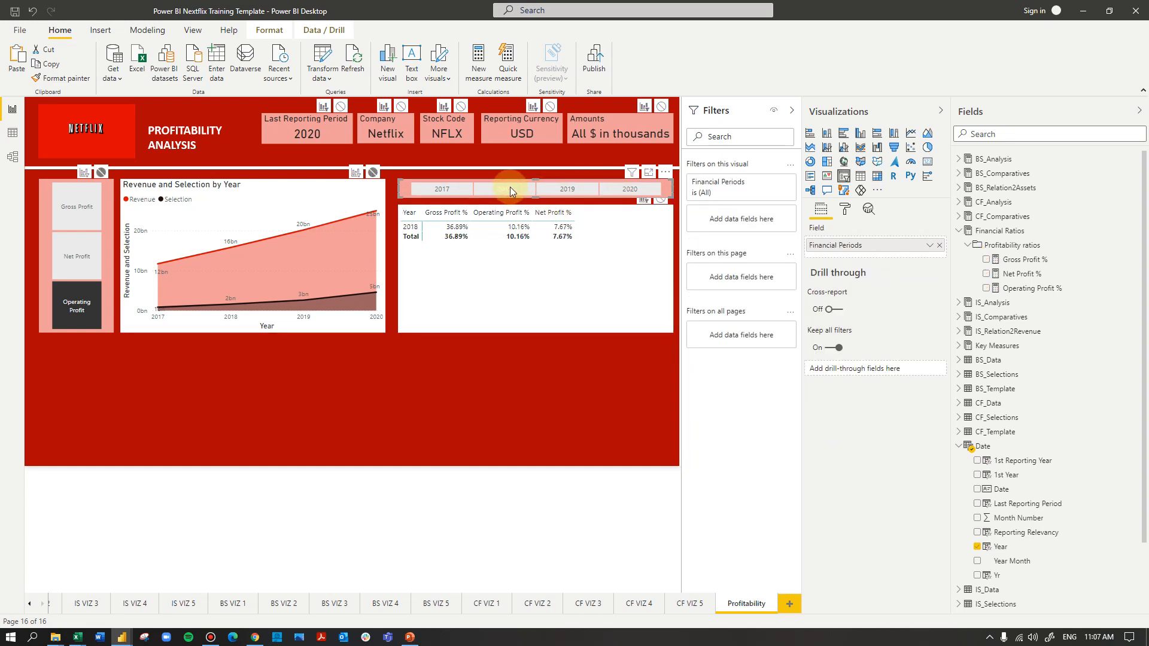
{"action": "left_click", "coordinate": [435, 189]}
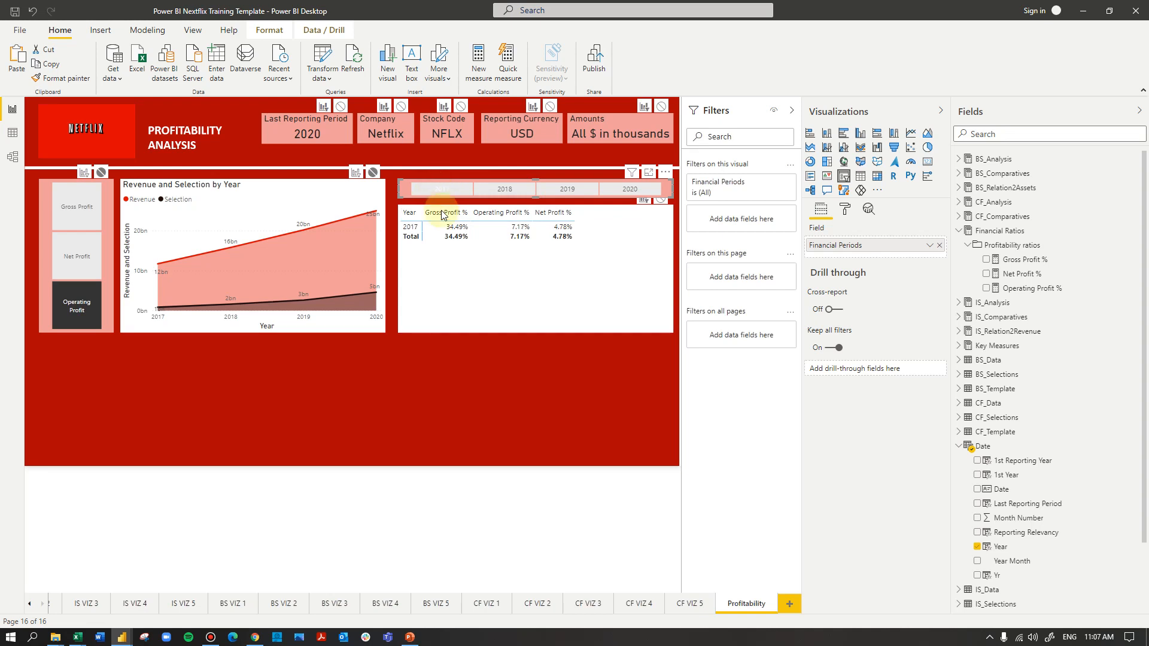
Move the year slicer directly below the area chart and shift the matrix up level with the chart's upper edge
{"action": "left_click_drag", "start_coordinate": [666, 190], "coordinate": [479, 374]}
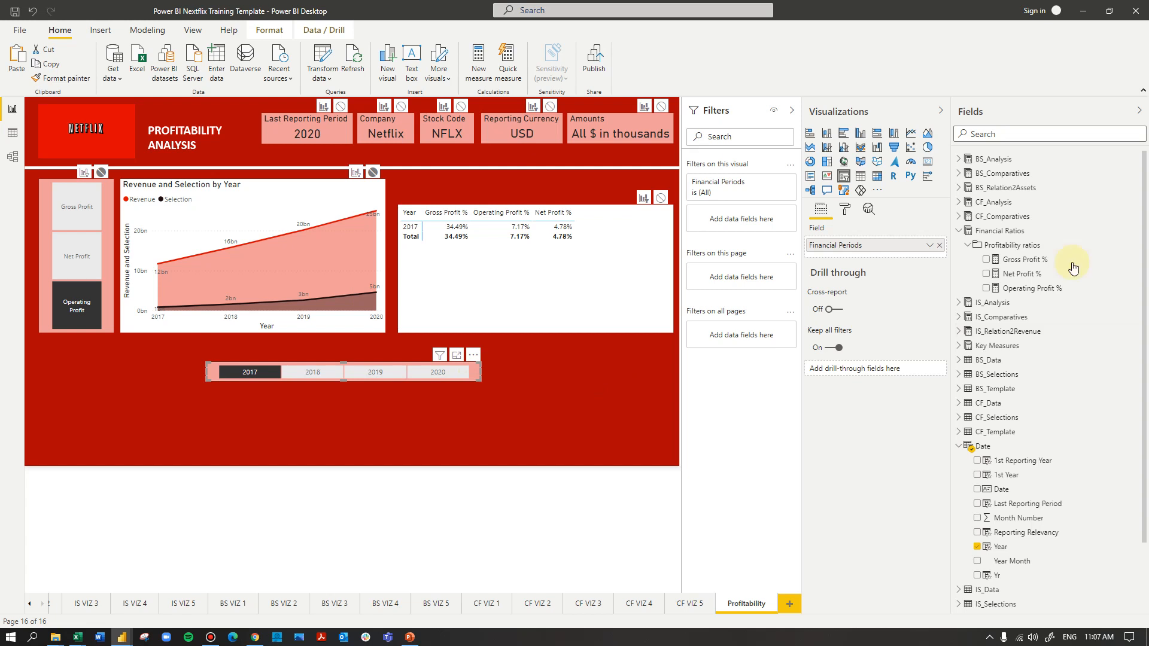
{"action": "left_click_drag", "start_coordinate": [469, 367], "coordinate": [399, 355]}
{"action": "left_click_drag", "start_coordinate": [539, 267], "coordinate": [537, 241]}
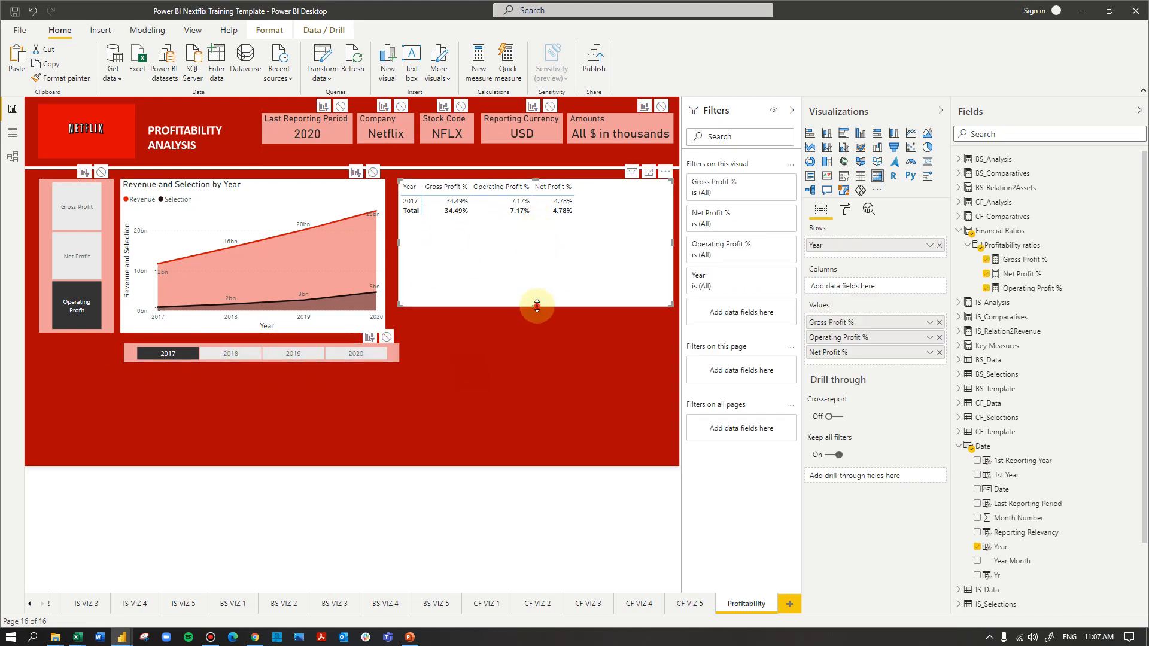
Disable the year slicer's interaction with the matrix and reduce the matrix's height and width to fit its contents
{"action": "left_click_drag", "start_coordinate": [537, 305], "coordinate": [536, 263]}
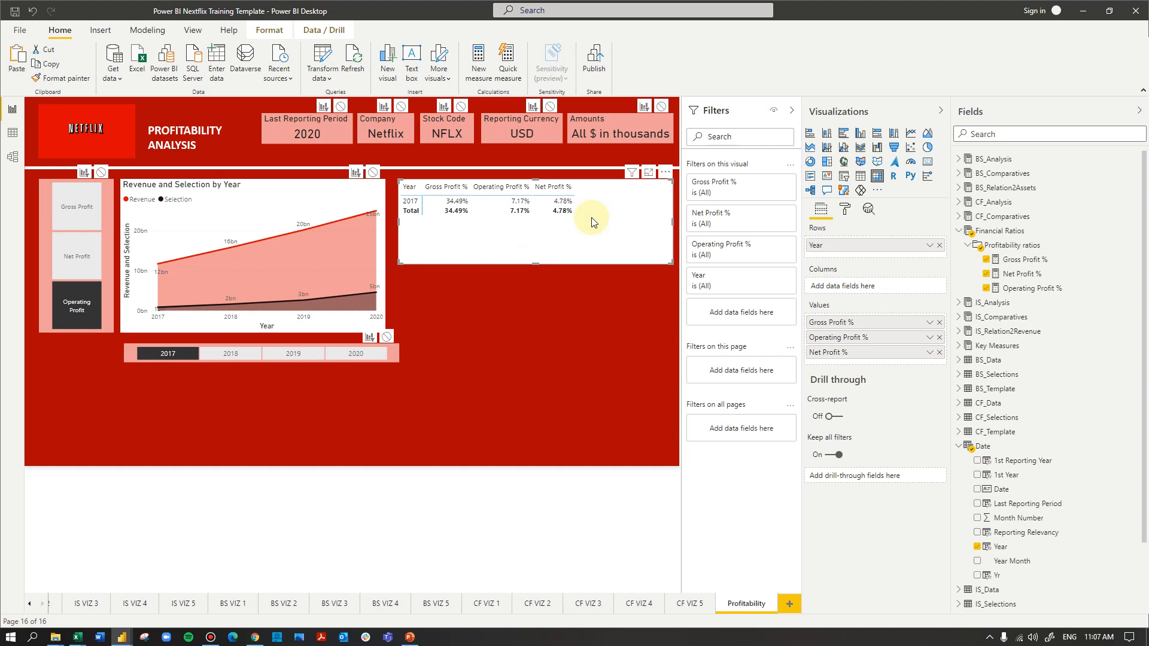
{"action": "left_click", "coordinate": [394, 355]}
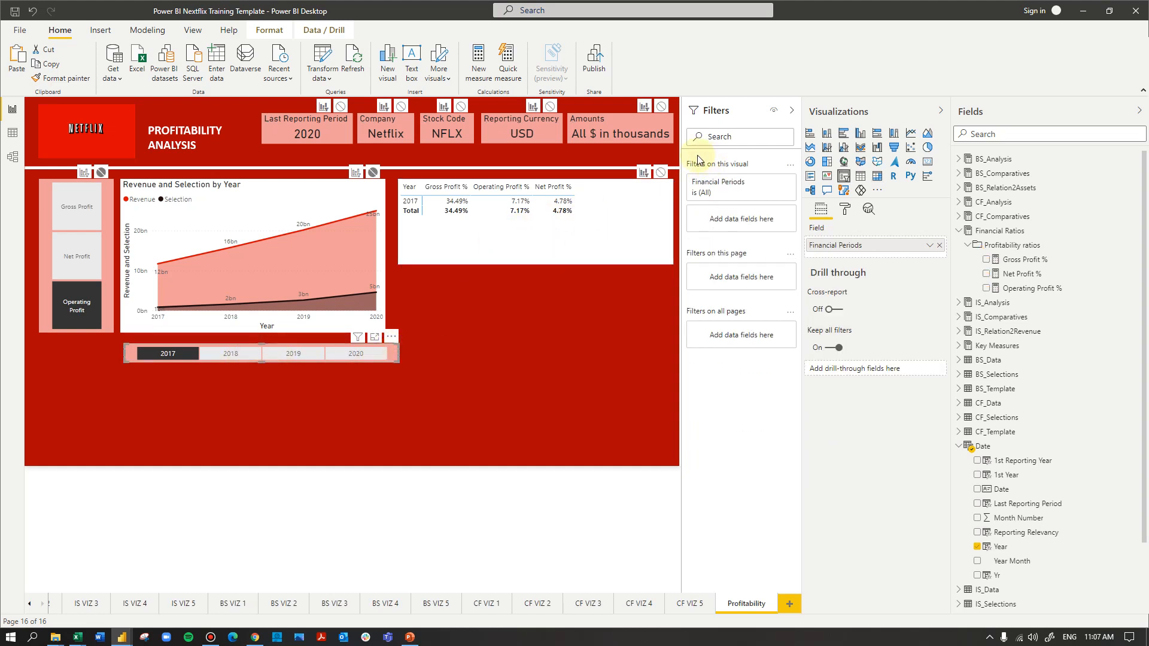
{"action": "left_click", "coordinate": [660, 174]}
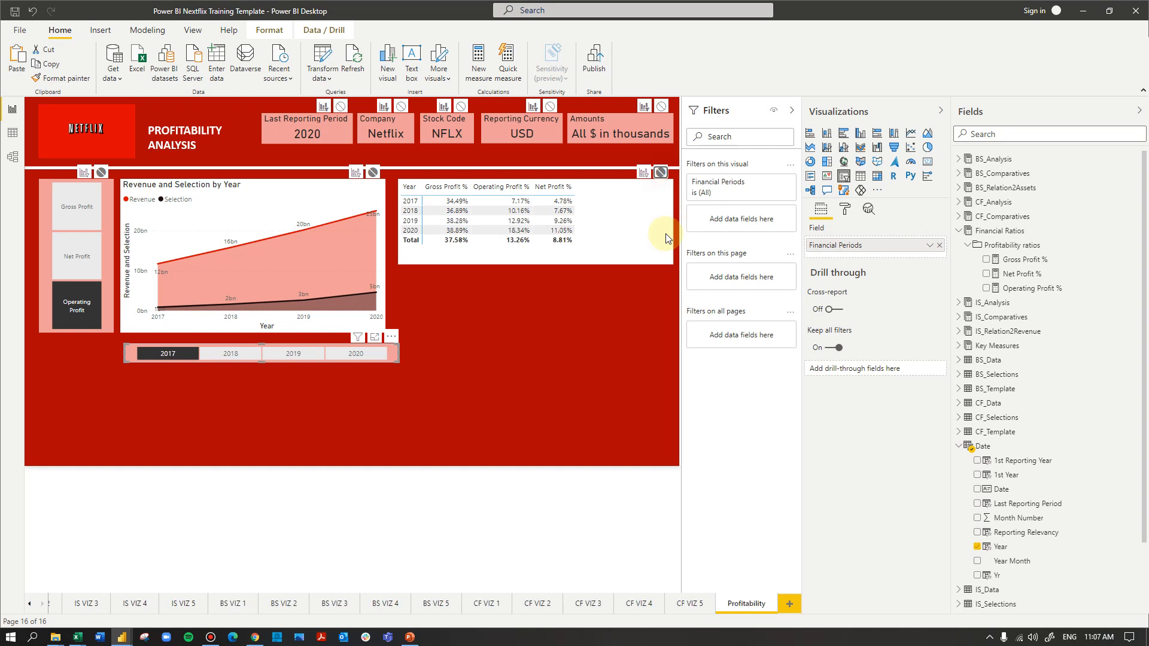
{"action": "left_click", "coordinate": [523, 258]}
{"action": "left_click_drag", "start_coordinate": [536, 264], "coordinate": [536, 256]}
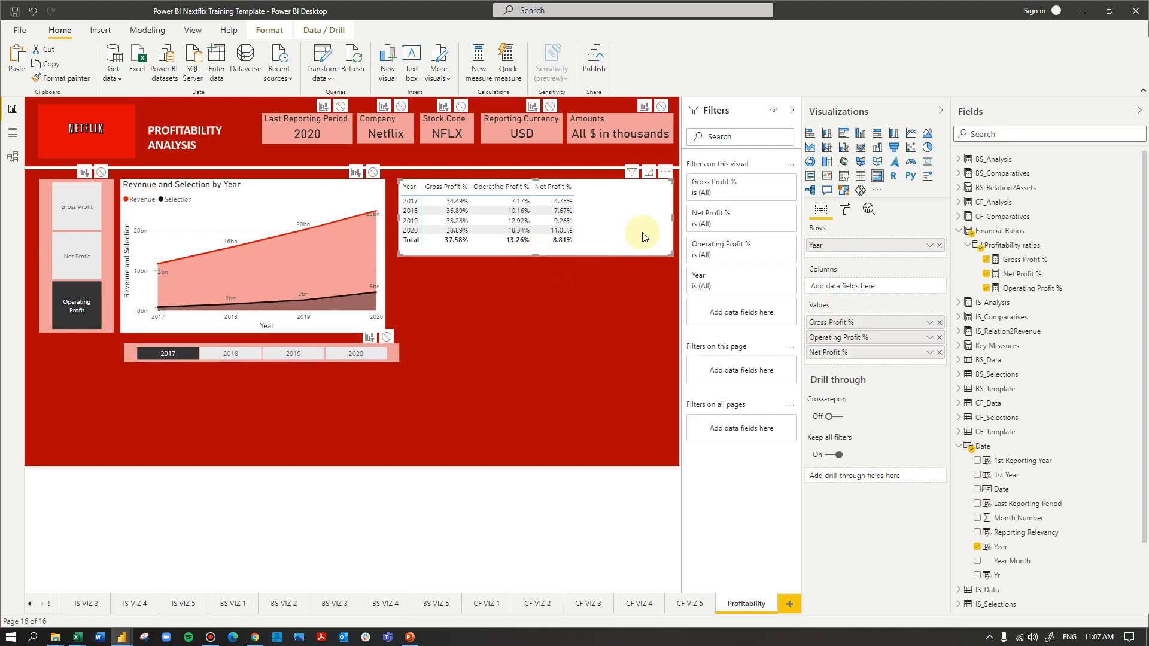
{"action": "left_click_drag", "start_coordinate": [673, 218], "coordinate": [610, 221]}
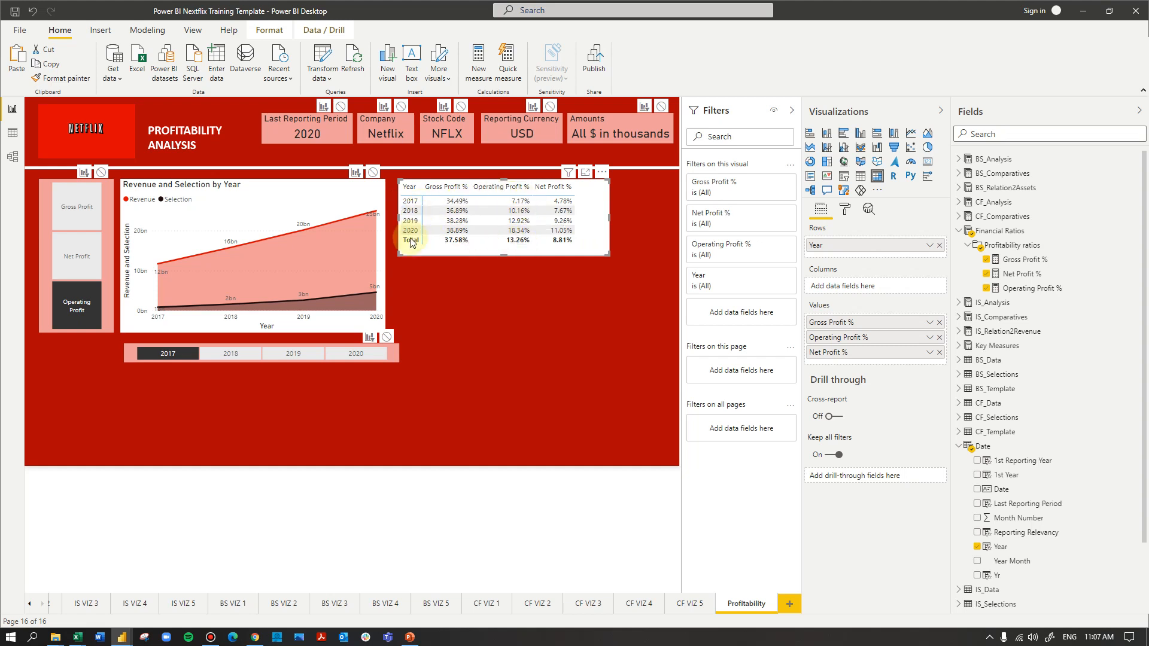
Turn off the matrix's row subtotals and trim its height to remove the freed space
{"action": "left_click", "coordinate": [844, 209]}
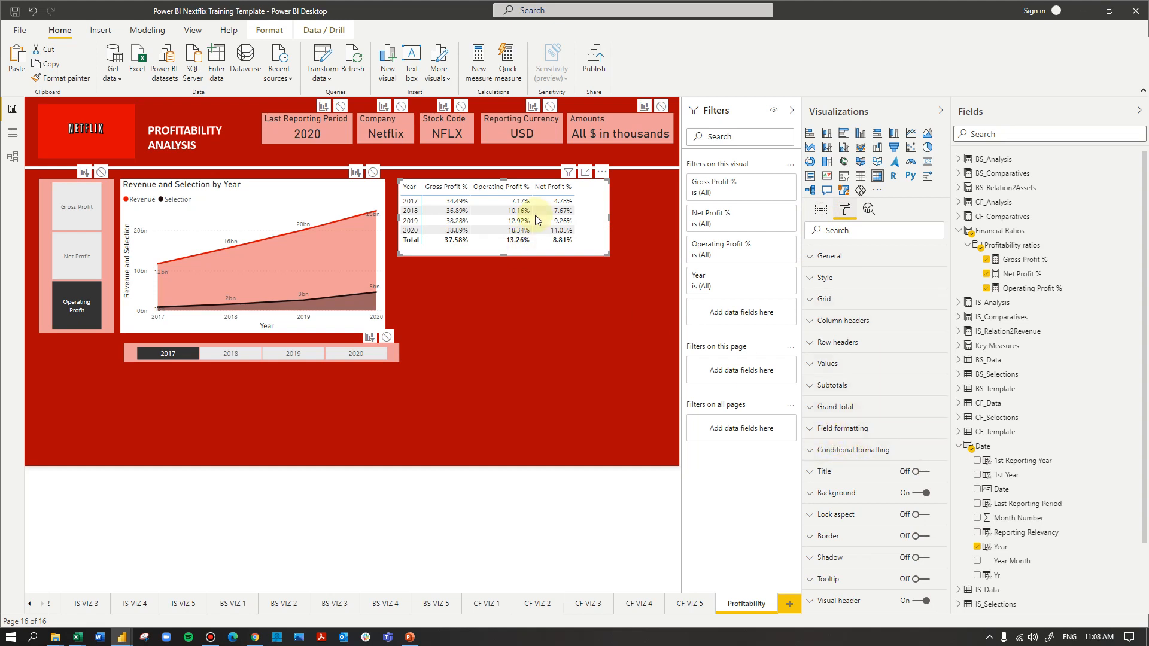
{"action": "left_click", "coordinate": [832, 385]}
{"action": "left_click", "coordinate": [834, 424]}
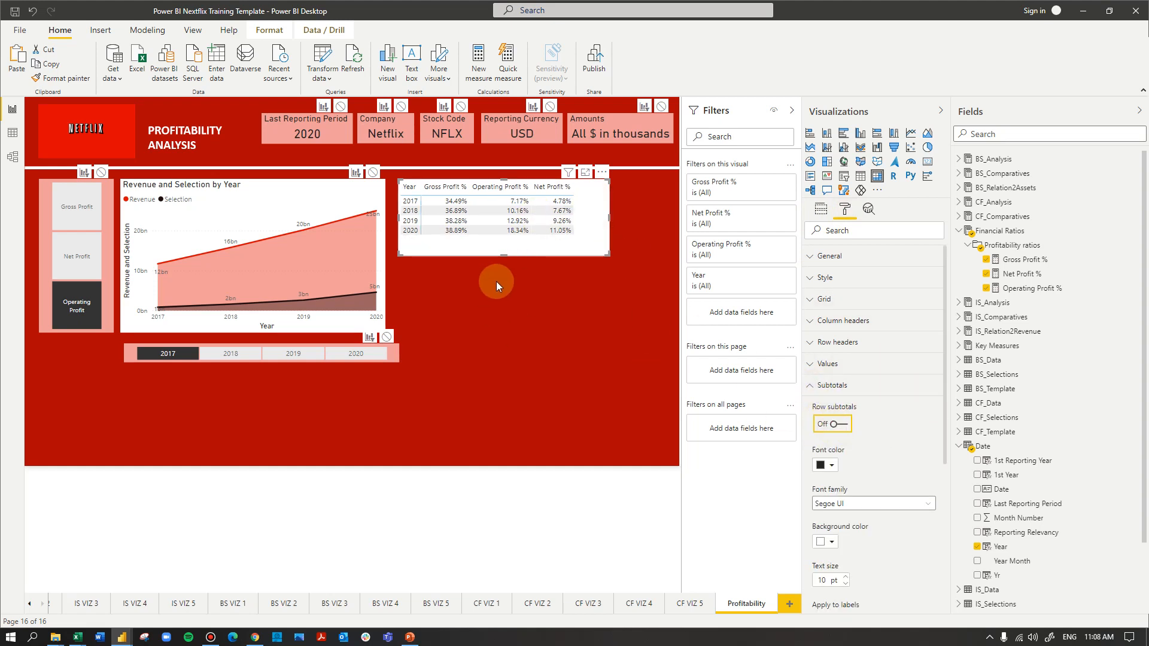
{"action": "left_click_drag", "start_coordinate": [499, 254], "coordinate": [503, 250]}
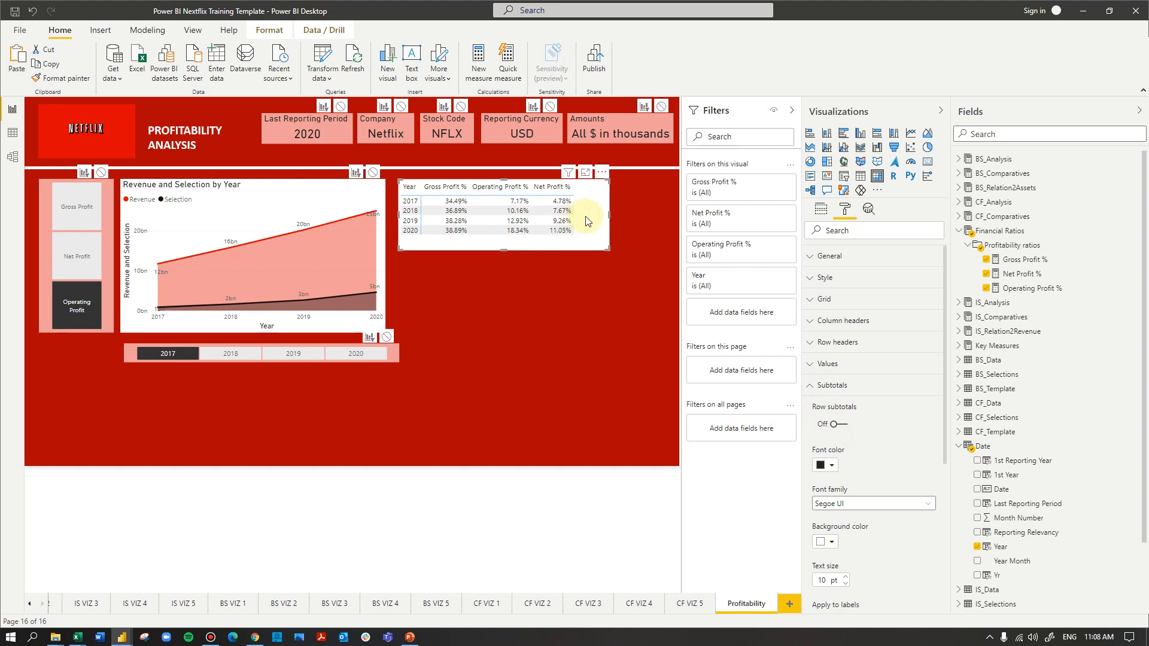
Give the matrix's column headers a red theme background and a white font
{"action": "left_click", "coordinate": [837, 323]}
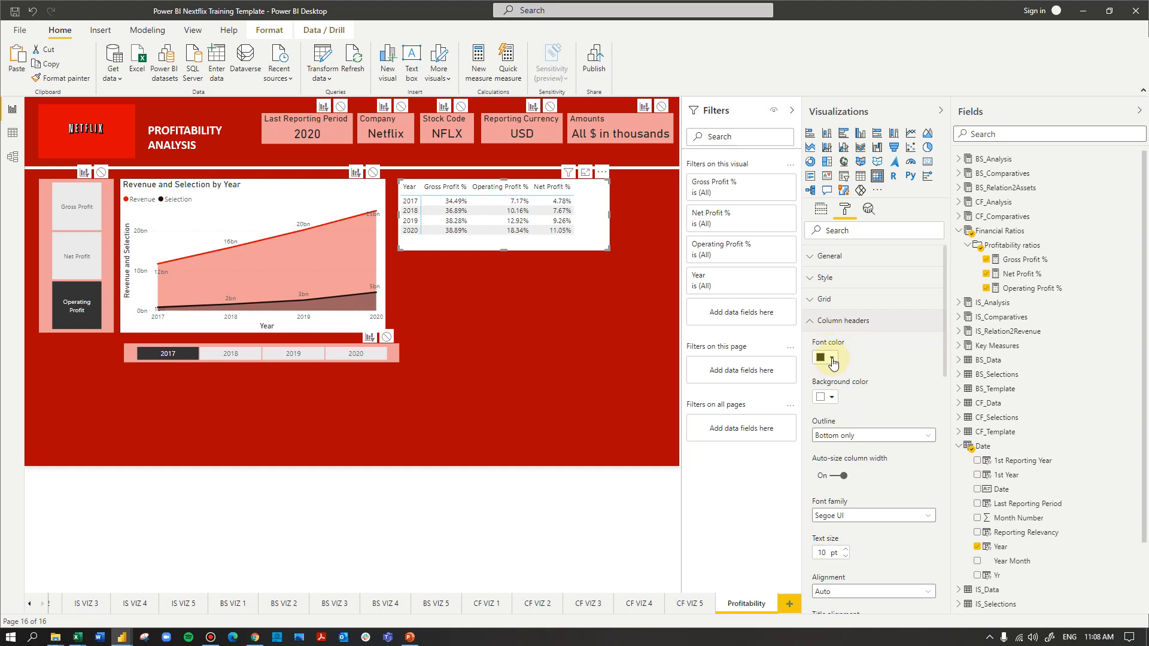
{"action": "left_click", "coordinate": [831, 398]}
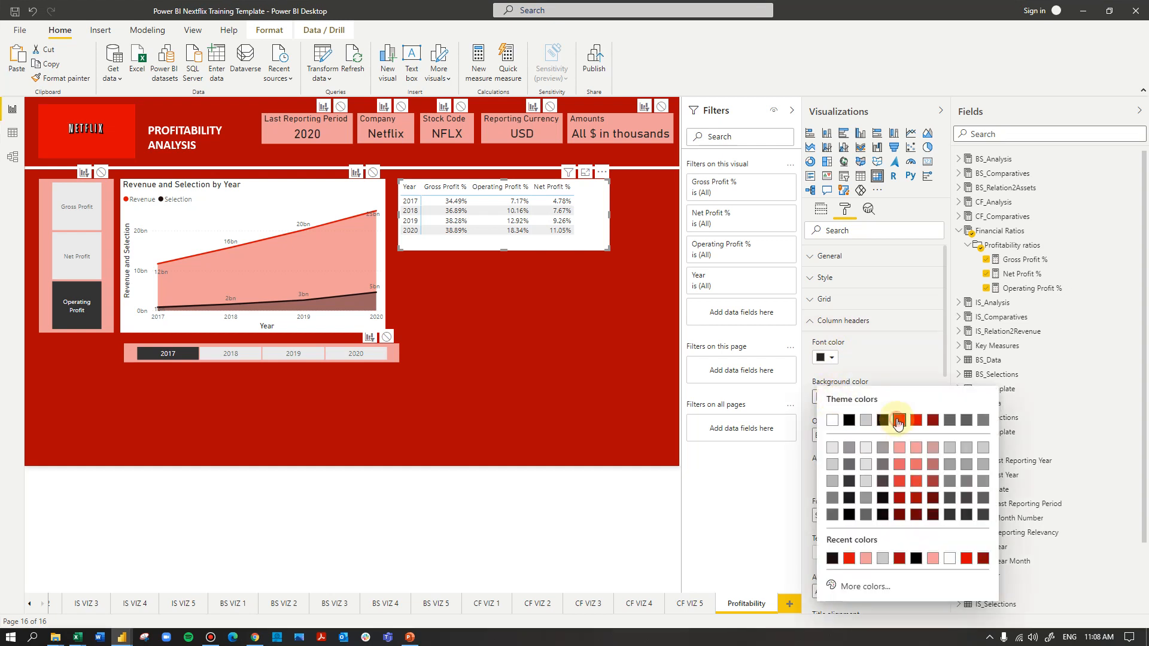
{"action": "left_click", "coordinate": [898, 421]}
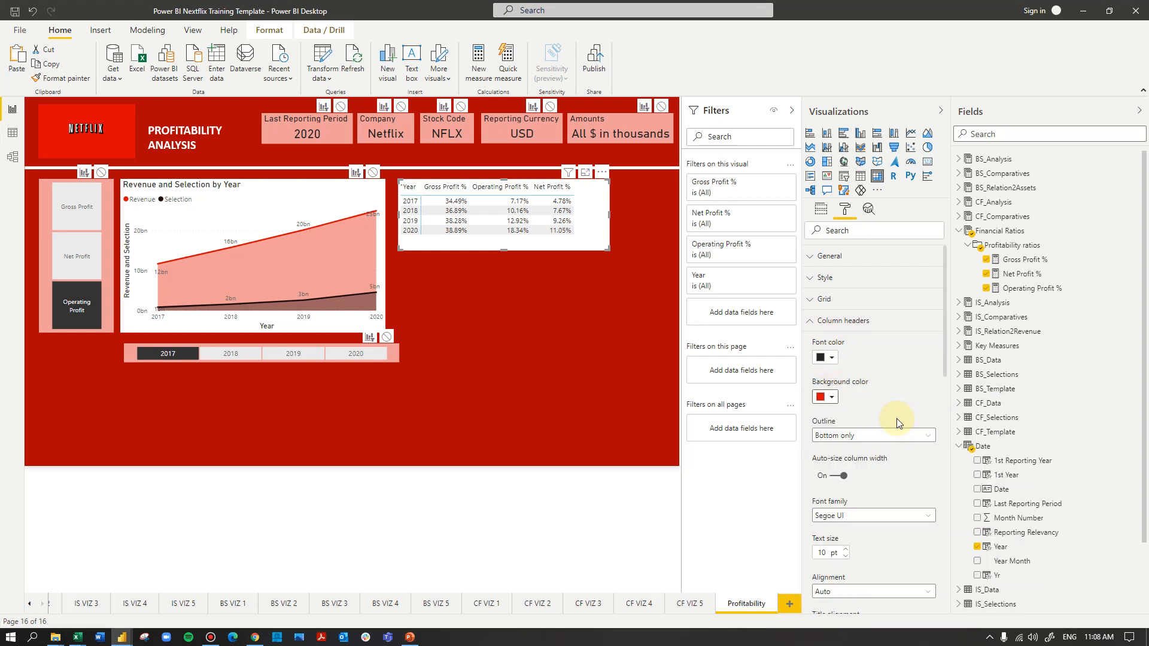
{"action": "left_click", "coordinate": [828, 364]}
{"action": "left_click", "coordinate": [836, 382]}
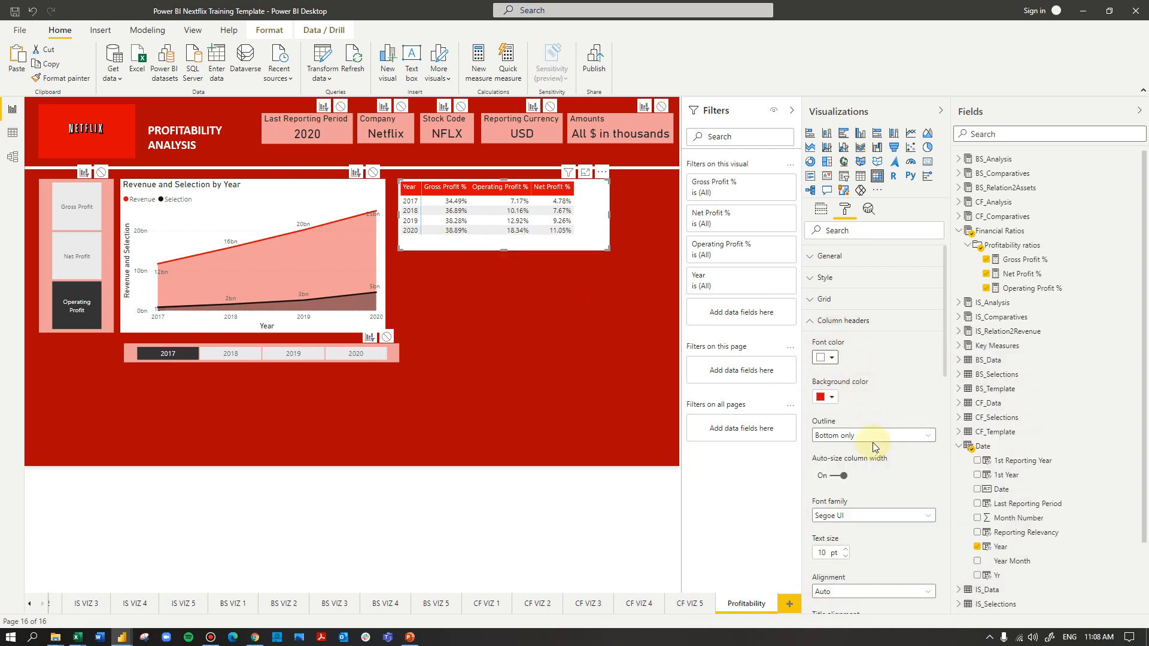
Set the background of the matrix's row headers to light gray
{"action": "left_click", "coordinate": [833, 320]}
{"action": "left_click", "coordinate": [834, 342]}
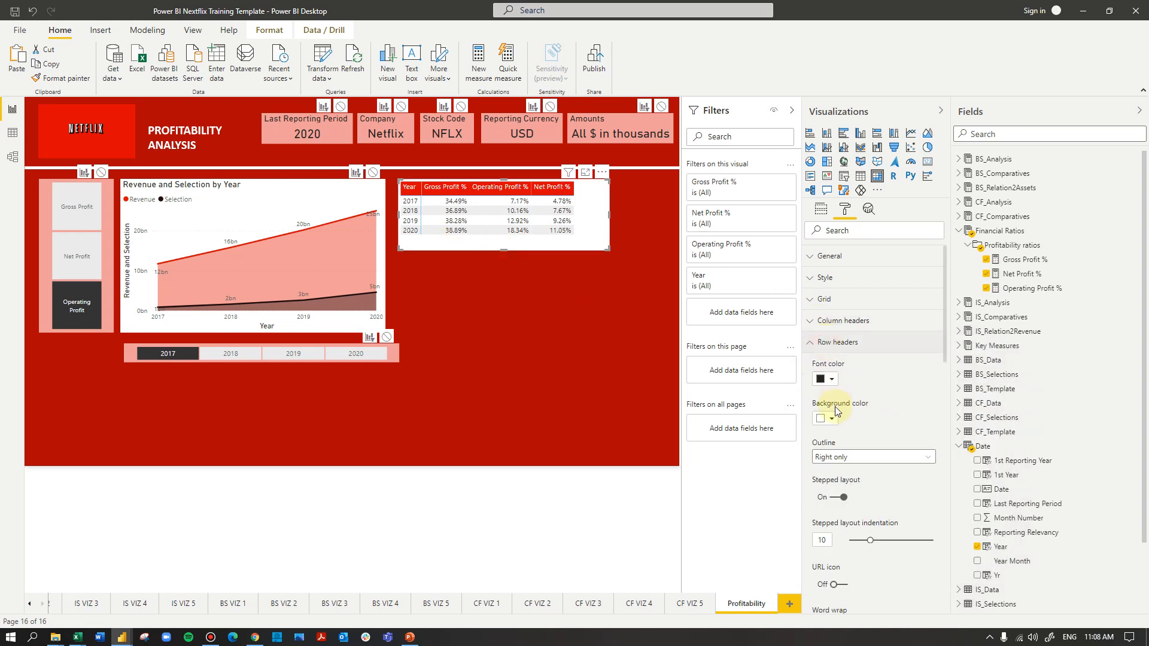
{"action": "left_click", "coordinate": [831, 419]}
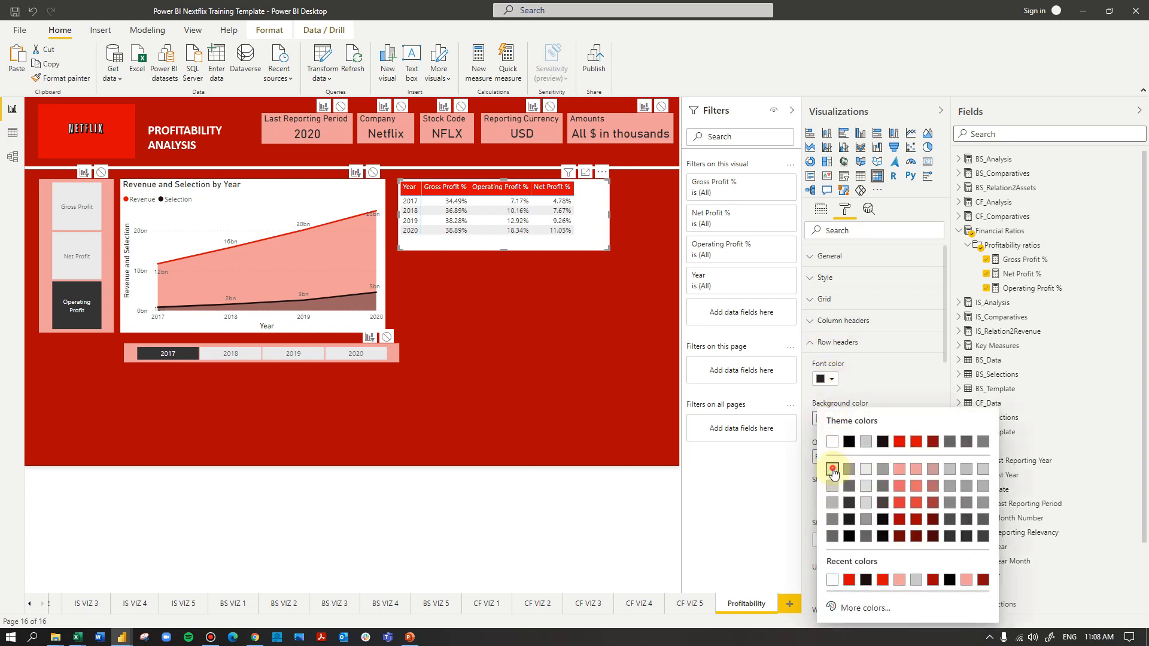
{"action": "left_click", "coordinate": [832, 470]}
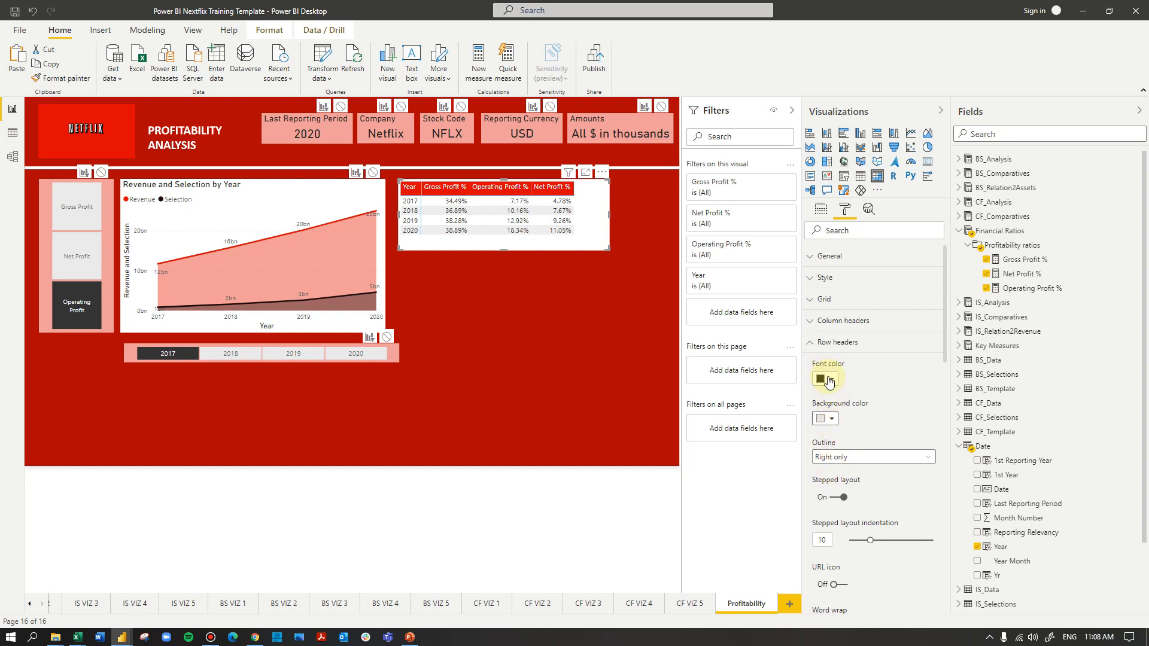
Apply the Bold header style to the matrix and set the column headers' background to theme red
{"action": "left_click", "coordinate": [836, 278]}
{"action": "left_click", "coordinate": [851, 314]}
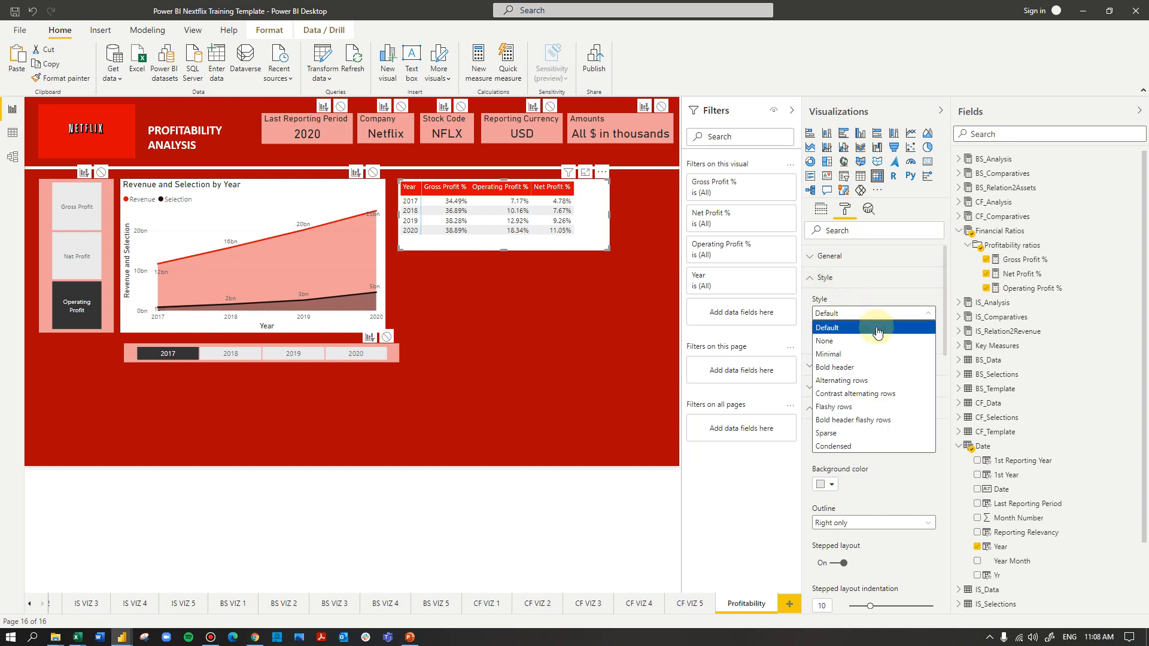
{"action": "left_click", "coordinate": [853, 368]}
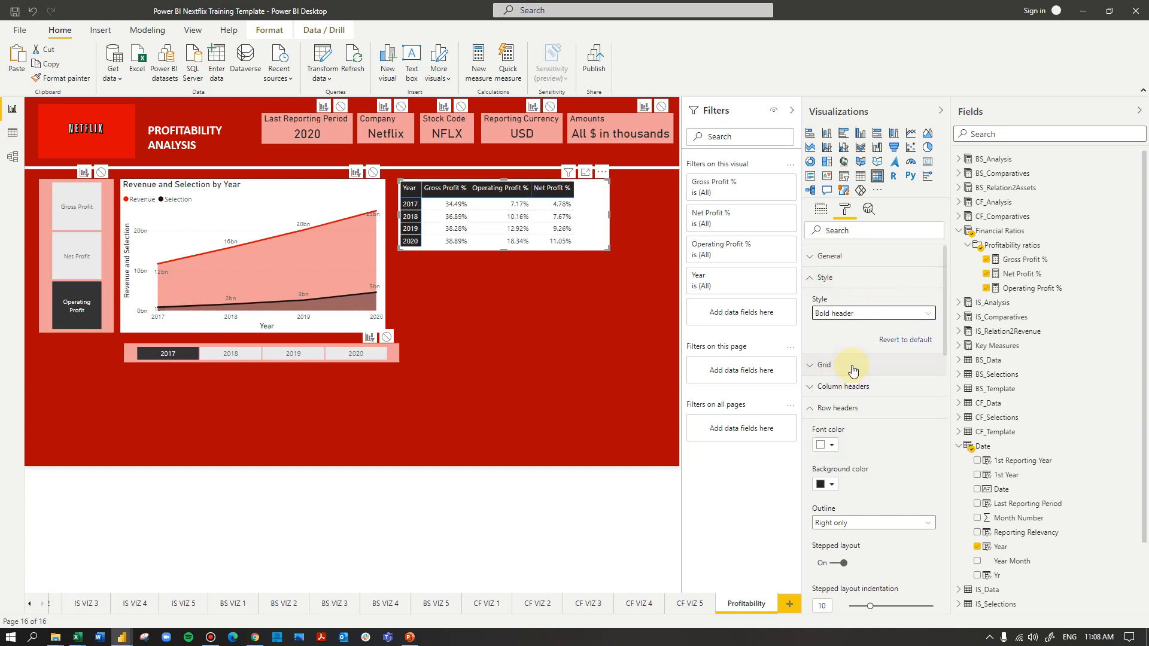
{"action": "left_click", "coordinate": [819, 387]}
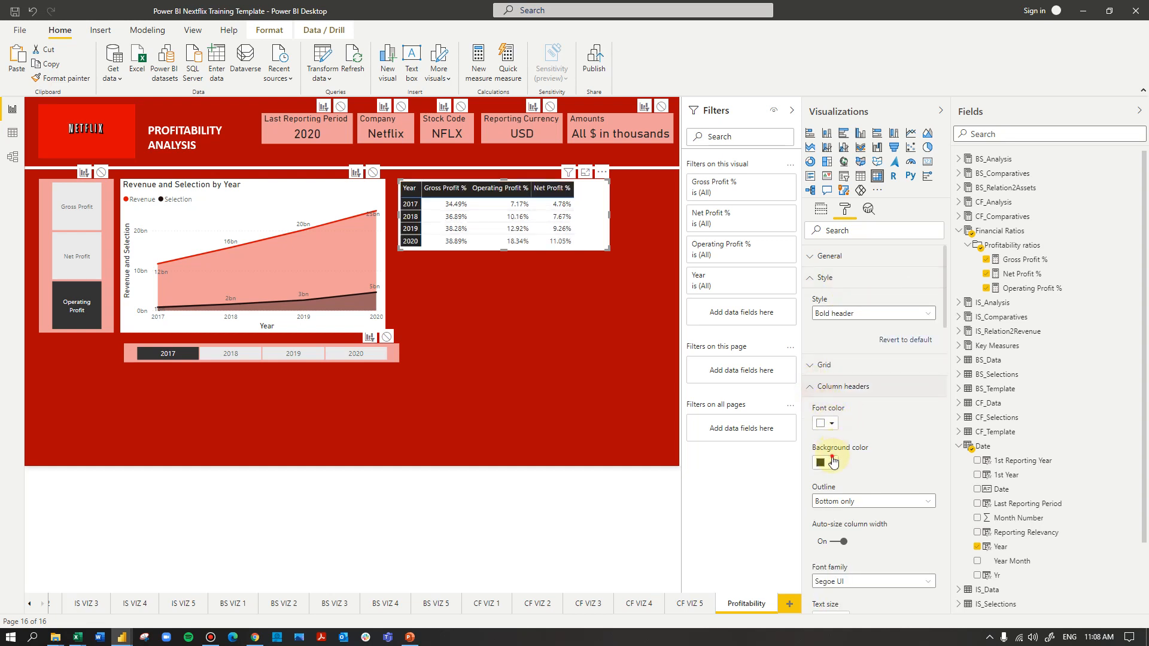
{"action": "left_click", "coordinate": [833, 462]}
{"action": "left_click", "coordinate": [900, 271]}
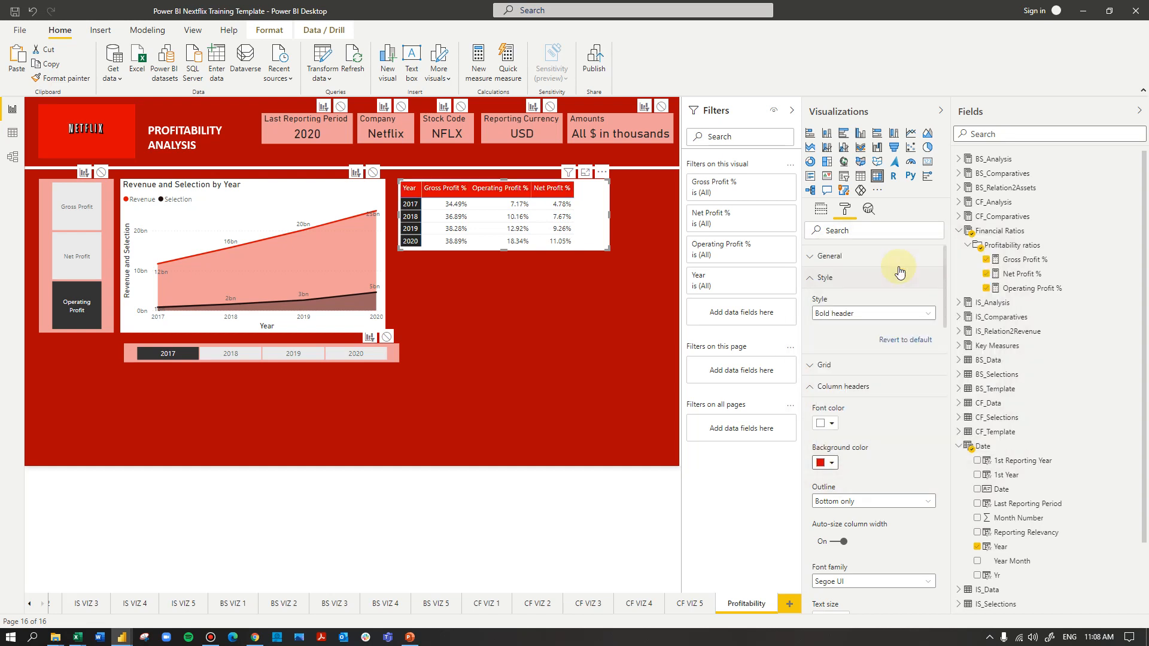
{"action": "scroll", "coordinate": [857, 425], "scroll_direction": "down", "scroll_amount": 3}
{"action": "scroll", "coordinate": [847, 499], "scroll_direction": "down", "scroll_amount": 7}
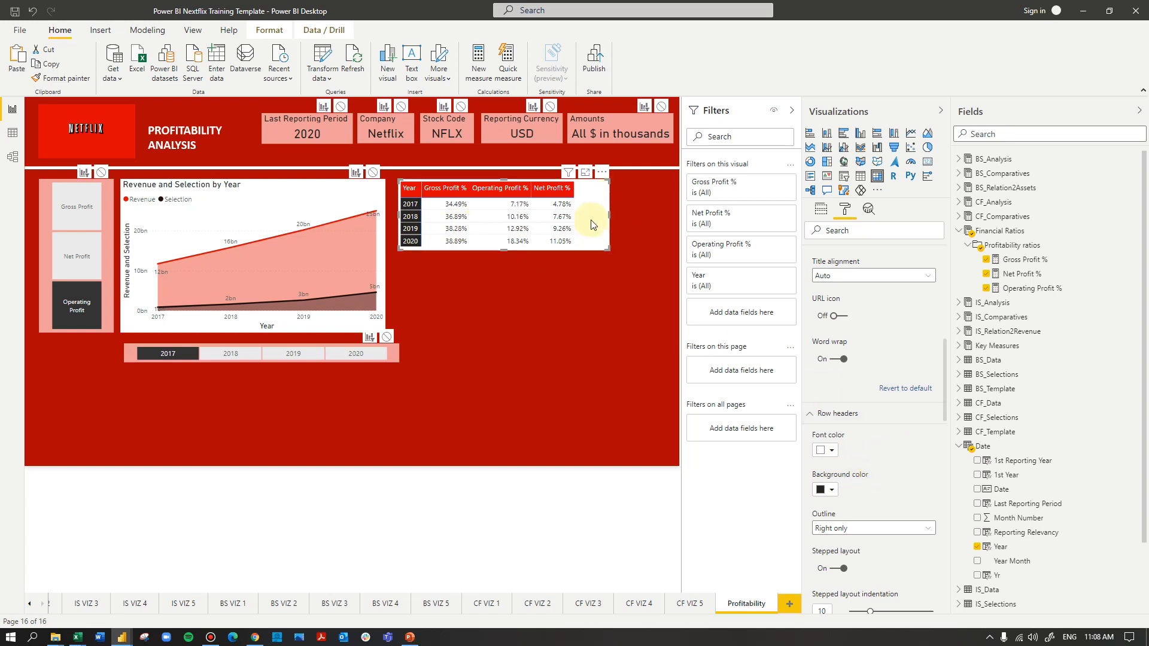
Move the year slicer from under the area chart to directly below the matrix, aligned with its starting edge
{"action": "left_click_drag", "start_coordinate": [394, 349], "coordinate": [675, 276]}
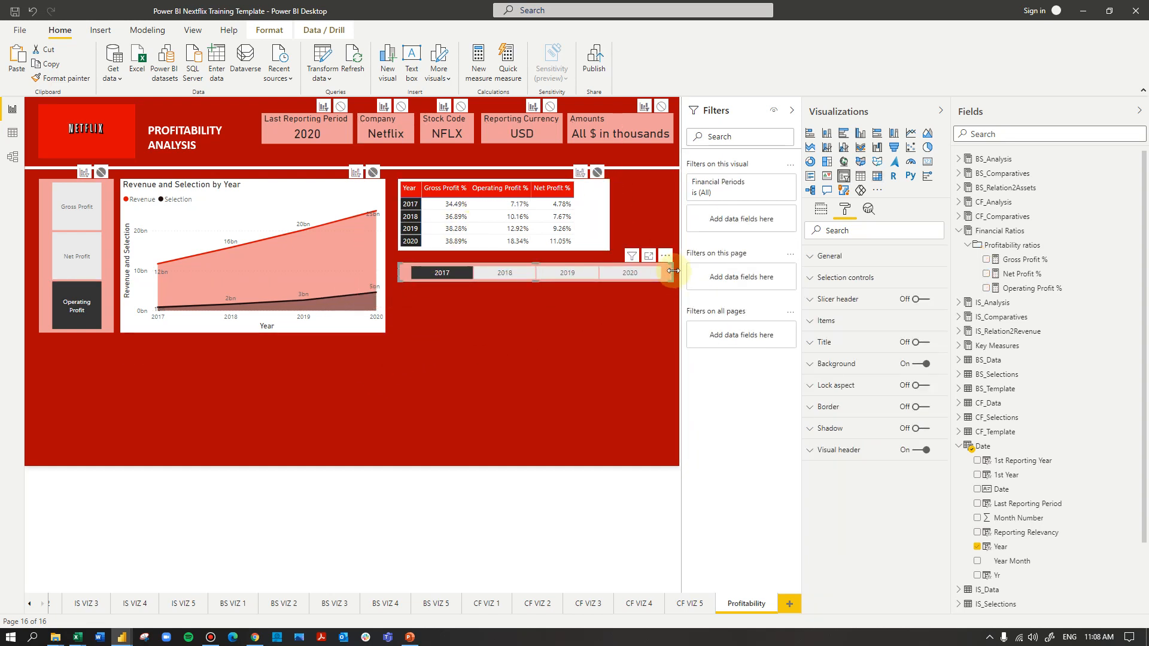
{"action": "left_click", "coordinate": [580, 317]}
{"action": "left_click", "coordinate": [507, 273]}
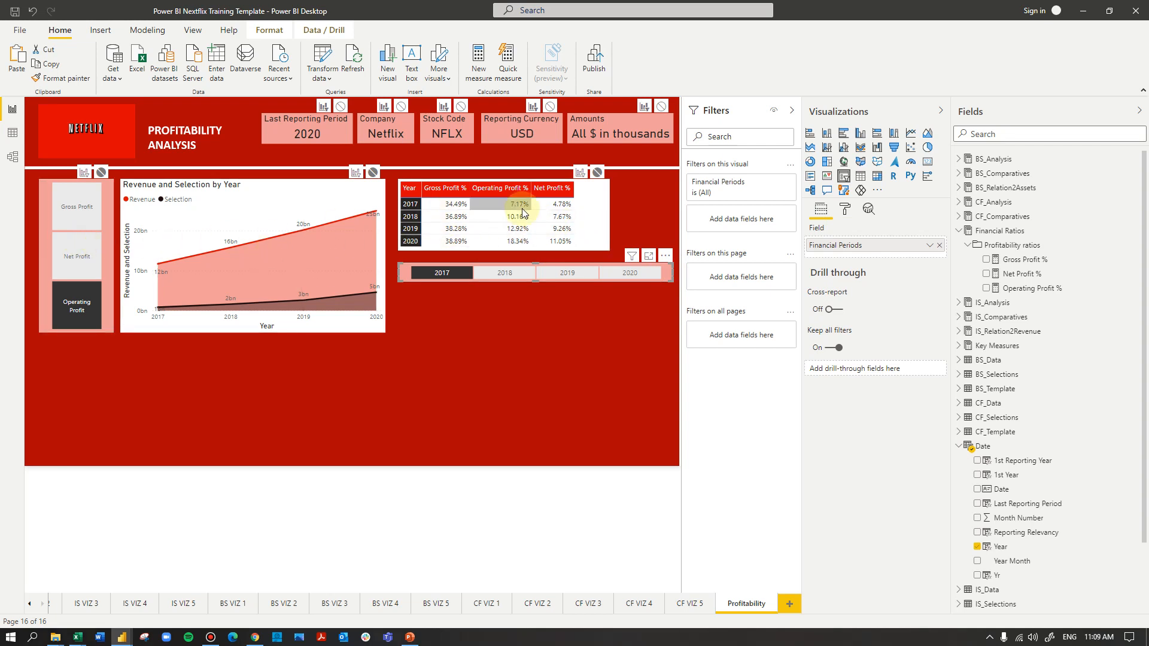
{"action": "left_click", "coordinate": [502, 305]}
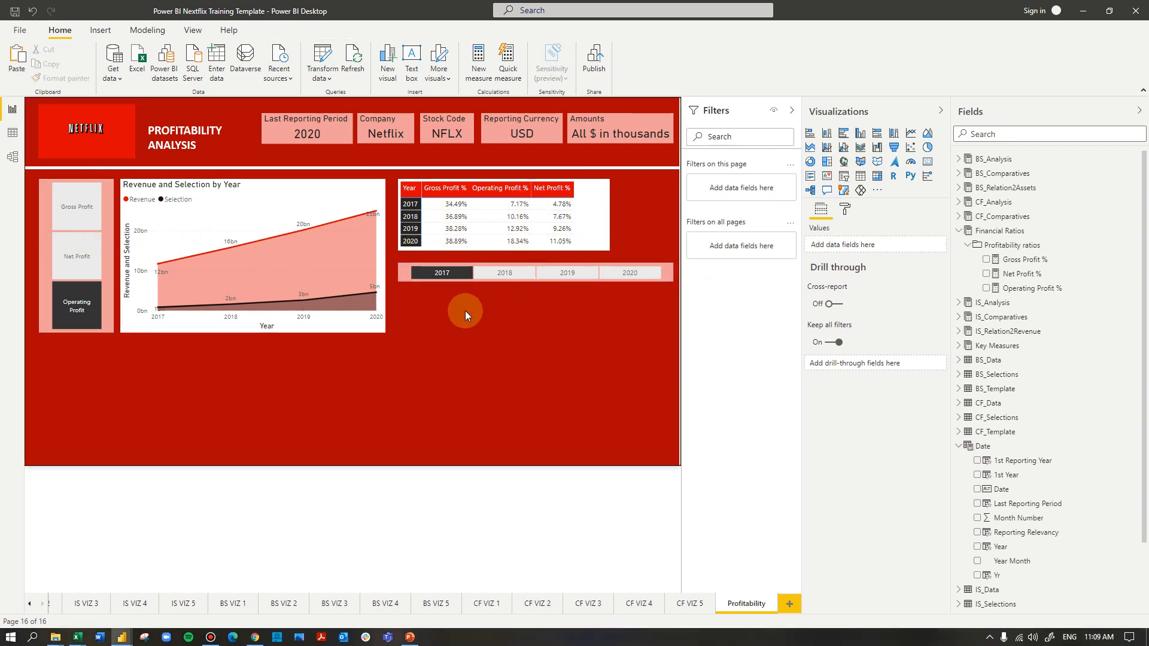
Add a card showing Gross Profit % directly below the year slicer, ending level with the area chart's lower edge
{"action": "left_click", "coordinate": [927, 162]}
{"action": "left_click_drag", "start_coordinate": [102, 389], "coordinate": [464, 343]}
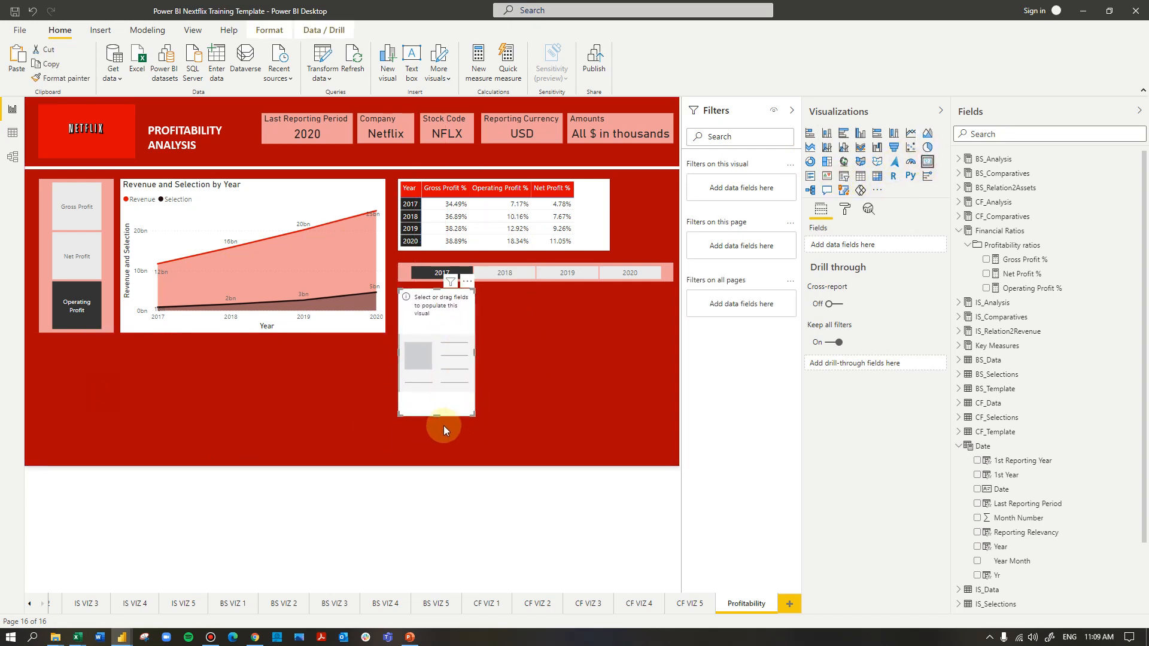
{"action": "left_click_drag", "start_coordinate": [438, 416], "coordinate": [492, 308]}
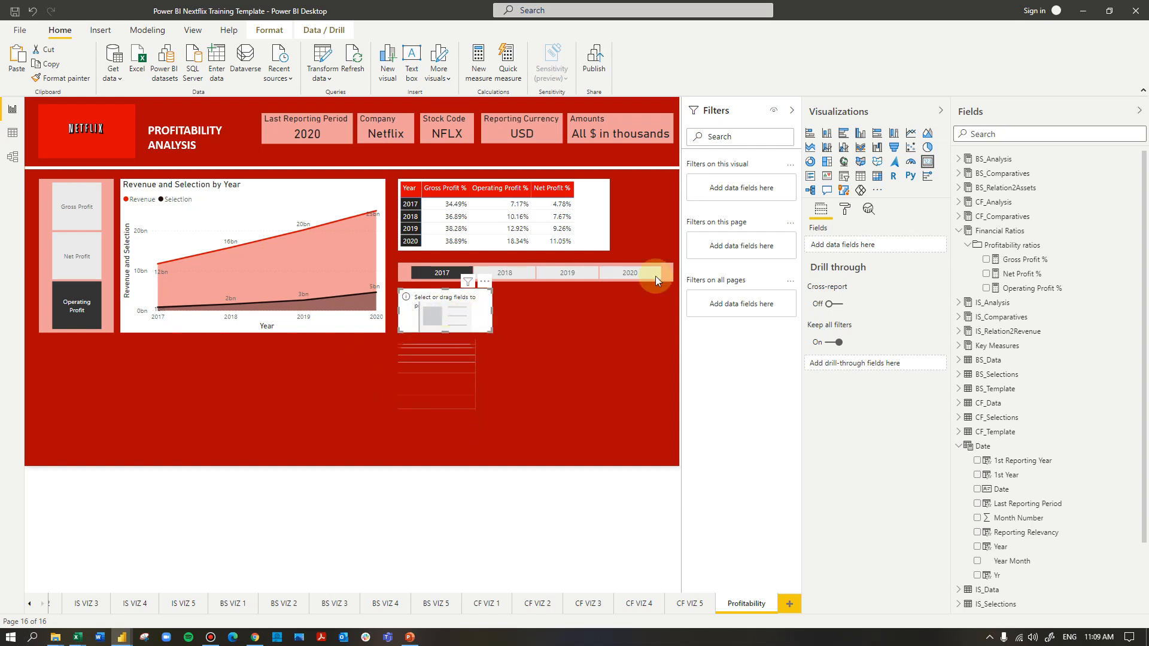
{"action": "left_click_drag", "start_coordinate": [1024, 260], "coordinate": [875, 242]}
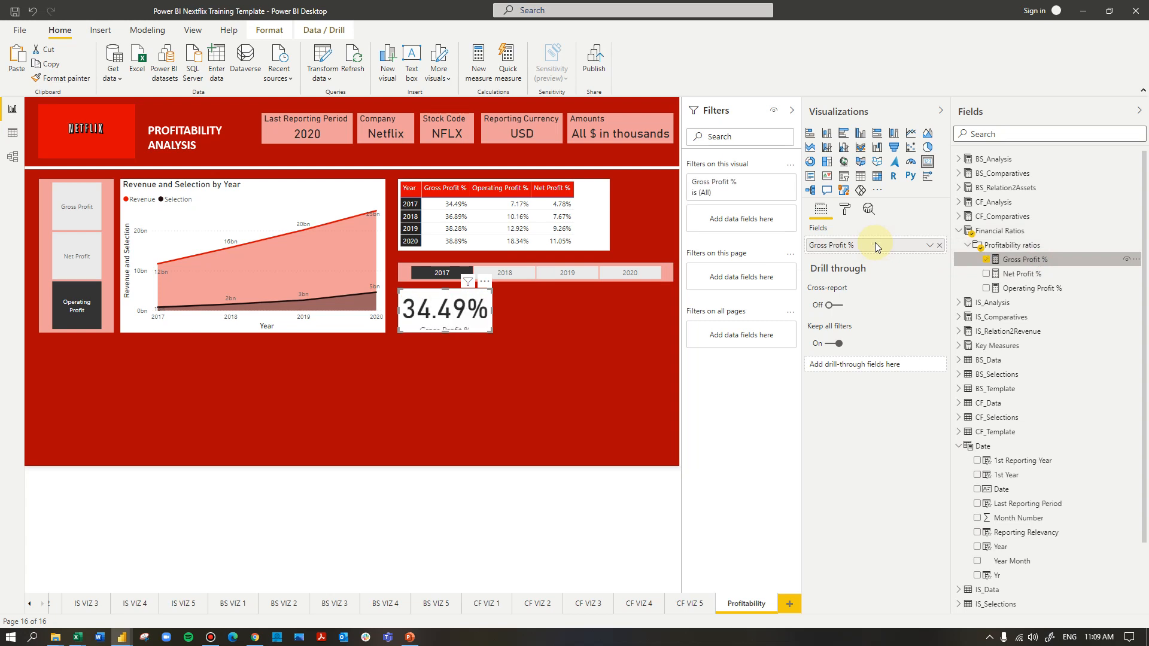
Set the Gross Profit % card's data label text size to 25 pt and its background to light red
{"action": "left_click", "coordinate": [845, 209]}
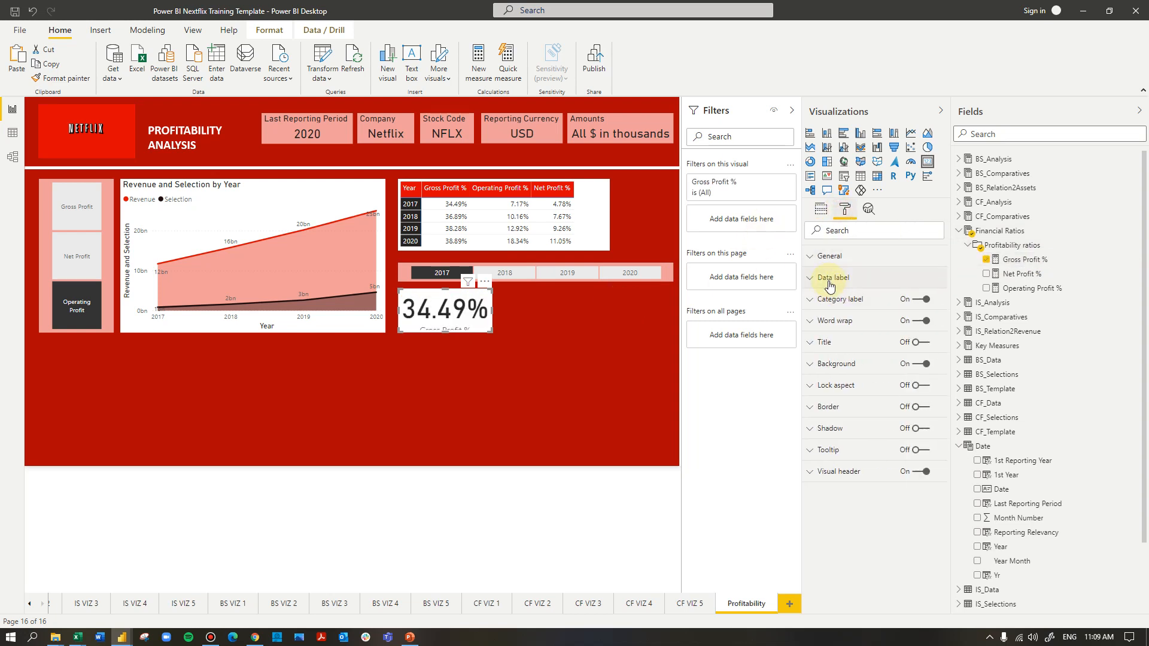
{"action": "left_click", "coordinate": [831, 277]}
{"action": "left_click", "coordinate": [819, 430]}
{"action": "double_click", "coordinate": [817, 430]}
{"action": "type", "text": "25"}
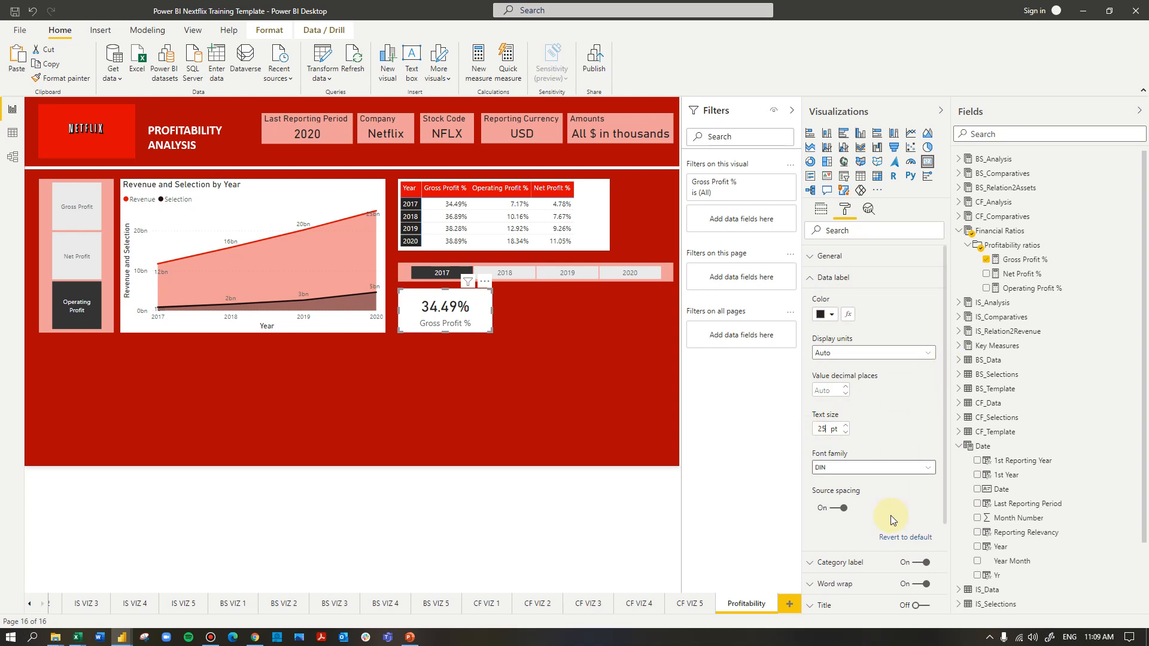
{"action": "scroll", "coordinate": [850, 512], "scroll_direction": "down", "scroll_amount": 2}
{"action": "left_click", "coordinate": [838, 502]}
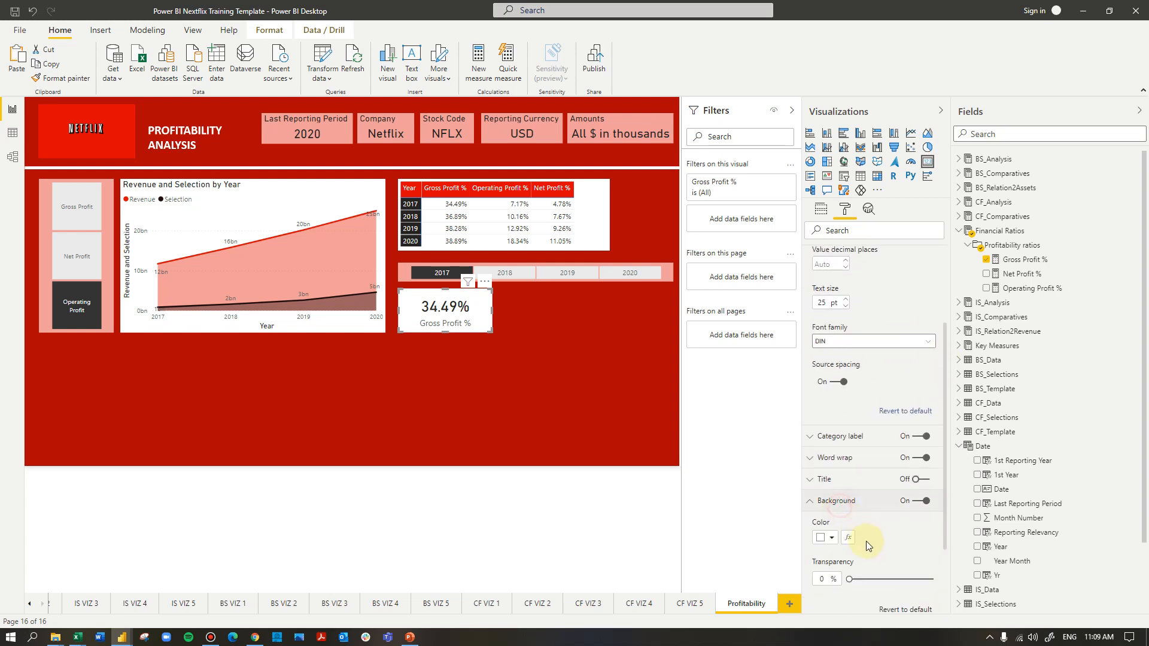
{"action": "left_click", "coordinate": [828, 539]}
{"action": "left_click", "coordinate": [915, 370]}
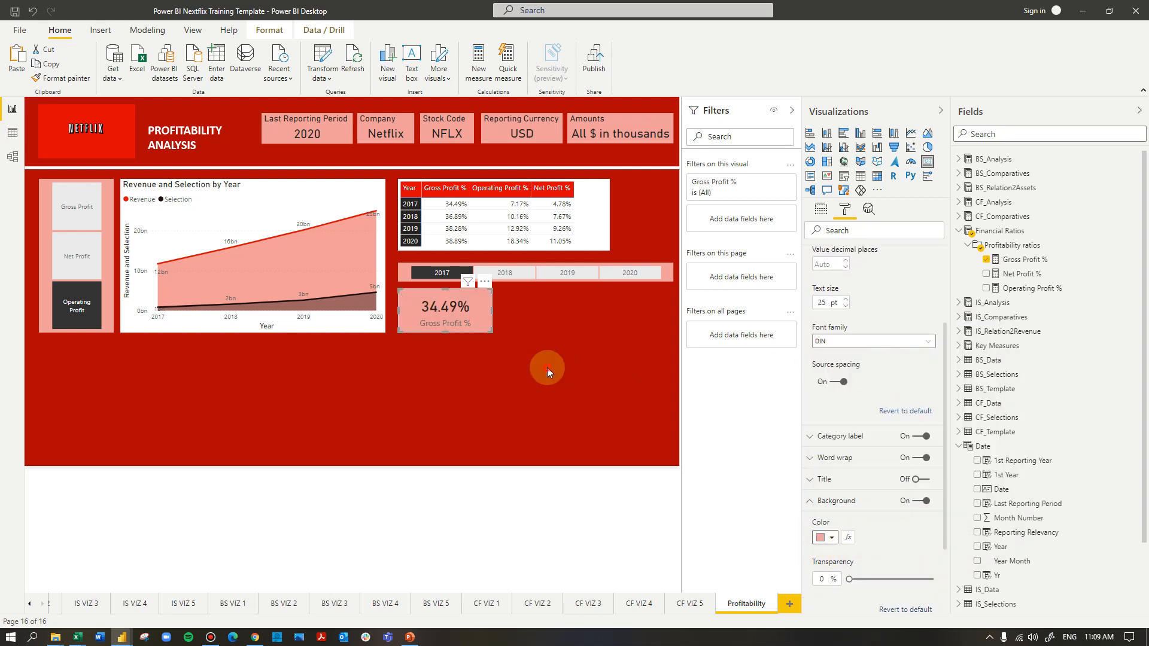
{"action": "left_click", "coordinate": [546, 367]}
Duplicate the Gross Profit % card twice and line the copies up in a row beside the original
{"action": "left_click", "coordinate": [471, 321]}
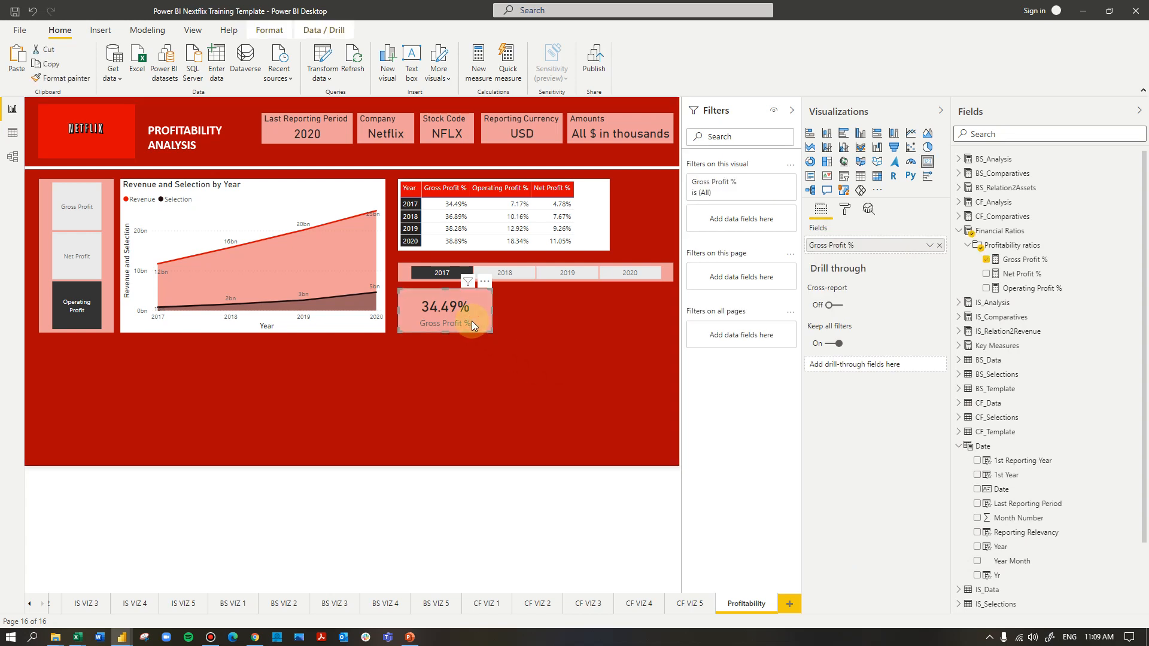
{"action": "key", "text": "ctrl+c"}
{"action": "key", "text": "ctrl+v"}
{"action": "key", "text": "ctrl+v"}
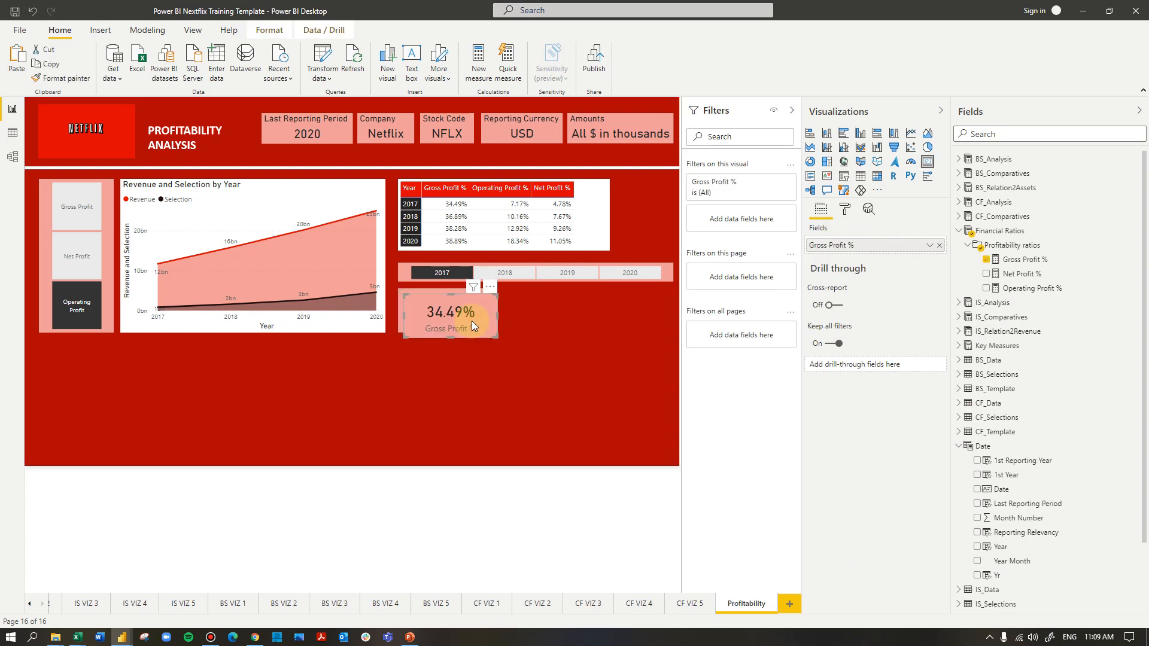
{"action": "left_click_drag", "start_coordinate": [471, 321], "coordinate": [619, 318]}
Narrow the three cards and center the middle one so equal gaps separate them below the year slicer
{"action": "left_click", "coordinate": [449, 318]}
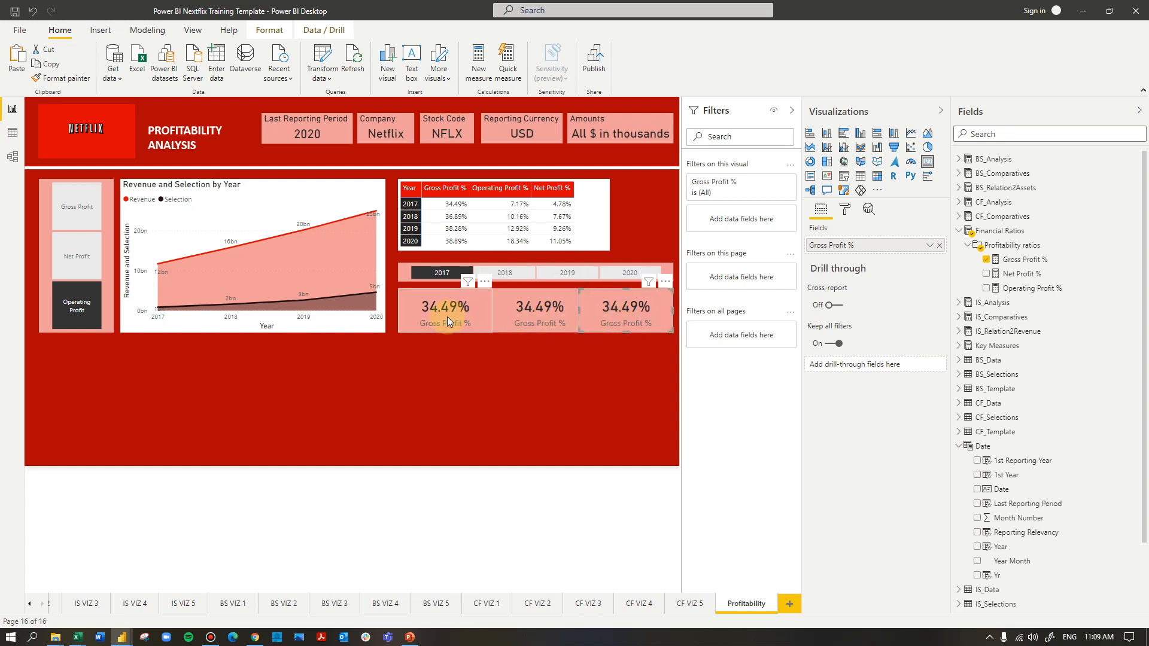
{"action": "left_click_drag", "start_coordinate": [493, 311], "coordinate": [486, 311]}
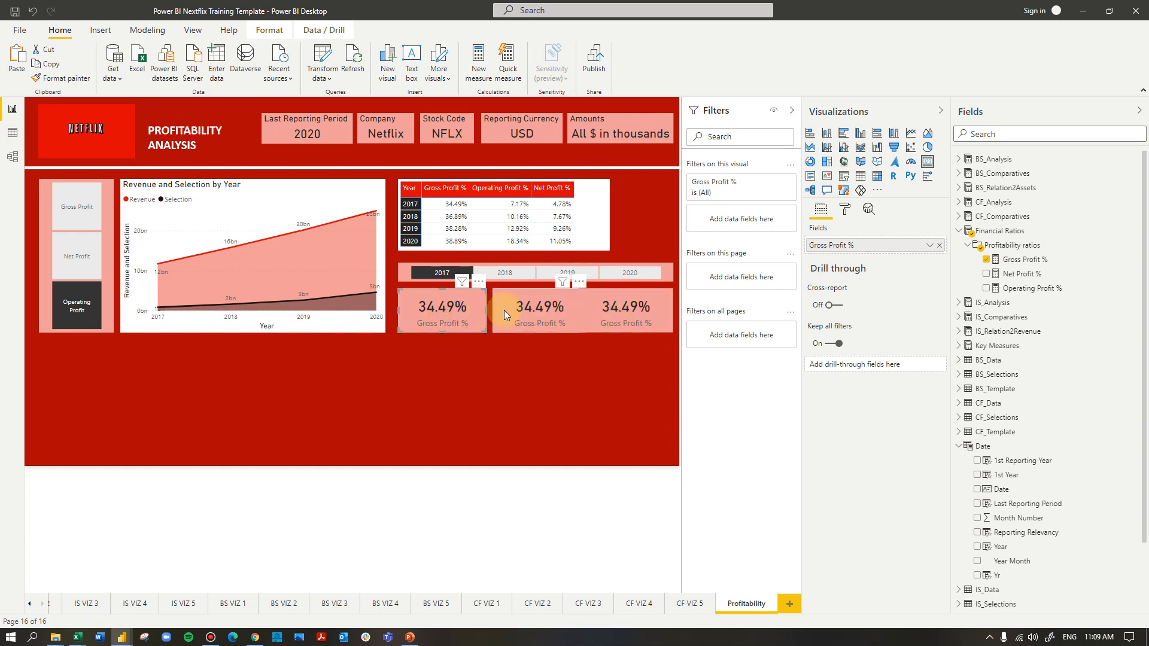
{"action": "left_click", "coordinate": [565, 318]}
{"action": "mouse_move", "coordinate": [587, 311]}
{"action": "left_mouse_down"}
{"action": "mouse_move", "coordinate": [573, 311]}
{"action": "mouse_move", "coordinate": [588, 315]}
{"action": "left_mouse_up"}
{"action": "left_click", "coordinate": [588, 311]}
{"action": "left_click_drag", "start_coordinate": [542, 317], "coordinate": [545, 317]}
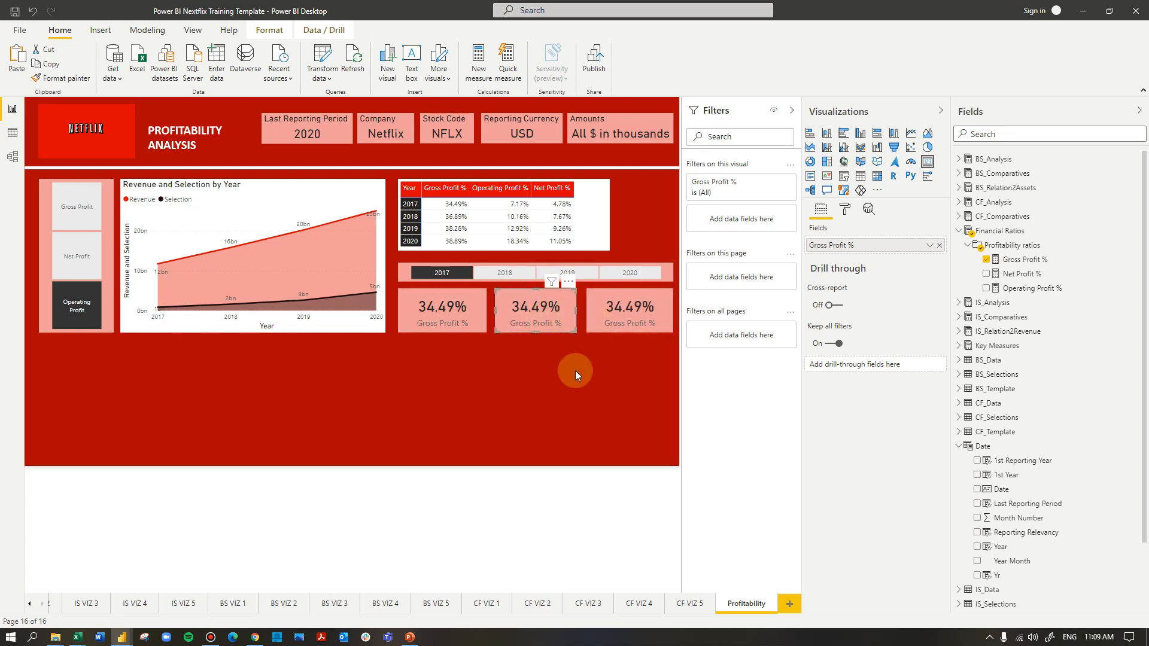
Switch the middle card's field to Operating Profit % and the third card's field to Net Profit %
{"action": "left_click", "coordinate": [575, 370]}
{"action": "left_click", "coordinate": [545, 306]}
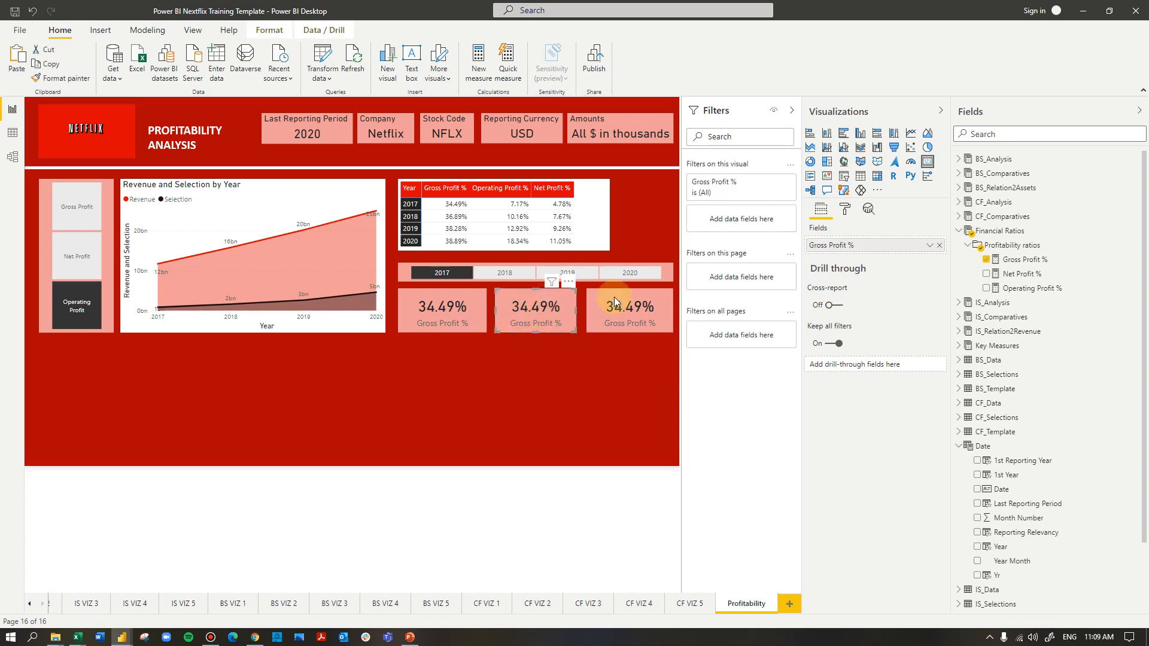
{"action": "left_click_drag", "start_coordinate": [1027, 287], "coordinate": [873, 249]}
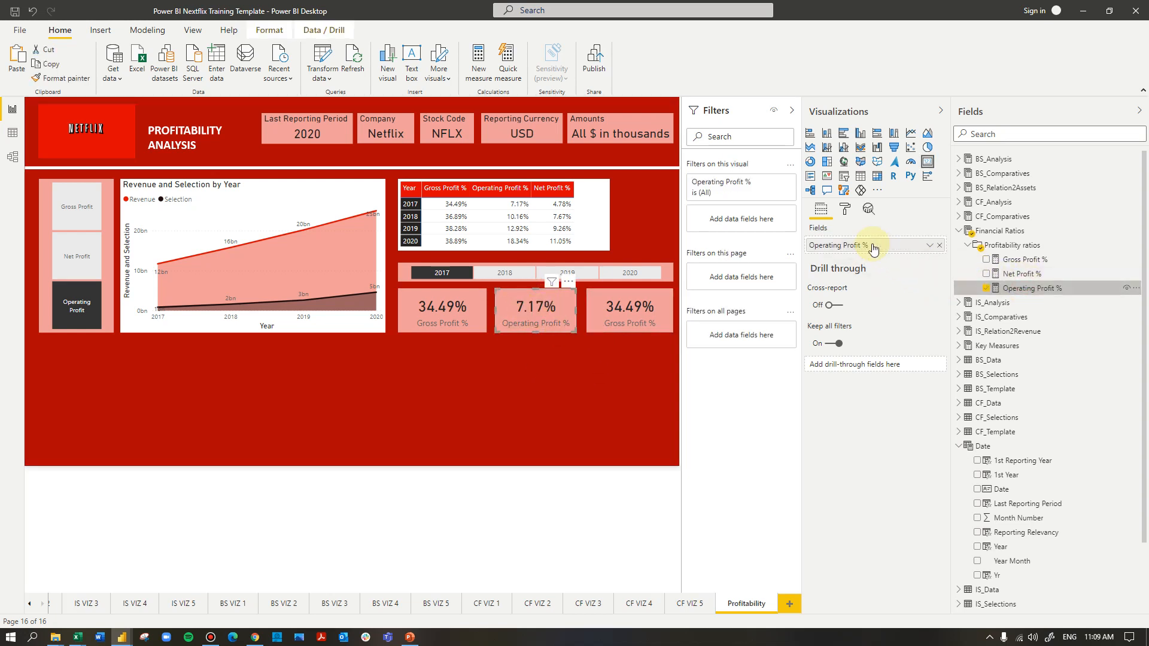
{"action": "left_click", "coordinate": [636, 314]}
{"action": "left_click_drag", "start_coordinate": [1030, 276], "coordinate": [873, 246]}
Set the Operating Profit % card's background to the brighter red #e23636, Theme color 3, 20% lighter
{"action": "left_click", "coordinate": [506, 311]}
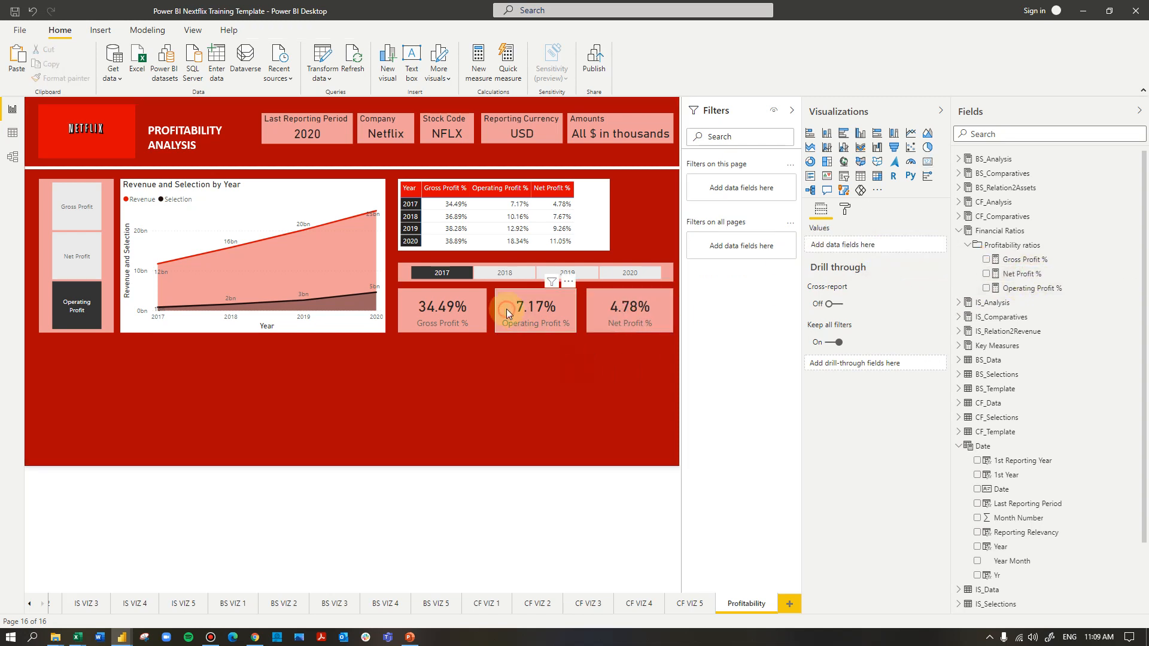
{"action": "left_click", "coordinate": [845, 209]}
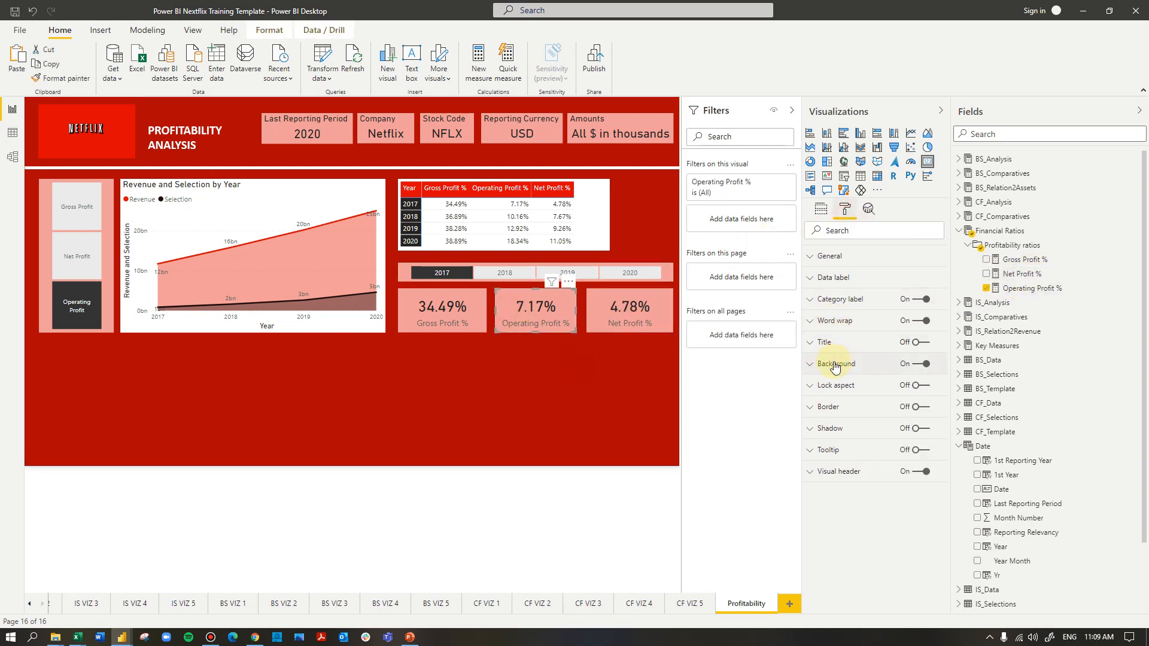
{"action": "left_click", "coordinate": [832, 278]}
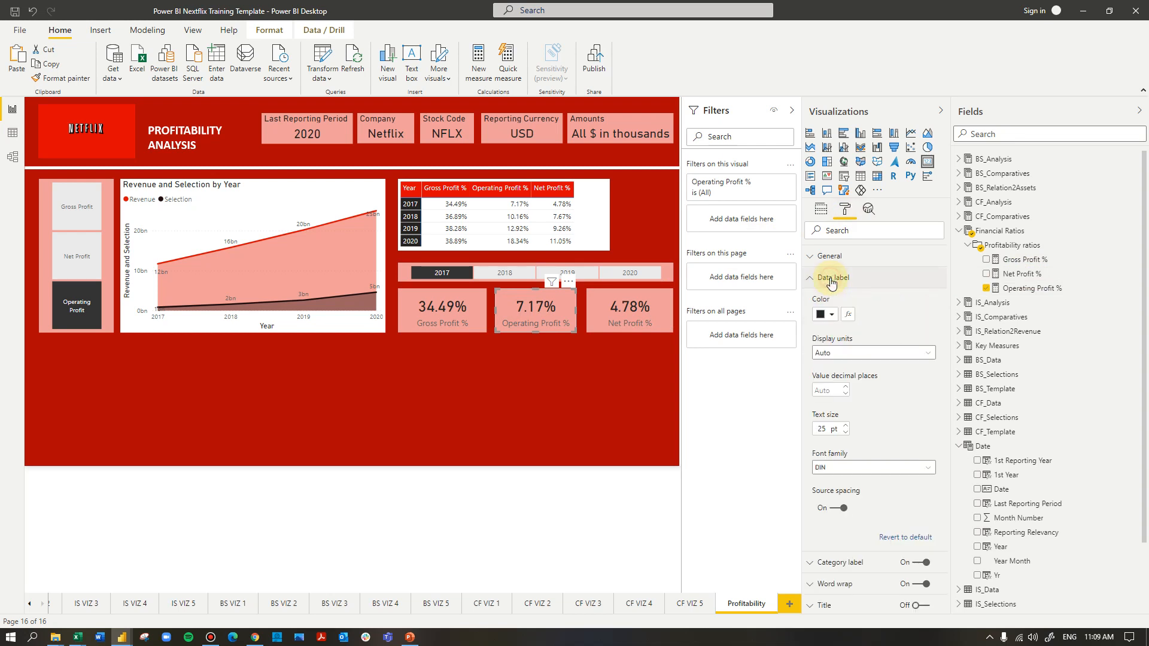
{"action": "left_click", "coordinate": [829, 280]}
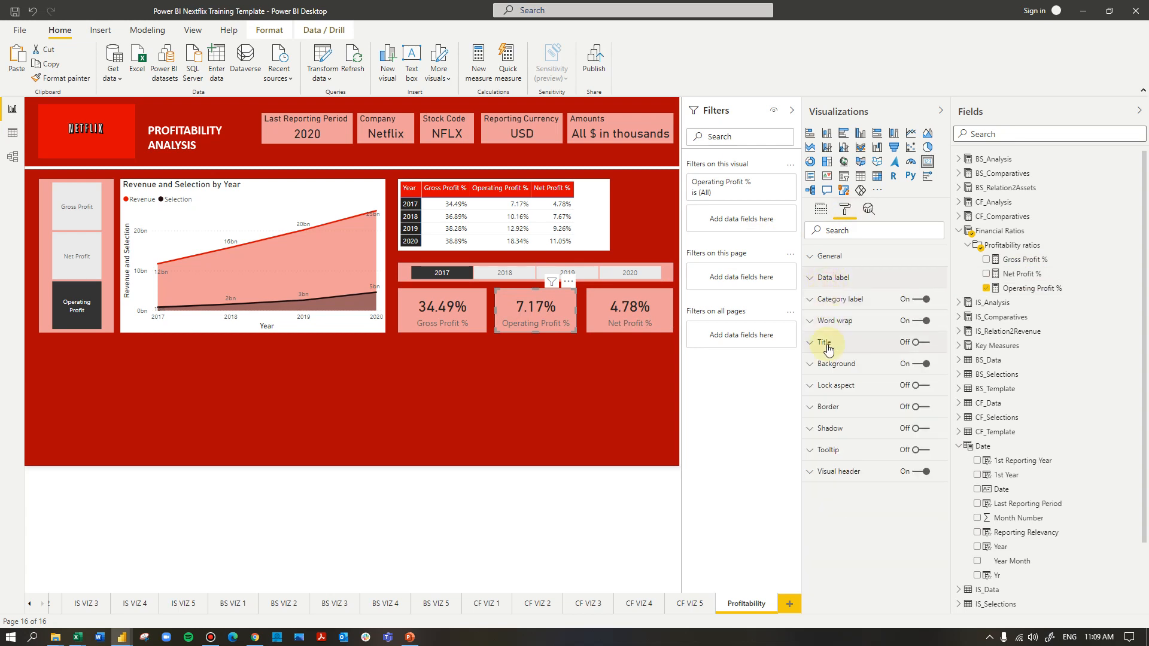
{"action": "left_click", "coordinate": [837, 364]}
{"action": "left_click", "coordinate": [838, 401]}
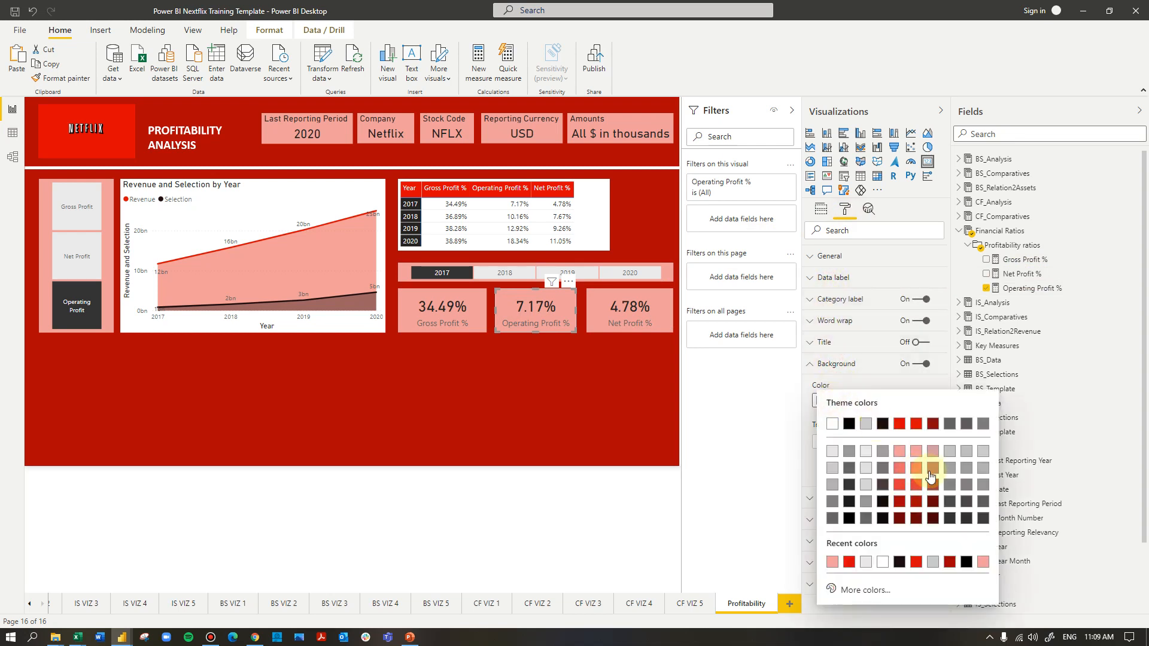
{"action": "left_click", "coordinate": [933, 424]}
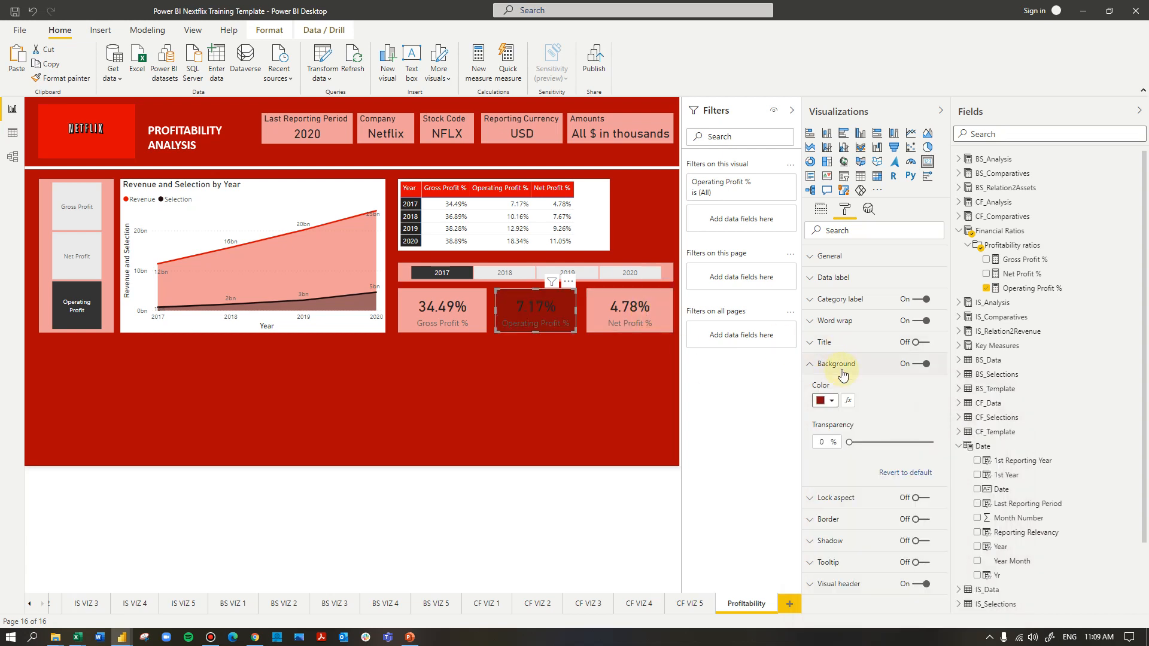
{"action": "left_click", "coordinate": [830, 400]}
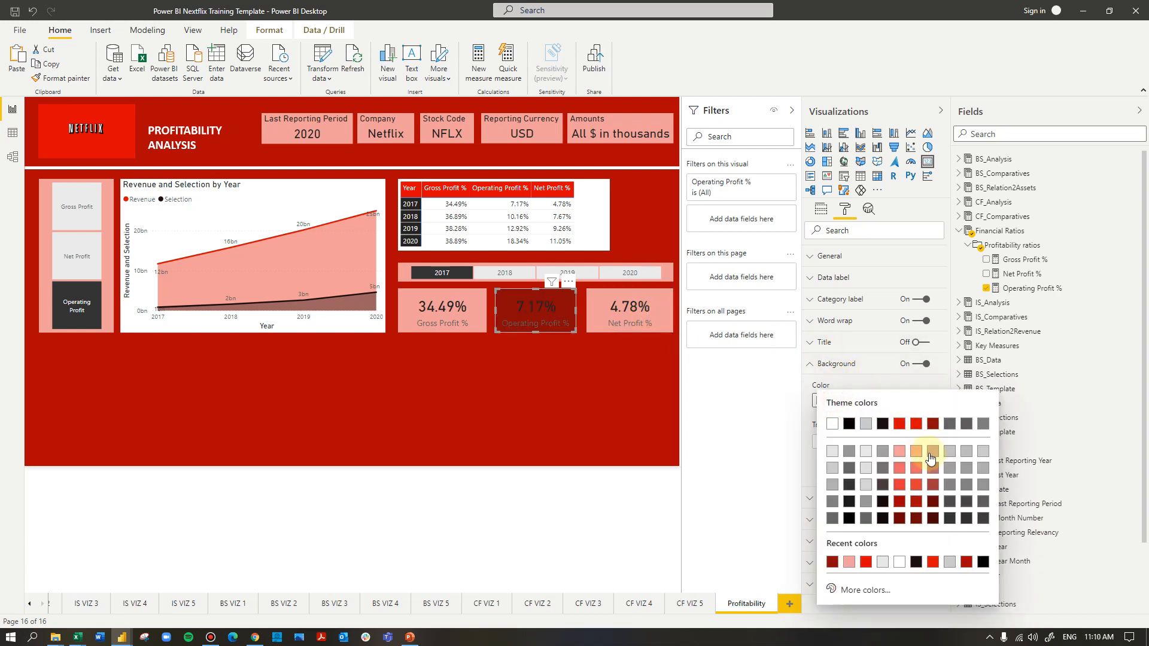
{"action": "left_click", "coordinate": [900, 484]}
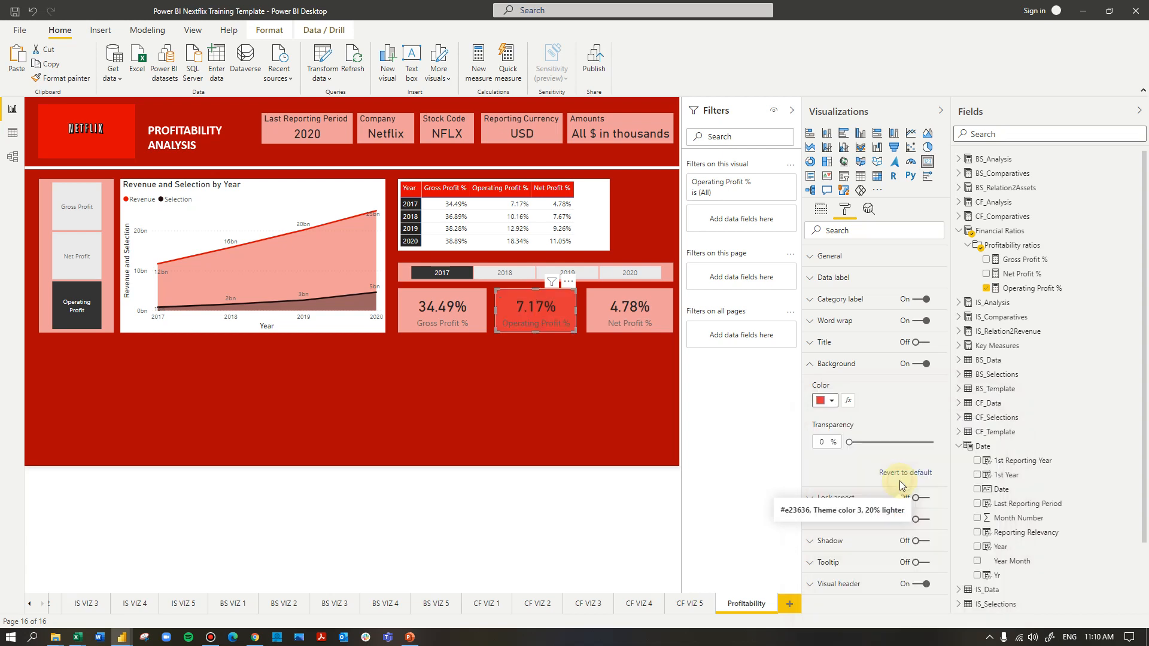
Set the Net Profit % card's background color to gray
{"action": "left_click", "coordinate": [652, 317]}
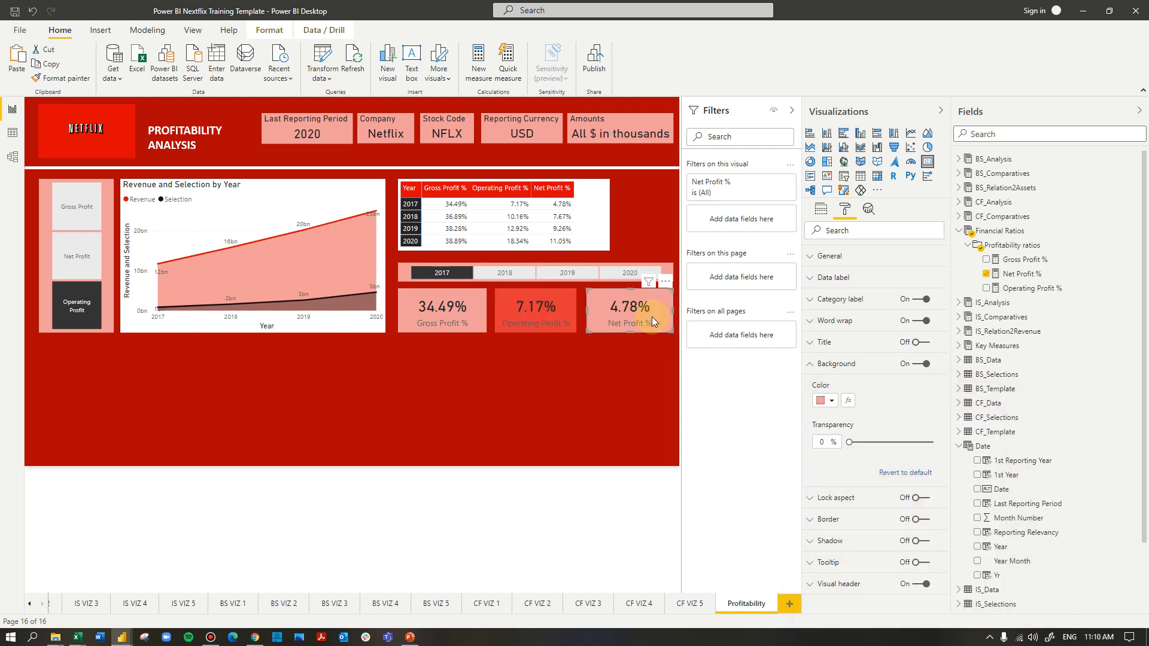
{"action": "left_click", "coordinate": [831, 399]}
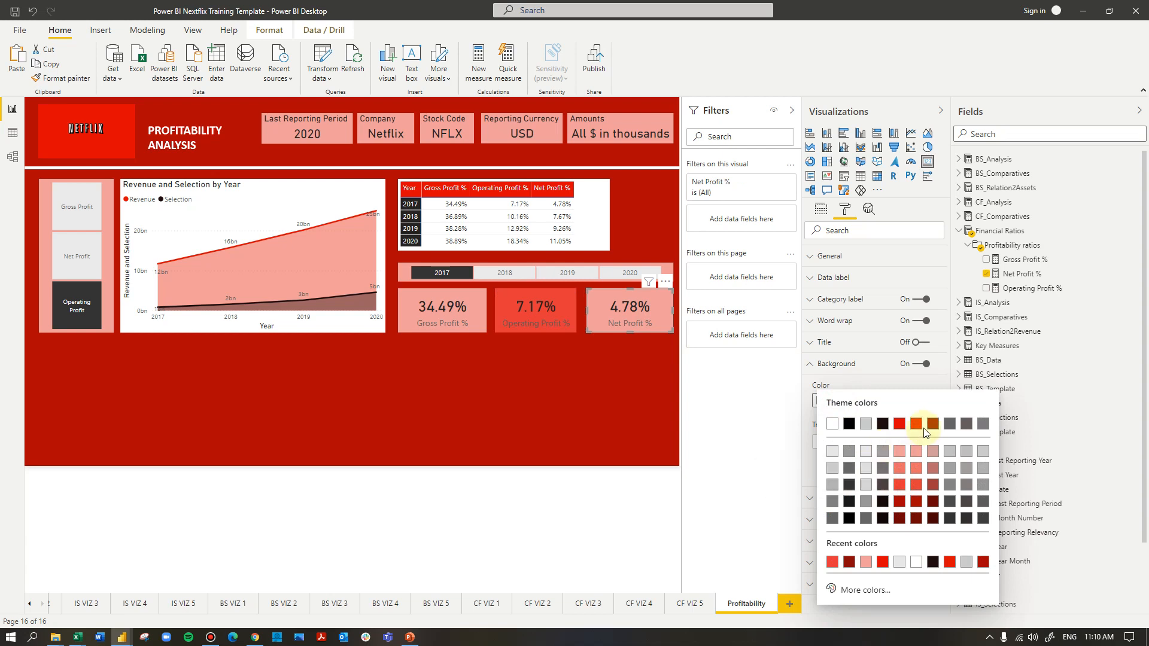
{"action": "left_click", "coordinate": [879, 458]}
{"action": "left_click", "coordinate": [537, 401]}
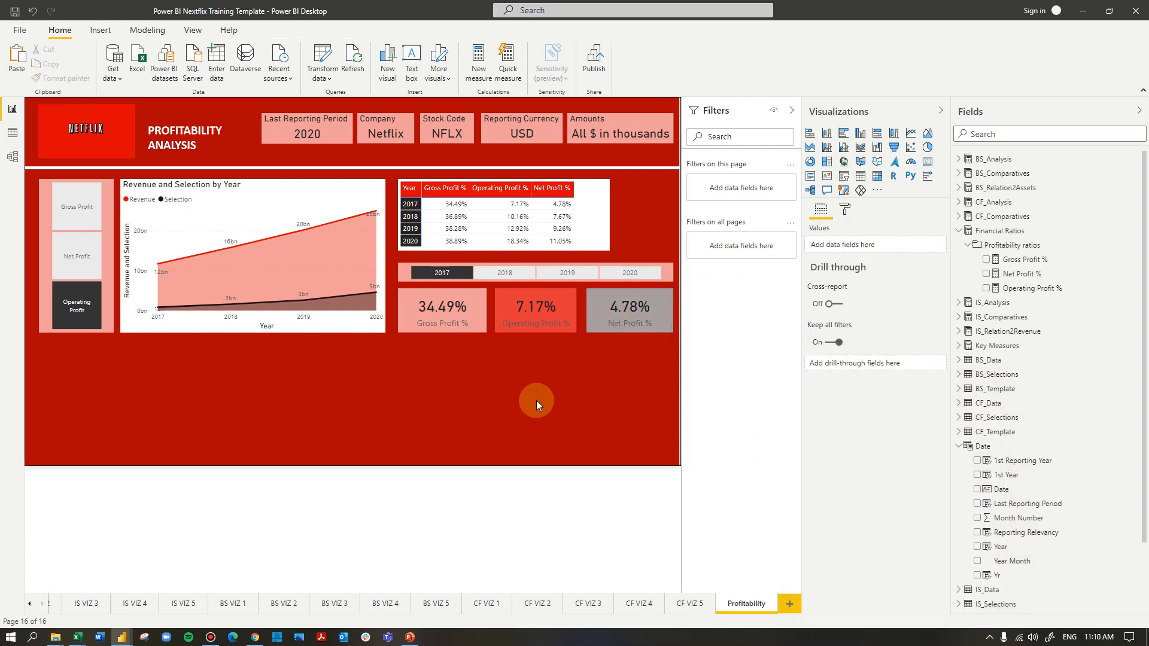
Run the year slicer through 2018 and 2019 to test the ratio cards, ending on 2020
{"action": "left_click", "coordinate": [507, 272]}
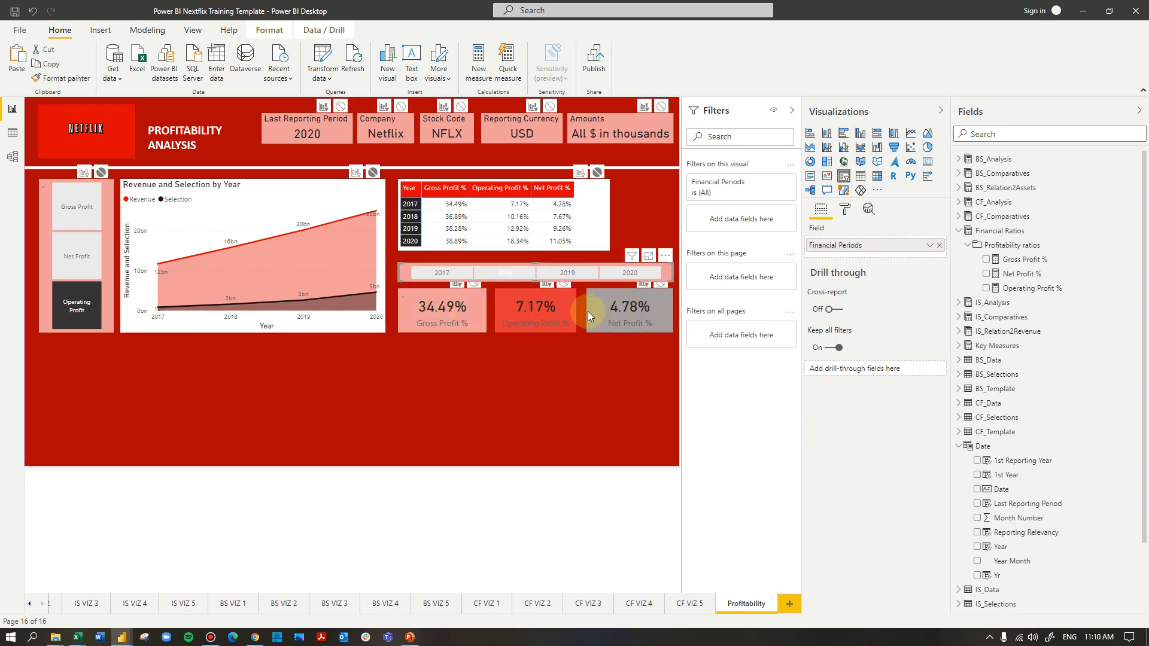
{"action": "left_click", "coordinate": [568, 273]}
{"action": "left_click", "coordinate": [621, 272]}
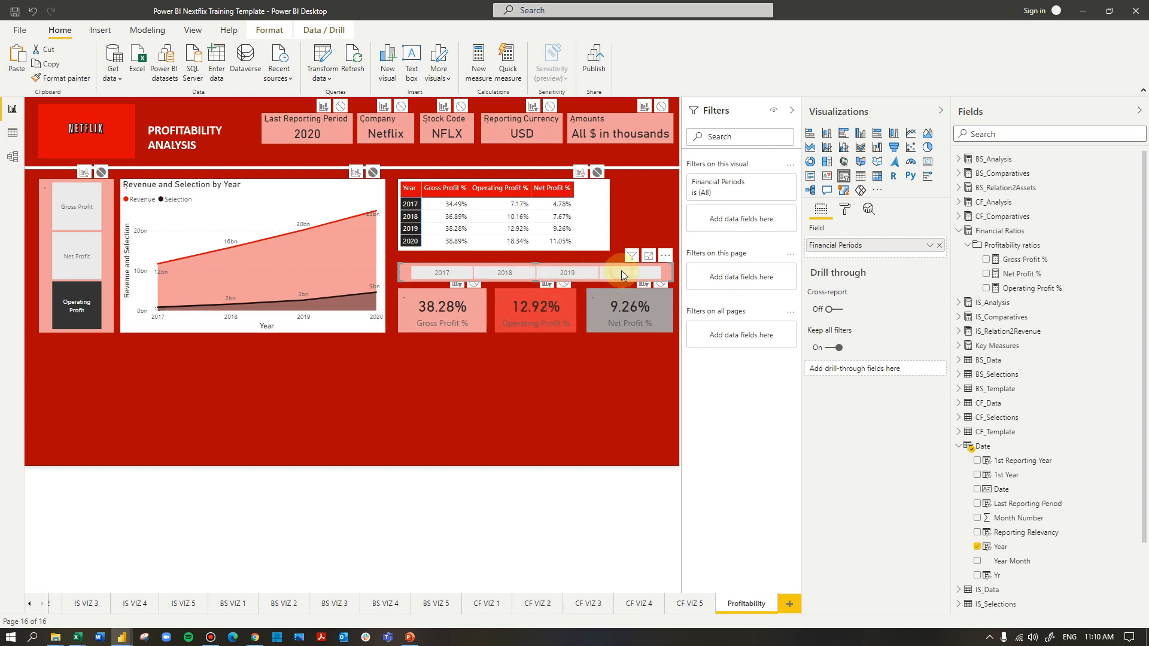
{"action": "left_click", "coordinate": [580, 405]}
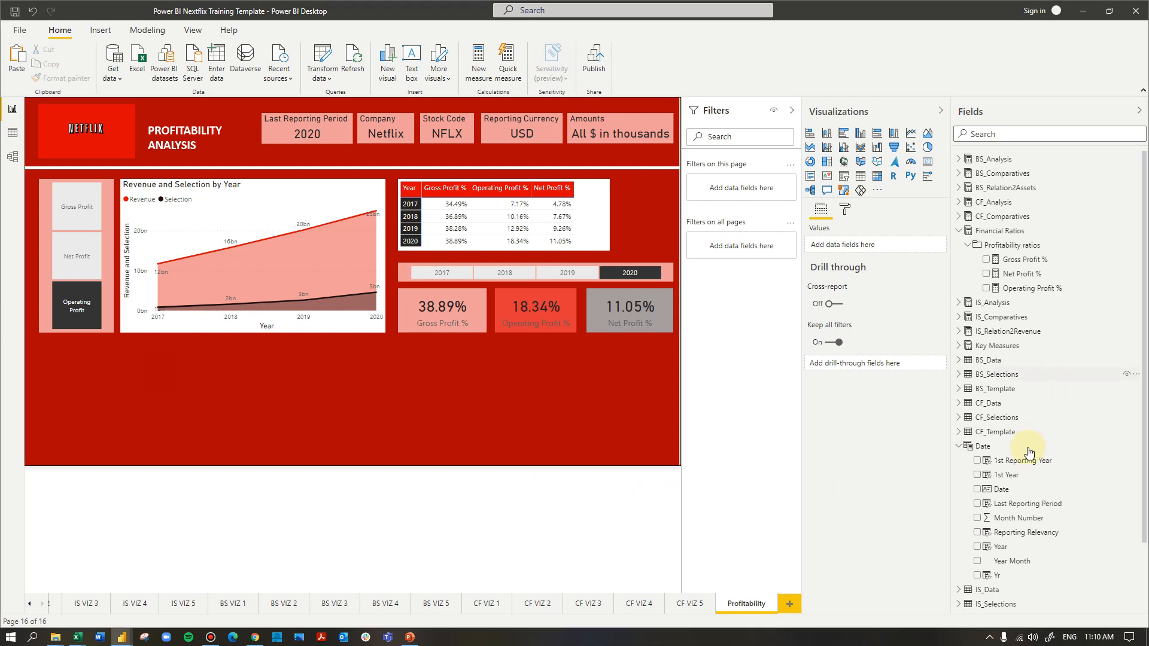
Start a manually entered data table and name it Profitability Slicer 2
{"action": "left_click", "coordinate": [959, 447]}
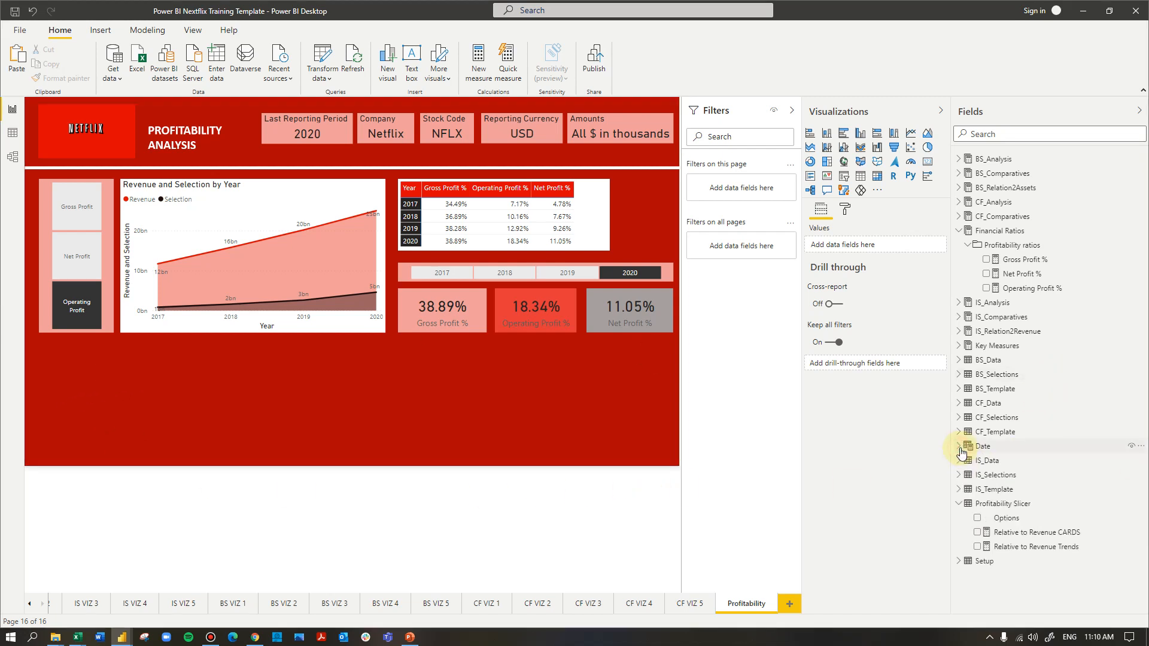
{"action": "left_click", "coordinate": [959, 505]}
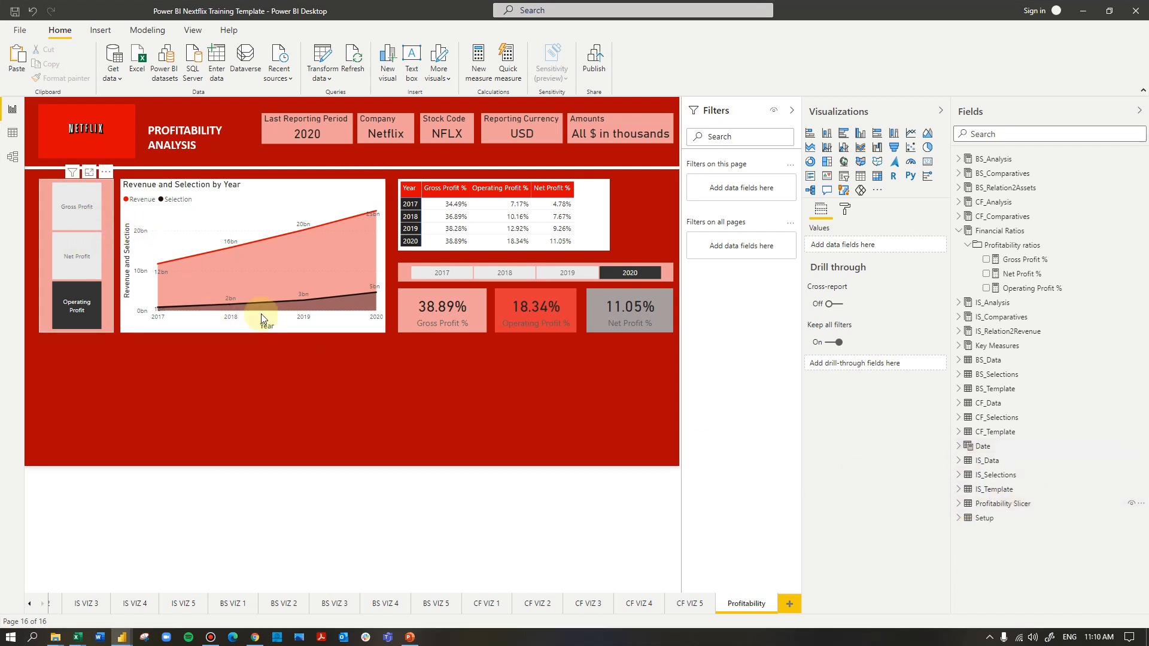
{"action": "left_click", "coordinate": [959, 504]}
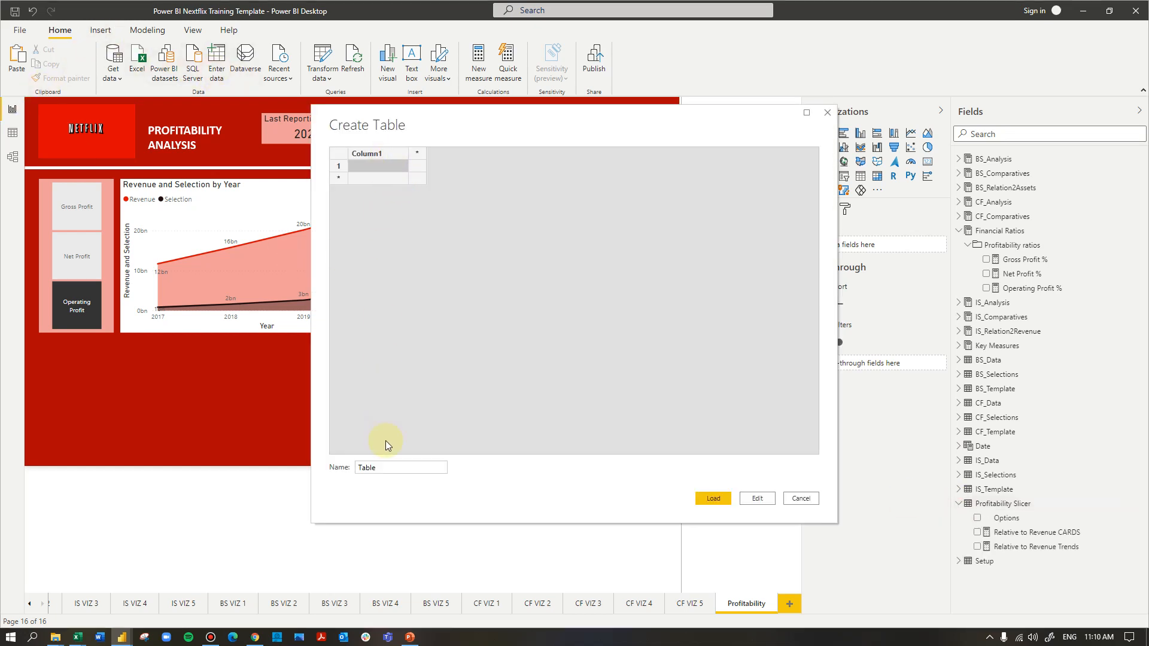
{"action": "left_click", "coordinate": [356, 468]}
{"action": "type", "text": "Profitability Slicer 2"}
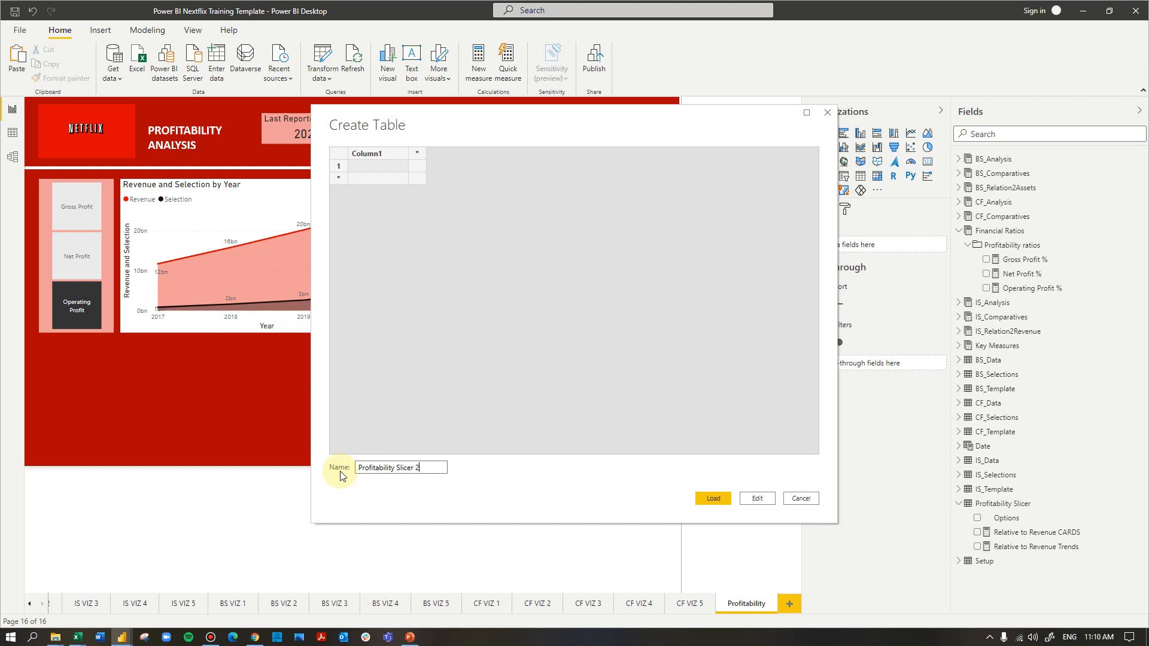
Fill an Options column with Gross Profit %, Operating Profit % and Net Profit %, and load the table into the model
{"action": "double_click", "coordinate": [367, 155]}
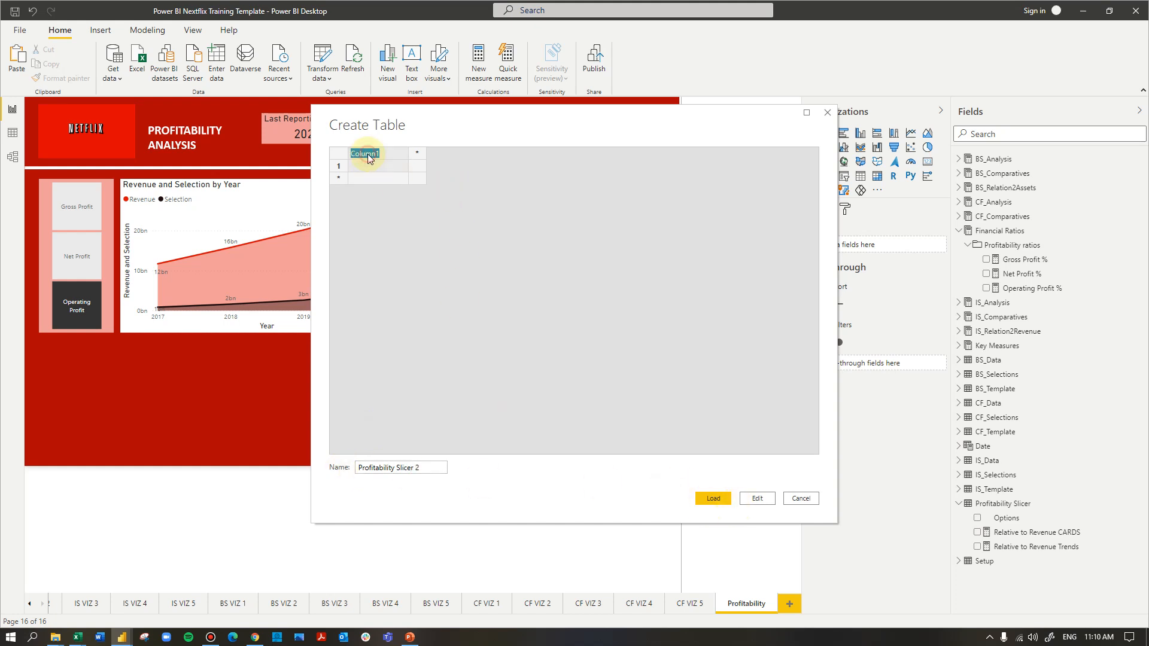
{"action": "type", "text": "Options"}
{"action": "key", "text": "Return"}
{"action": "type", "text": "Gross Profit %"}
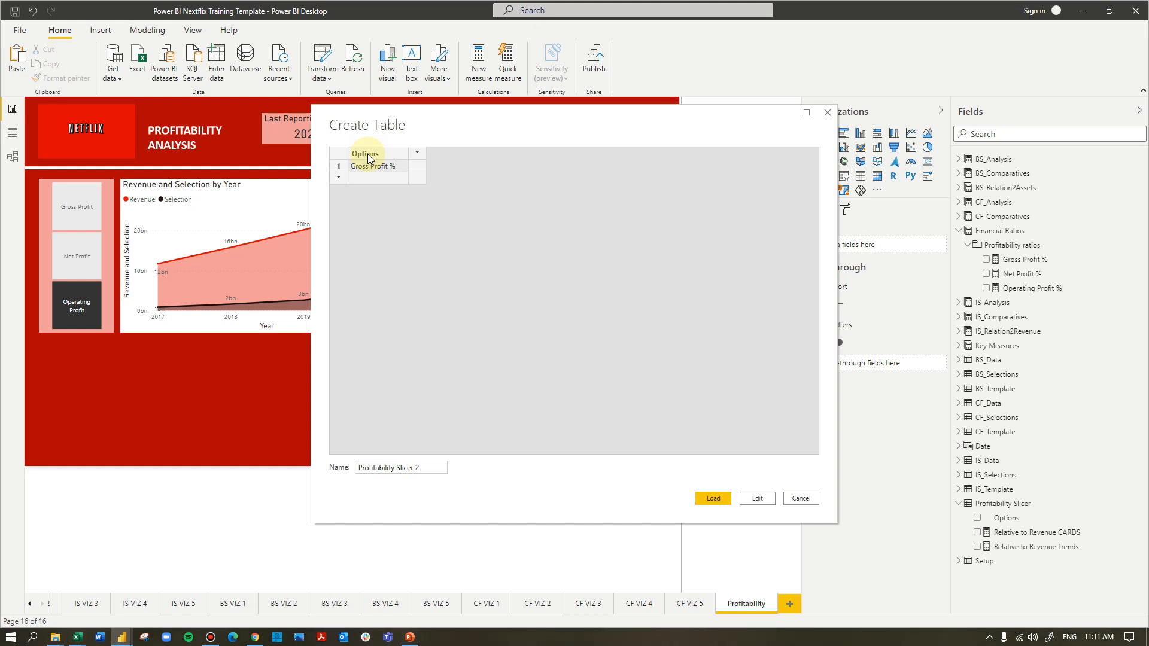
{"action": "key", "text": "Return"}
{"action": "type", "text": "Operating Pro"}
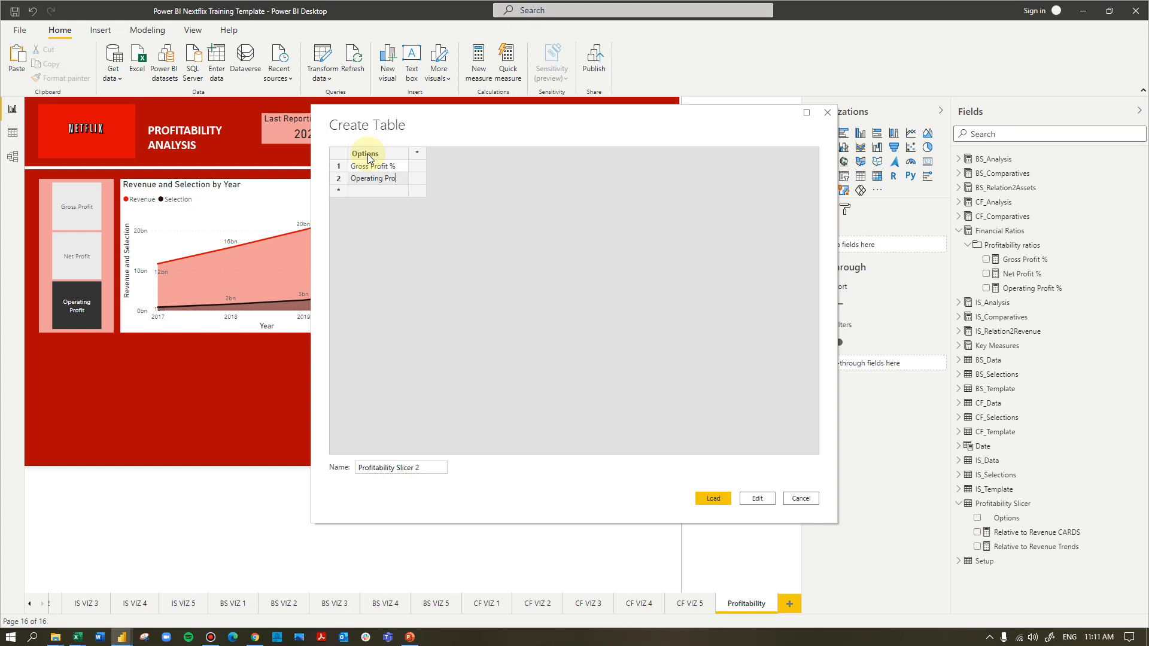
{"action": "key", "text": "Return"}
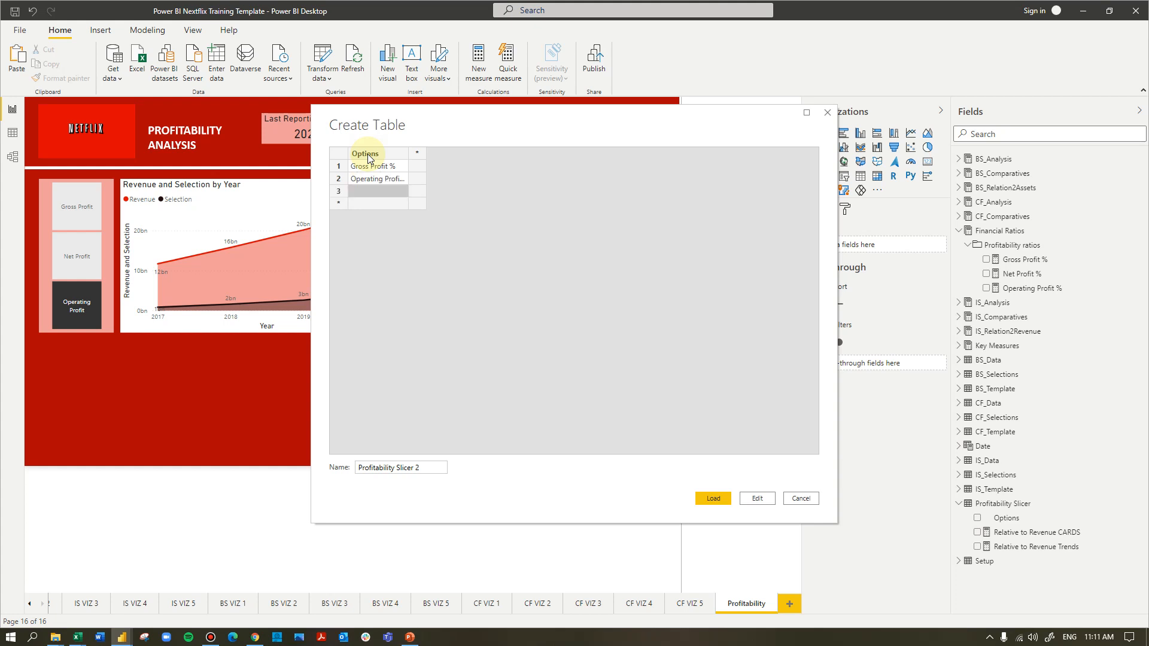
{"action": "type", "text": "Net Profit %"}
{"action": "left_click_drag", "start_coordinate": [409, 154], "coordinate": [433, 153]}
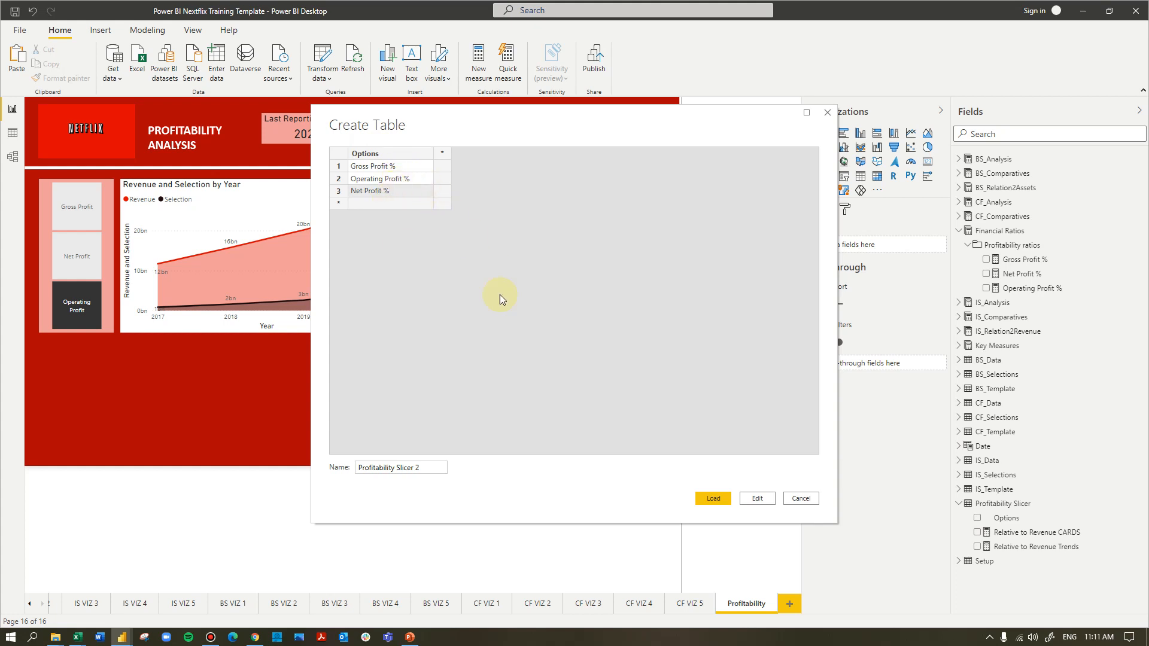
{"action": "left_click", "coordinate": [713, 499]}
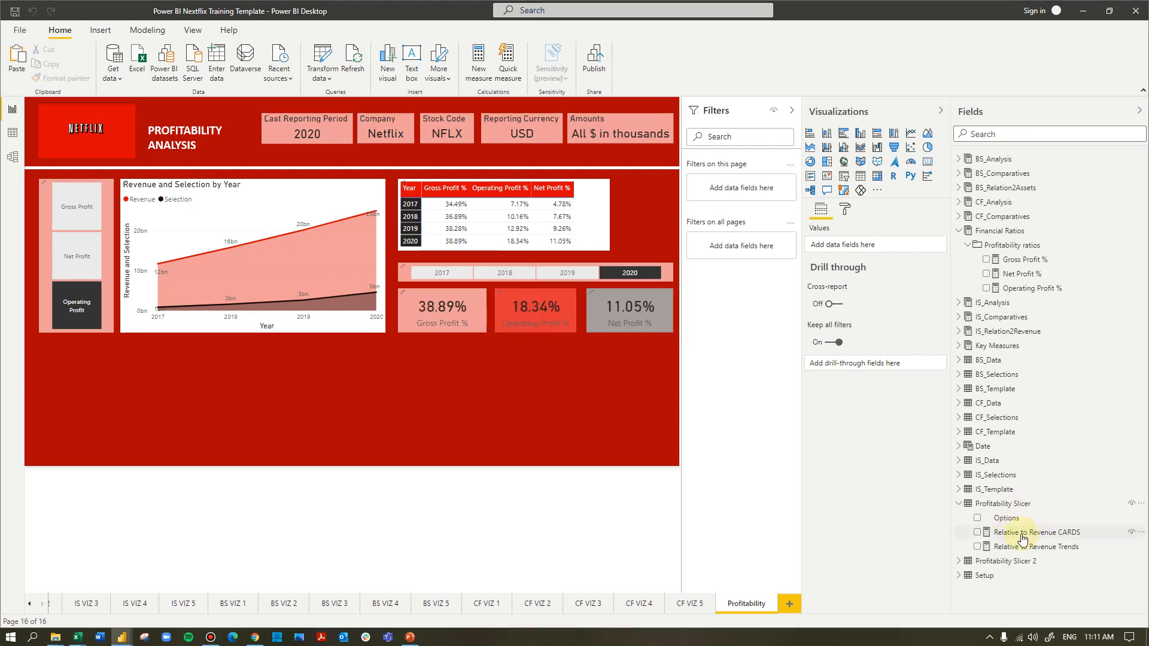
Add a slicer on the Options field of Profitability Slicer 2 directly below the existing profit slicer, fitting it inside the red background
{"action": "left_click", "coordinate": [959, 561]}
{"action": "left_click_drag", "start_coordinate": [1002, 575], "coordinate": [84, 385]}
{"action": "left_click", "coordinate": [843, 175]}
{"action": "left_click_drag", "start_coordinate": [73, 465], "coordinate": [74, 447]}
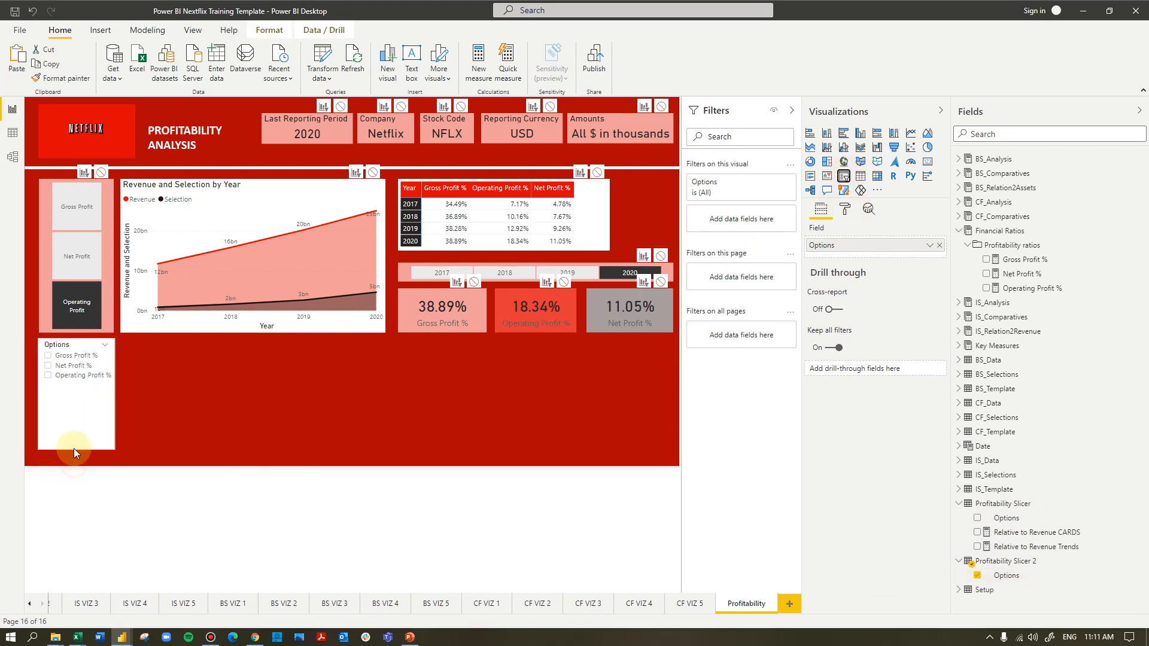
Set the new Options slicer's orientation to Horizontal so its choices appear as tiles
{"action": "left_click", "coordinate": [846, 209]}
{"action": "left_click", "coordinate": [857, 278]}
{"action": "left_click", "coordinate": [854, 255]}
{"action": "left_click", "coordinate": [854, 369]}
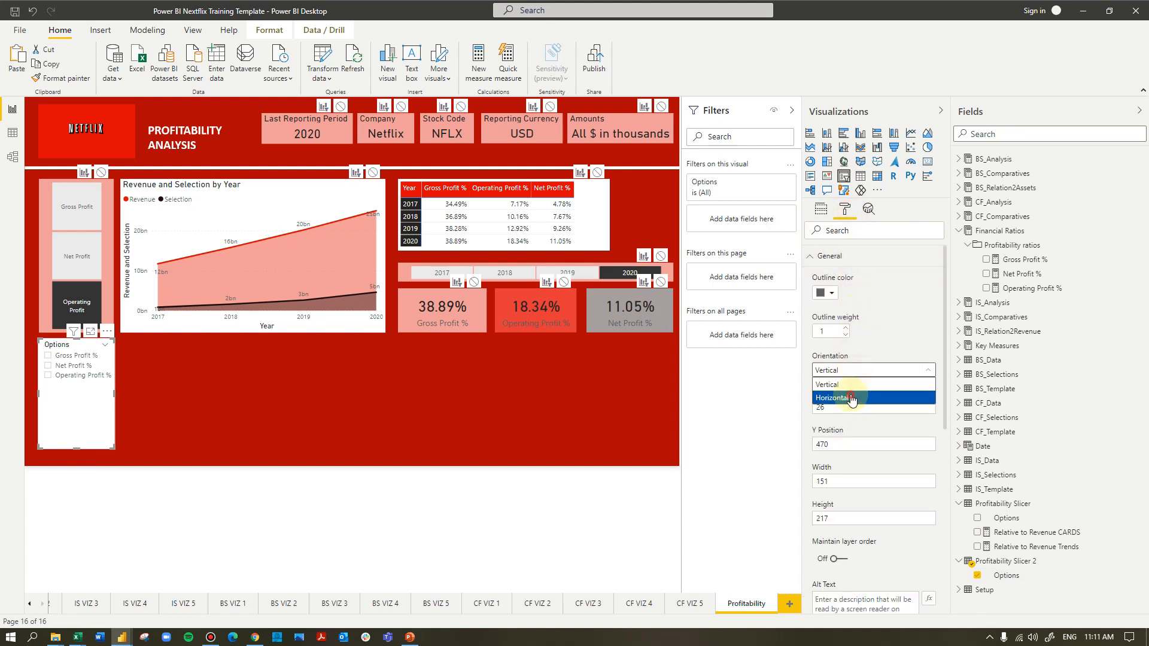
{"action": "left_click", "coordinate": [846, 398]}
{"action": "left_click", "coordinate": [815, 256]}
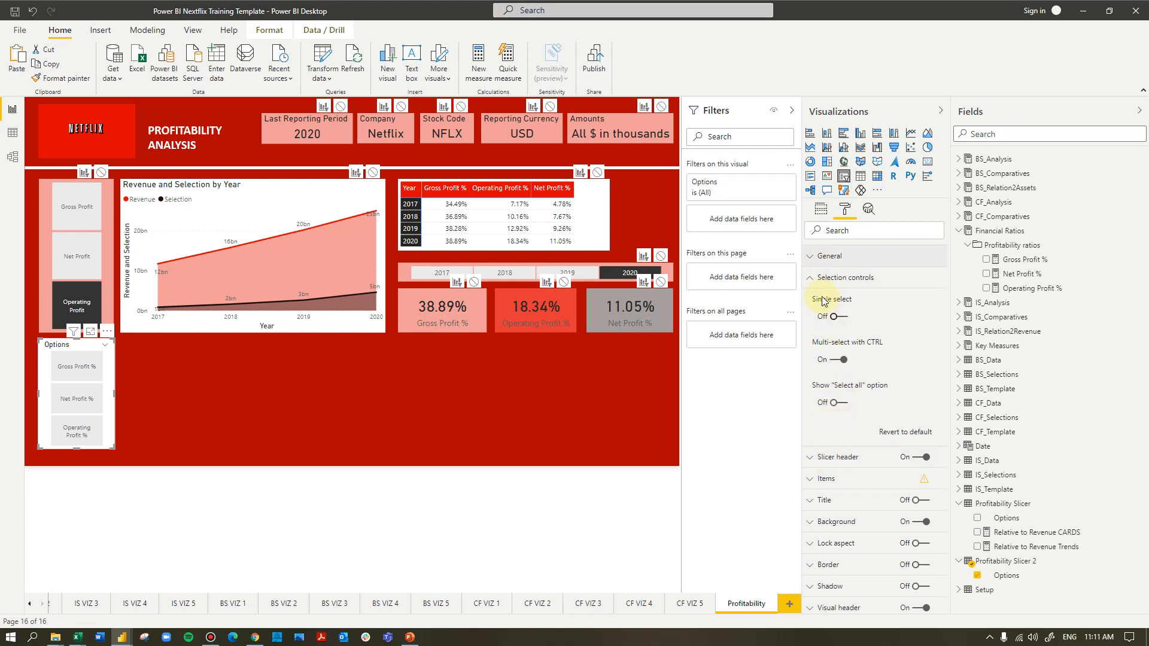
{"action": "left_click", "coordinate": [814, 278]}
Give the new Options slicer a light red background and turn off its slicer header
{"action": "left_click", "coordinate": [812, 363]}
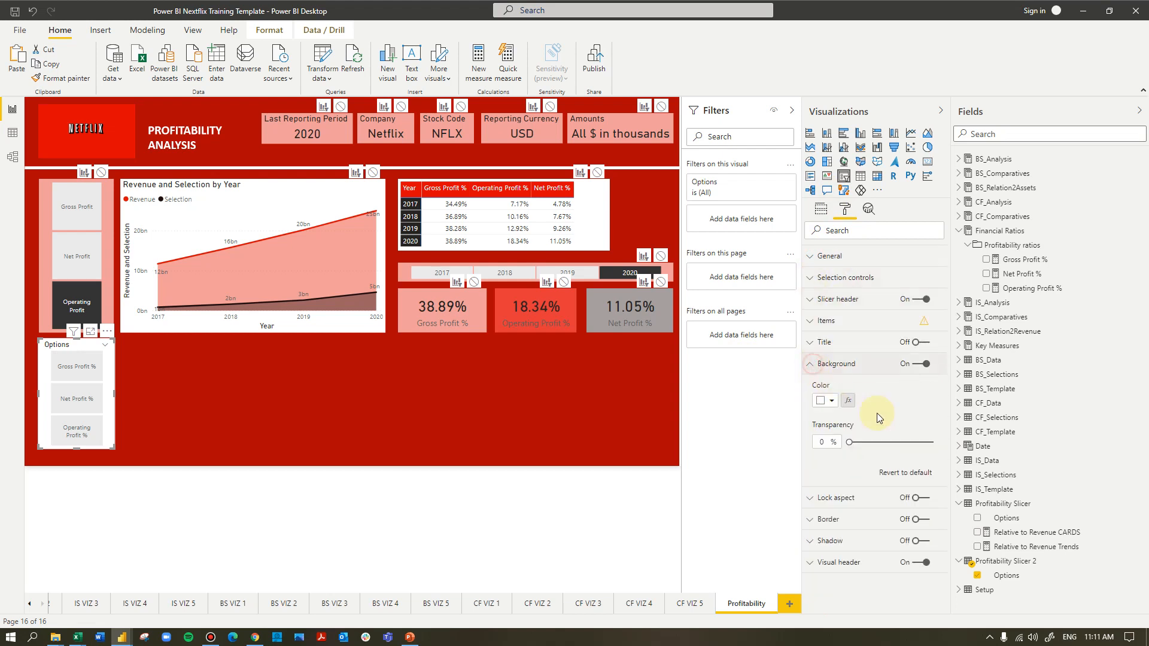
{"action": "left_click", "coordinate": [818, 365]}
{"action": "left_click", "coordinate": [817, 366]}
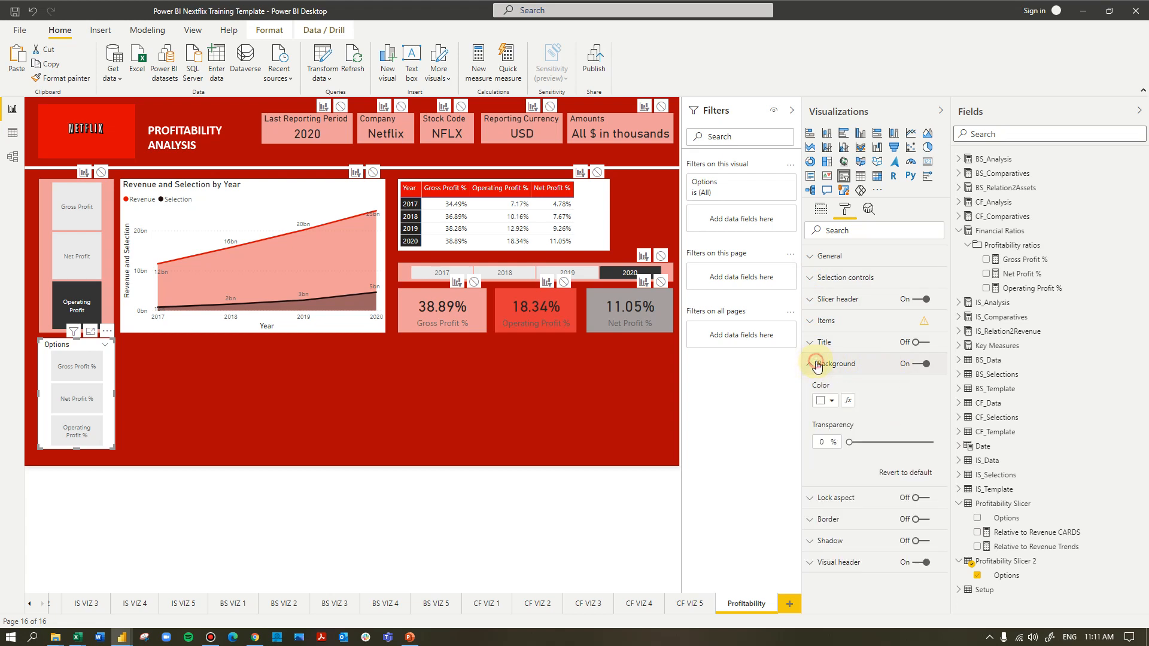
{"action": "left_click", "coordinate": [831, 402]}
{"action": "left_click", "coordinate": [918, 454]}
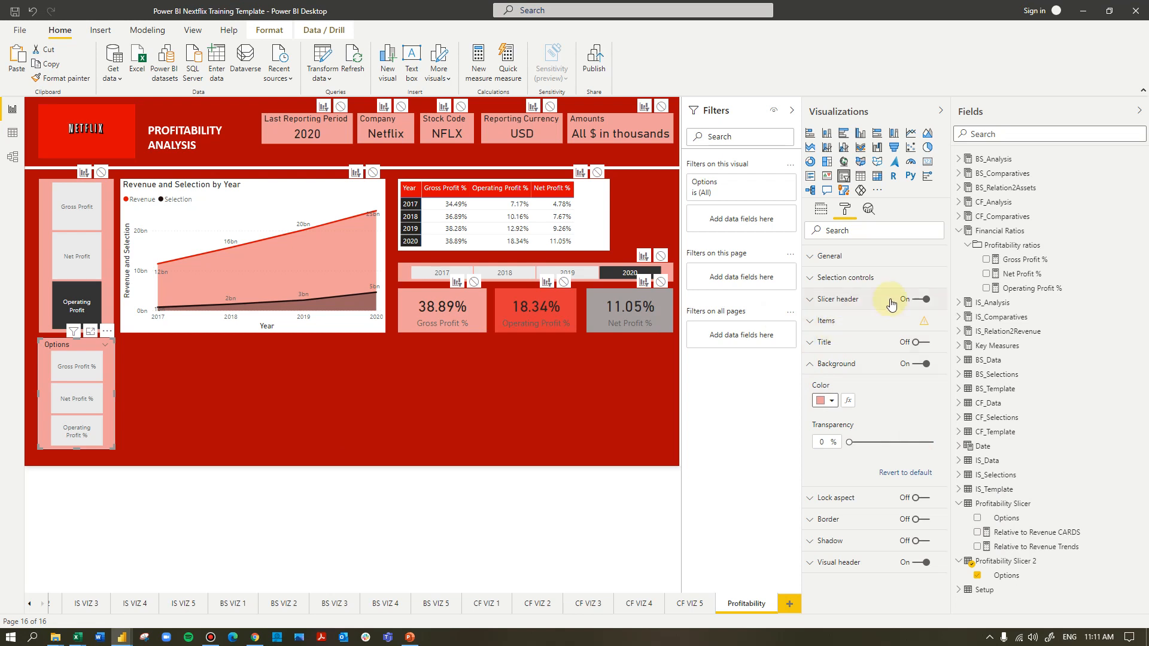
{"action": "left_click", "coordinate": [920, 299]}
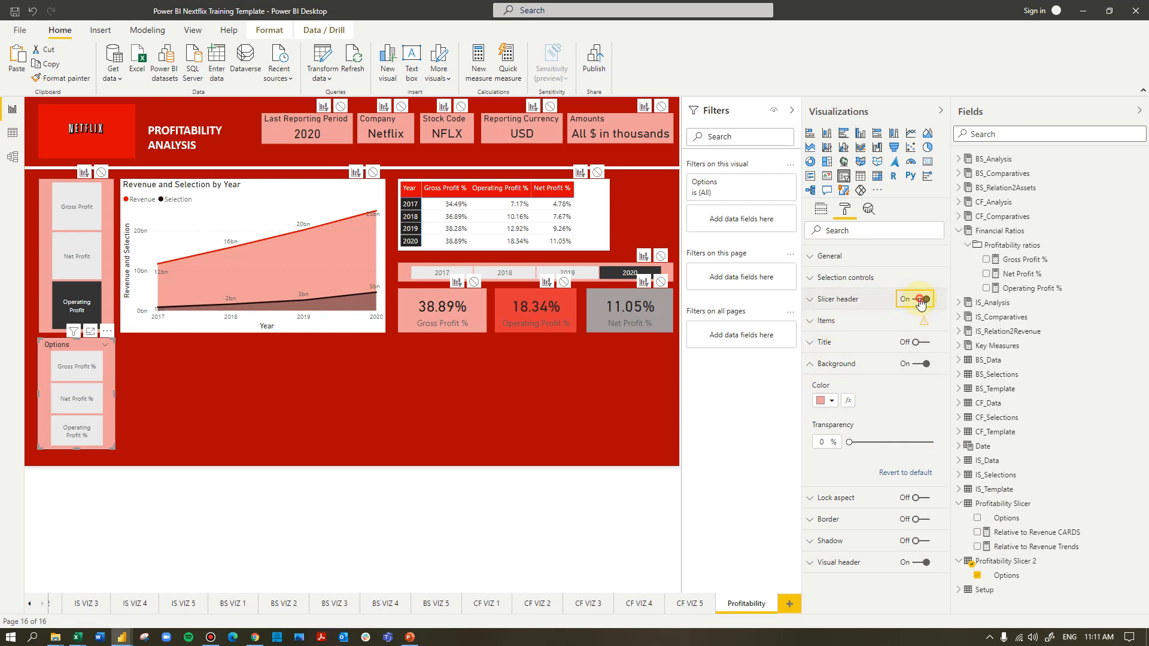
{"action": "left_click", "coordinate": [191, 390]}
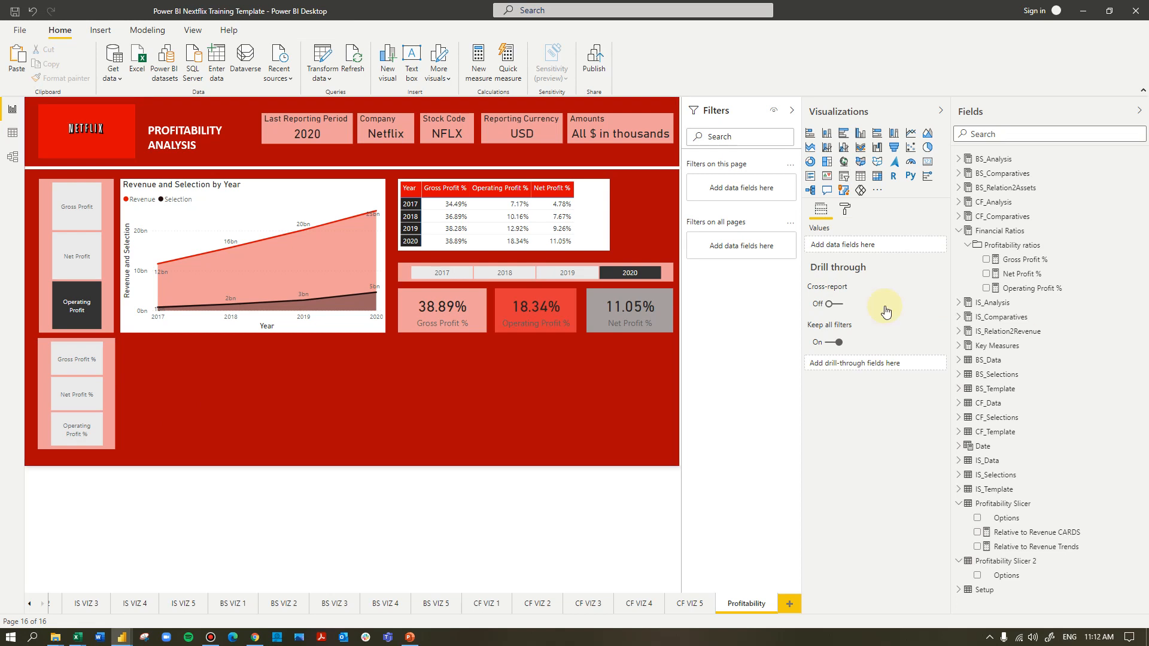
Add a clustered bar chart below the area chart, beside the new slicer, with Year from the Date table on its axis
{"action": "left_click", "coordinate": [844, 136]}
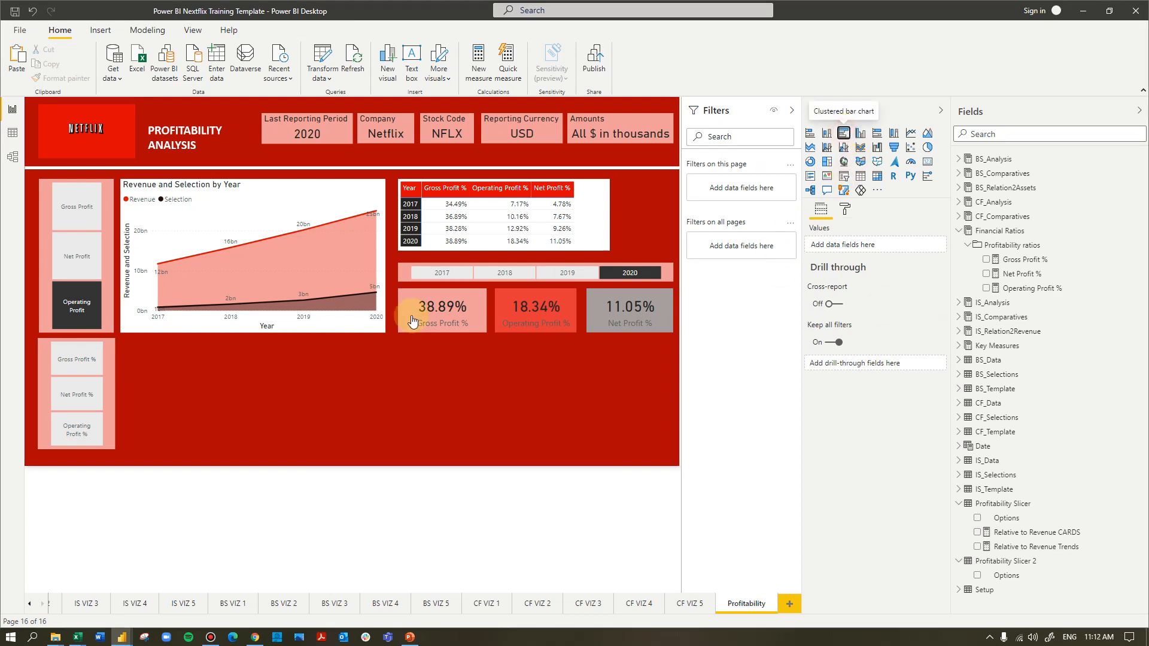
{"action": "left_click", "coordinate": [461, 401]}
{"action": "left_click", "coordinate": [186, 398]}
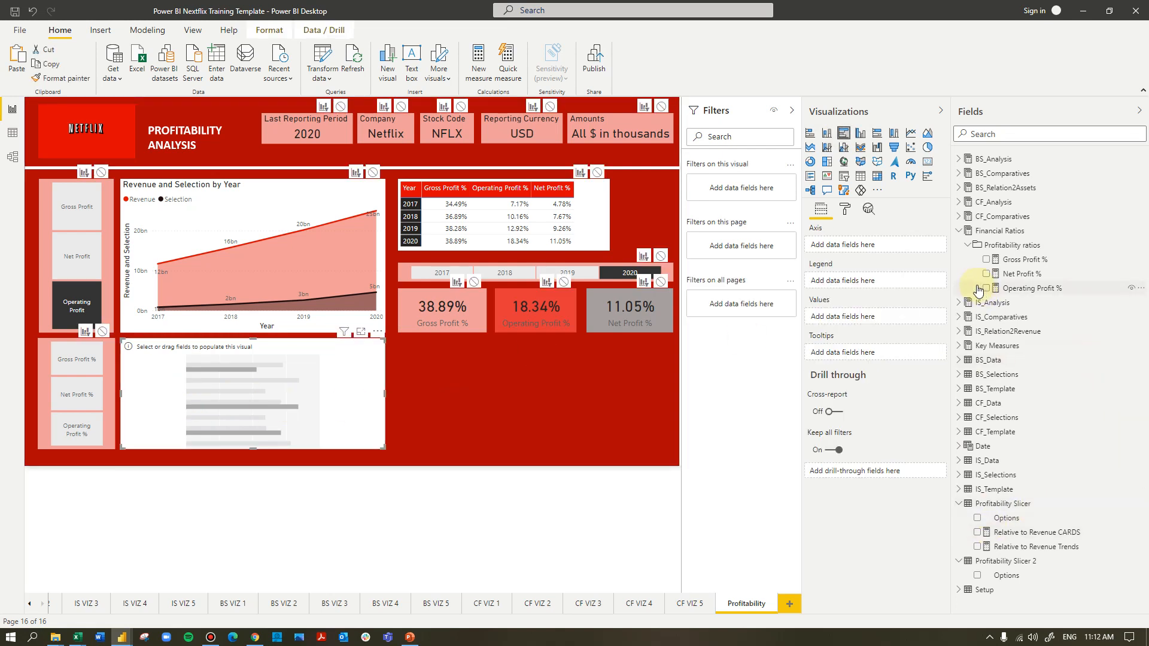
{"action": "left_click", "coordinate": [963, 450]}
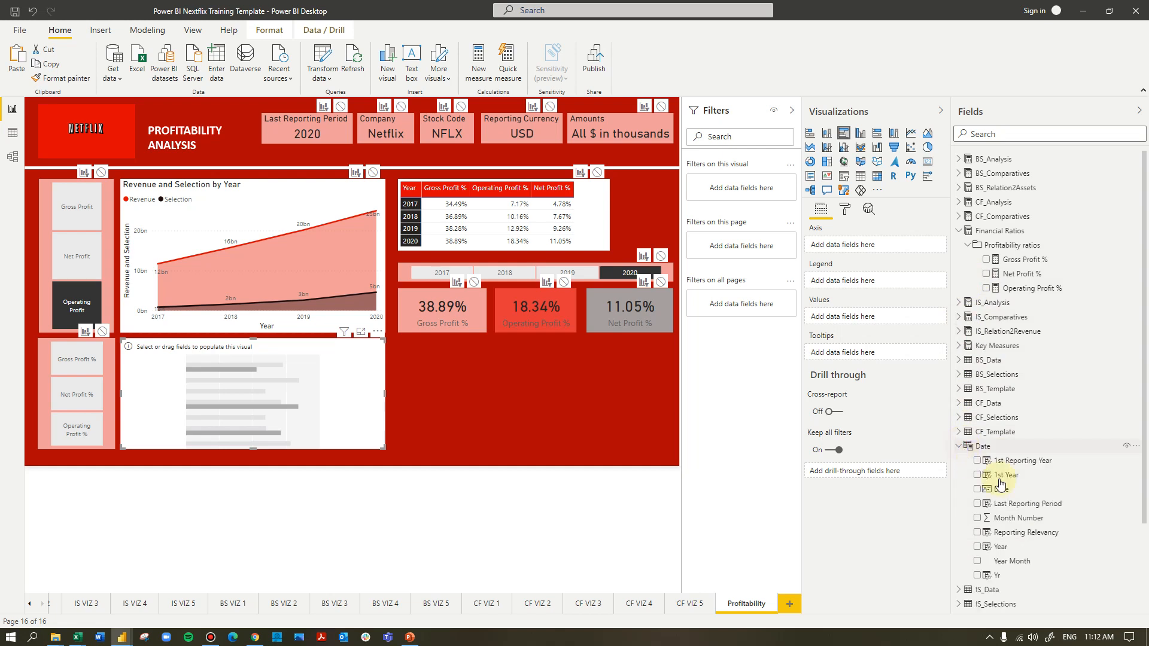
{"action": "left_click_drag", "start_coordinate": [1012, 546], "coordinate": [860, 250]}
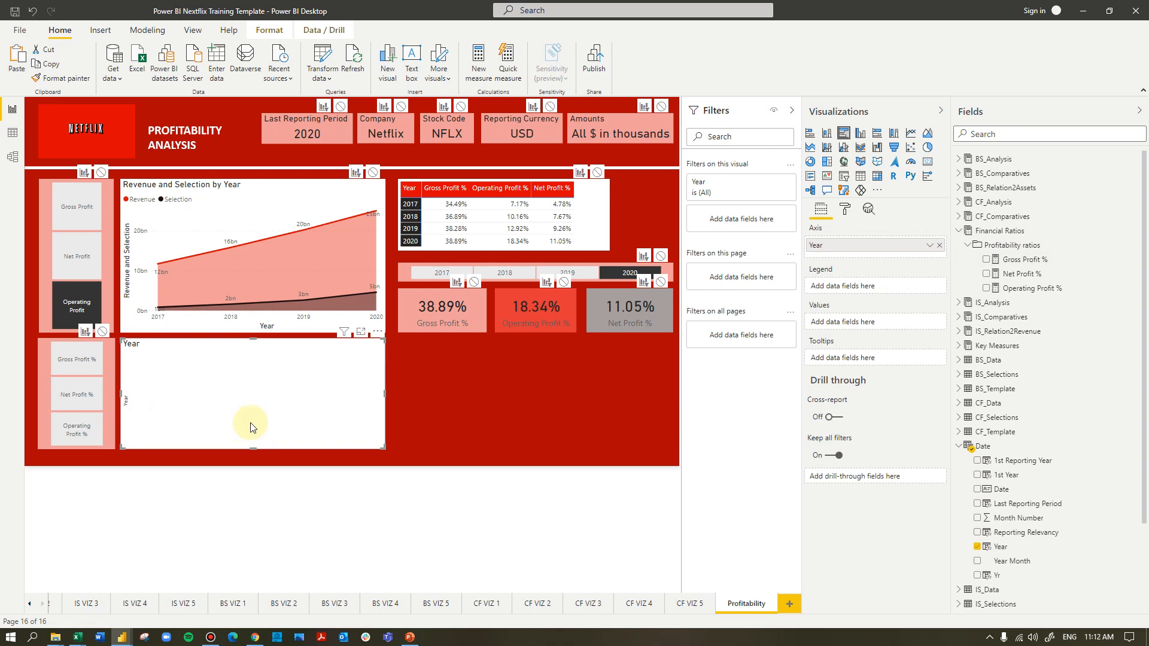
Create a new measure in the Profitability Slicer 2 table and name it Margin Slicer Values
{"action": "scroll", "coordinate": [1041, 527], "scroll_direction": "down", "scroll_amount": 4}
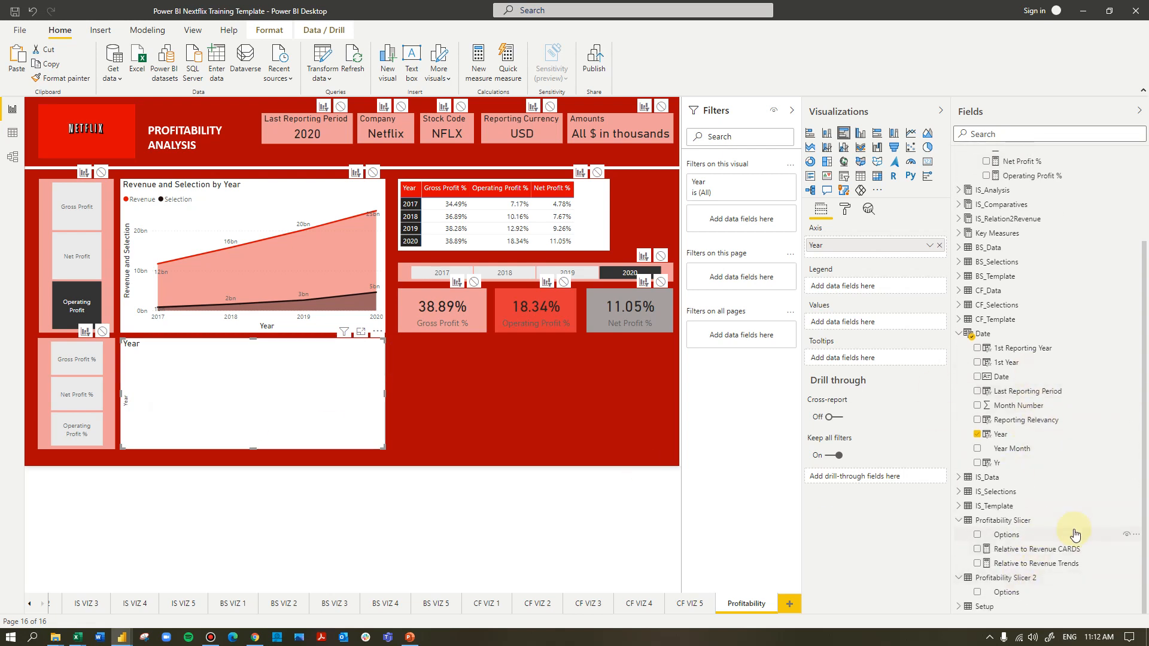
{"action": "left_click", "coordinate": [994, 578]}
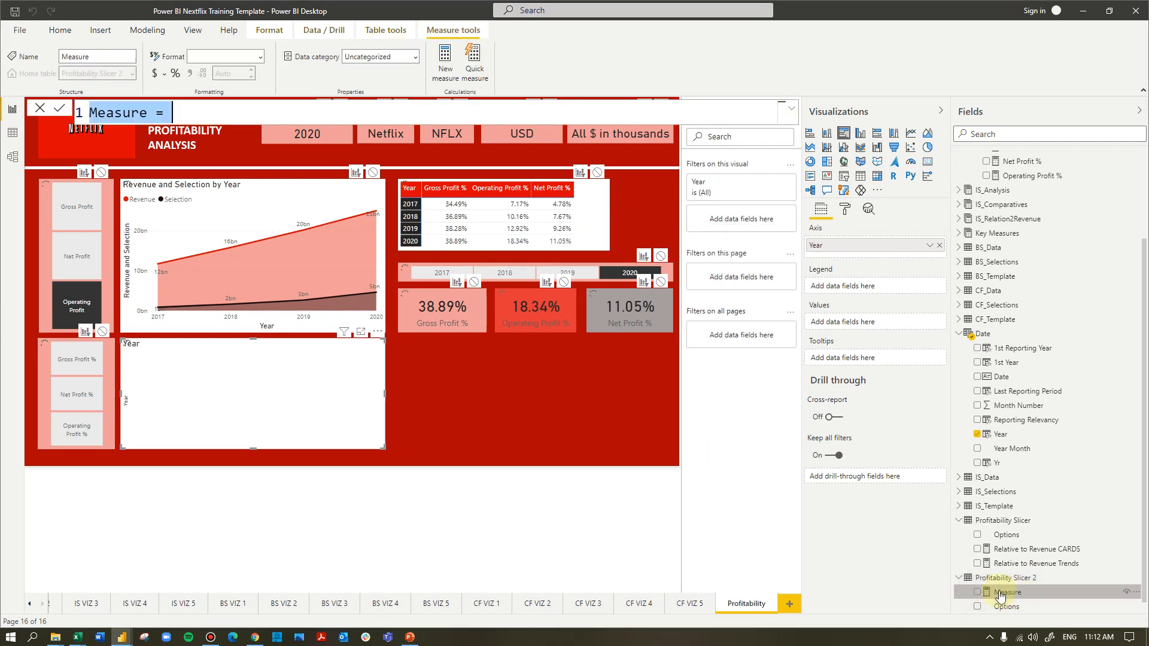
{"action": "left_click_drag", "start_coordinate": [204, 104], "coordinate": [50, 117]}
{"action": "left_click", "coordinate": [791, 109]}
{"action": "left_click_drag", "start_coordinate": [174, 115], "coordinate": [87, 122]}
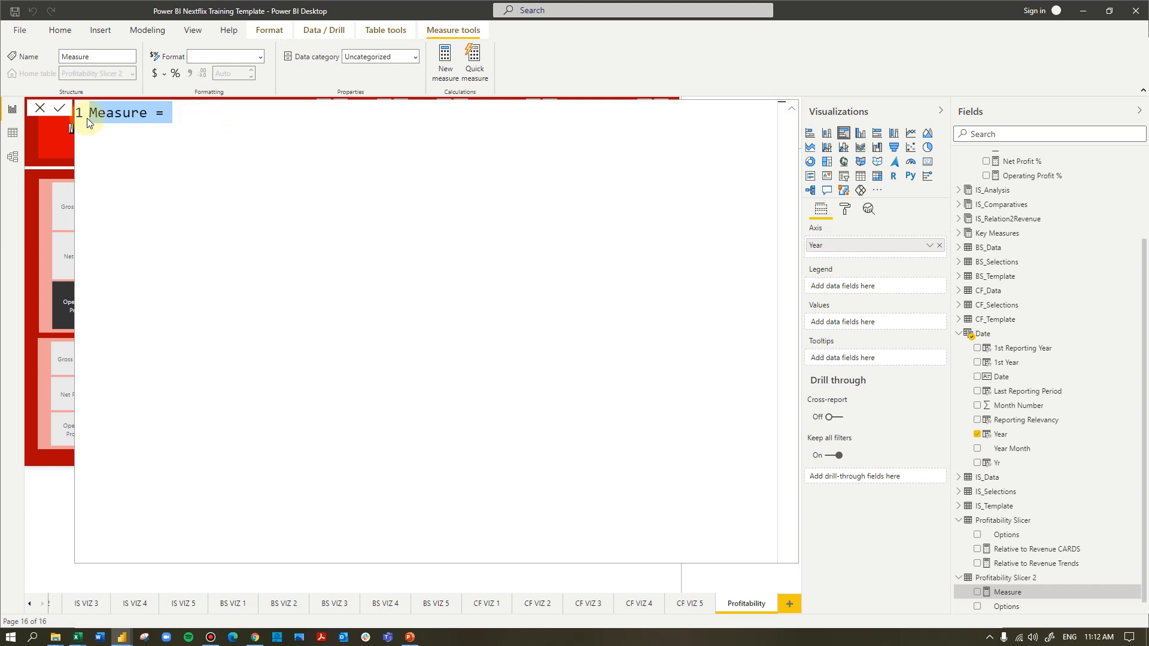
{"action": "type", "text": "Margin "}
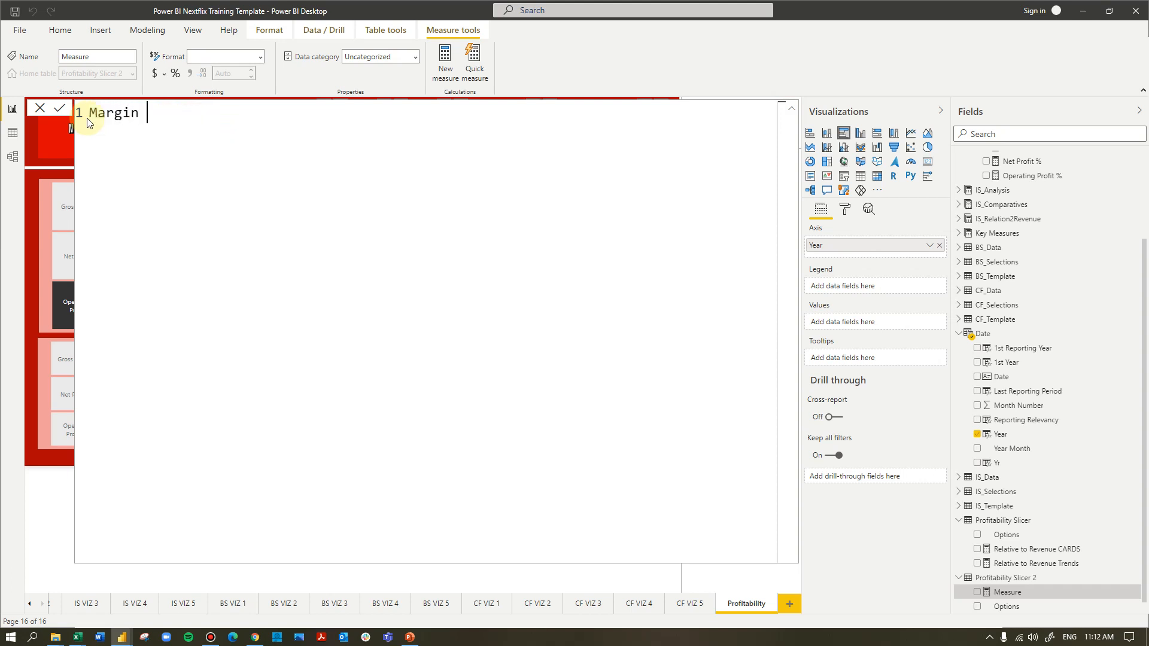
{"action": "type", "text": "Sclia"}
{"action": "key", "text": "BackSpace"}
{"action": "key", "text": "BackSpace"}
{"action": "key", "text": "BackSpace"}
{"action": "key", "text": "BackSpace"}
{"action": "key", "text": "BackSpace"}
{"action": "type", "text": "Slicer Values"}
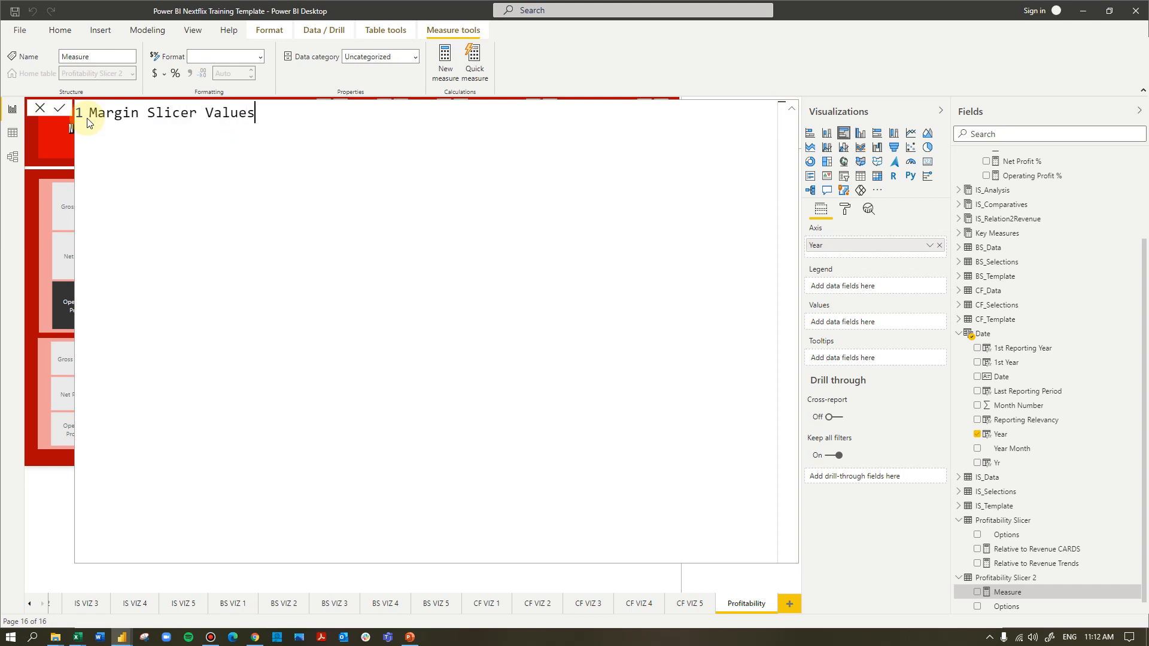
{"action": "type", "text": " ="}
Start the measure's formula with a SWITCH on the MAX of 'Profitability Slicer 2'[Options]
{"action": "key", "text": "shift+Return"}
{"action": "key", "text": "shift+Return"}
{"action": "type", "text": "Switch"}
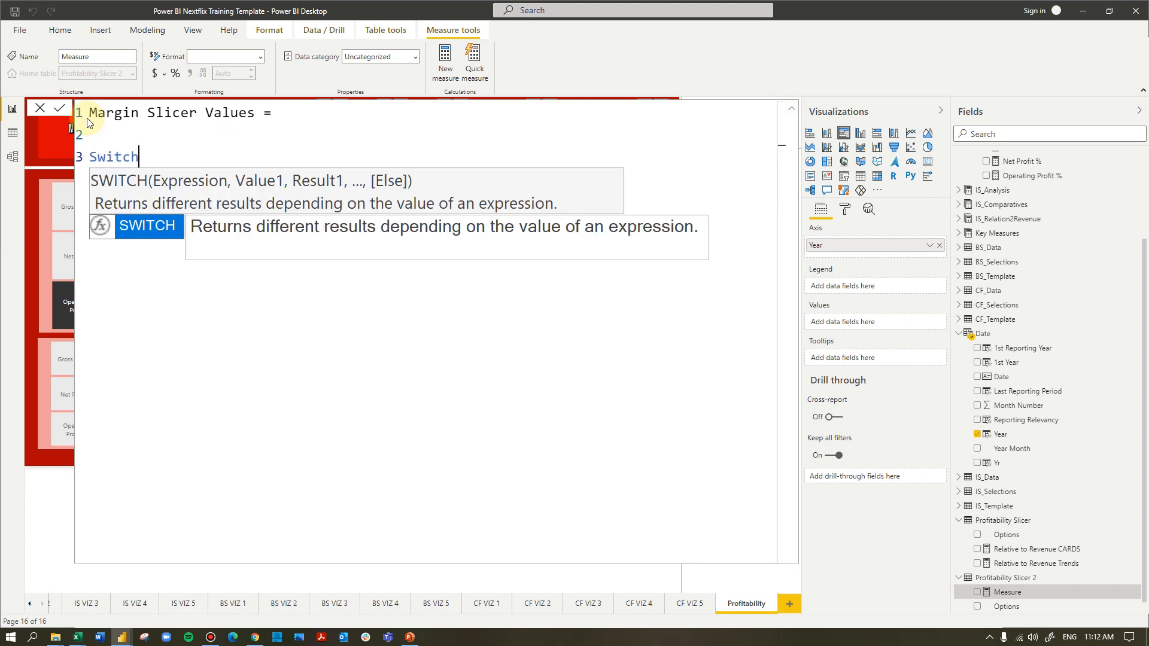
{"action": "type", "text": "("}
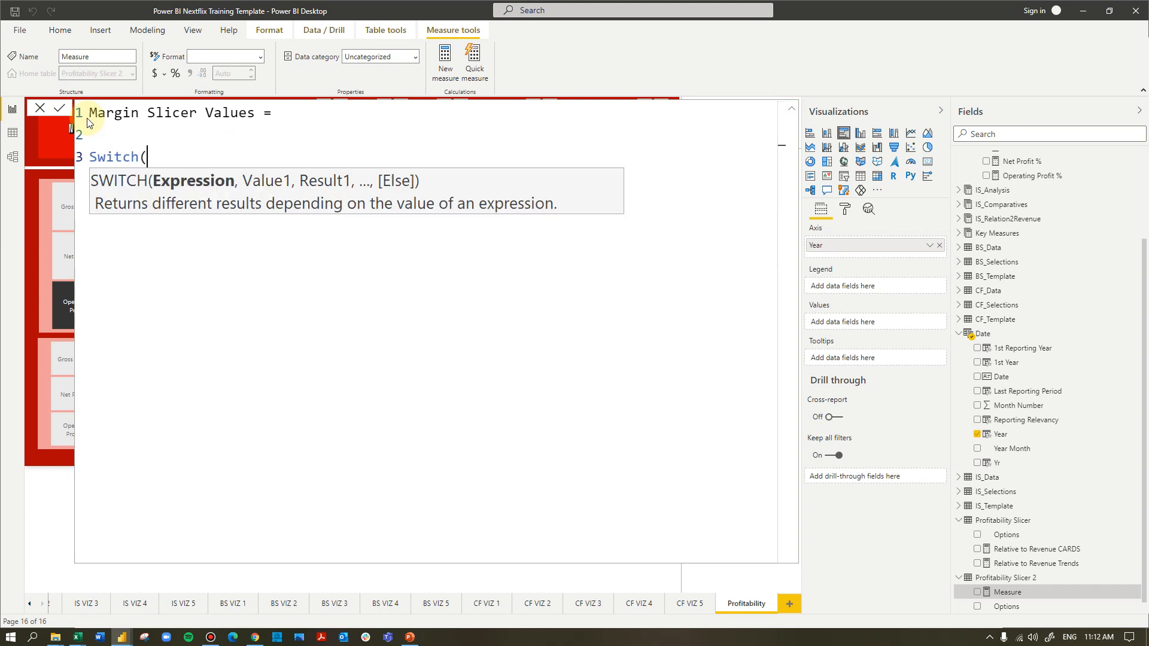
{"action": "type", "text": "max("}
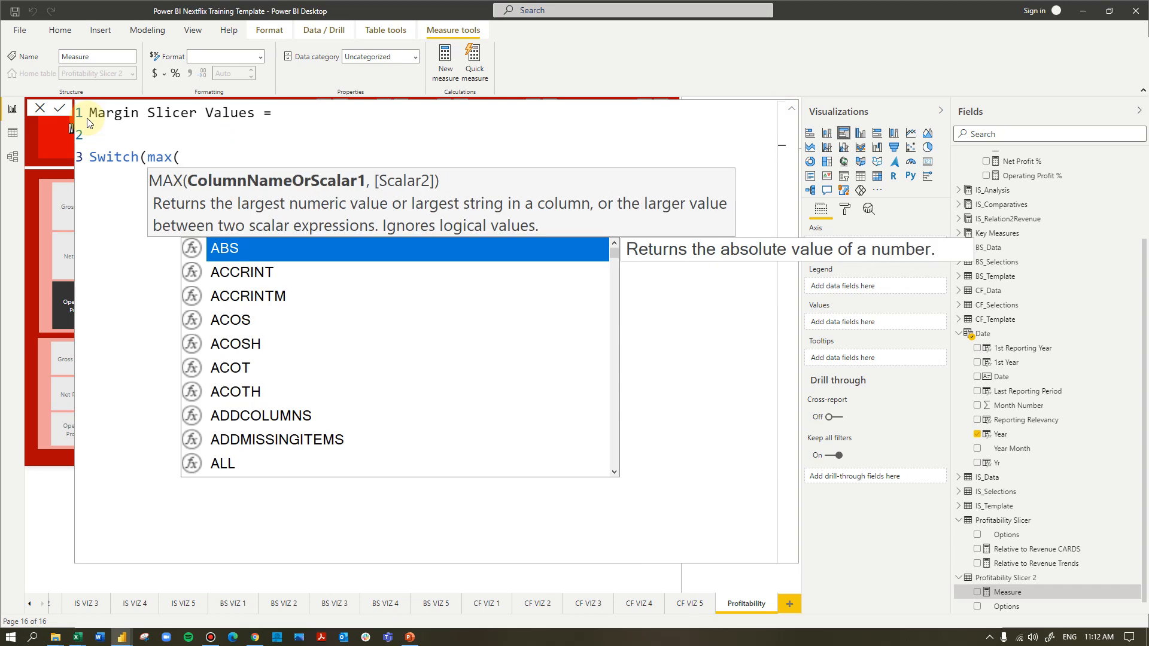
{"action": "type", "text": "prof"}
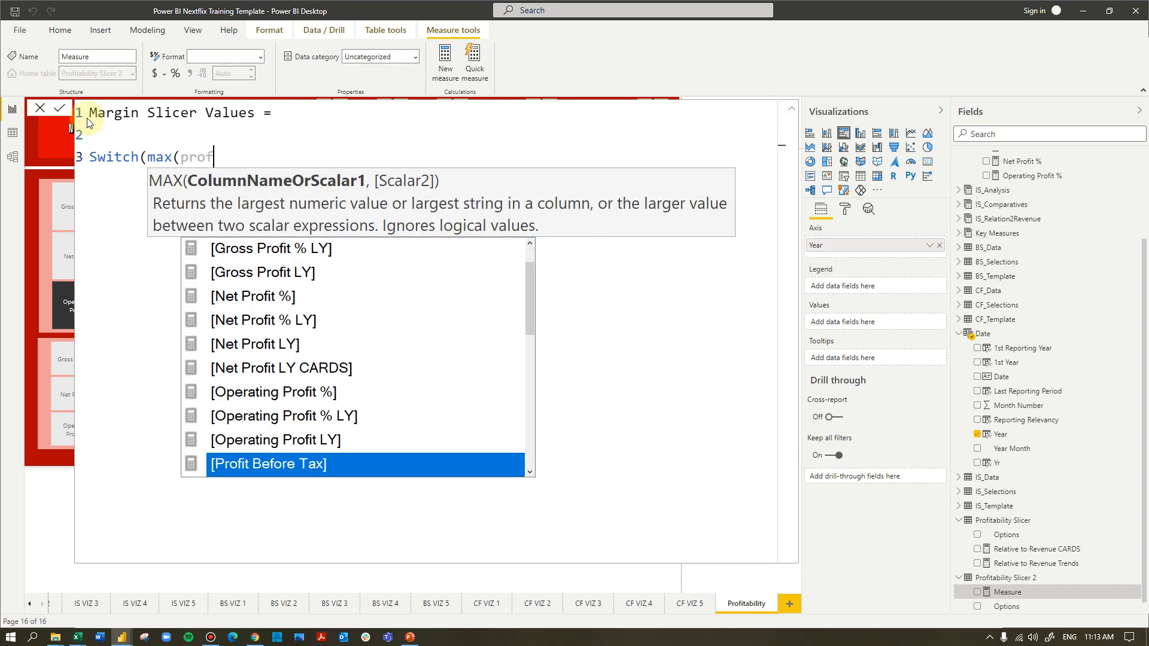
{"action": "type", "text": "it"}
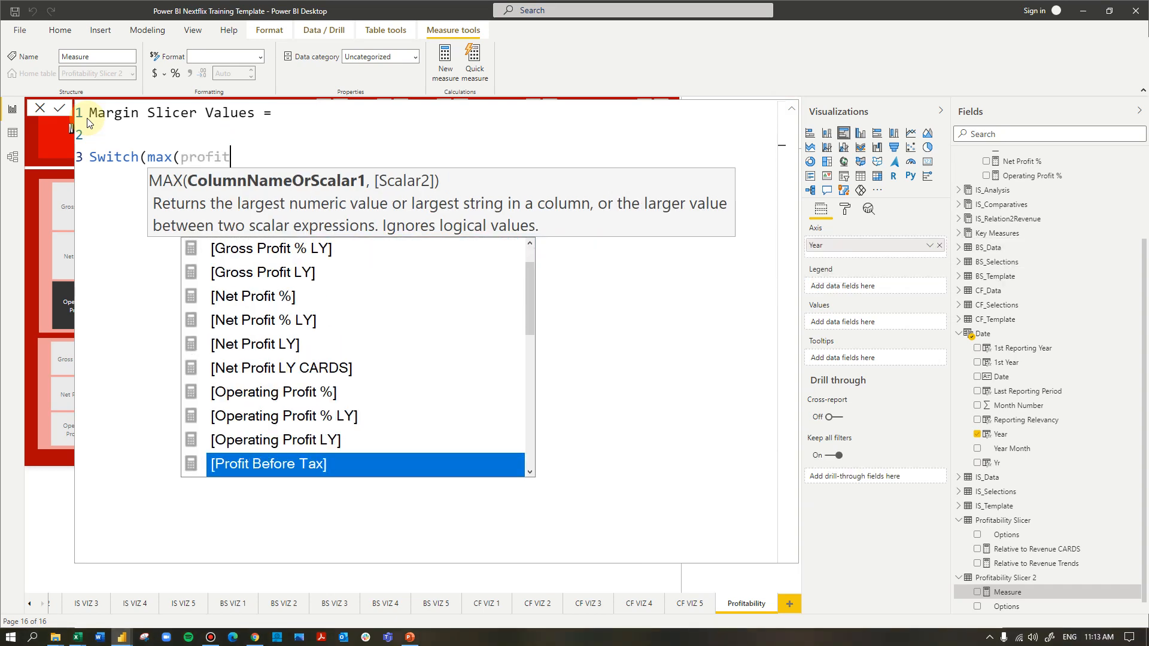
{"action": "type", "text": "ab"}
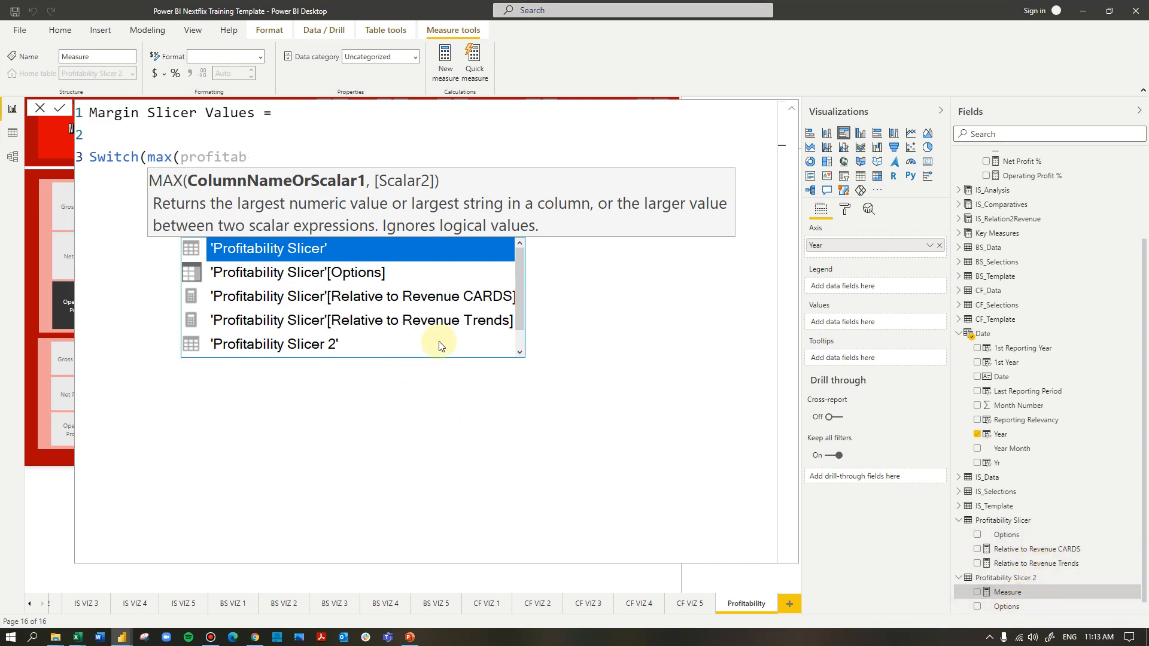
{"action": "type", "text": "ility sclie"}
{"action": "key", "text": "BackSpace"}
{"action": "key", "text": "BackSpace"}
{"action": "key", "text": "BackSpace"}
{"action": "key", "text": "BackSpace"}
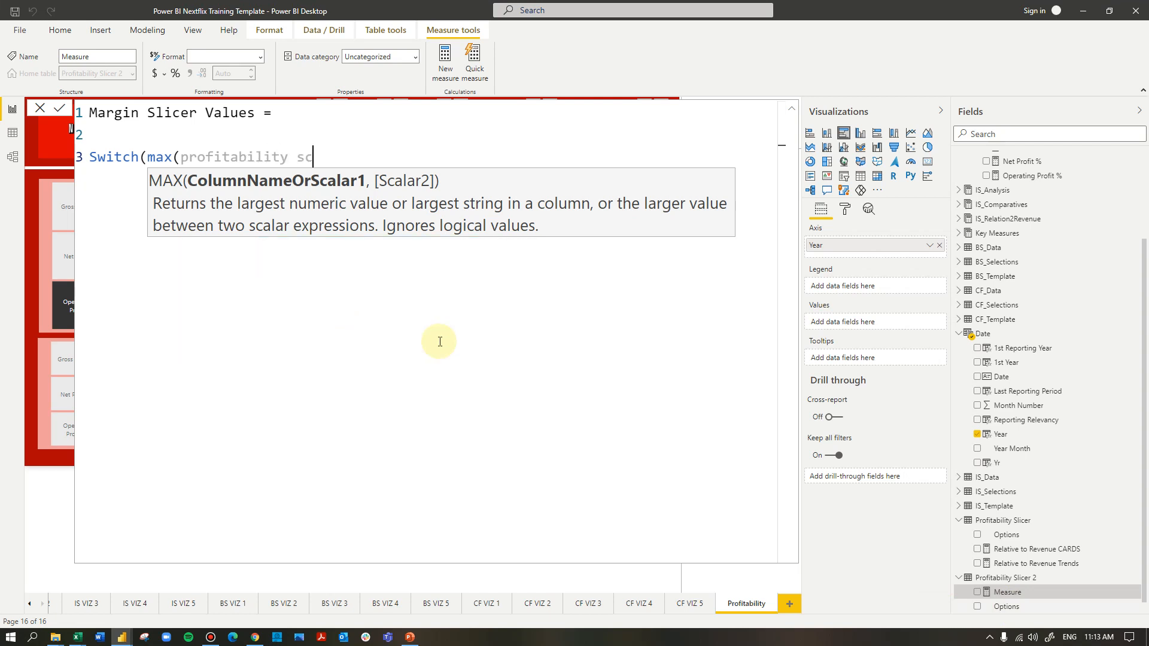
{"action": "scroll", "coordinate": [371, 346], "scroll_direction": "down", "scroll_amount": 1}
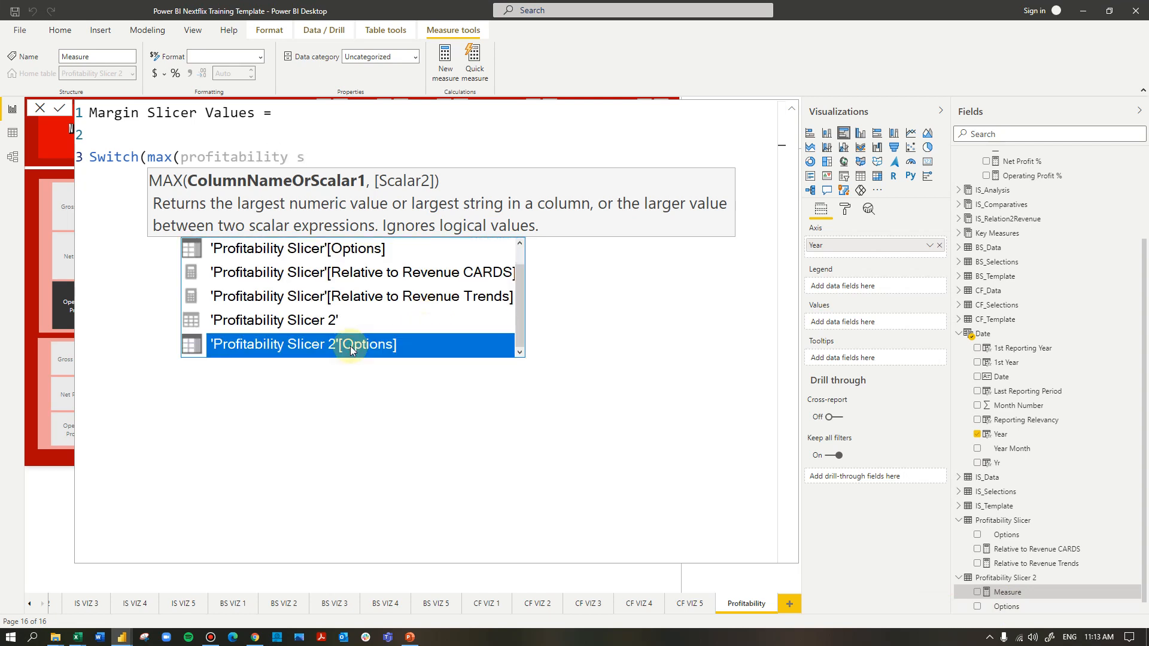
{"action": "left_click", "coordinate": [350, 346]}
{"action": "type", "text": ")"}
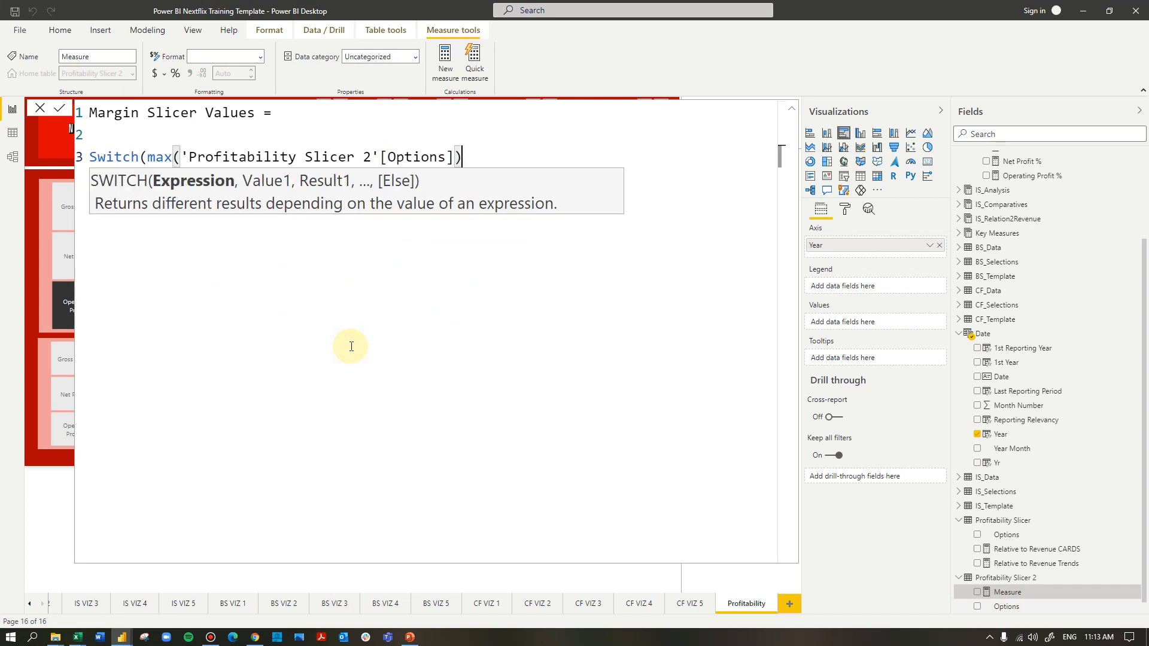
{"action": "type", "text": ","}
Add a SWITCH case on its own line that returns [Gross Profit %] for "Gross Profit %"
{"action": "key", "text": "shift+Return"}
{"action": "type", "text": "\"Gross Profit"}
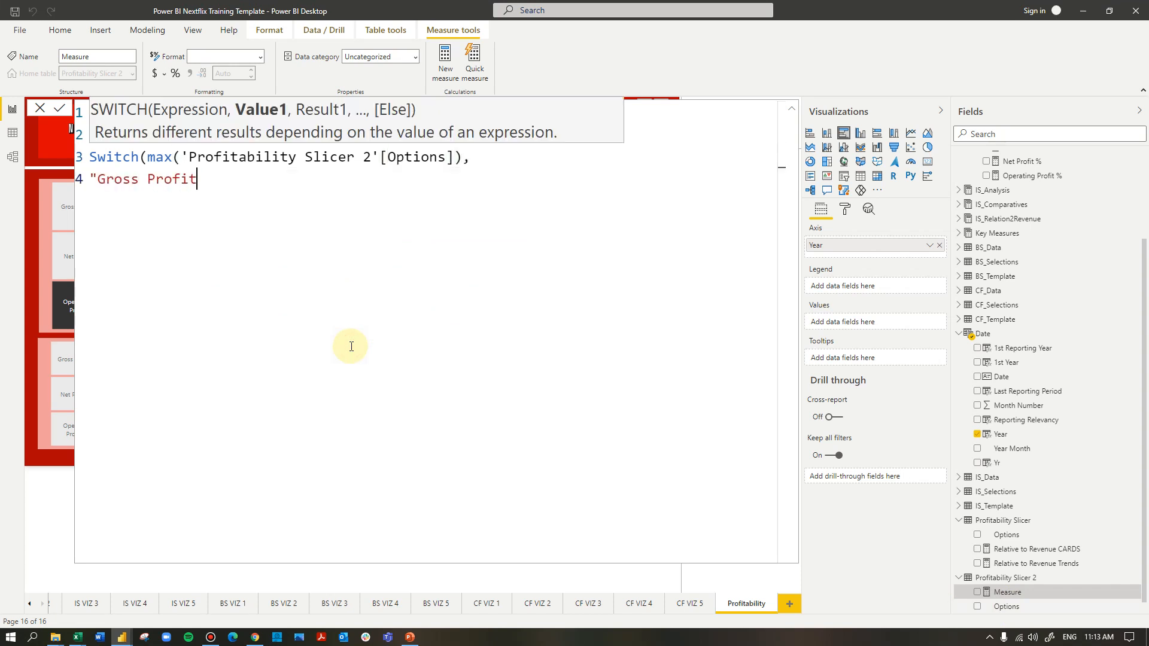
{"action": "type", "text": " %\","}
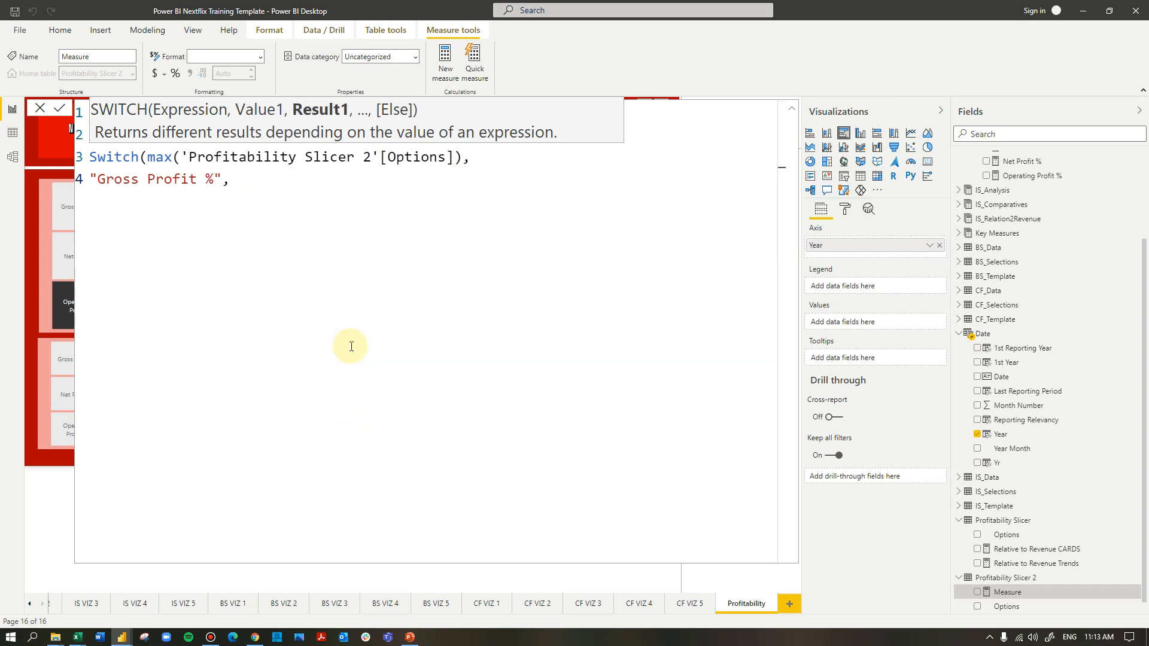
{"action": "type", "text": "gross"}
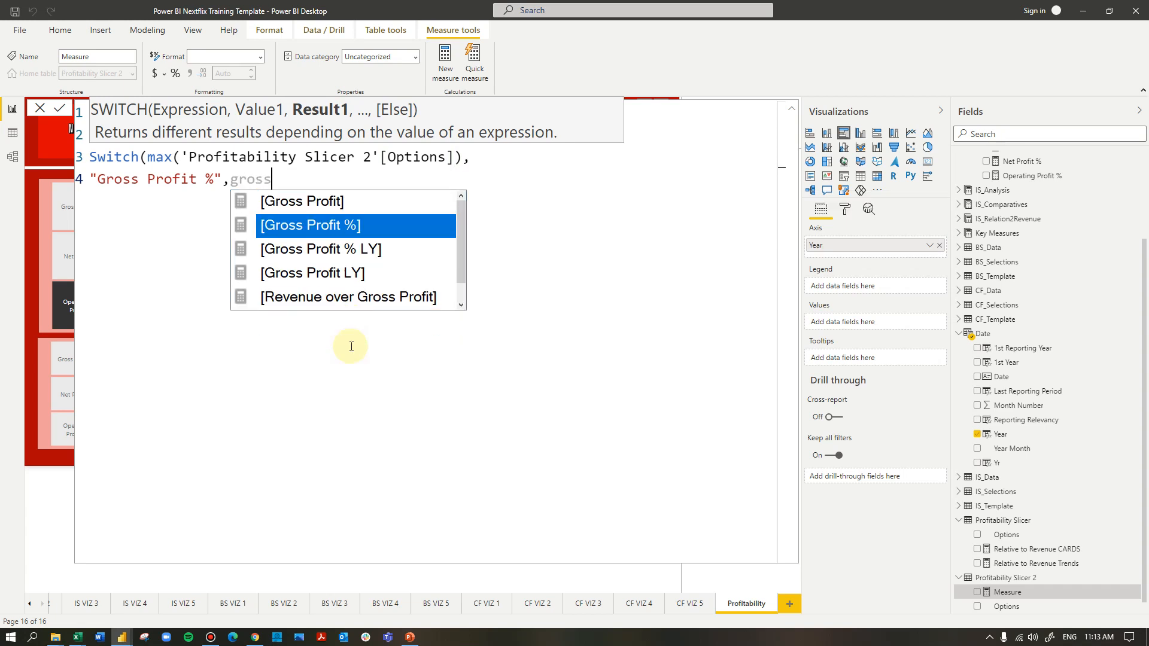
{"action": "key", "text": "Tab"}
{"action": "type", "text": ","}
Add a second SWITCH case on a new line that returns [Operating Profit %] for "Operating Profit %"
{"action": "key", "text": "shift+Return"}
{"action": "type", "text": "\"Opeatr"}
{"action": "key", "text": "BackSpace"}
{"action": "key", "text": "BackSpace"}
{"action": "type", "text": "rating Profit %"}
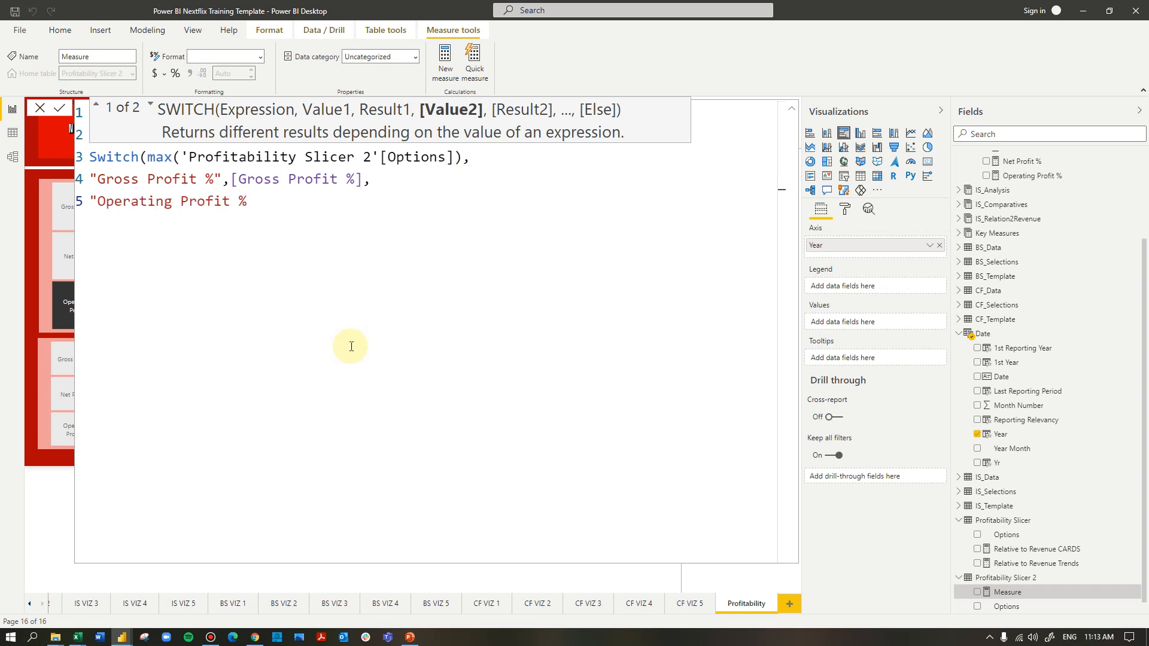
{"action": "type", "text": "\","}
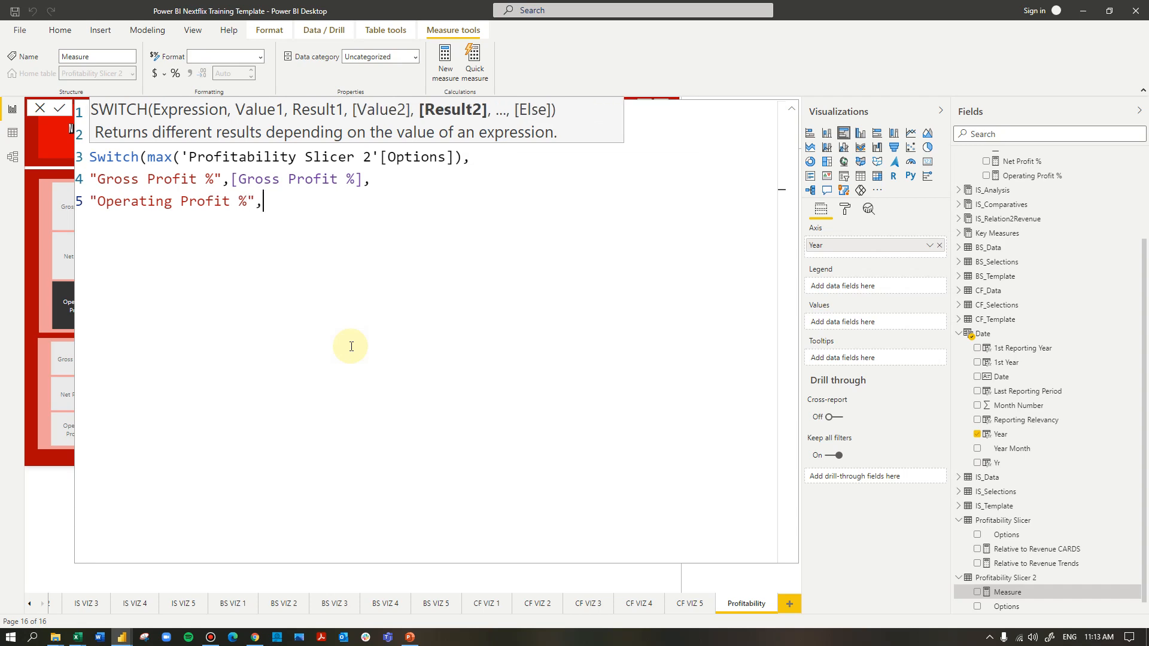
{"action": "type", "text": "op"}
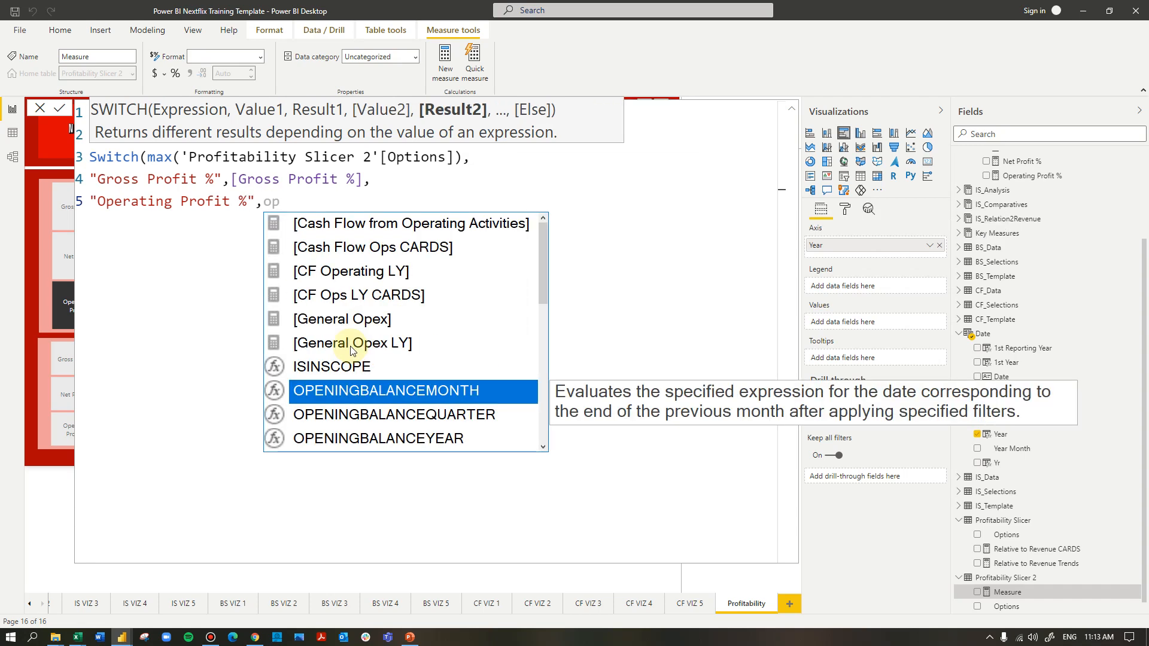
{"action": "type", "text": "er"}
{"action": "key", "text": "Down"}
{"action": "key", "text": "Down"}
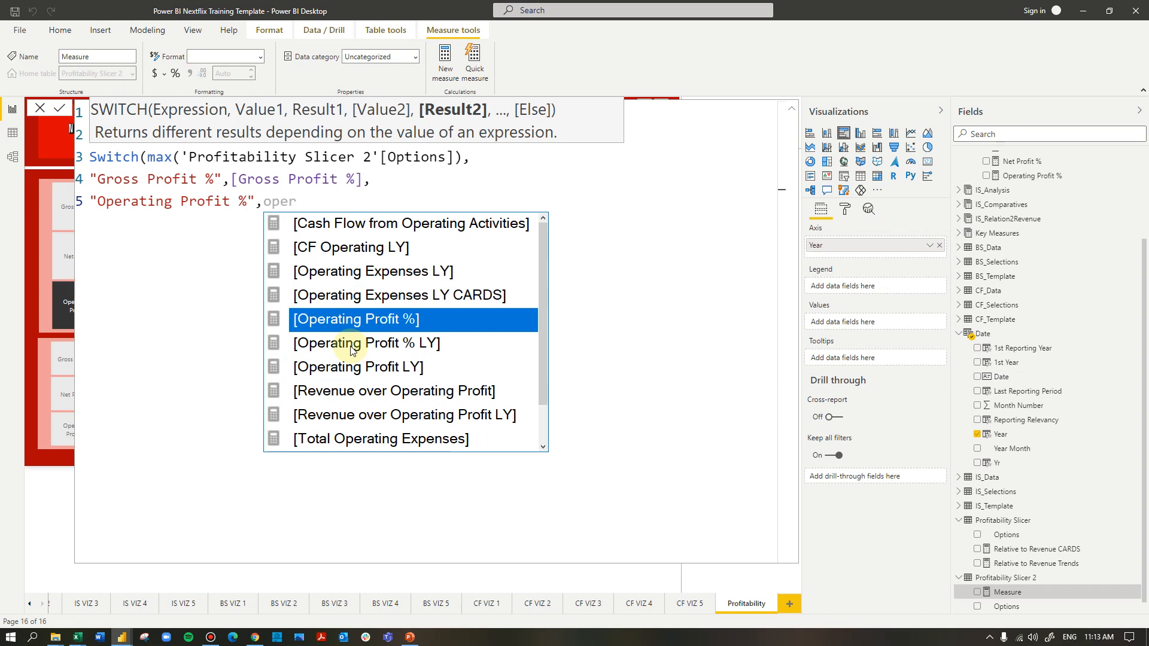
{"action": "key", "text": "Tab"}
{"action": "type", "text": ","}
Add a third SWITCH case on a new line that returns [Net Profit %] for "Net Profit %"
{"action": "key", "text": "shift+Return"}
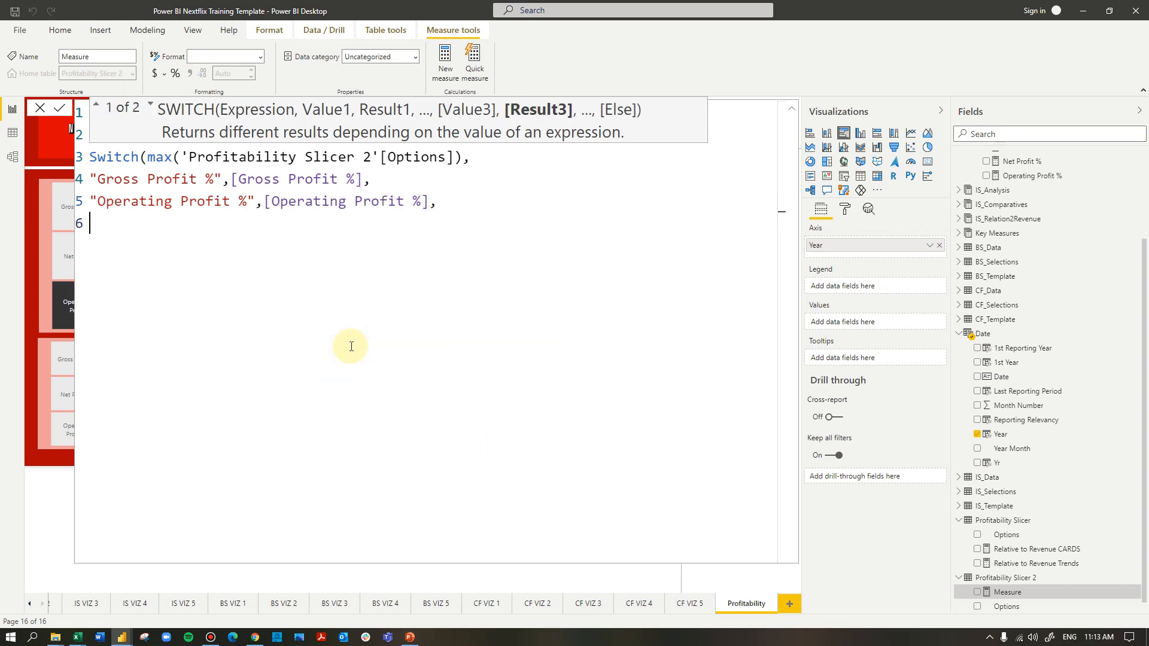
{"action": "type", "text": "'"}
{"action": "key", "text": "BackSpace"}
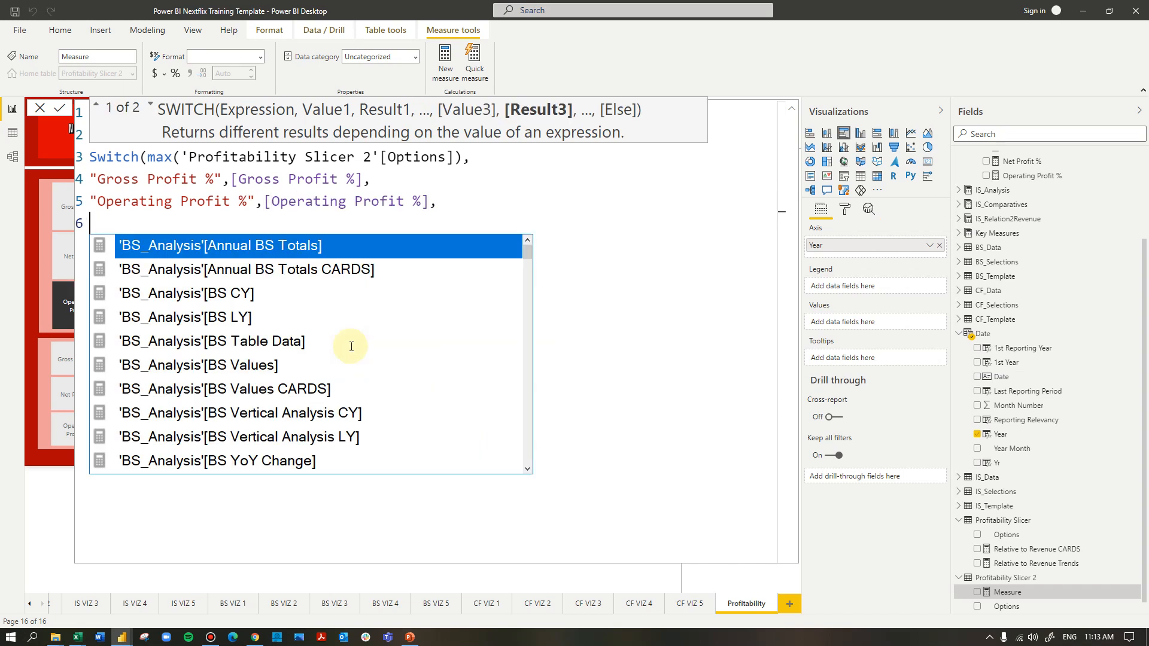
{"action": "type", "text": "\"Net profi"}
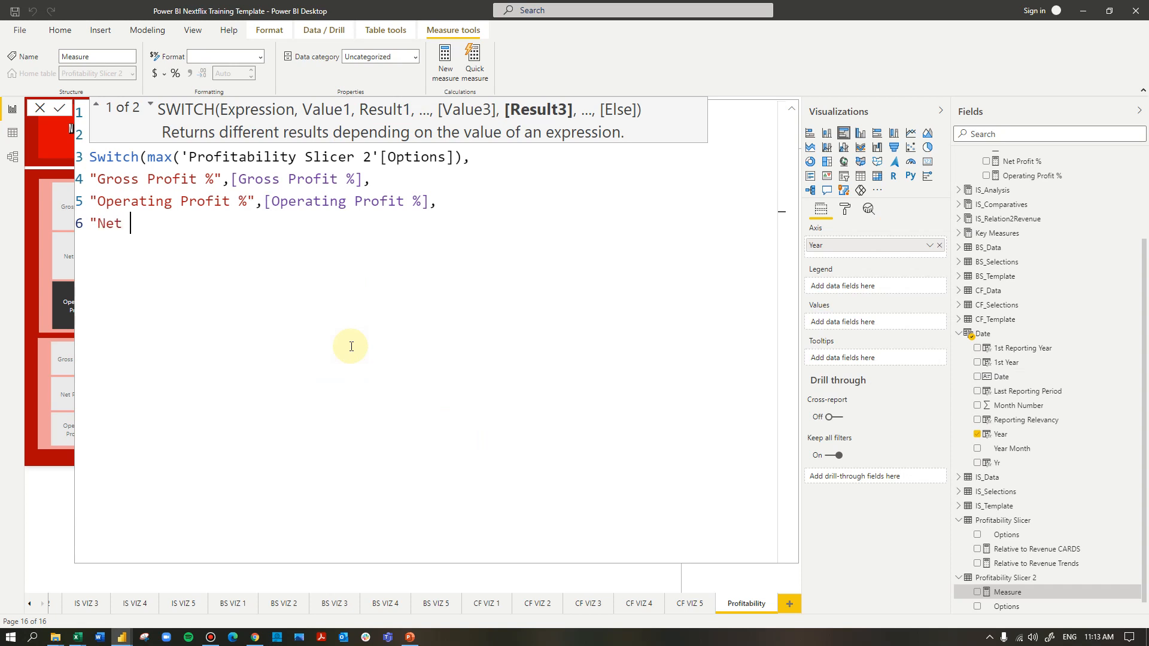
{"action": "key", "text": "BackSpace"}
{"action": "key", "text": "BackSpace"}
{"action": "key", "text": "BackSpace"}
{"action": "key", "text": "BackSpace"}
{"action": "key", "text": "BackSpace"}
{"action": "type", "text": "profi"}
{"action": "key", "text": "BackSpace"}
{"action": "key", "text": "BackSpace"}
{"action": "key", "text": "BackSpace"}
{"action": "key", "text": "BackSpace"}
{"action": "key", "text": "BackSpace"}
{"action": "type", "text": "Profit %\",net"}
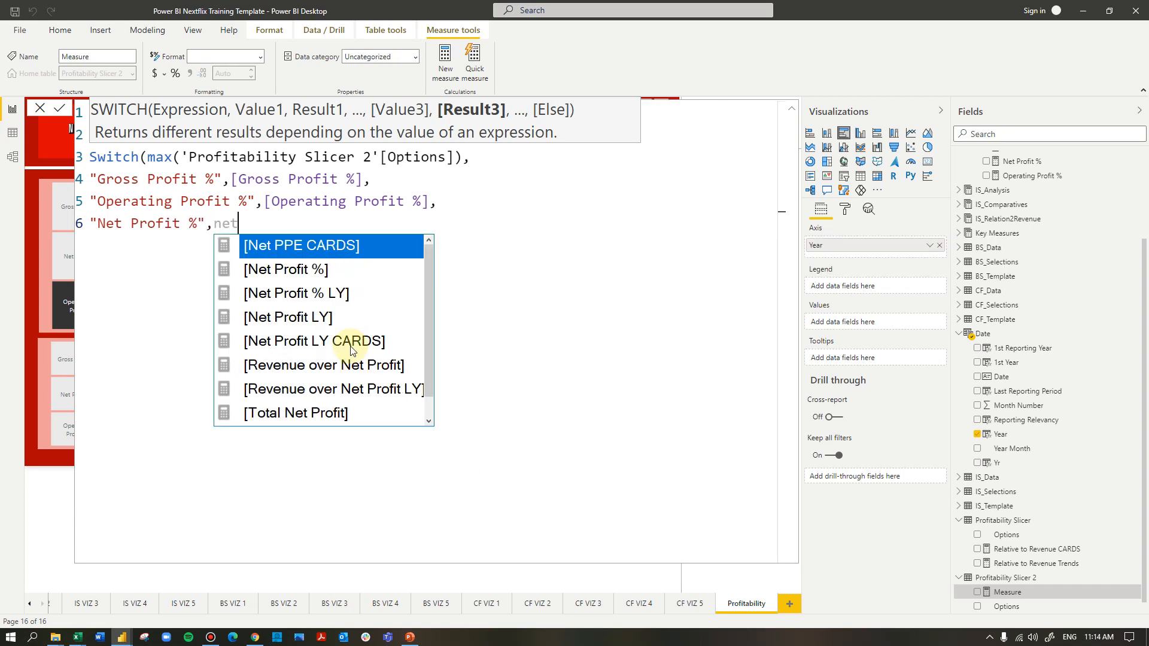
{"action": "key", "text": "Down"}
{"action": "key", "text": "Tab"}
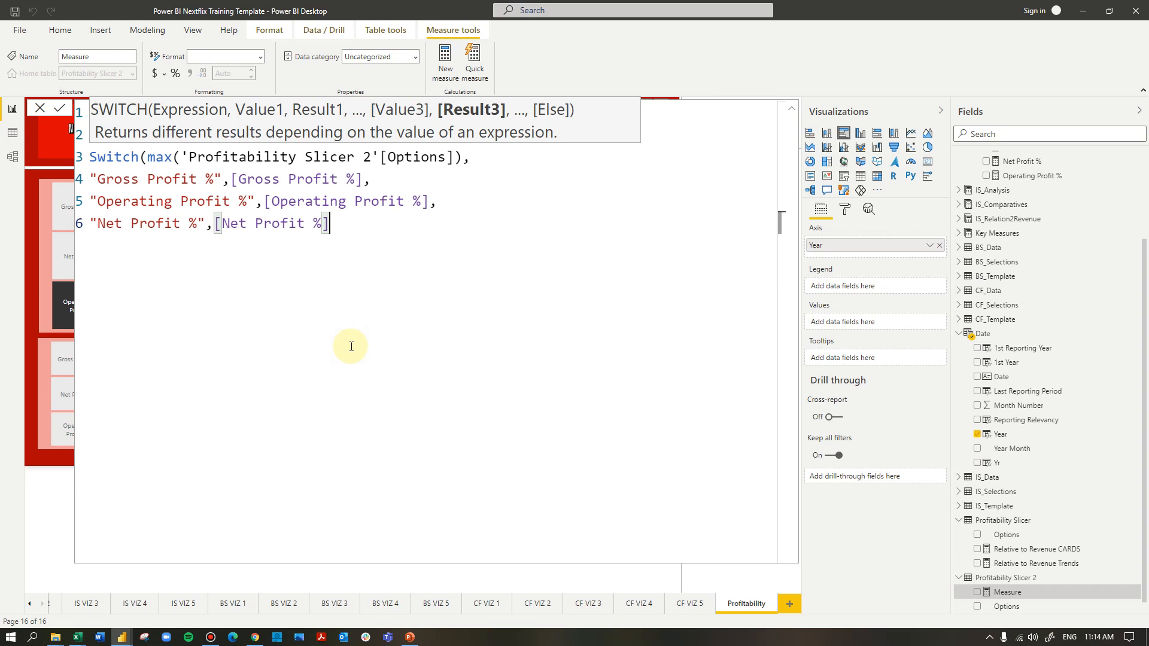
{"action": "type", "text": ","}
Finish the SWITCH with blank() as the fallback result, commit the measure and collapse the formula editor
{"action": "key", "text": "Return"}
{"action": "type", "text": "b"}
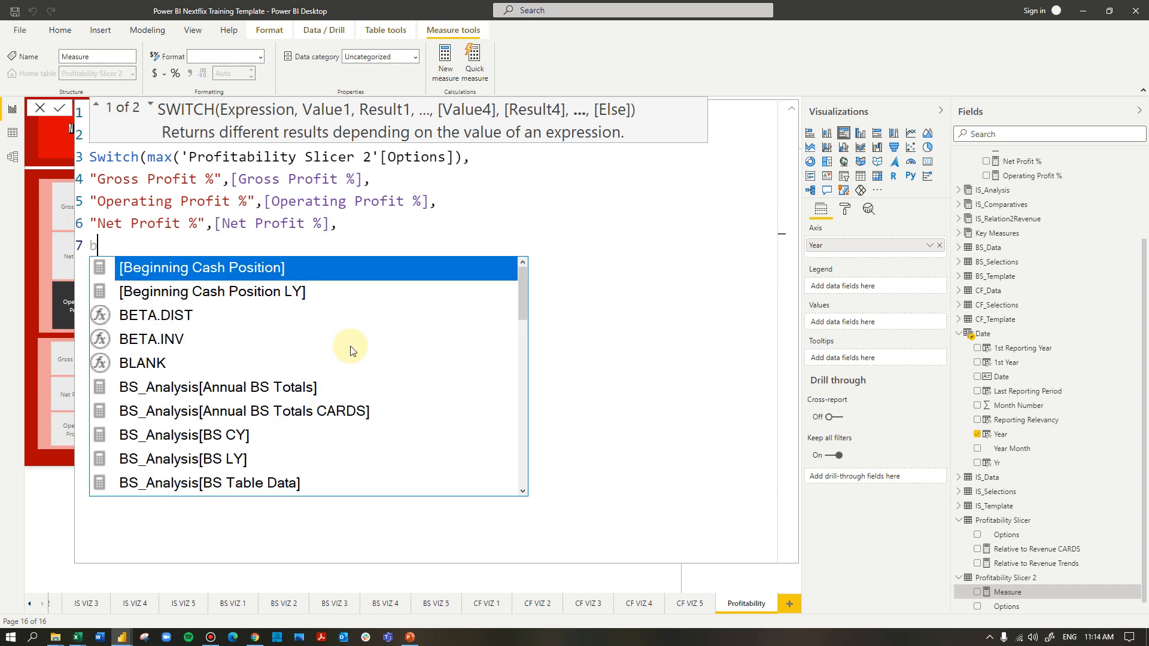
{"action": "type", "text": "lank()"}
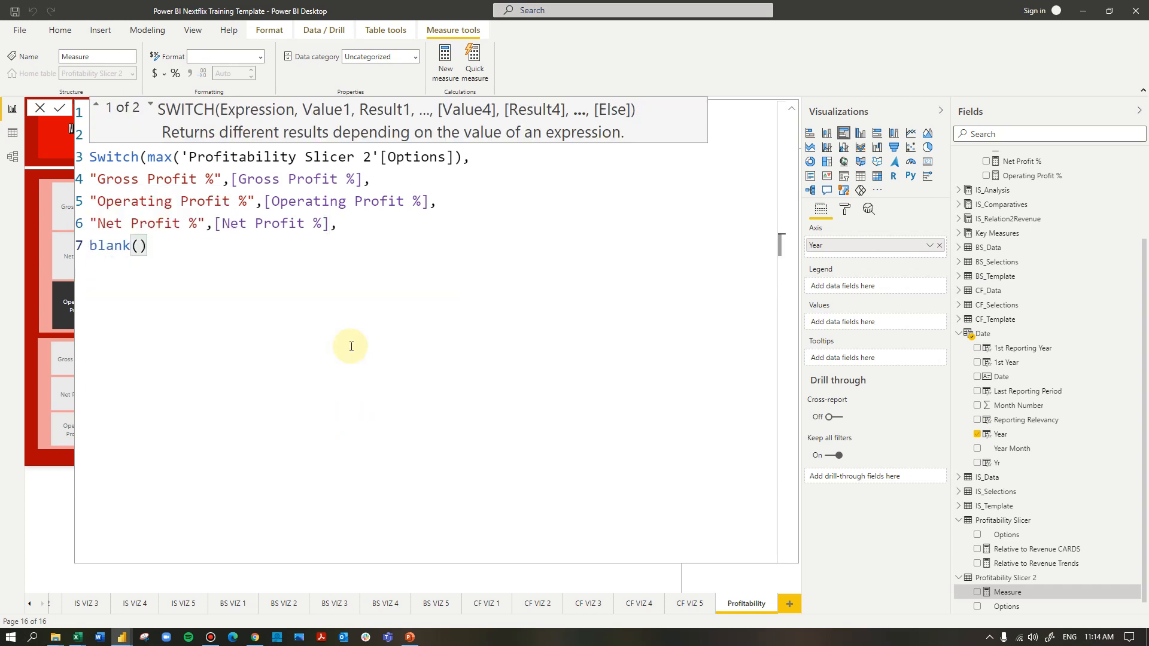
{"action": "key", "text": "Return"}
{"action": "type", "text": ")"}
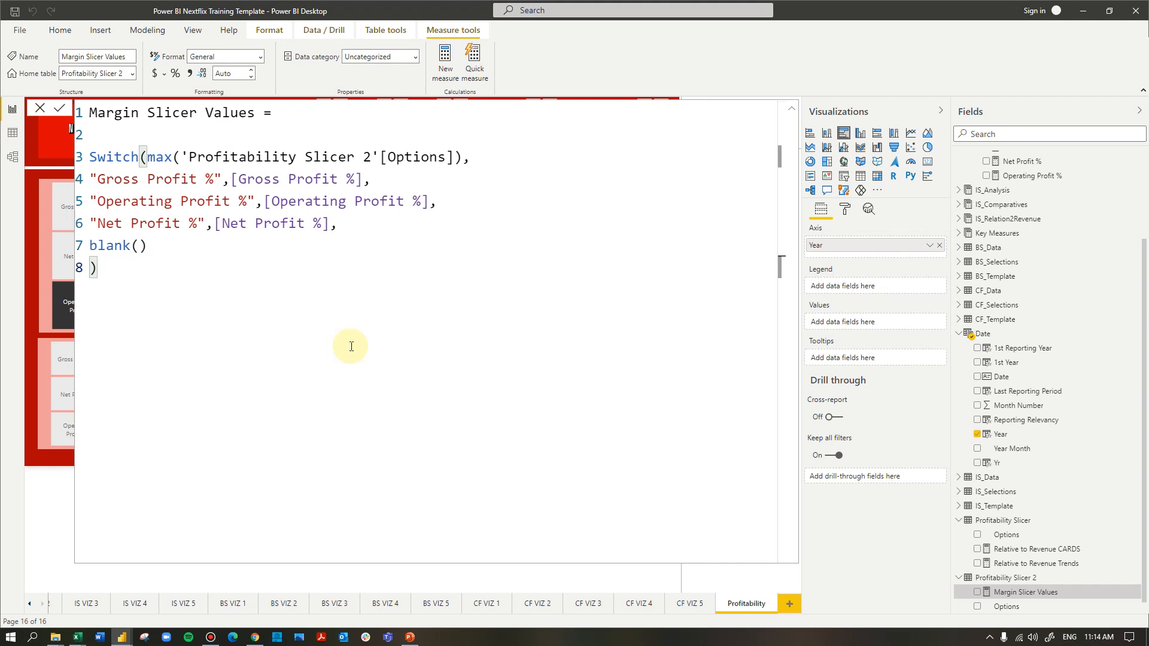
{"action": "left_click", "coordinate": [792, 108]}
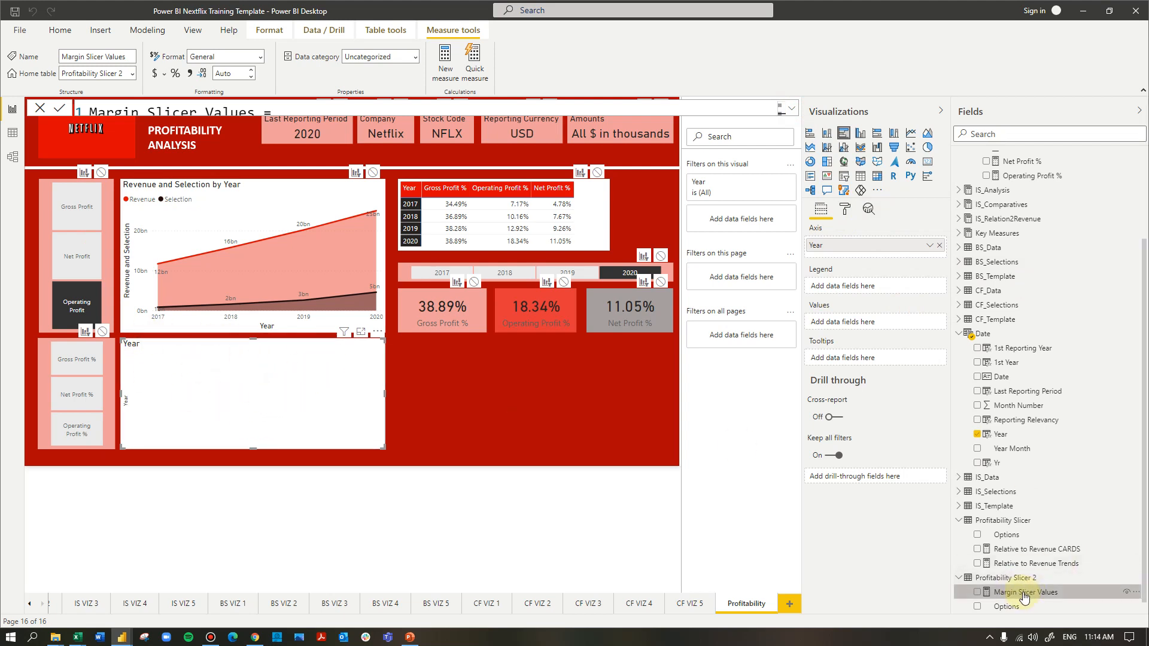
Use Margin Slicer Values as the new bar chart's values and select Gross Profit % in the percentage slicer
{"action": "left_click_drag", "start_coordinate": [1059, 596], "coordinate": [880, 322]}
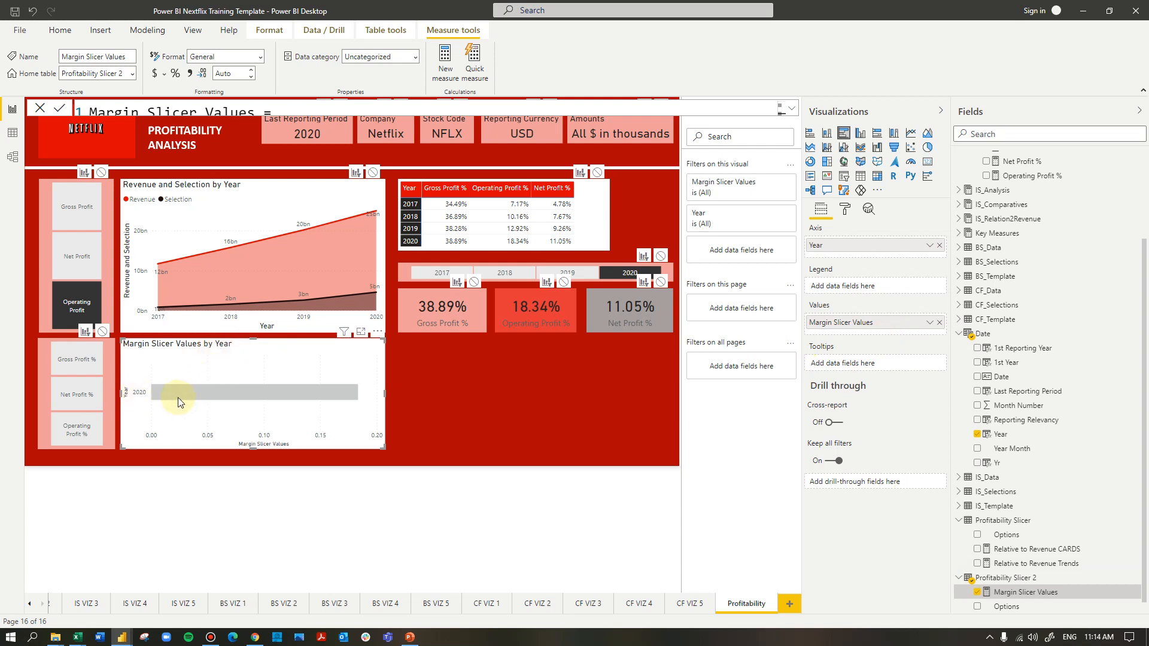
{"action": "left_click", "coordinate": [80, 359]}
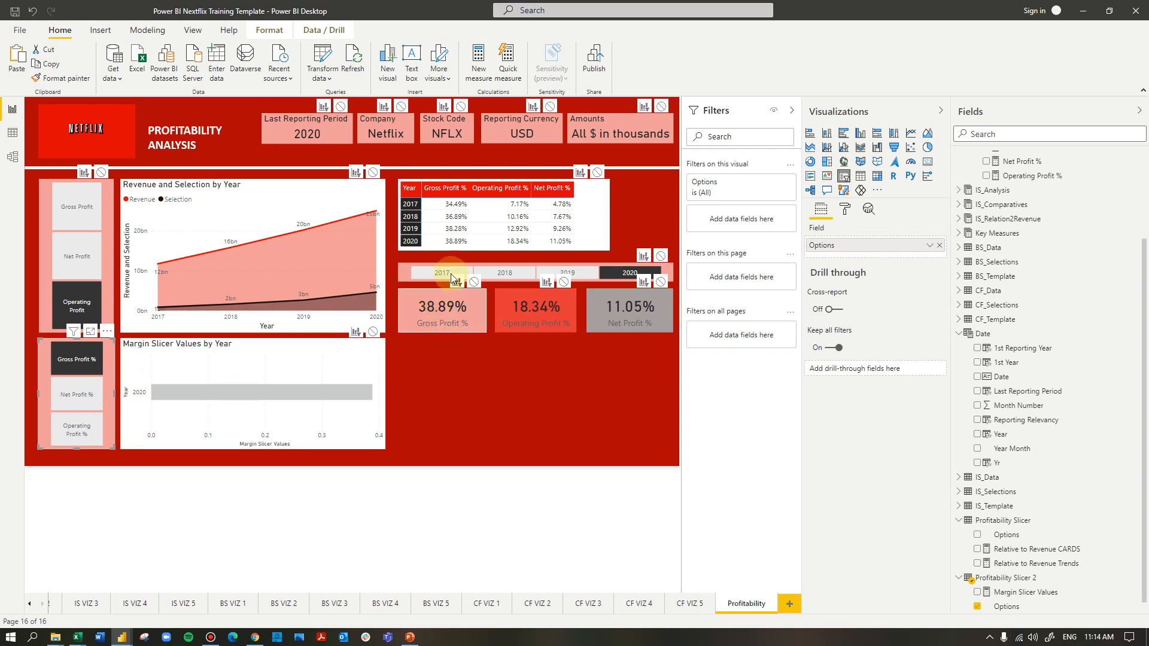
Set the year slicer's interaction with the Margin Slicer Values bar chart to None
{"action": "left_click", "coordinate": [617, 270]}
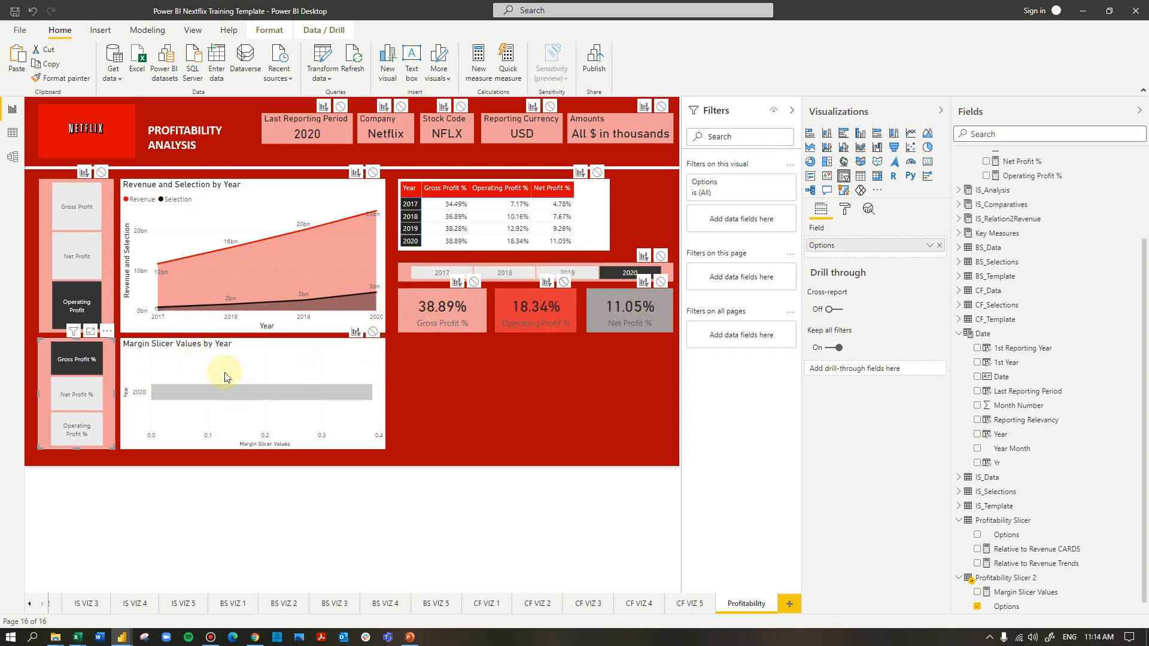
{"action": "left_click", "coordinate": [666, 273]}
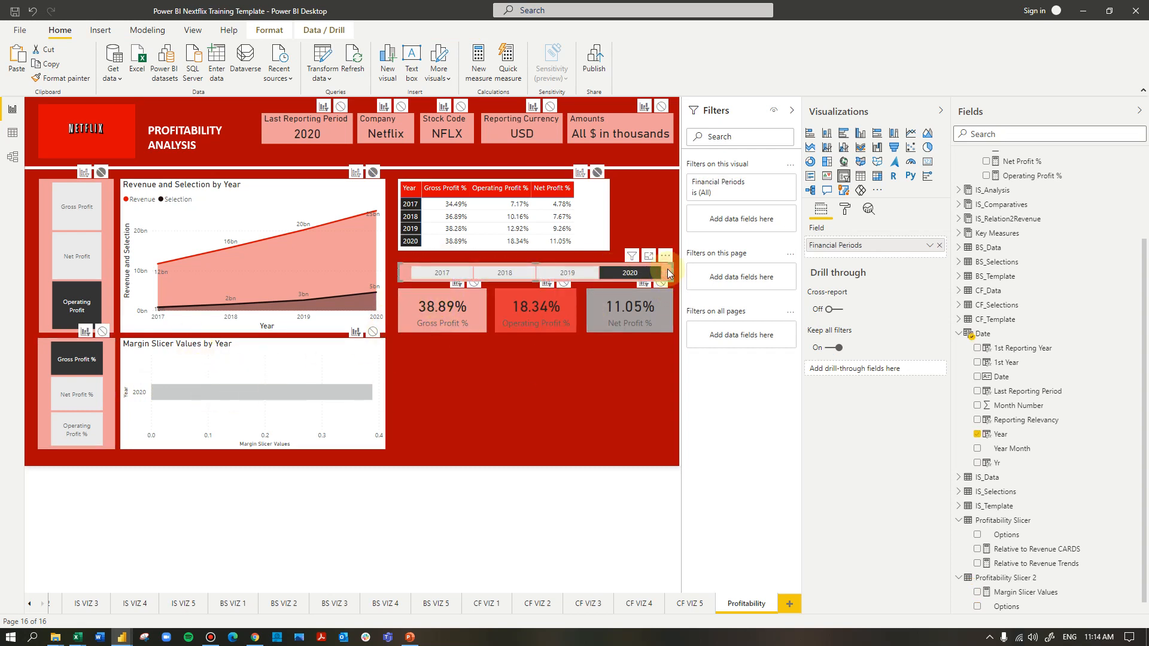
{"action": "left_click", "coordinate": [373, 331]}
{"action": "mouse_move", "coordinate": [325, 411]}
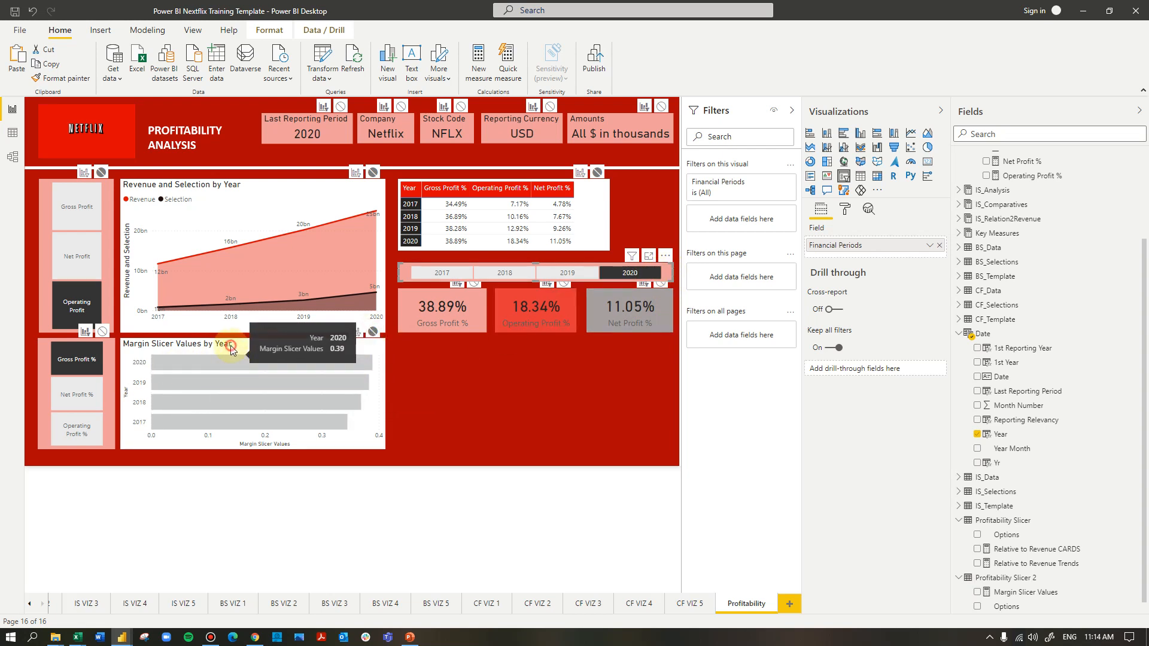
Turn on data labels for the Margin Slicer Values bar chart and format the Margin Slicer Values measure as a percentage
{"action": "left_click", "coordinate": [281, 352]}
{"action": "left_click", "coordinate": [845, 209]}
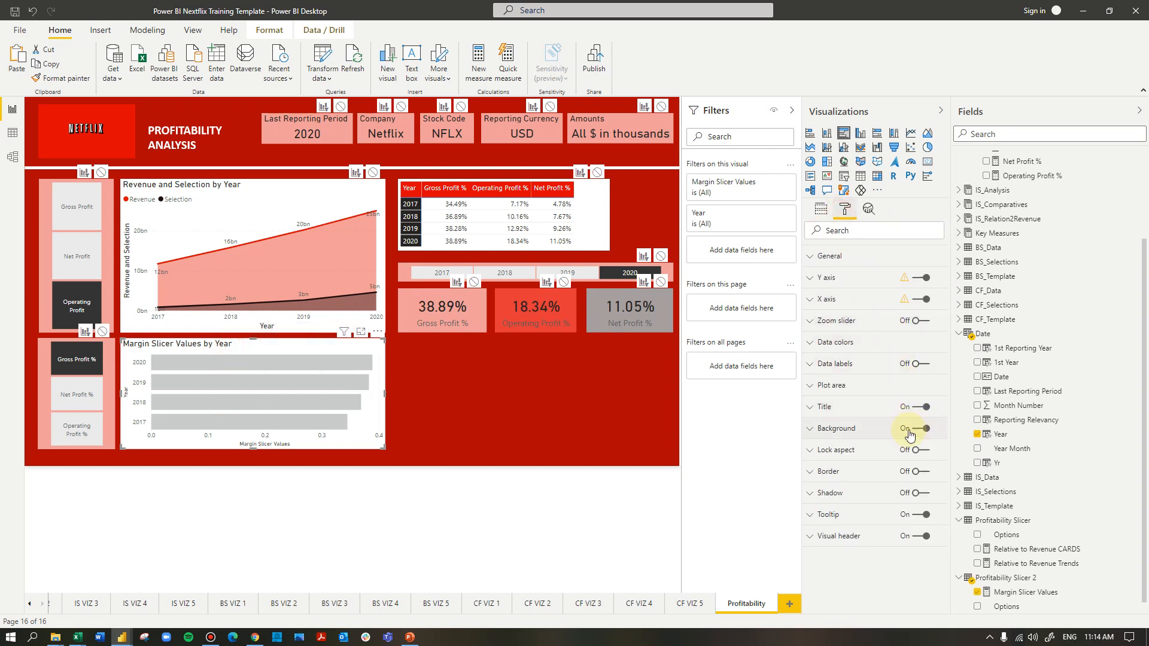
{"action": "left_click", "coordinate": [922, 363]}
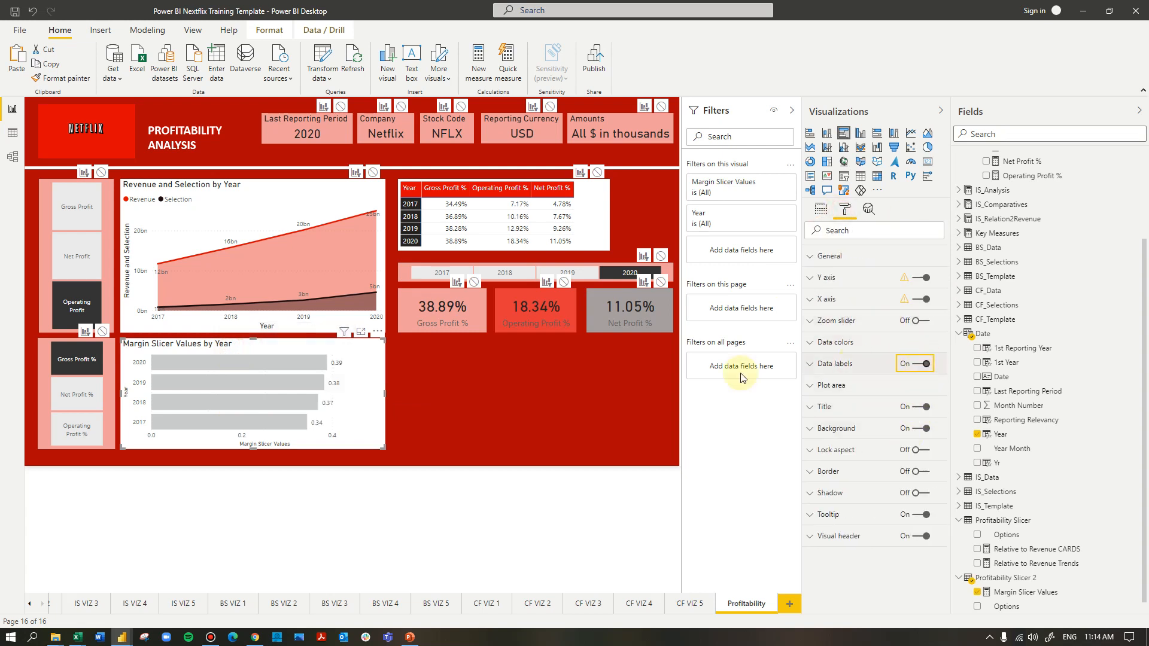
{"action": "left_click", "coordinate": [1022, 593]}
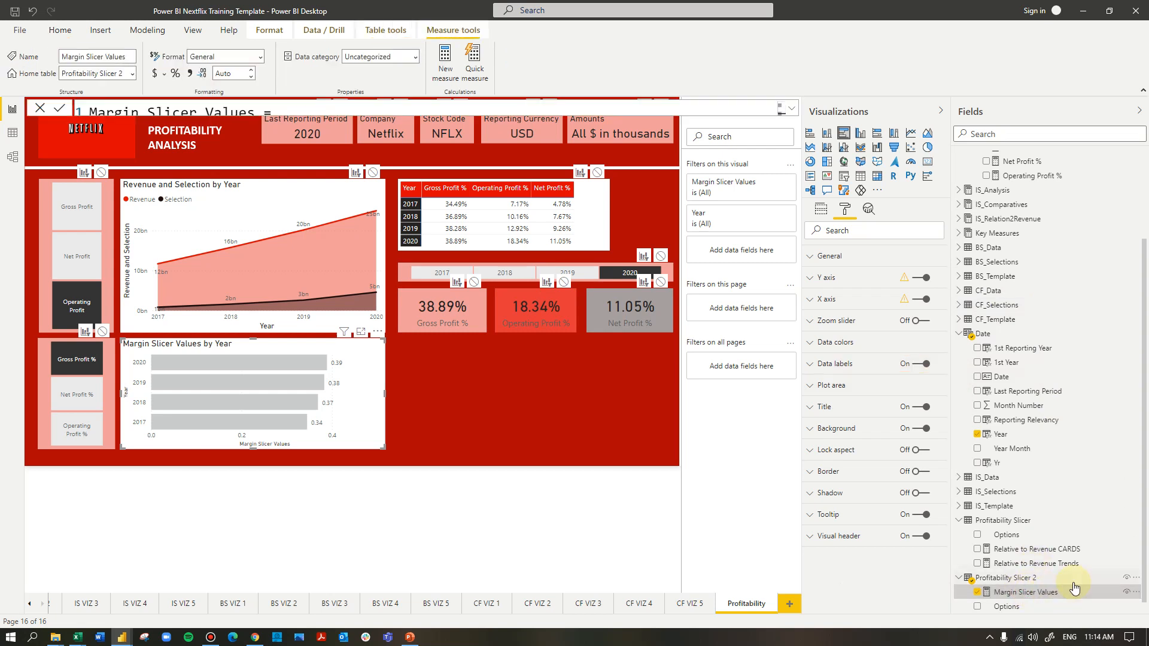
{"action": "left_click", "coordinate": [219, 57]}
{"action": "left_click", "coordinate": [176, 72]}
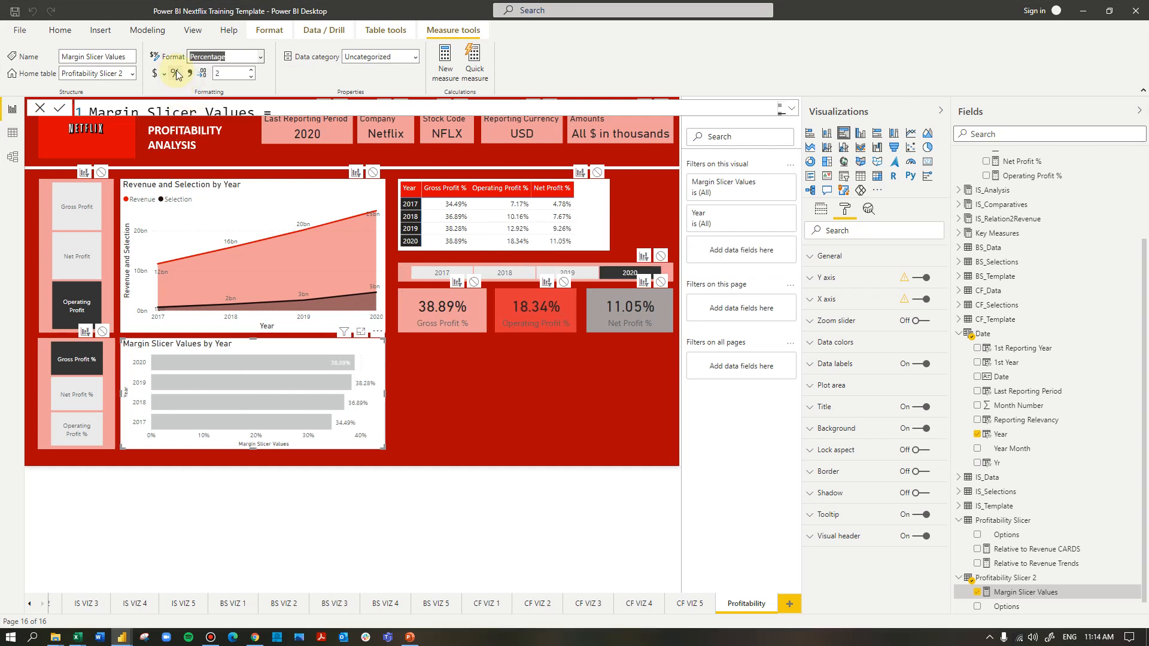
Test the percentage slicer with Net Profit % and Operating Profit %, ending on Gross Profit %
{"action": "left_click", "coordinate": [81, 395]}
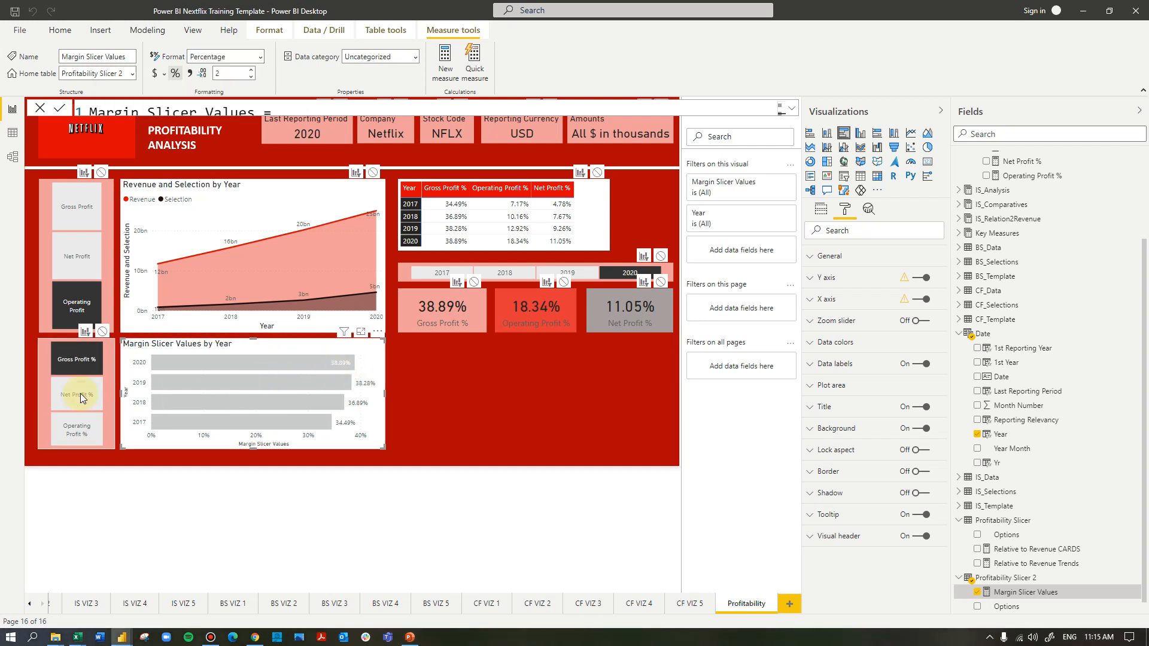
{"action": "left_click", "coordinate": [80, 436]}
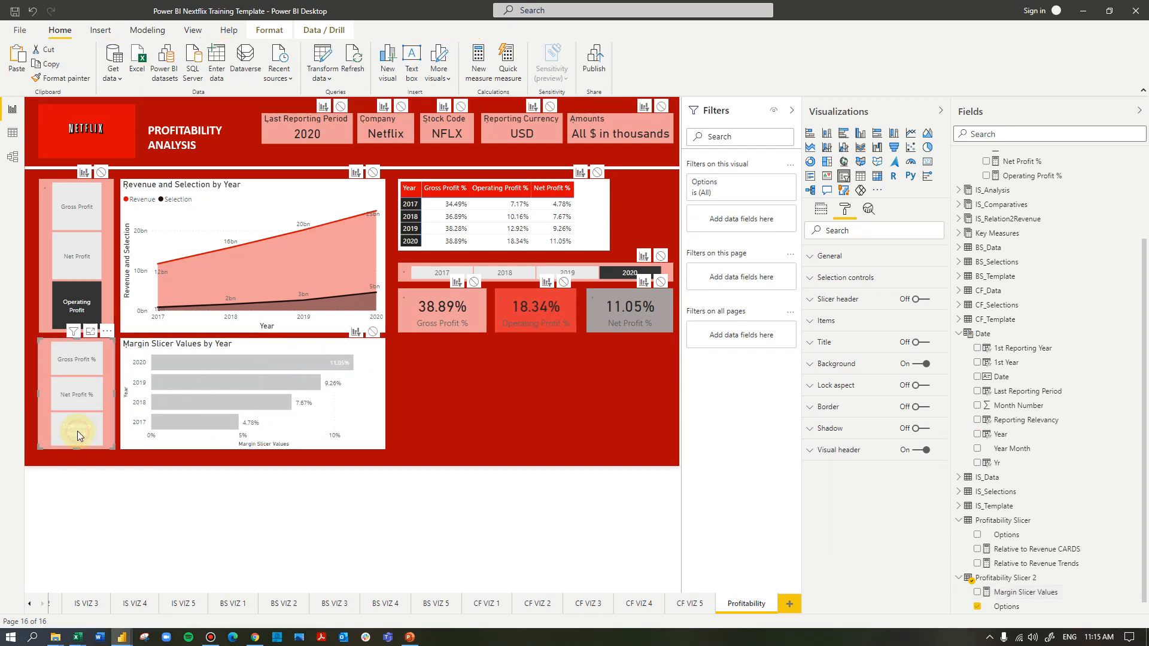
{"action": "left_click", "coordinate": [77, 361]}
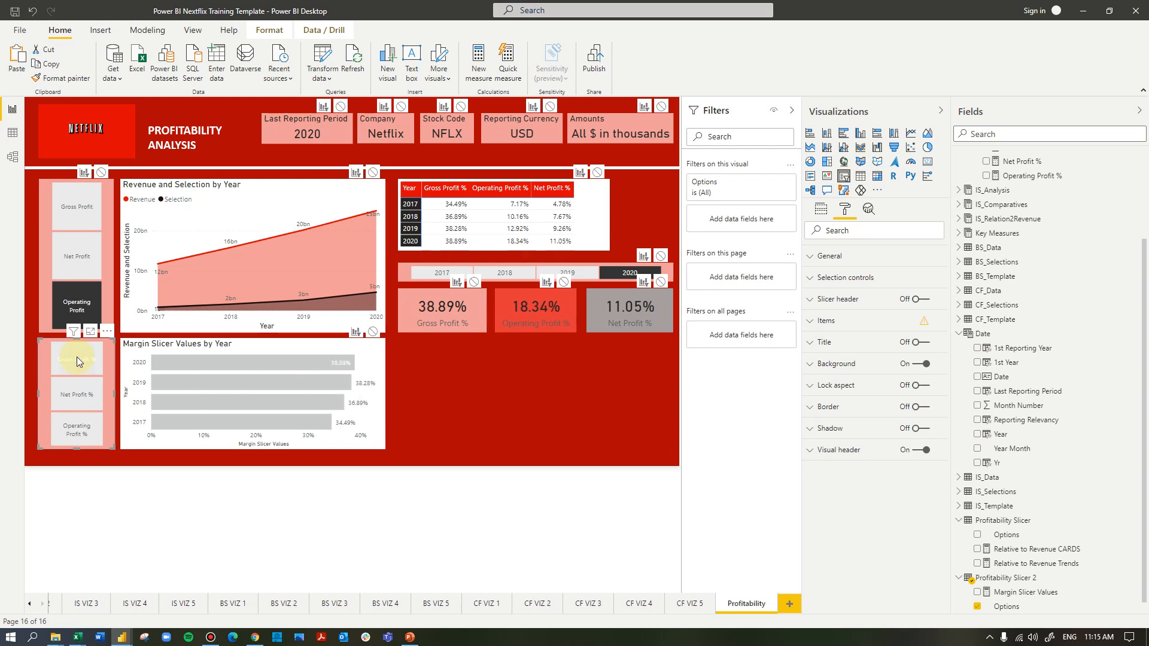
Insert a clustered bar chart below the profit percentage cards and widen it to span roughly the whole row of cards
{"action": "left_click", "coordinate": [513, 399]}
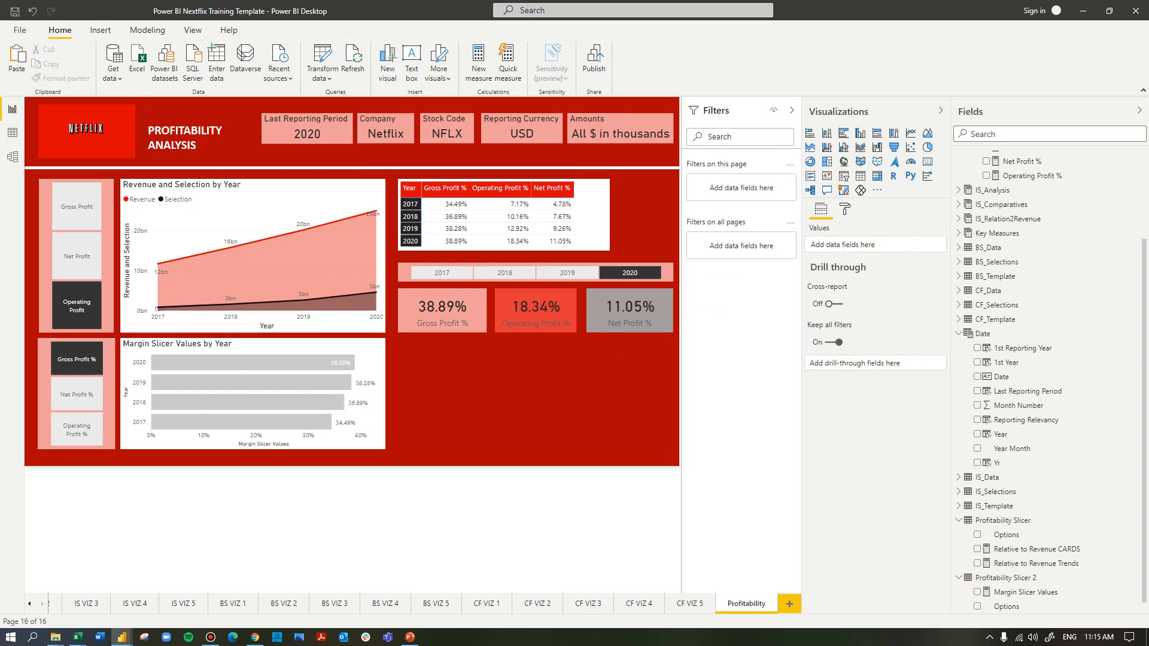
{"action": "left_click", "coordinate": [451, 364]}
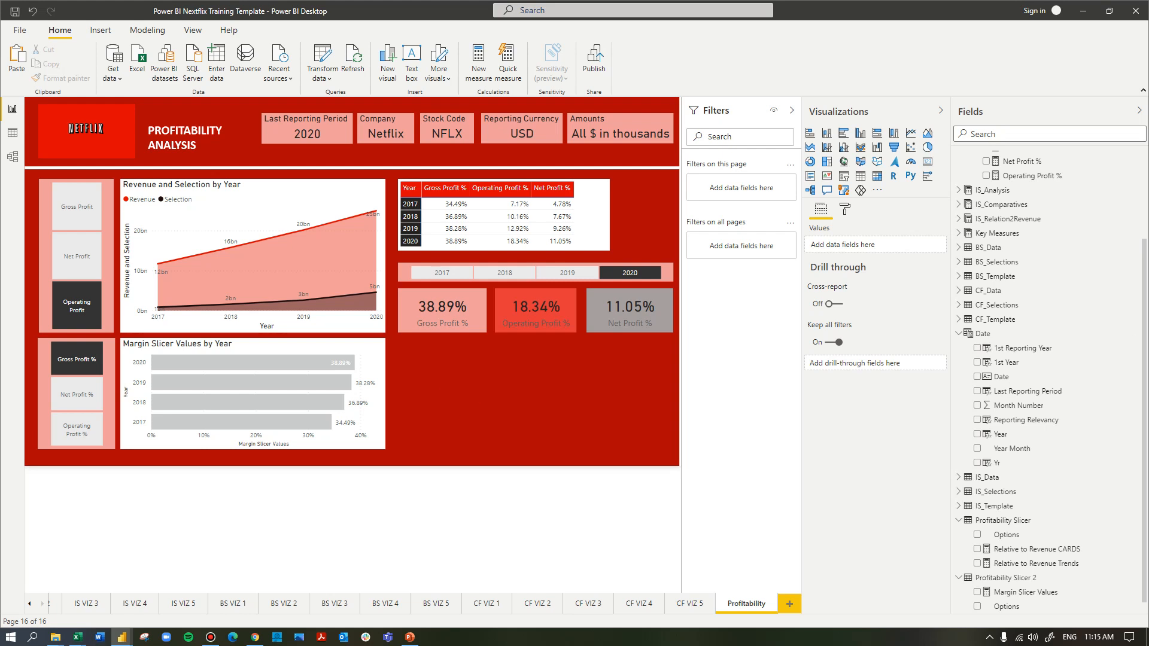
{"action": "left_click", "coordinate": [843, 136]}
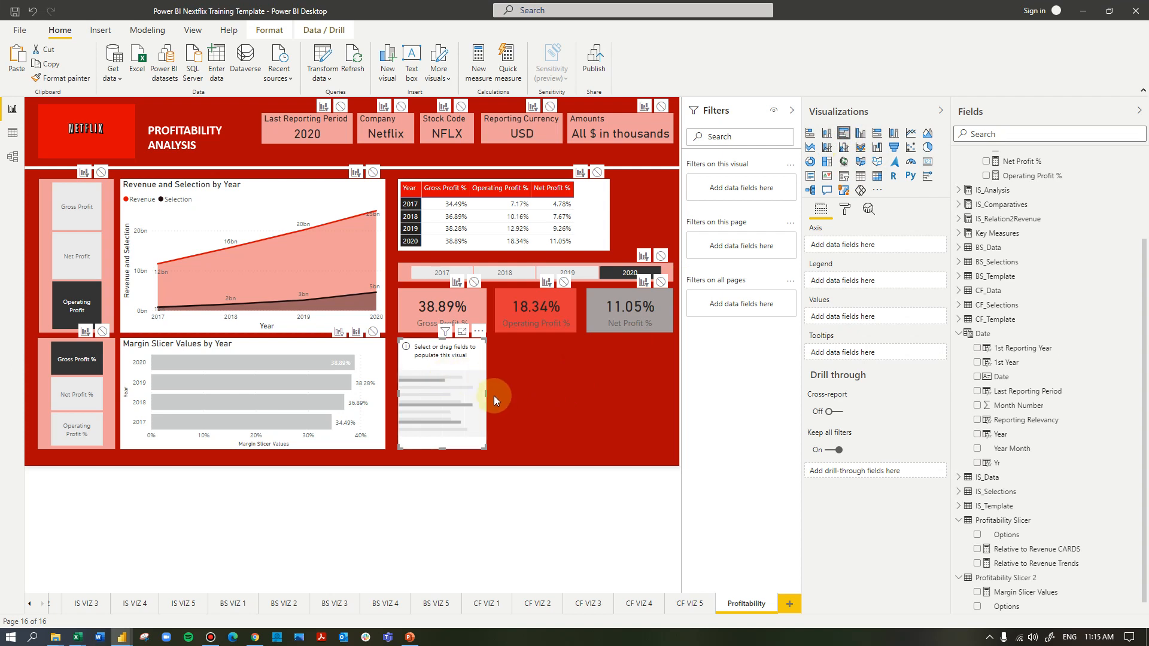
{"action": "left_click_drag", "start_coordinate": [505, 390], "coordinate": [666, 389]}
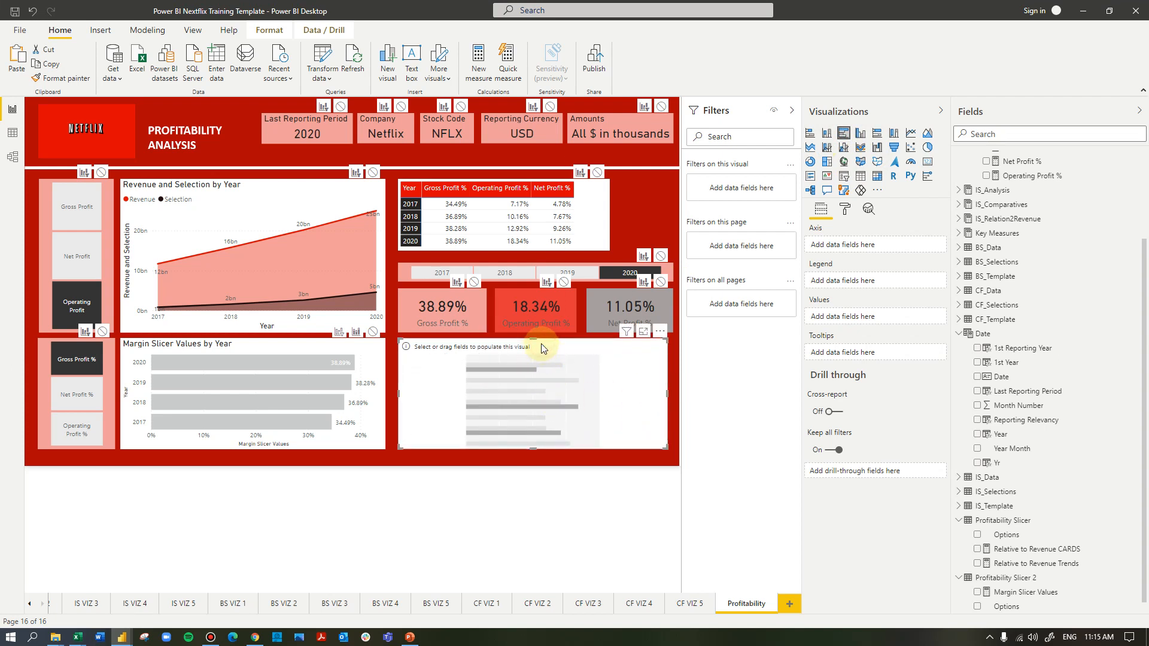
Use IS YoY Change from IS_Analysis as the new bar chart's values
{"action": "scroll", "coordinate": [1100, 334], "scroll_direction": "up", "scroll_amount": 4}
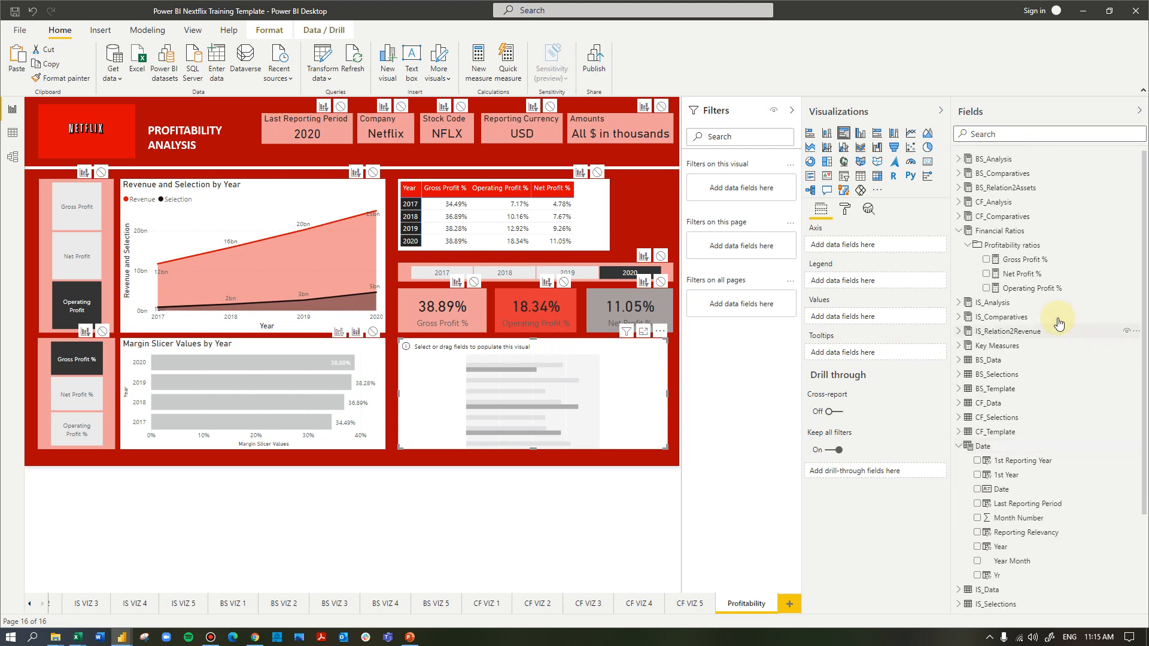
{"action": "left_click", "coordinate": [959, 202]}
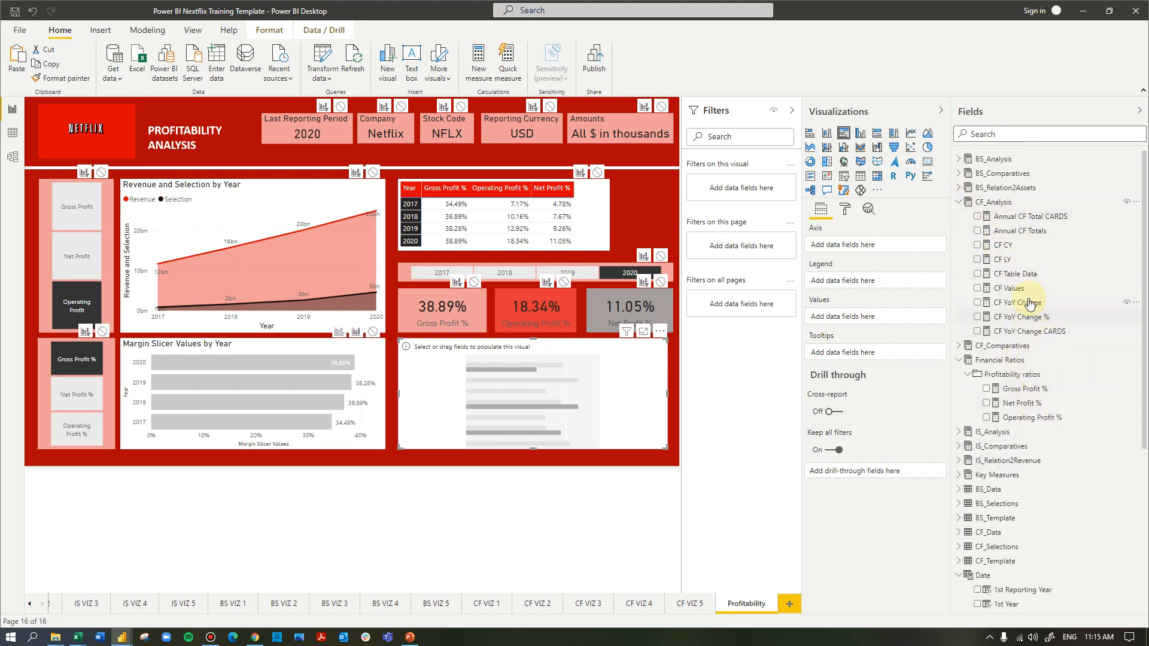
{"action": "left_click_drag", "start_coordinate": [1059, 321], "coordinate": [982, 318]}
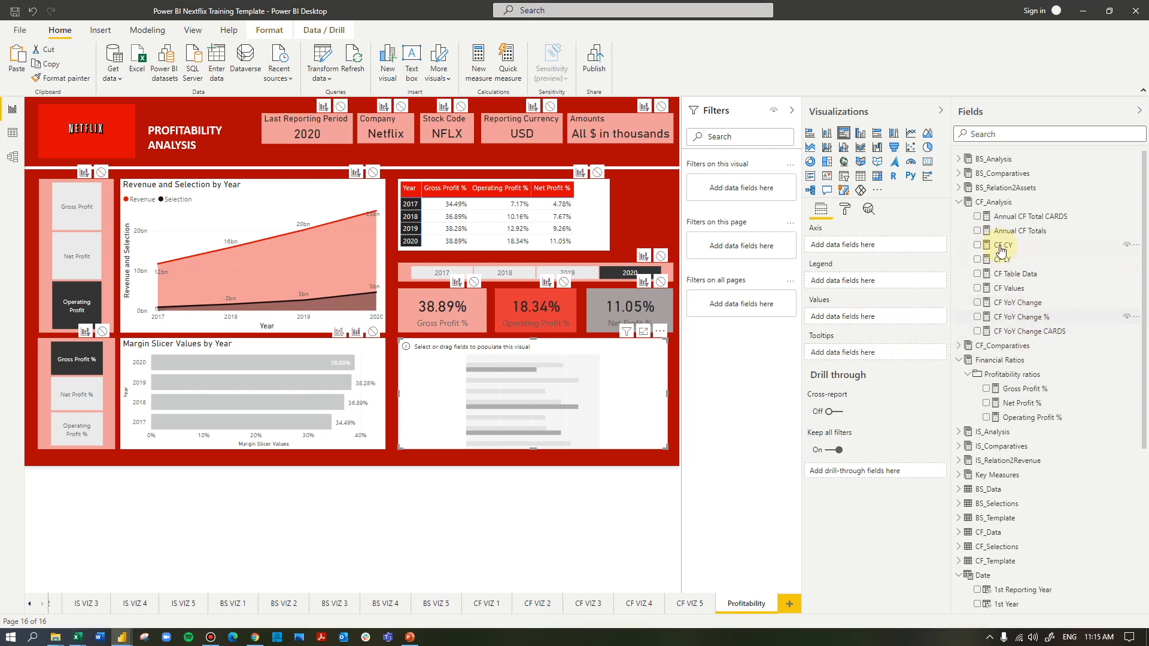
{"action": "left_click", "coordinate": [957, 433]}
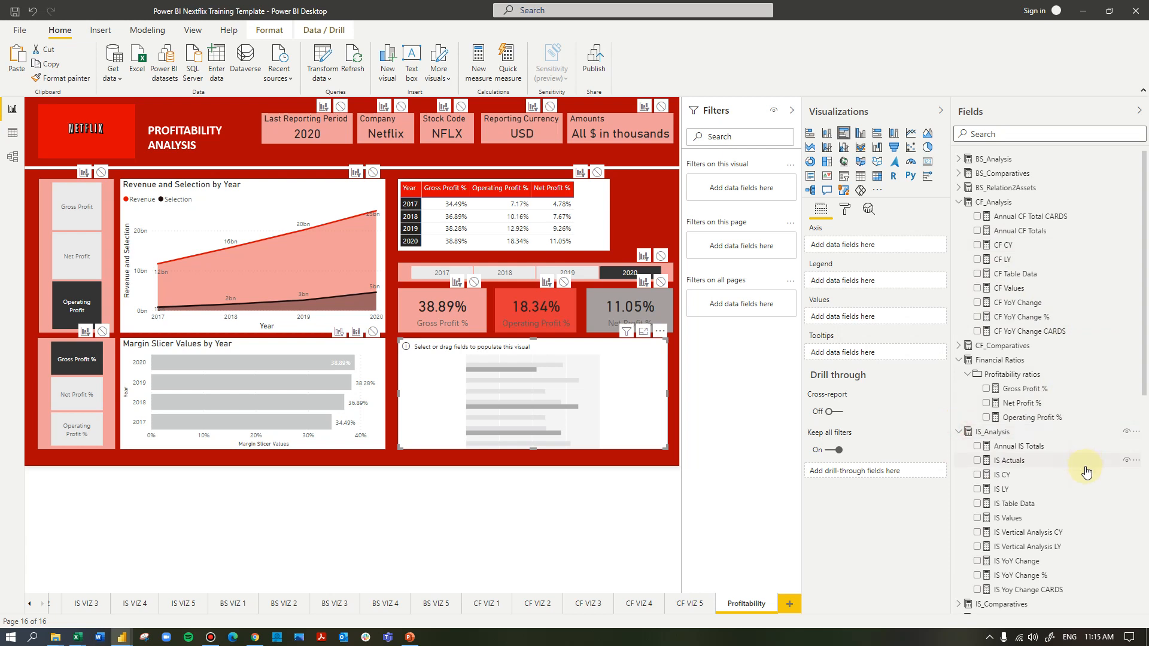
{"action": "scroll", "coordinate": [1084, 467], "scroll_direction": "down", "scroll_amount": 3}
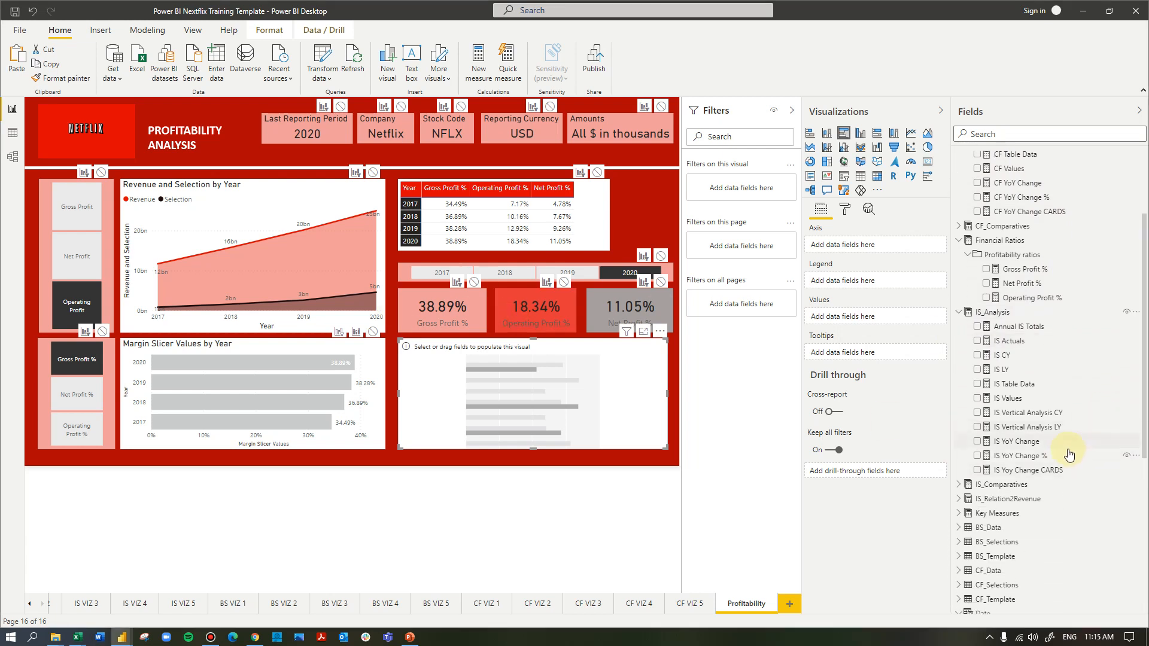
{"action": "left_click_drag", "start_coordinate": [1023, 445], "coordinate": [879, 323]}
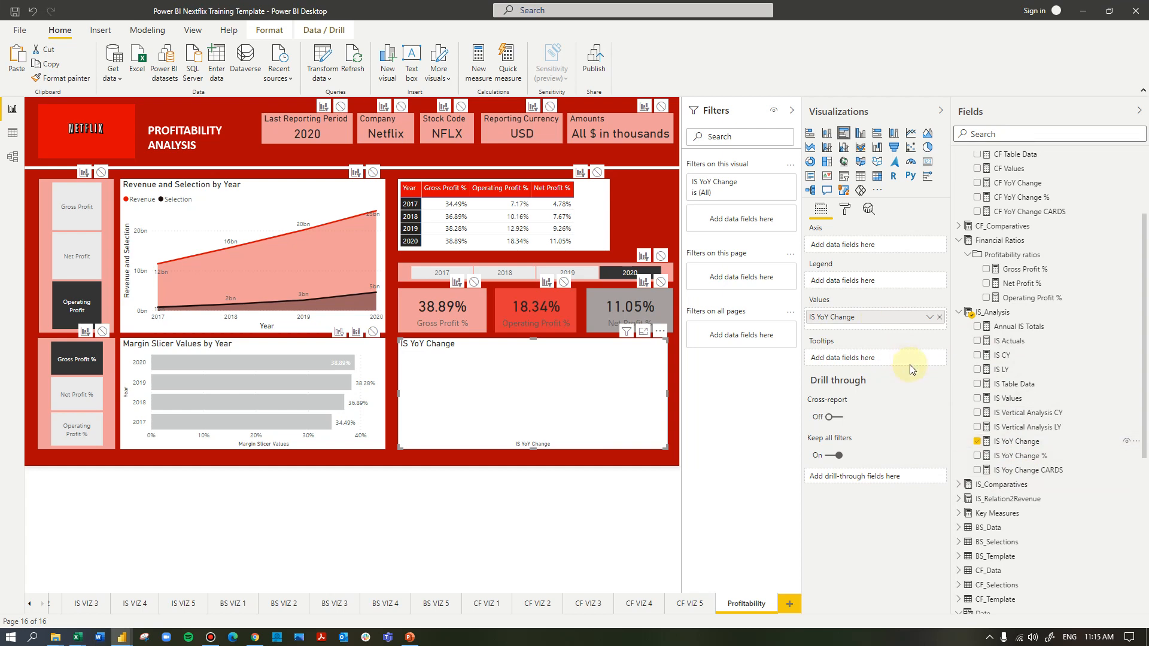
Use Income Statement Items from IS_Template as the new bar chart's axis
{"action": "scroll", "coordinate": [1095, 475], "scroll_direction": "down", "scroll_amount": 5}
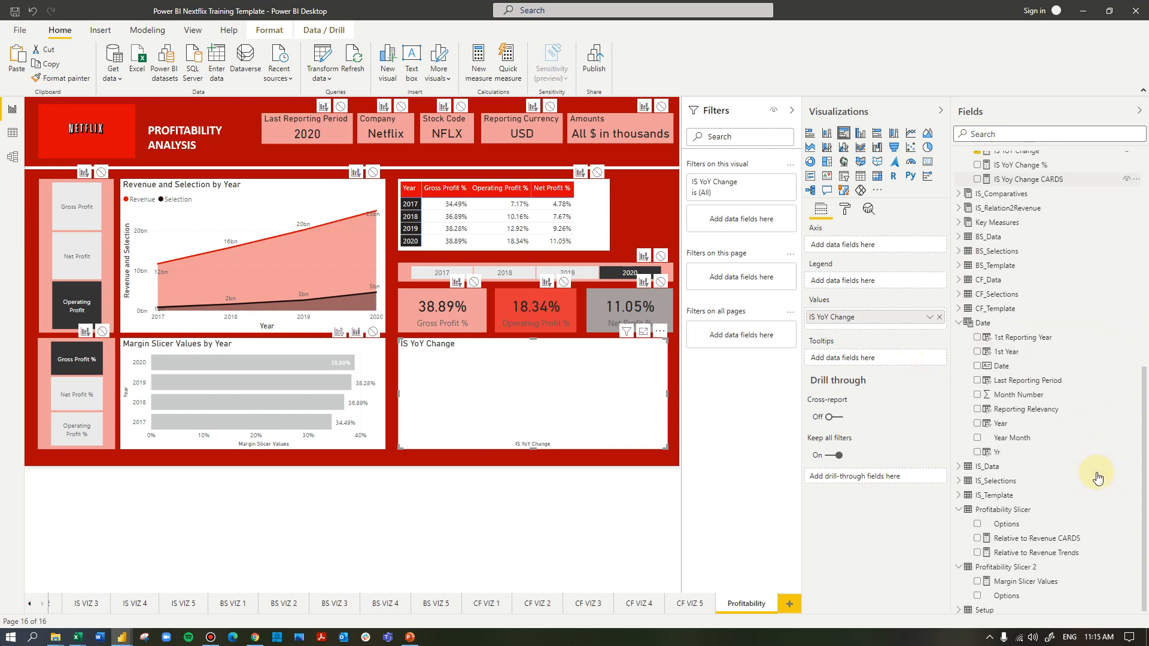
{"action": "left_click", "coordinate": [959, 492]}
{"action": "left_click_drag", "start_coordinate": [1046, 526], "coordinate": [879, 245]}
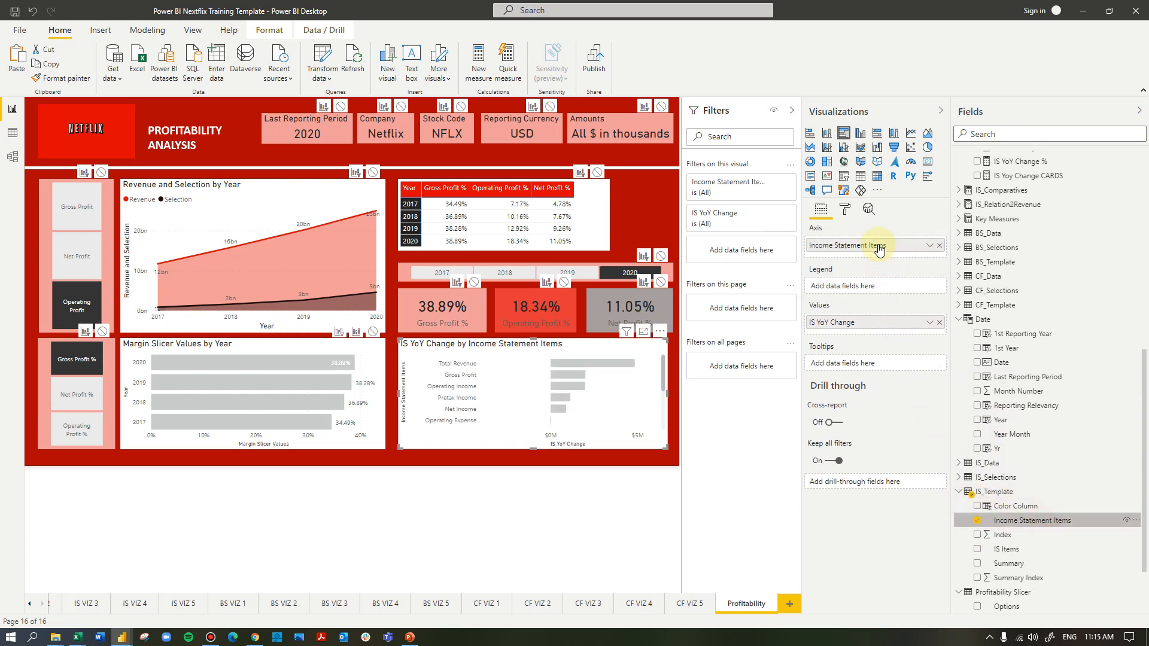
Filter the new bar chart's Income Statement Items to Gross Profit, Net Income and Operating Income
{"action": "left_click", "coordinate": [772, 185]}
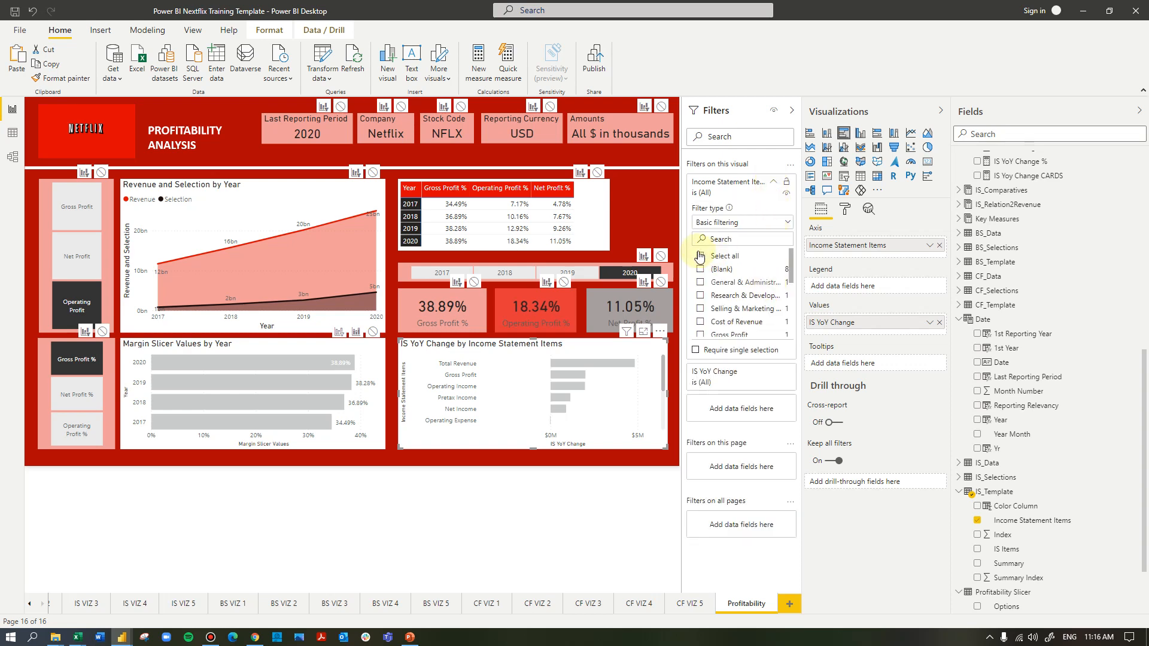
{"action": "left_click_drag", "start_coordinate": [683, 240], "coordinate": [600, 241]}
{"action": "scroll", "coordinate": [662, 281], "scroll_direction": "down", "scroll_amount": 2}
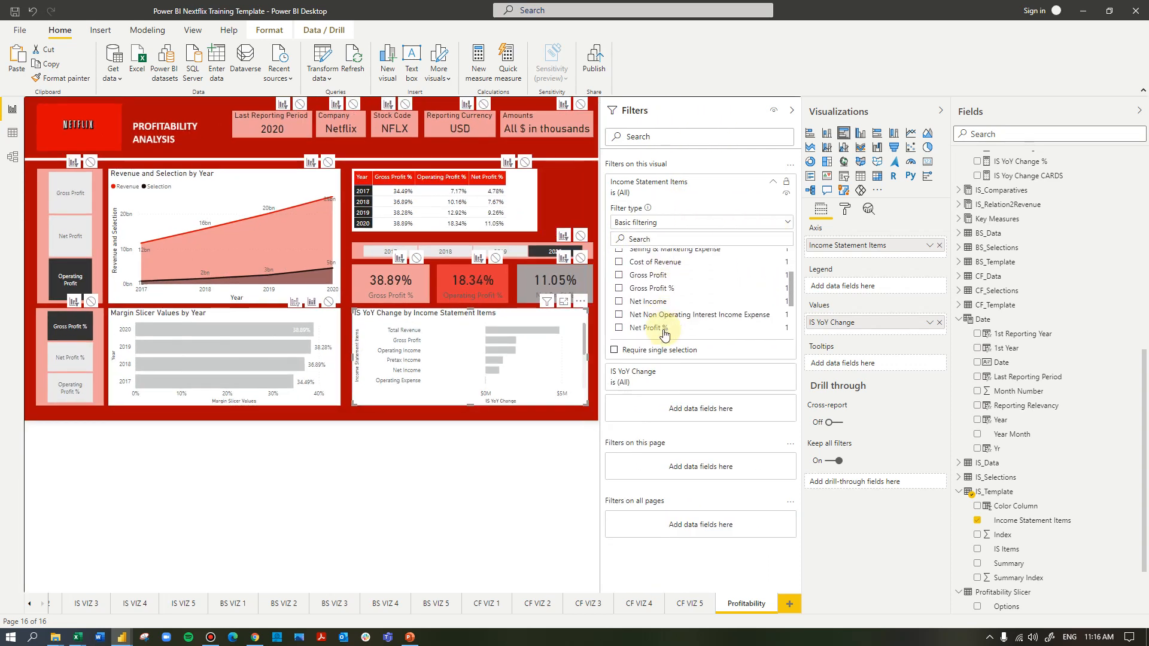
{"action": "left_click", "coordinate": [620, 276]}
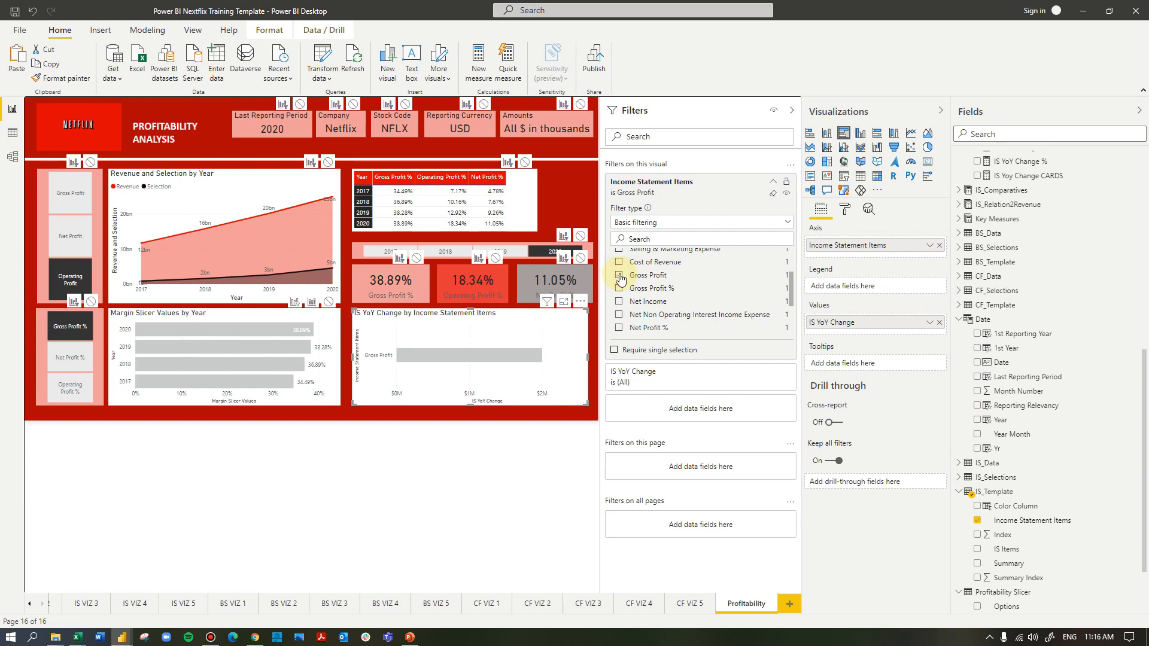
{"action": "left_click", "coordinate": [619, 303]}
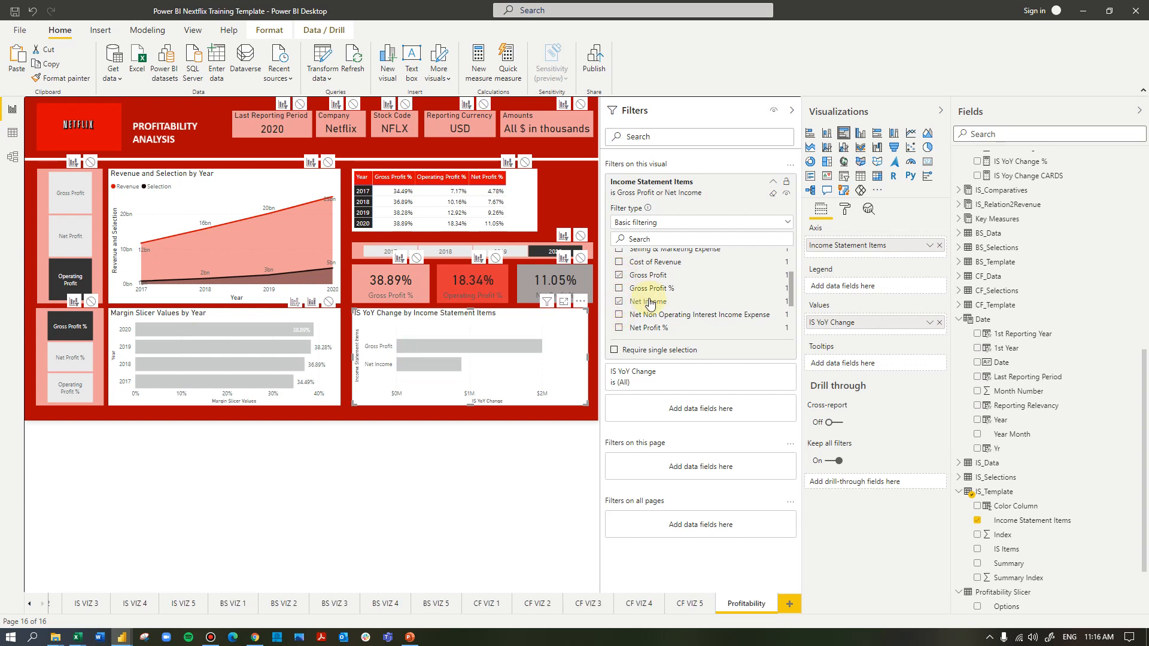
{"action": "scroll", "coordinate": [649, 304], "scroll_direction": "down", "scroll_amount": 2}
{"action": "left_click", "coordinate": [620, 295]}
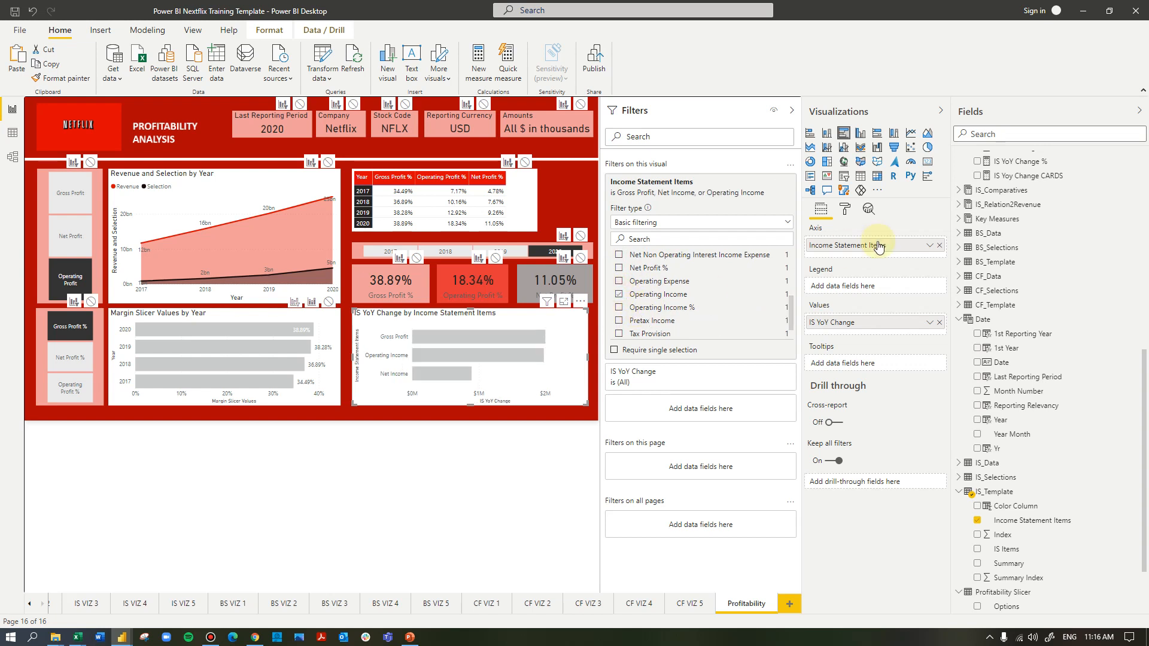
Set the default data color of the income statement bar chart to red and turn on its data labels
{"action": "left_click", "coordinate": [845, 209]}
{"action": "left_click", "coordinate": [838, 342]}
{"action": "left_click", "coordinate": [833, 423]}
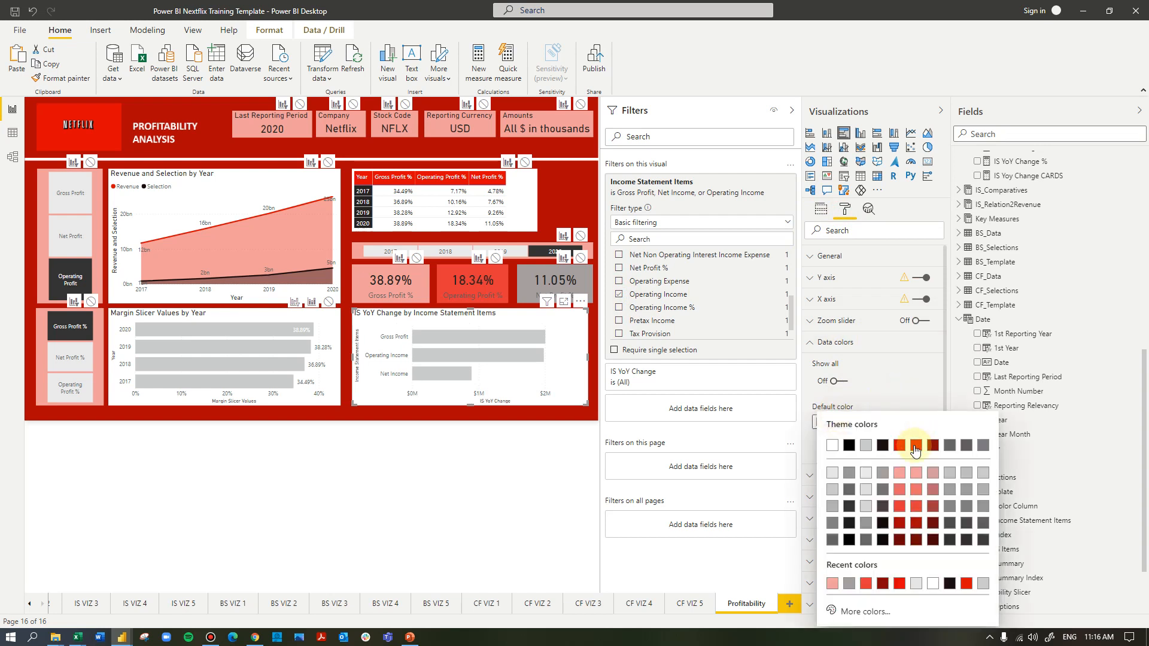
{"action": "left_click", "coordinate": [917, 446]}
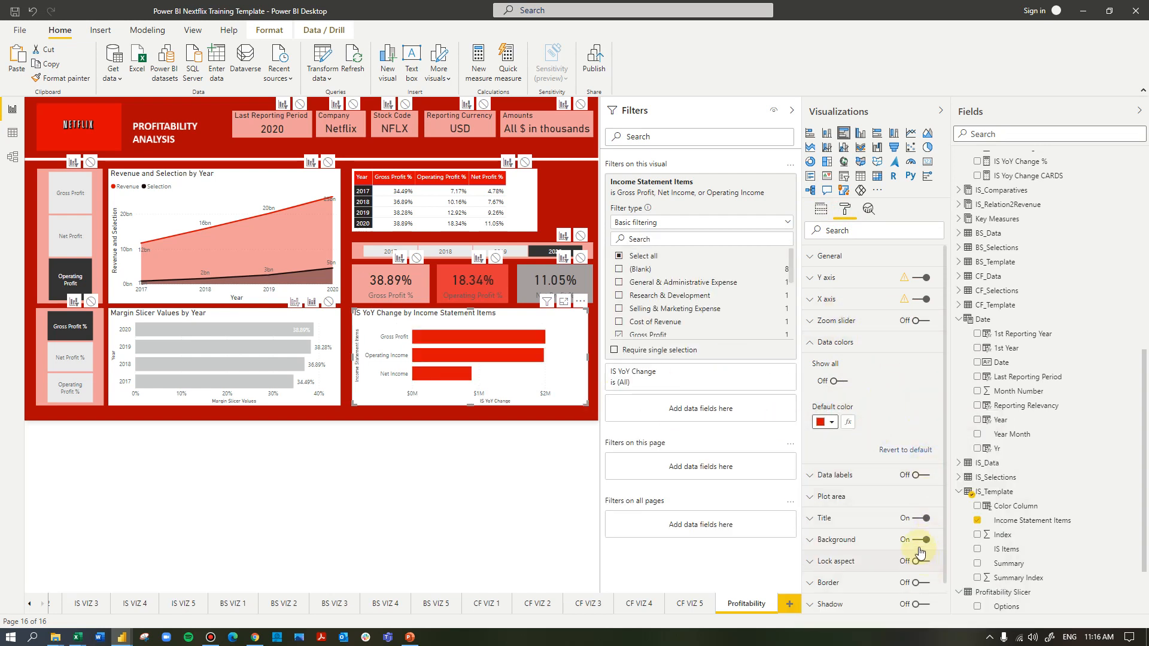
{"action": "left_click", "coordinate": [917, 476]}
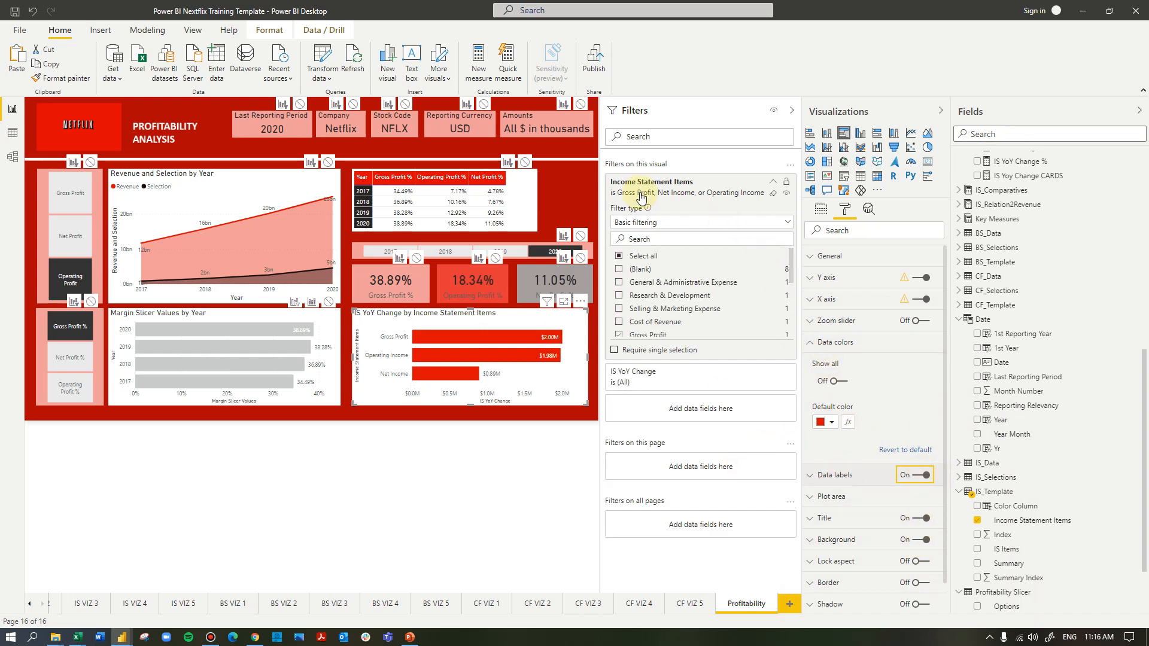
Collapse the Filters pane and set the display units of the income statement bar chart's data labels to Billions
{"action": "left_click", "coordinate": [791, 110]}
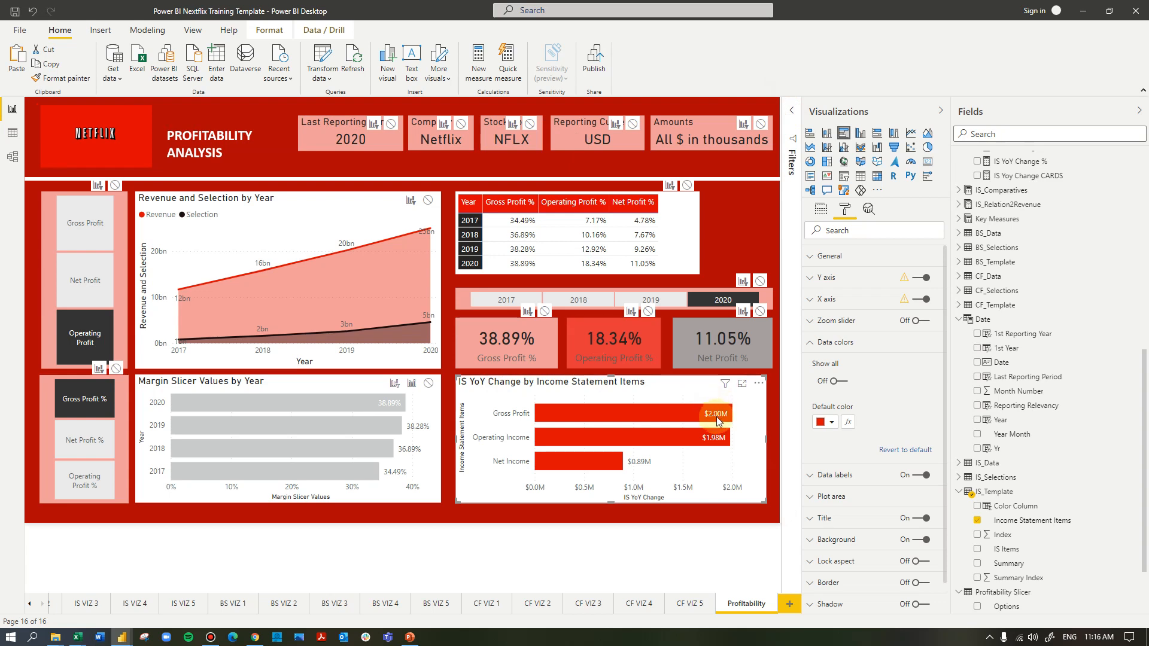
{"action": "left_click", "coordinate": [827, 344]}
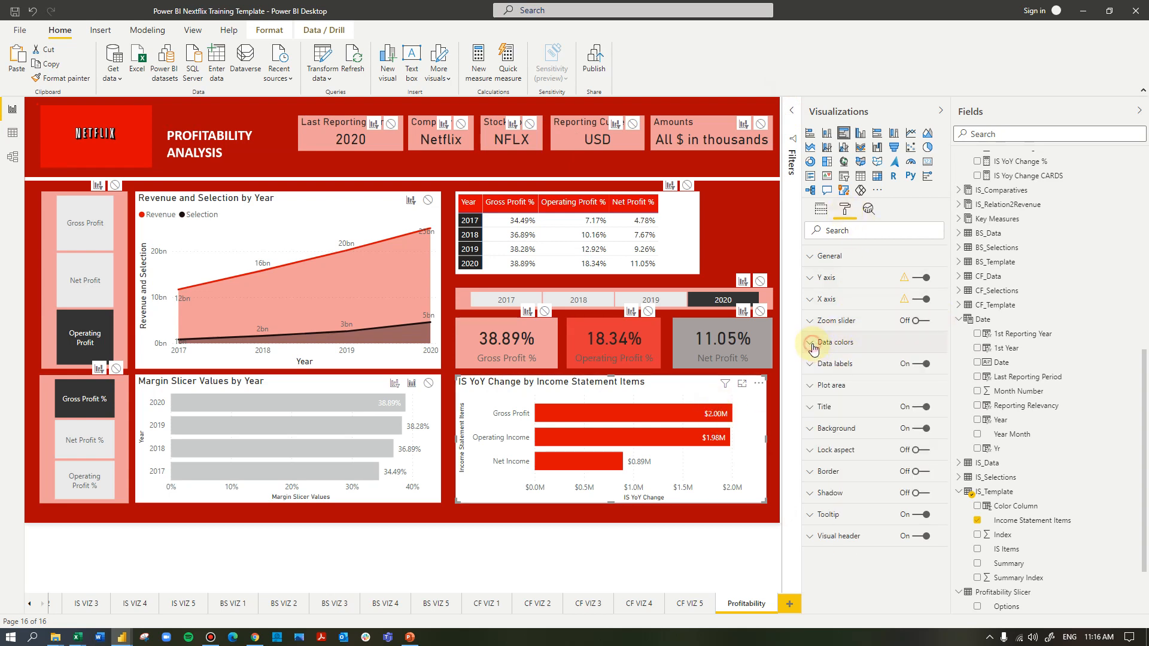
{"action": "left_click", "coordinate": [832, 363]}
{"action": "left_click", "coordinate": [852, 441]}
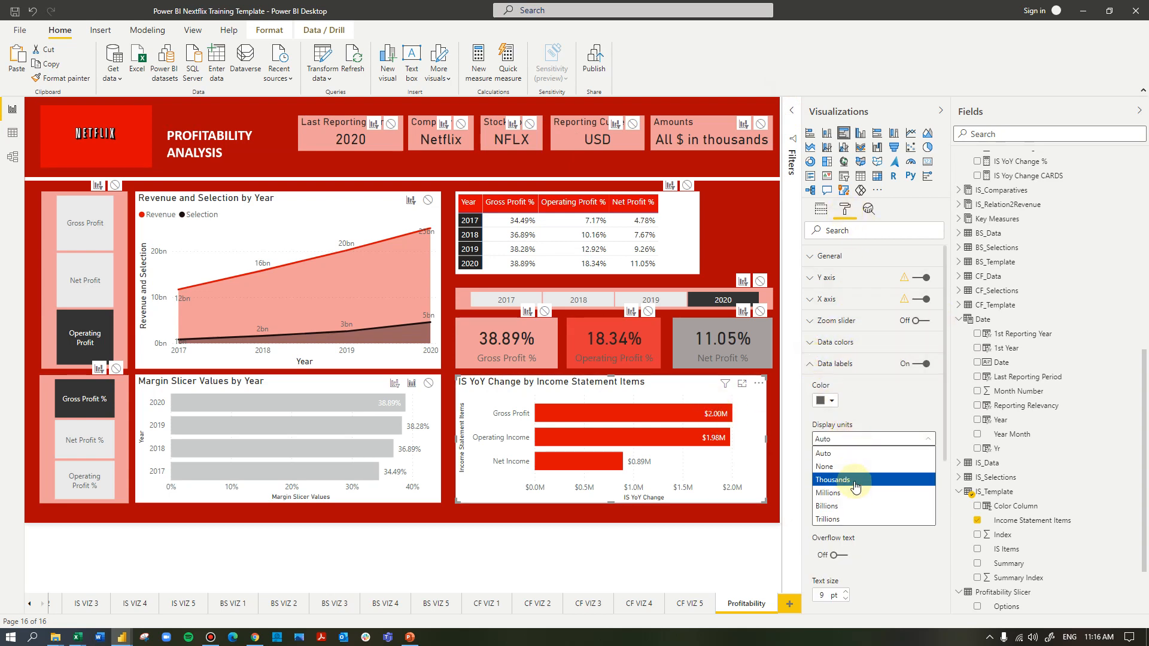
{"action": "left_click", "coordinate": [846, 507]}
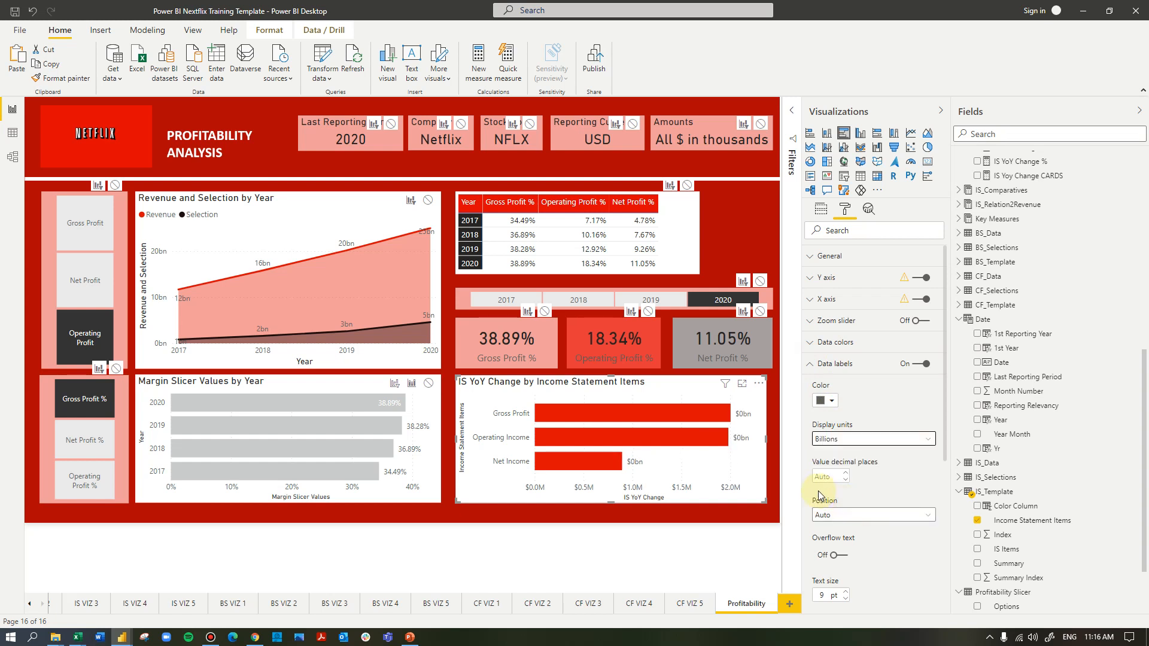
Replace the income statement bar chart's values with IS Yoy Change CARDS
{"action": "scroll", "coordinate": [1024, 407], "scroll_direction": "up", "scroll_amount": 2}
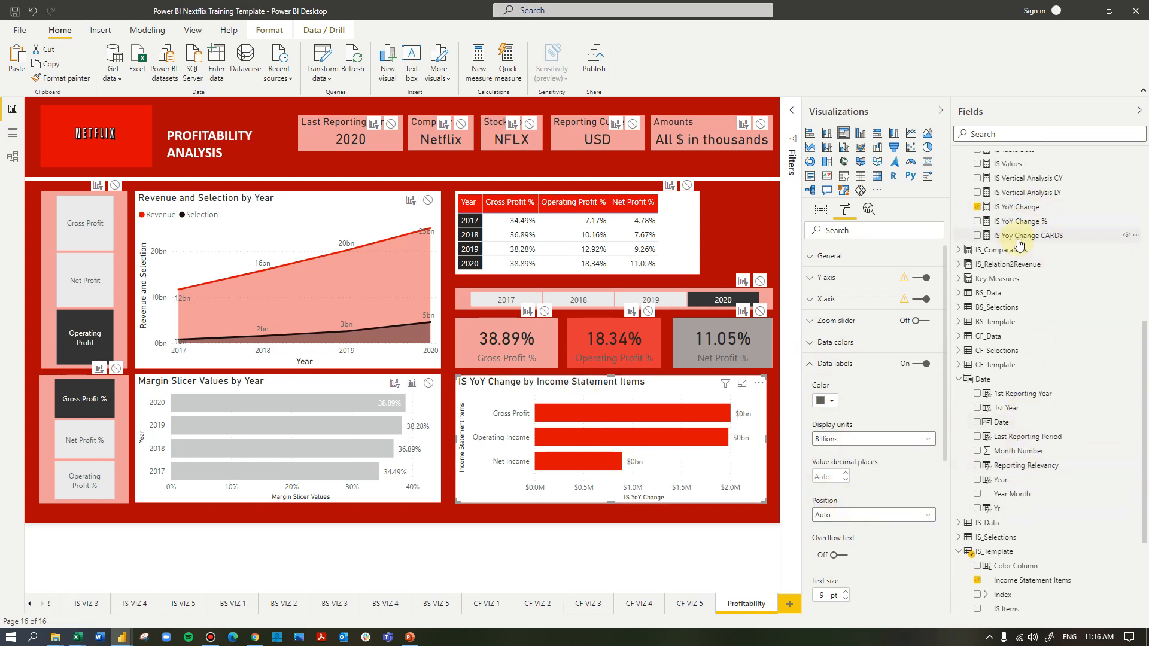
{"action": "left_click", "coordinate": [820, 209]}
{"action": "left_click_drag", "start_coordinate": [1046, 239], "coordinate": [901, 335]}
{"action": "left_click", "coordinate": [939, 322]}
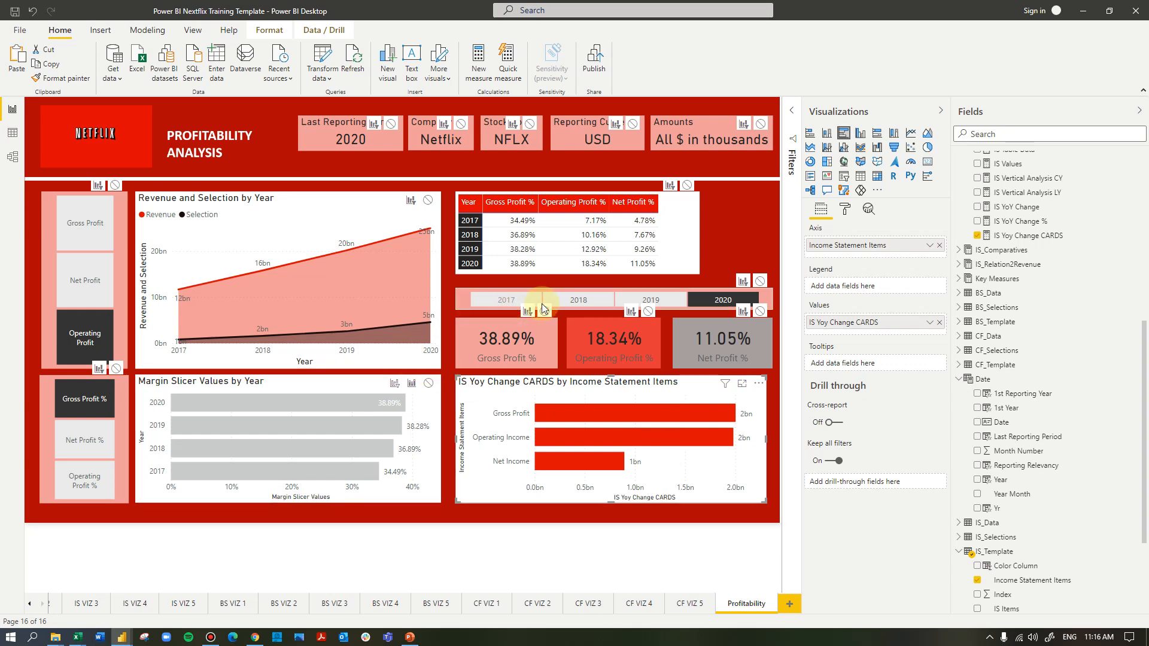
Select 2017 in the year slicer to check how the income statement bar chart responds
{"action": "left_click", "coordinate": [508, 301]}
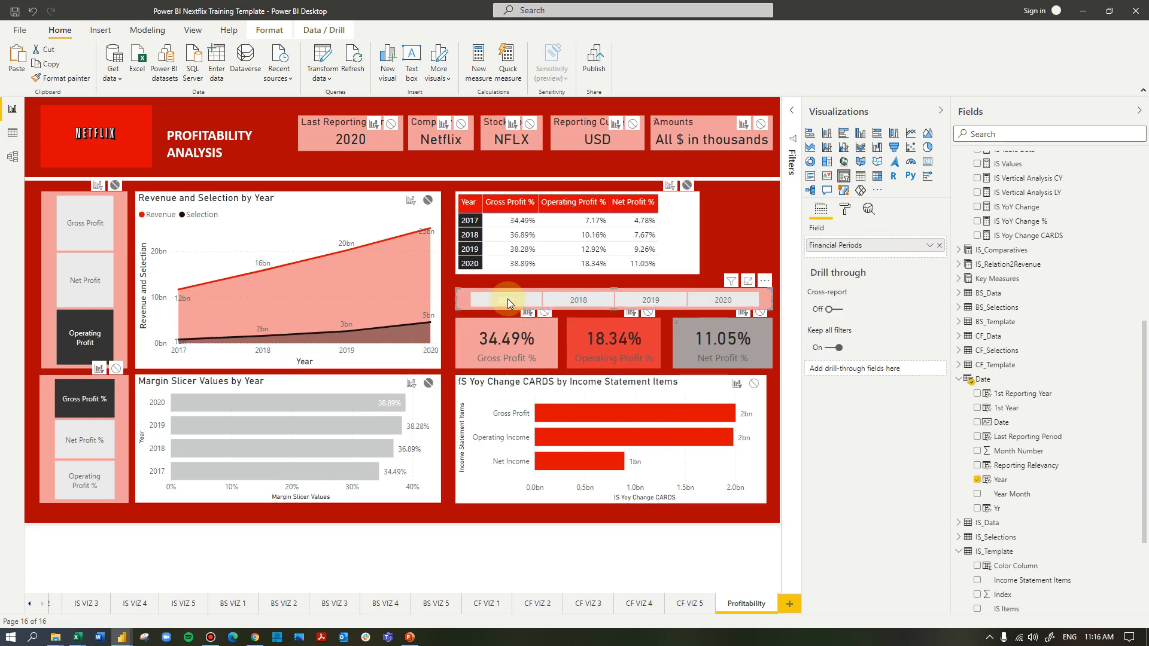
{"action": "left_click", "coordinate": [515, 300]}
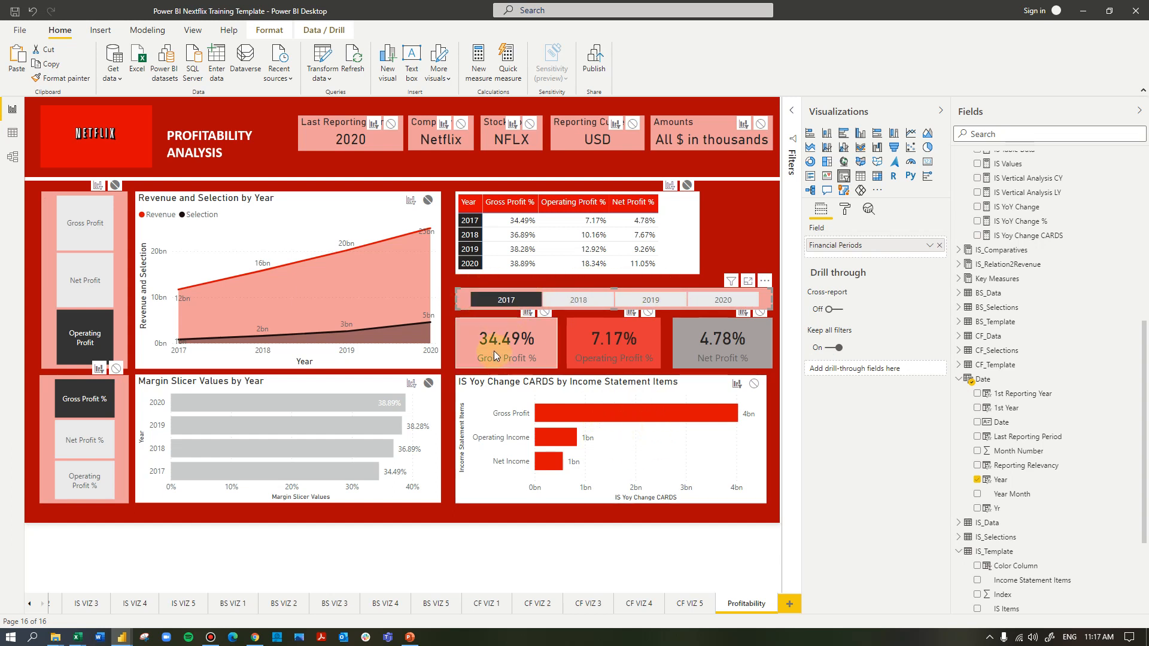
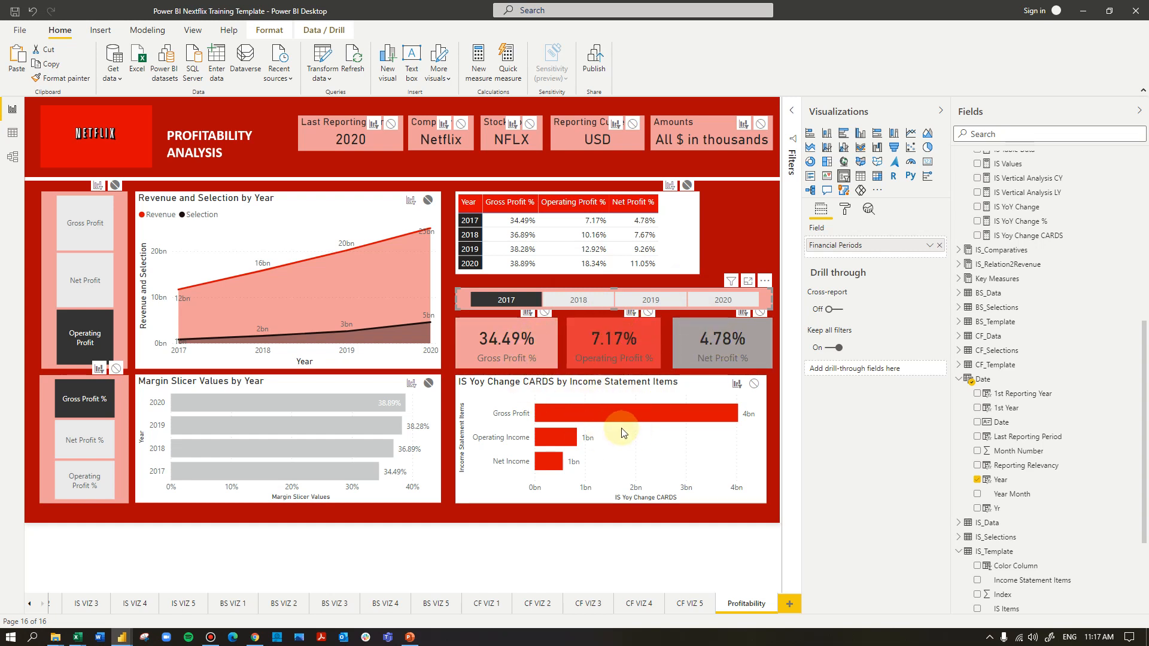
Cycle the year slicer through 2020, 2019, 2018 and 2017 to check the cards and income change chart, ending on 2018
{"action": "left_click", "coordinate": [729, 300]}
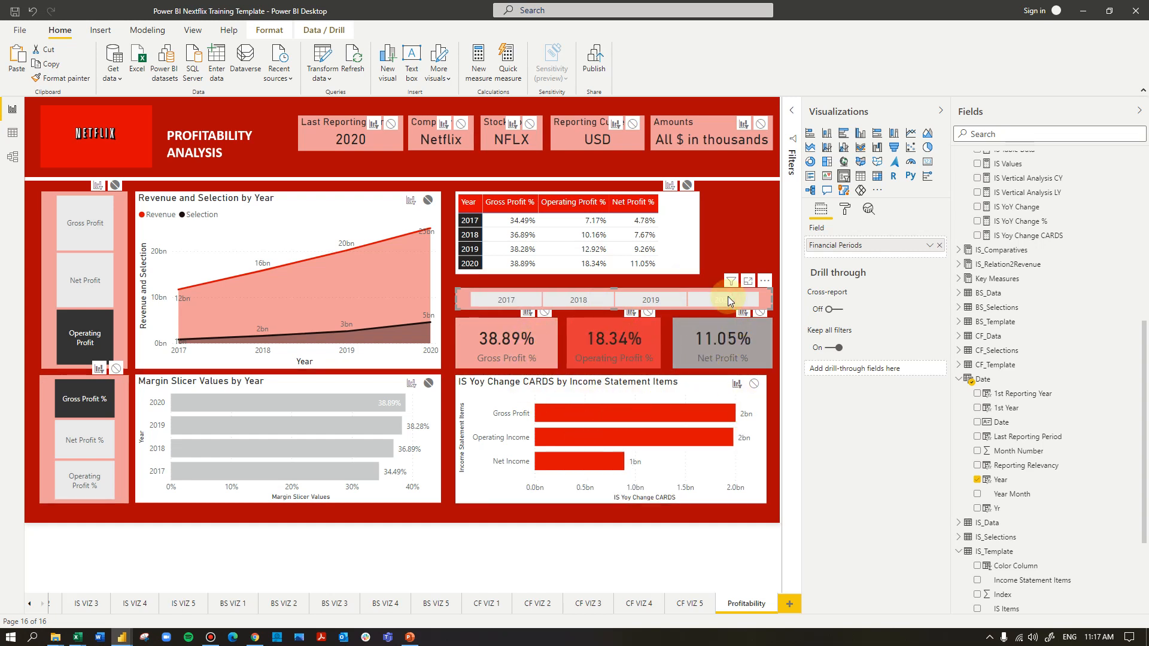
{"action": "left_click", "coordinate": [649, 301]}
{"action": "left_click", "coordinate": [579, 301]}
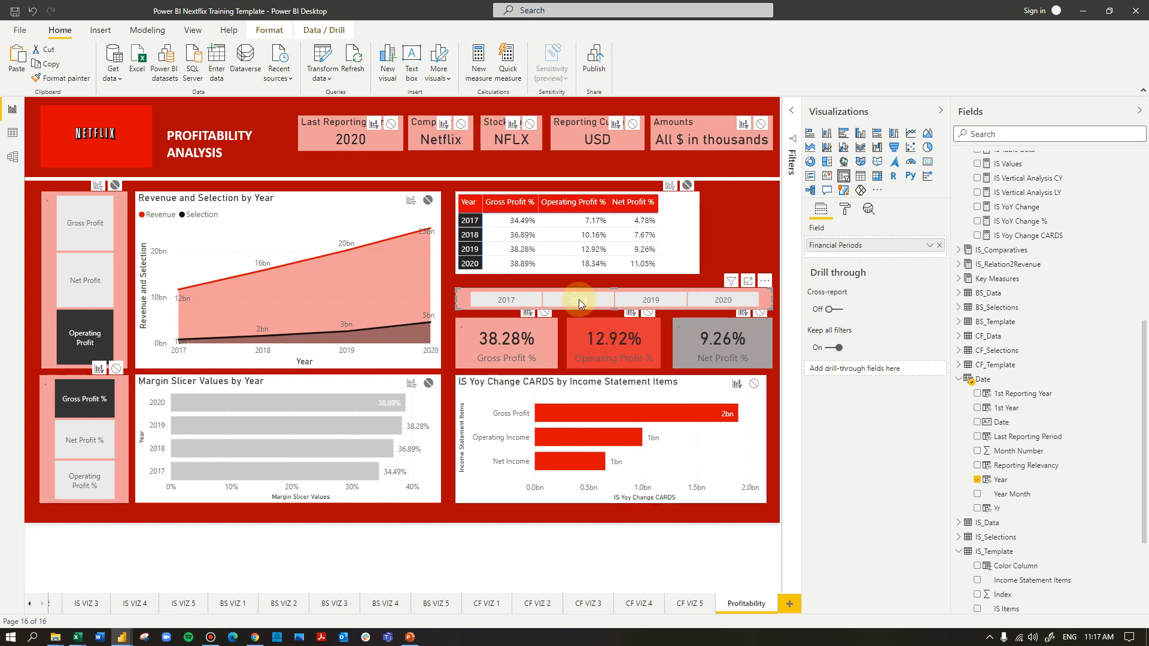
{"action": "left_click", "coordinate": [511, 302]}
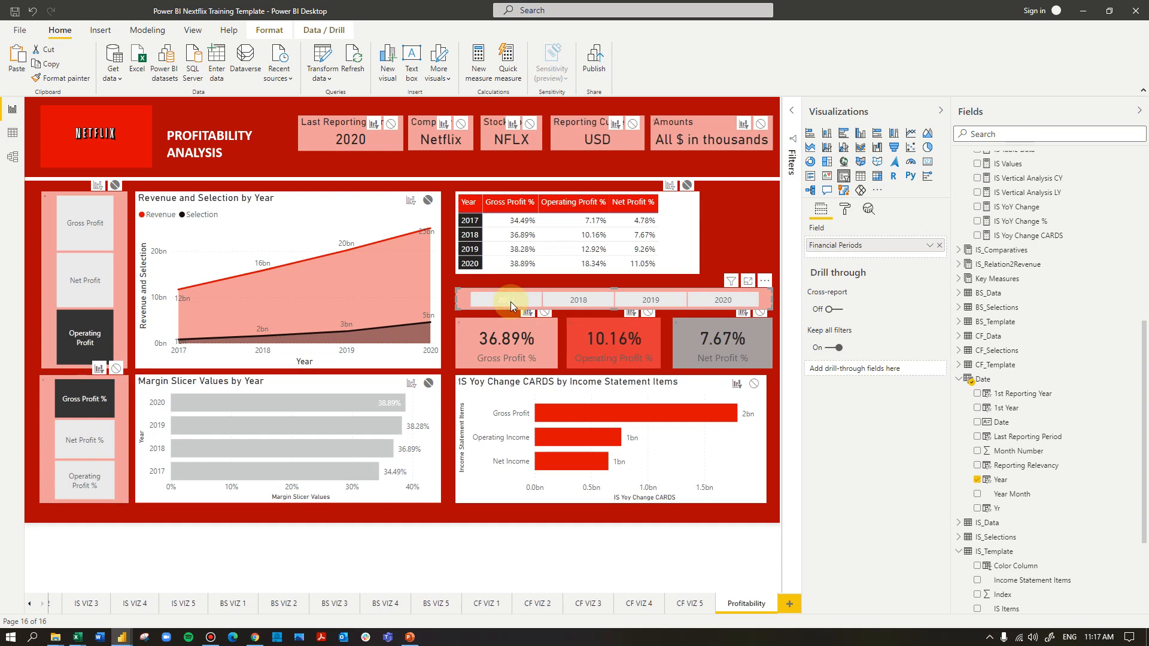
{"action": "left_click", "coordinate": [557, 299]}
Test the profit slicer with Gross Profit, Net Profit and Operating Profit, and switch the margin slicer to Net Profit %
{"action": "left_click", "coordinate": [92, 236]}
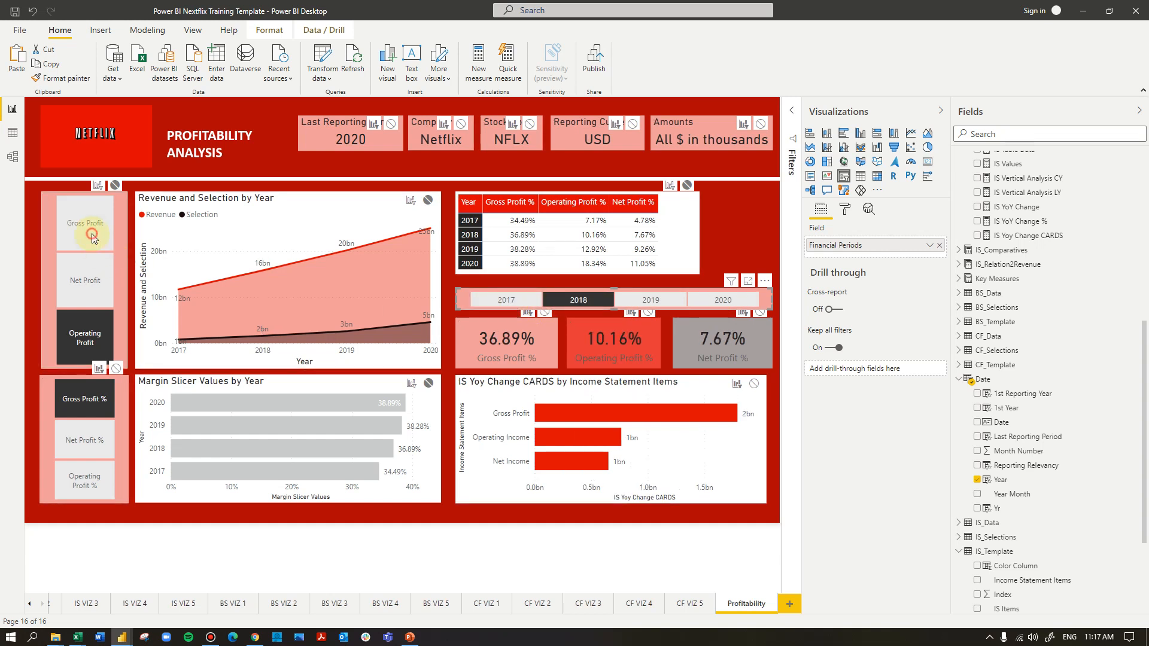
{"action": "left_click", "coordinate": [84, 281]}
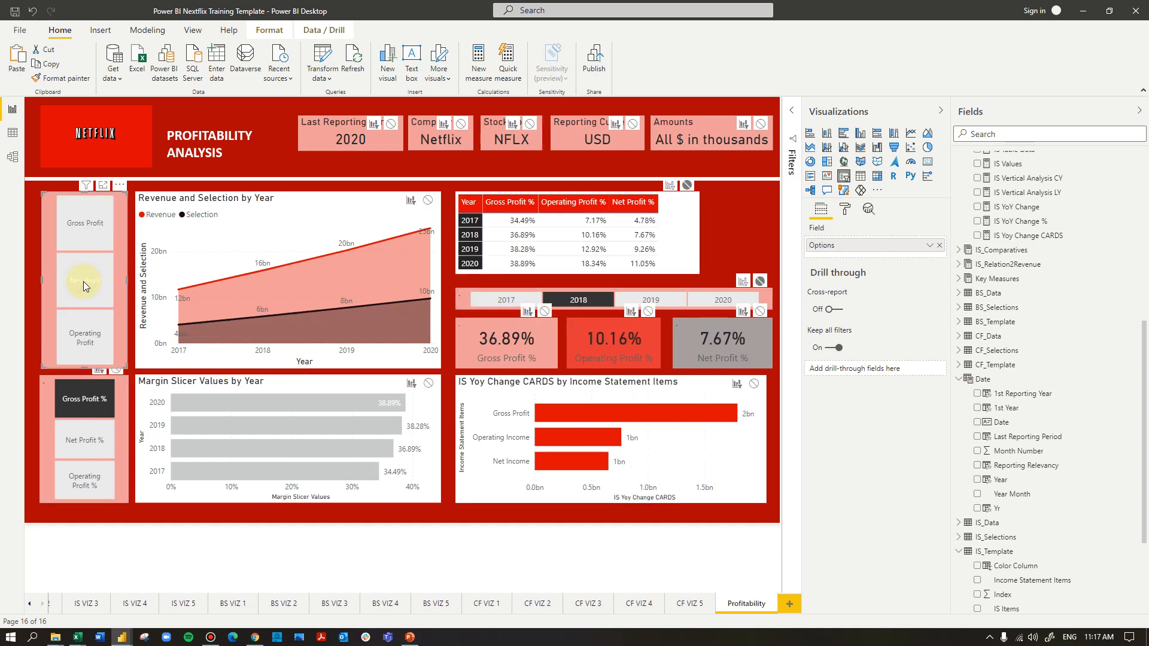
{"action": "left_click", "coordinate": [81, 346]}
{"action": "left_click", "coordinate": [87, 434]}
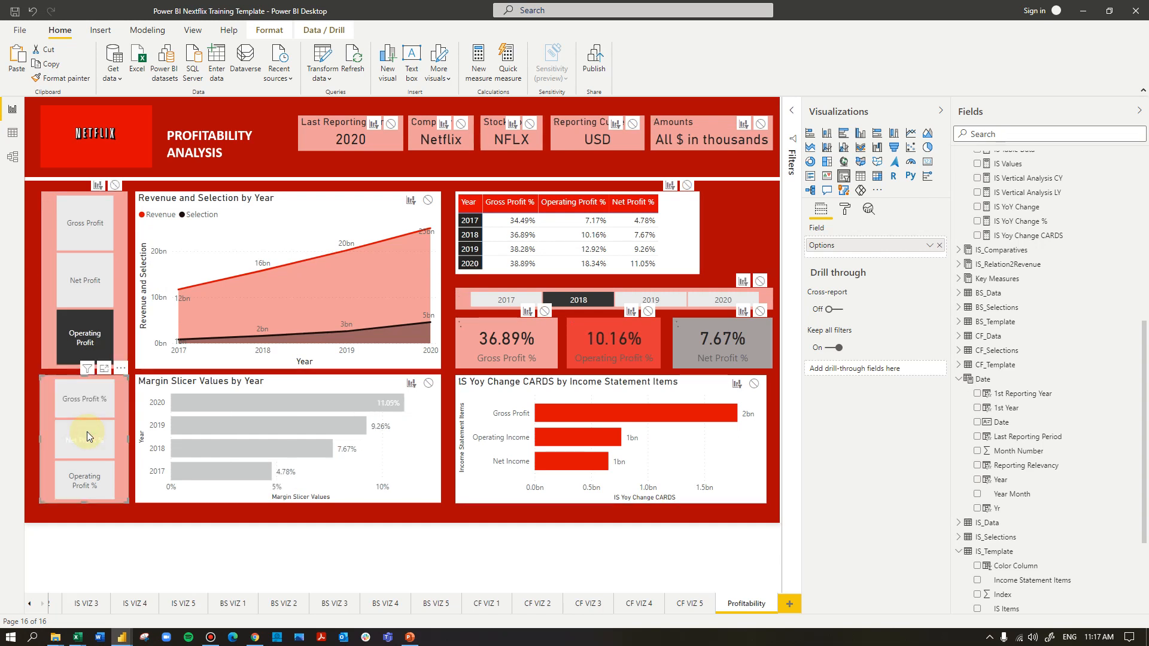
{"action": "left_click", "coordinate": [725, 210]}
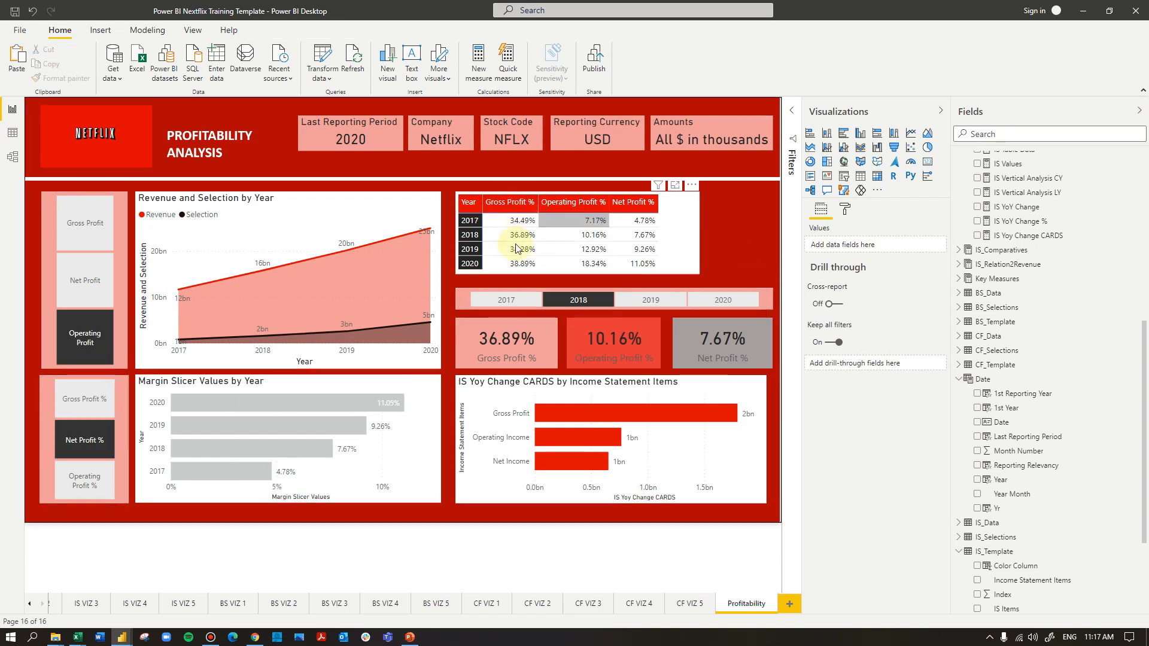
Add data bars to Gross Profit % in the ratio matrix with a salmon red positive bar and a light pink negative bar
{"action": "left_click", "coordinate": [688, 223]}
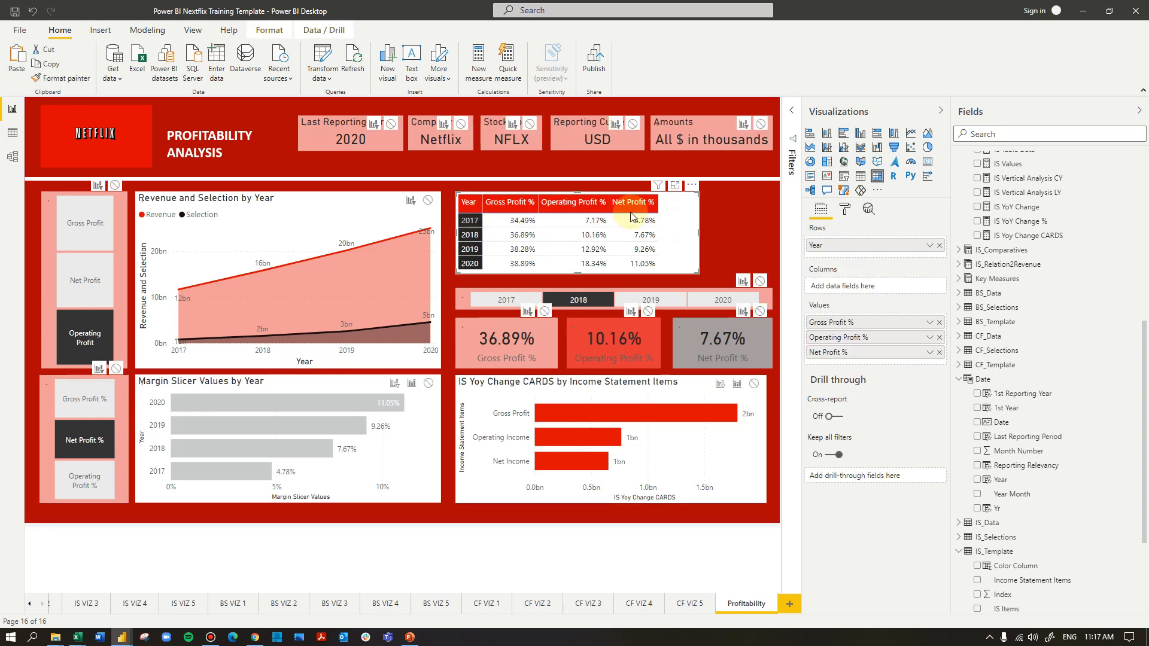
{"action": "left_click", "coordinate": [935, 321]}
{"action": "mouse_move", "coordinate": [971, 395]}
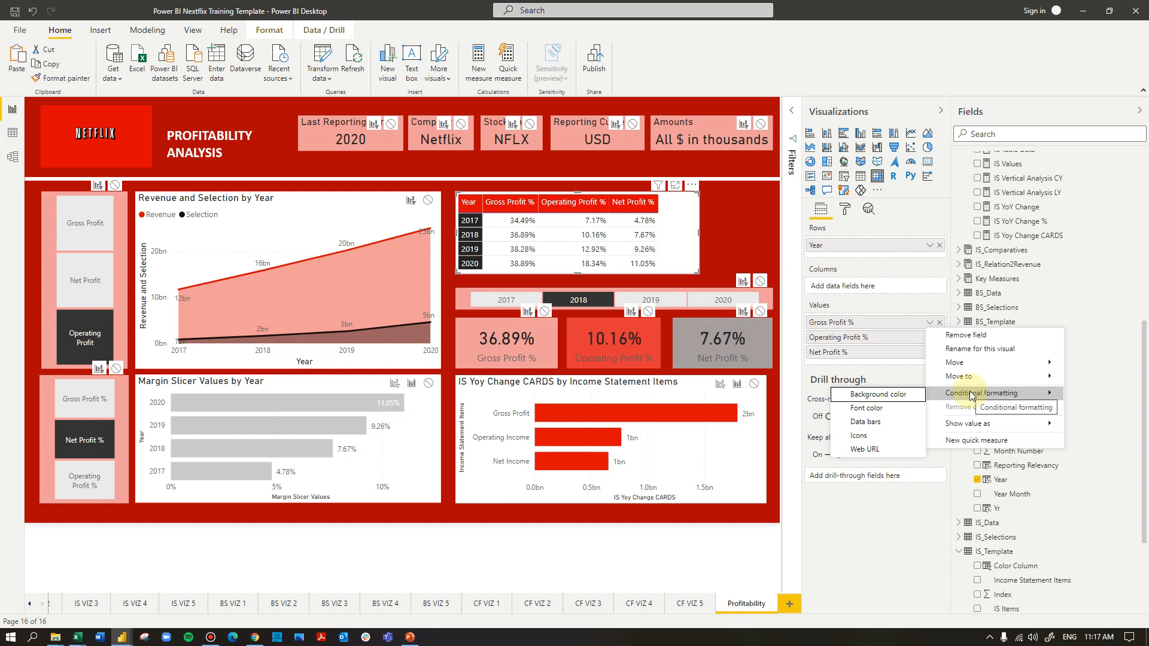
{"action": "left_click", "coordinate": [881, 422]}
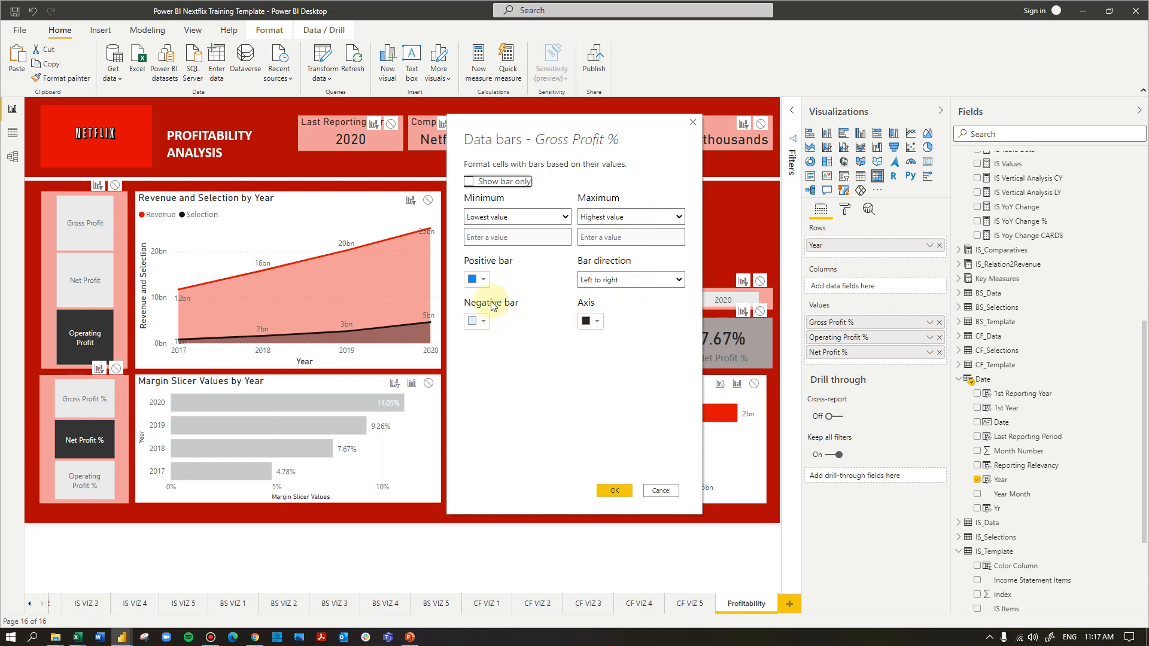
{"action": "left_click", "coordinate": [479, 280]}
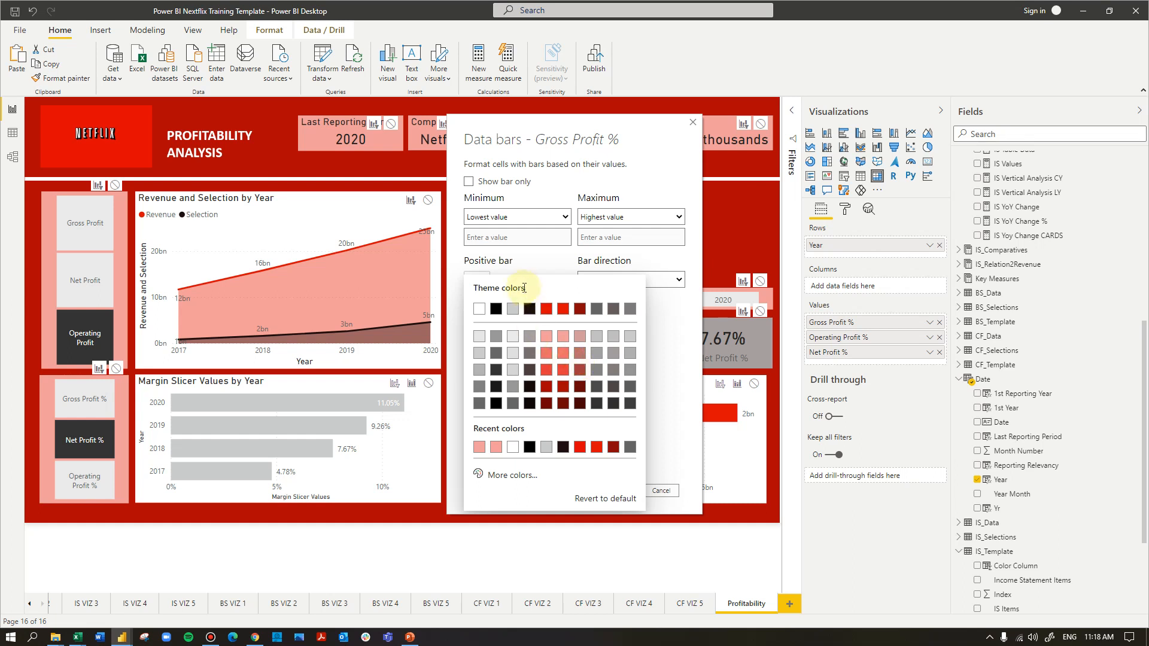
{"action": "left_click", "coordinate": [559, 361]}
{"action": "left_click", "coordinate": [483, 327]}
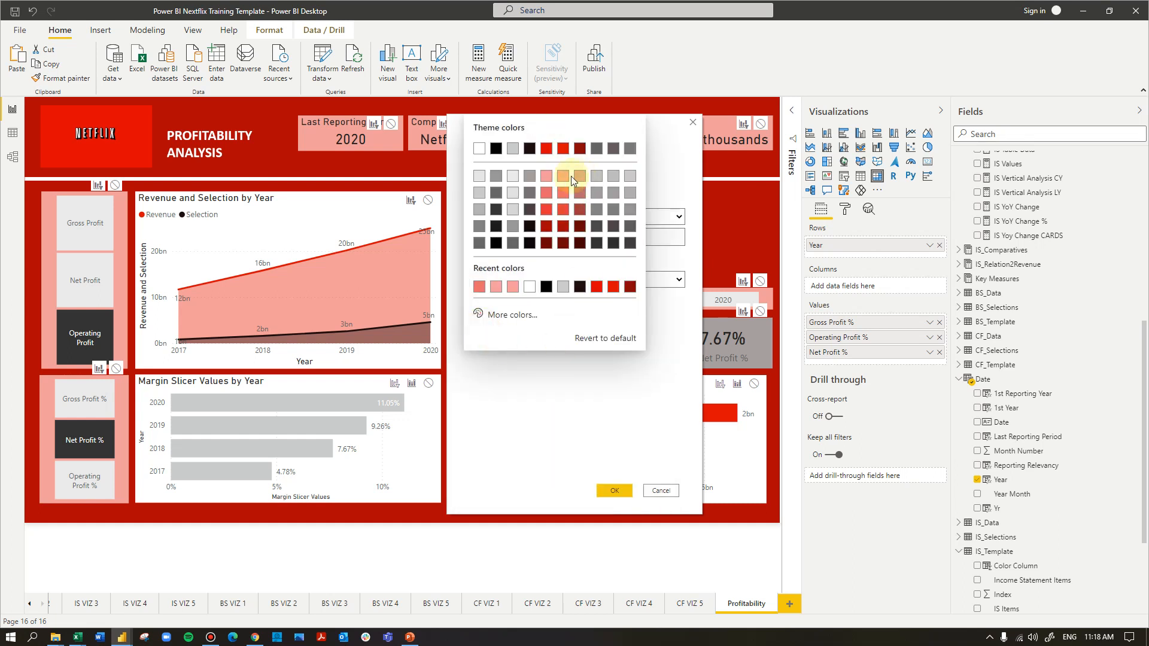
{"action": "left_click", "coordinate": [546, 178]}
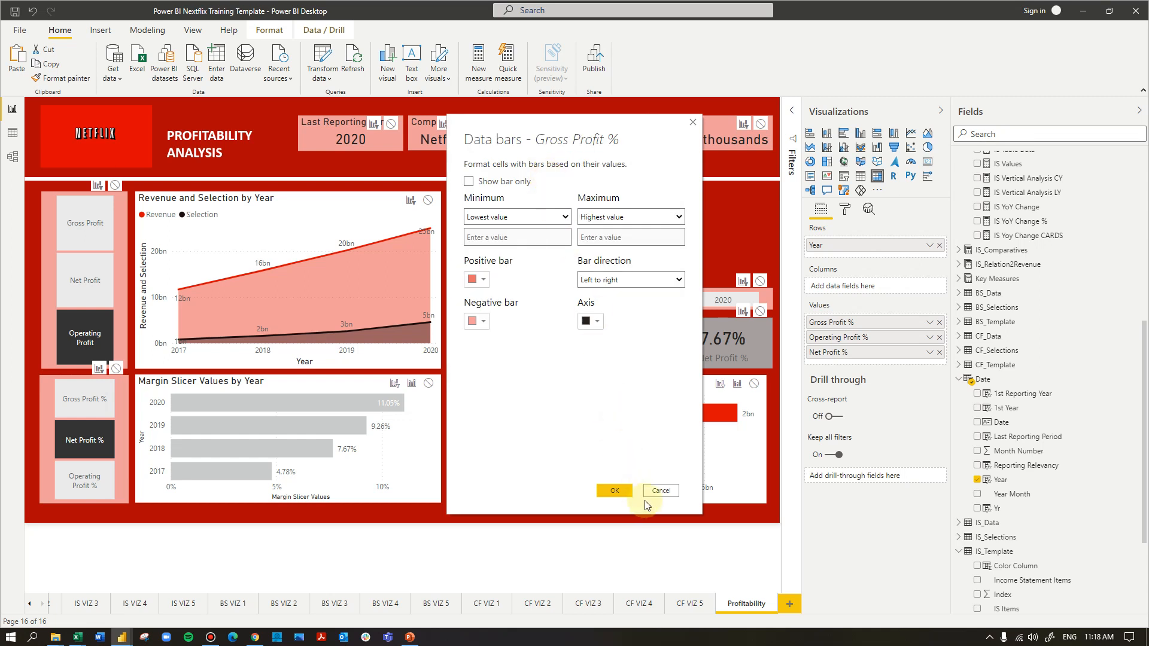
{"action": "left_click", "coordinate": [614, 490]}
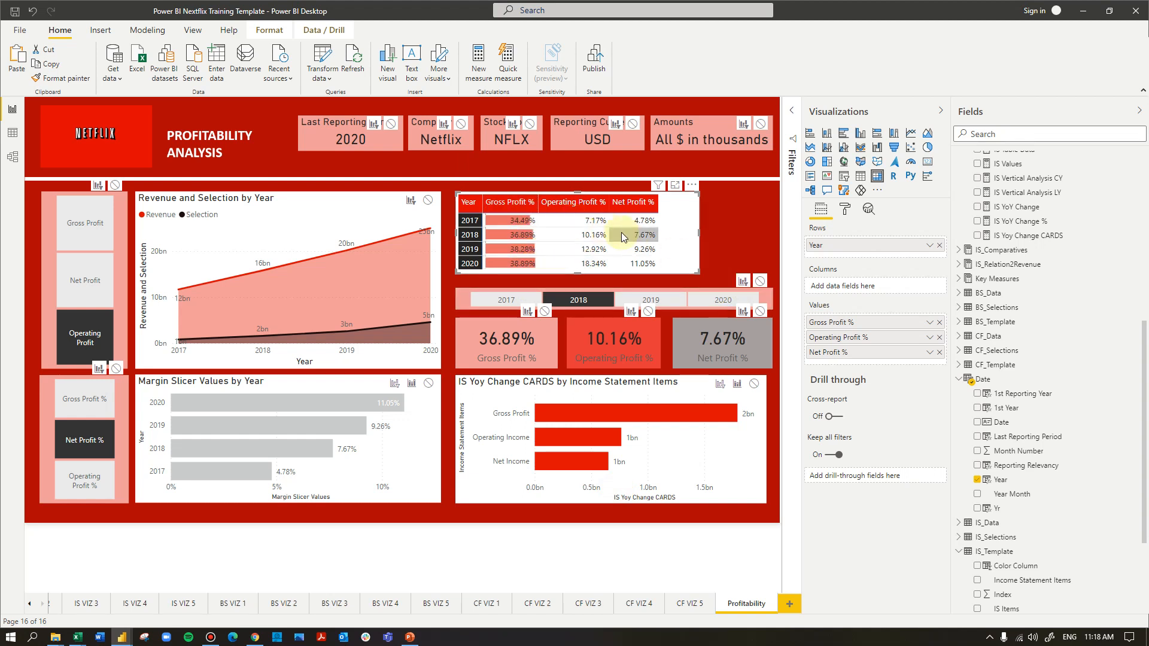
Apply a background color scale to Operating Profit % in the ratio matrix, from light pink for the lowest value to salmon red for the highest
{"action": "left_click", "coordinate": [931, 339]}
{"action": "mouse_move", "coordinate": [972, 408]}
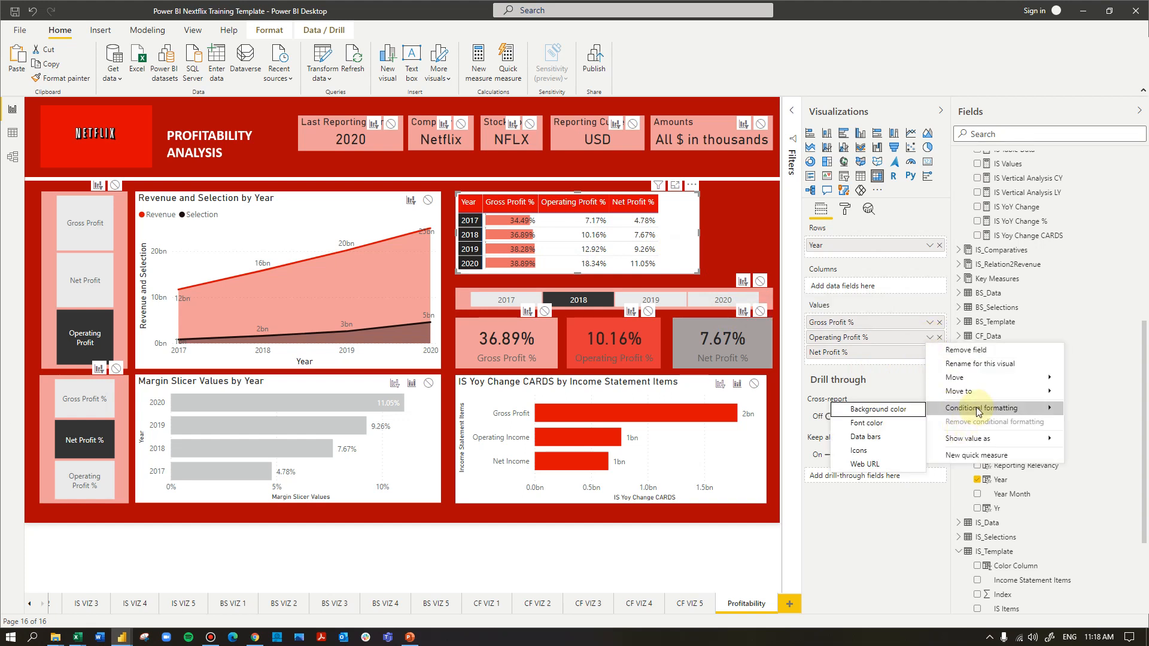
{"action": "left_click", "coordinate": [884, 410]}
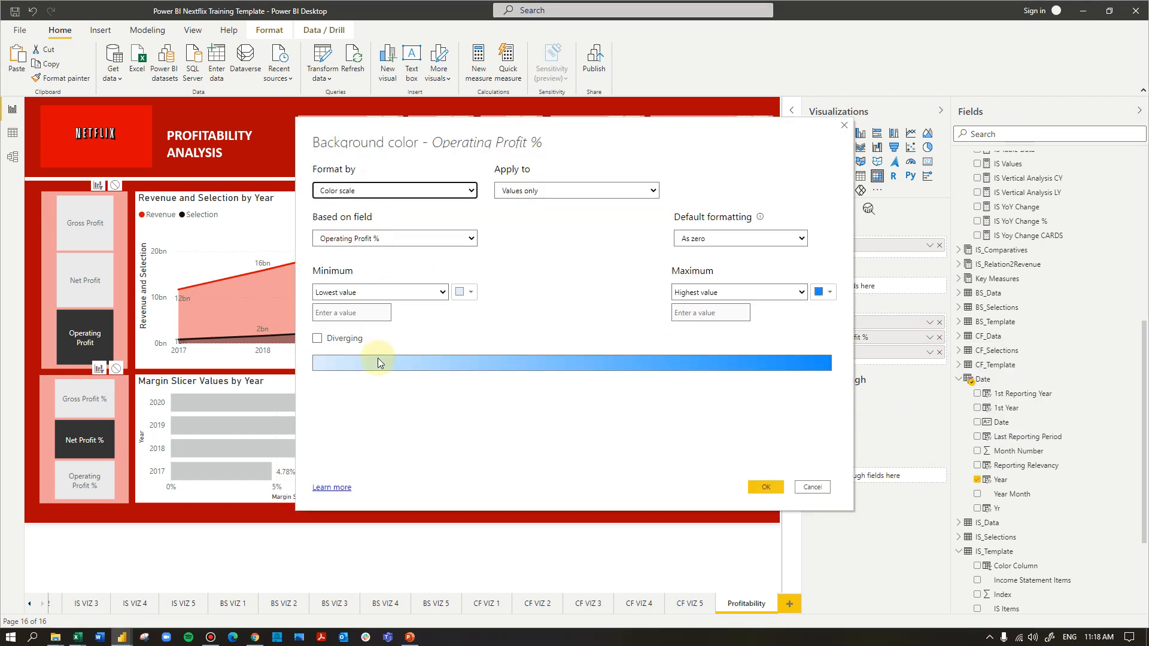
{"action": "left_click", "coordinate": [465, 294]}
{"action": "left_click", "coordinate": [531, 333]}
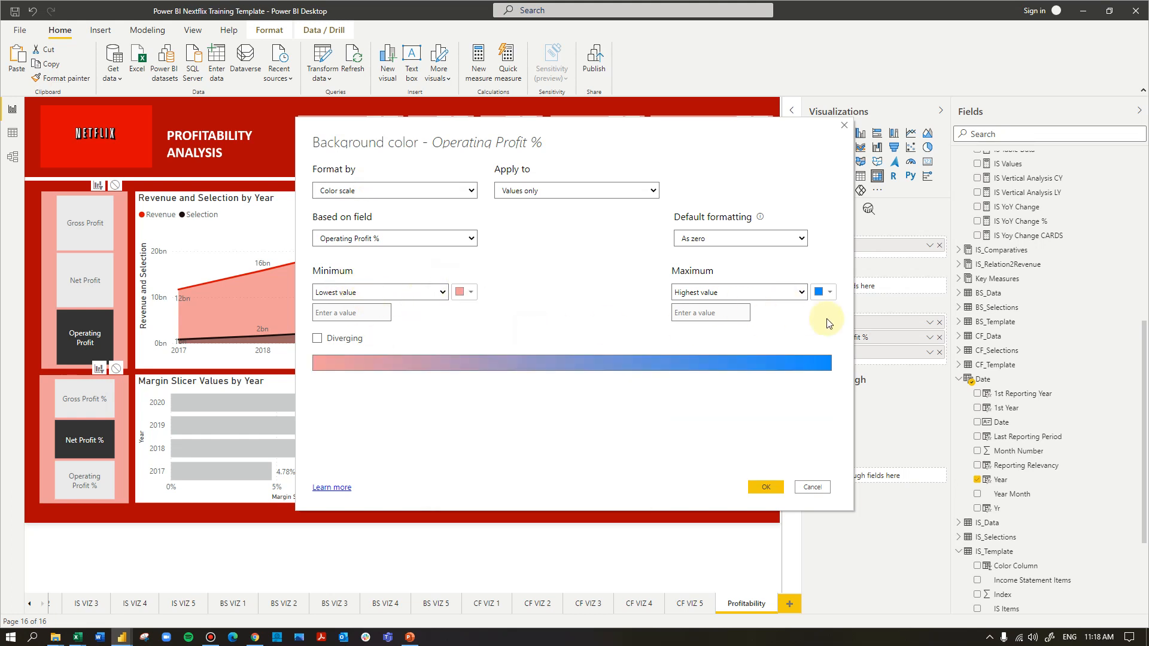
{"action": "left_click", "coordinate": [820, 292]}
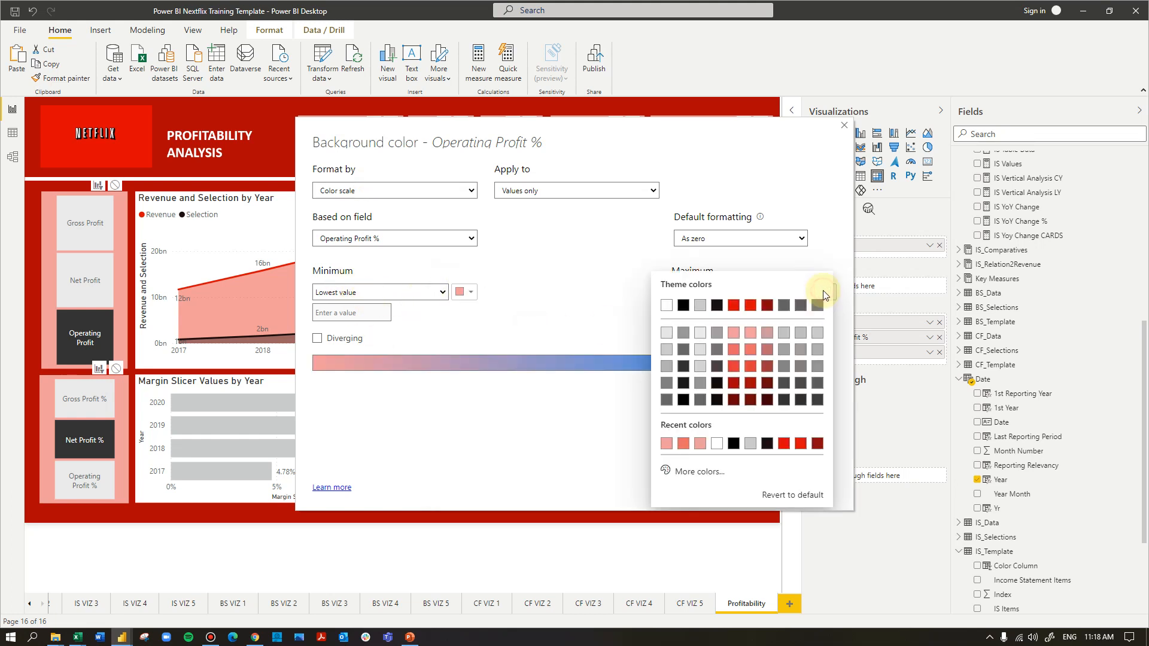
{"action": "left_click", "coordinate": [748, 359]}
{"action": "left_click", "coordinate": [773, 477]}
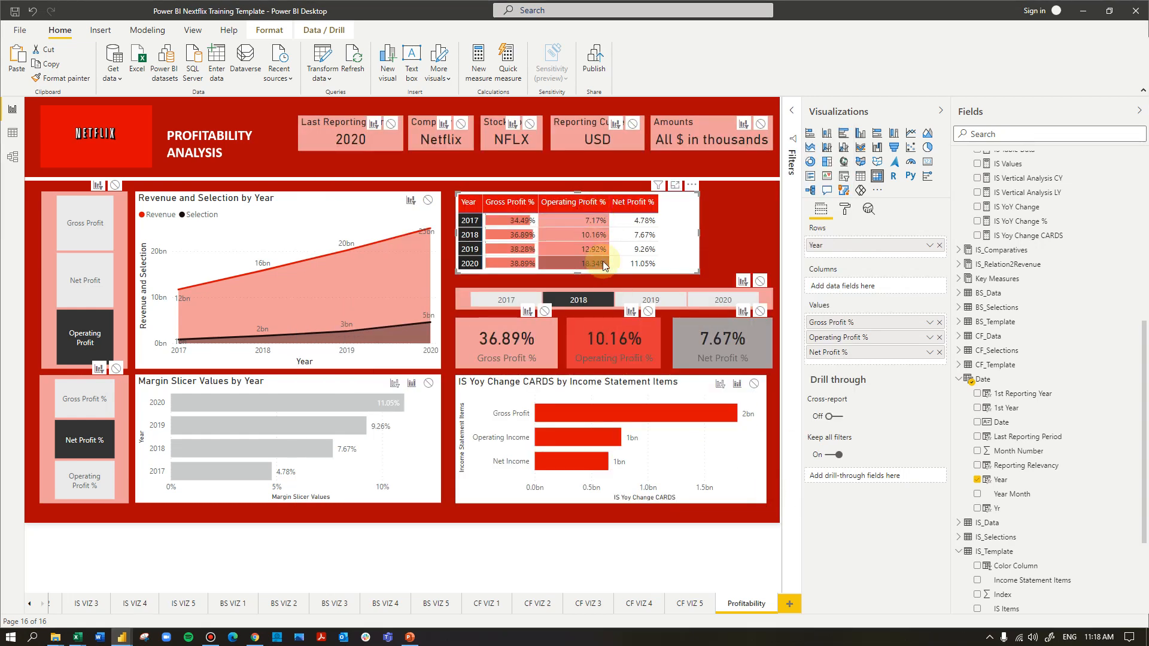
{"action": "left_click", "coordinate": [724, 192]}
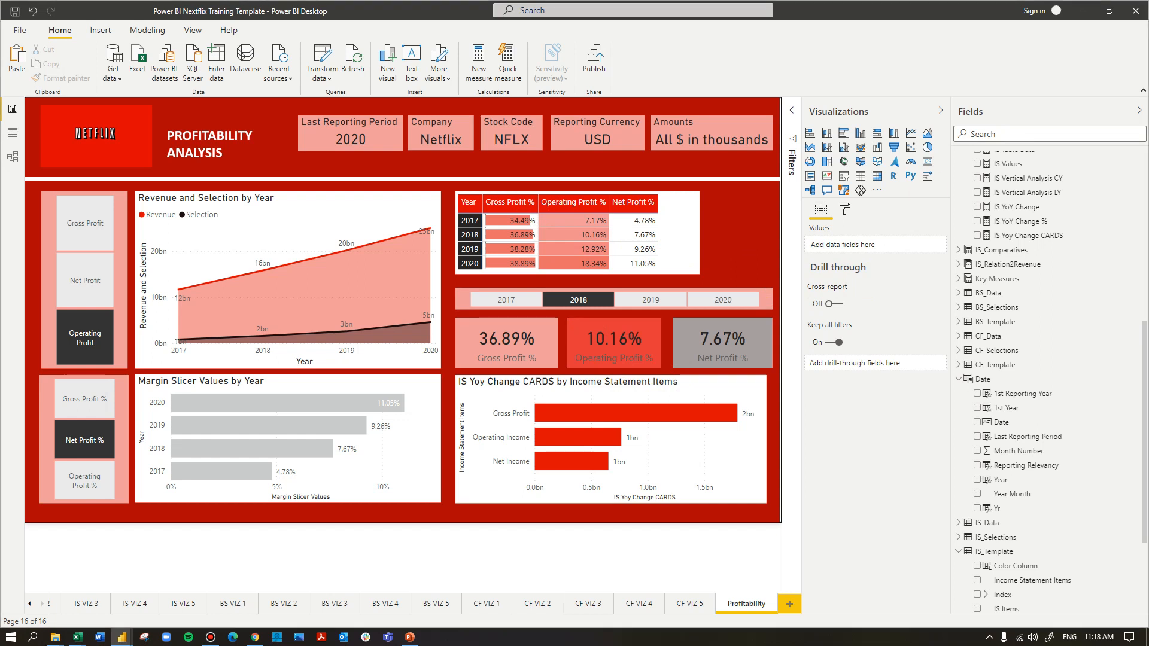
{"action": "mouse_move", "coordinate": [238, 291]}
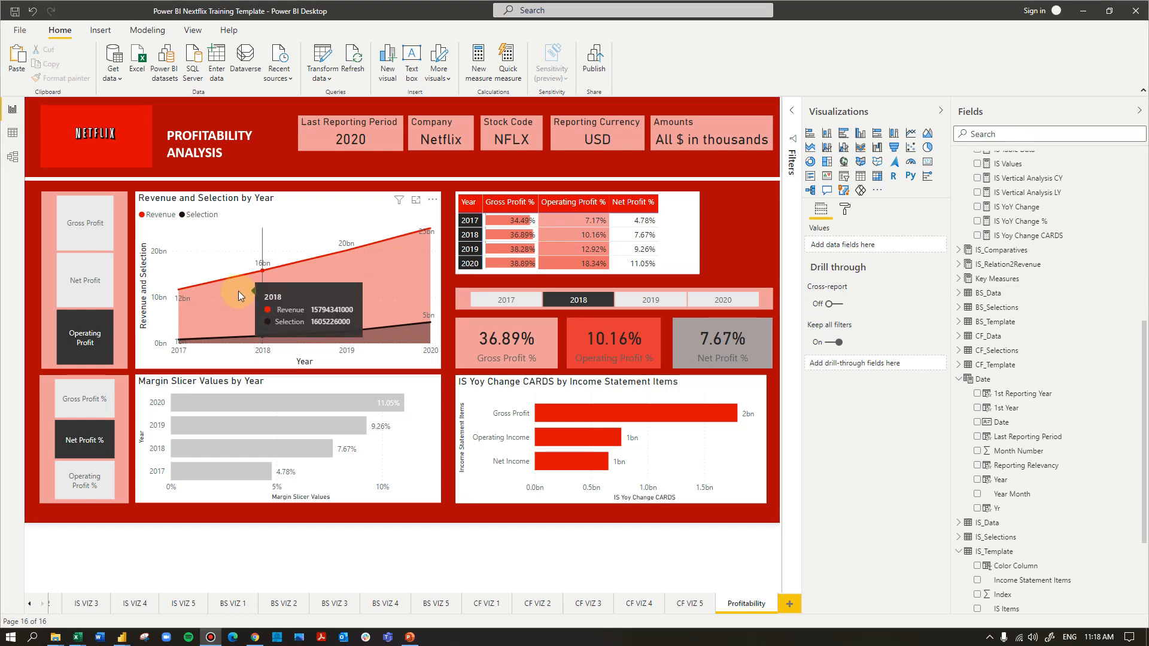